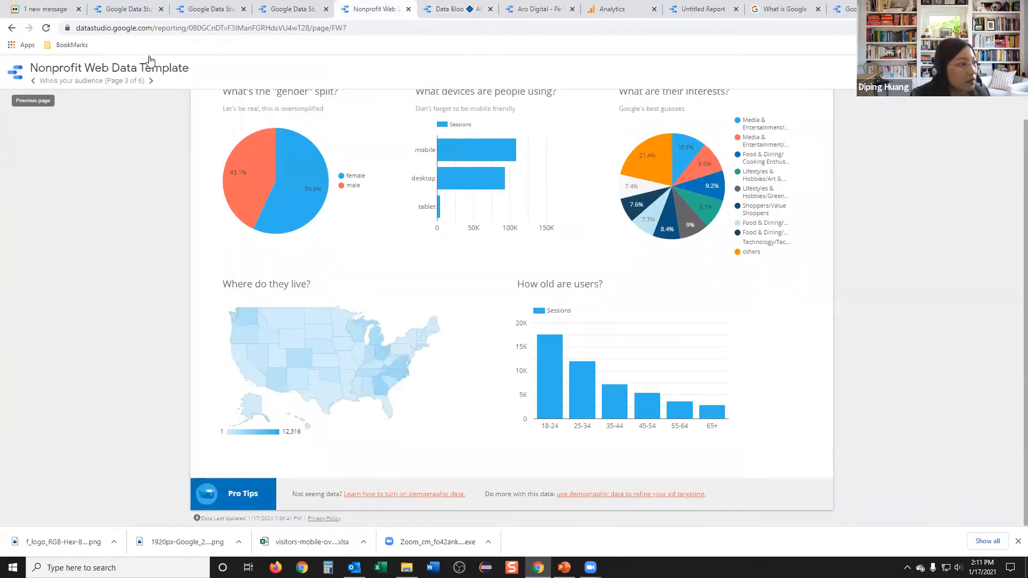
Step: Open the Nonprofit Web Data Template from the report gallery and read its Hello introduction page
click(293, 9)
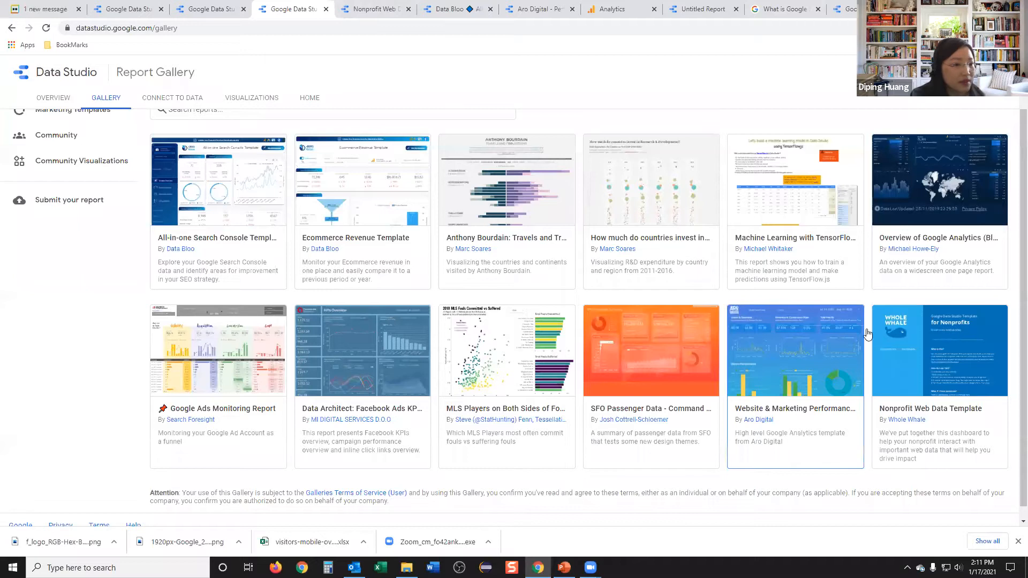
click(902, 399)
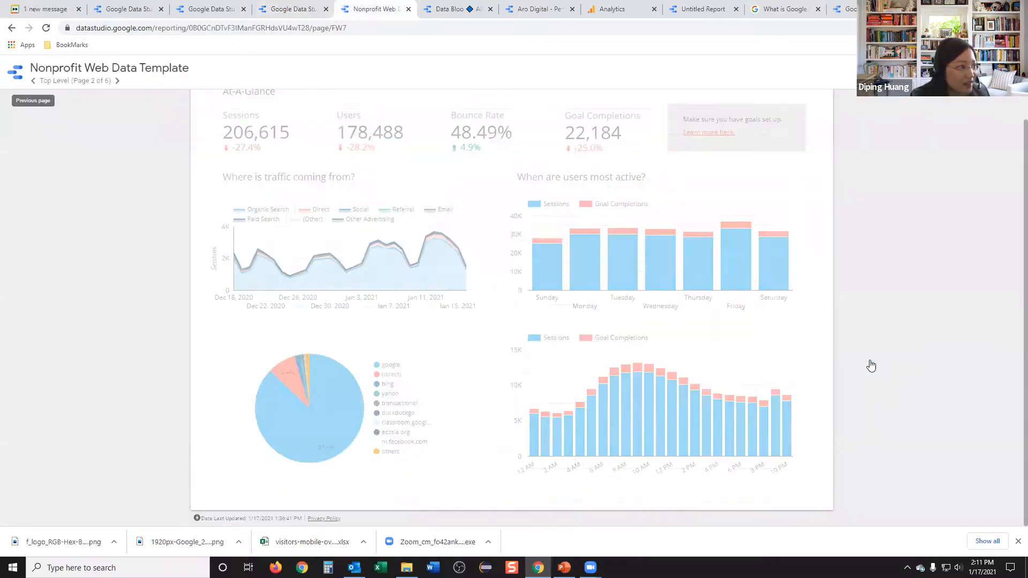
click(33, 82)
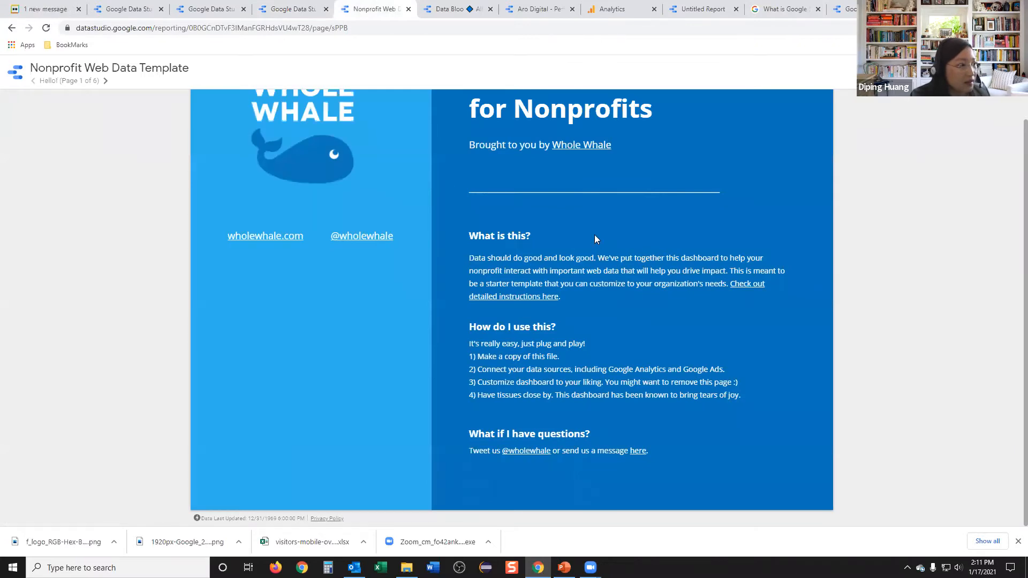
scroll(595, 231, up, 2)
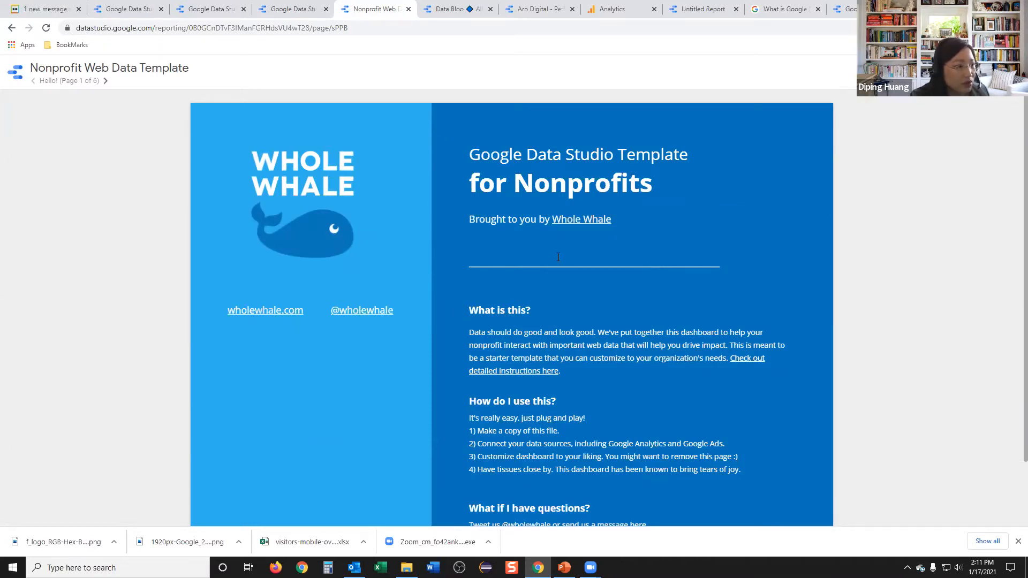
Step: Go to the template's Top Level page and examine the At-A-Glance metrics and the chart of when users are most active
click(107, 83)
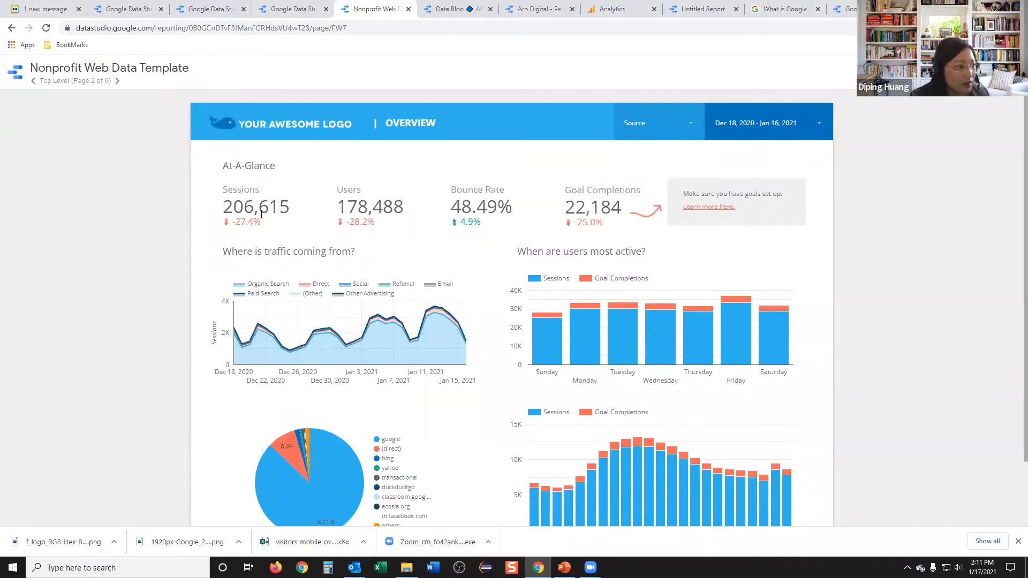
mouse_move(551, 341)
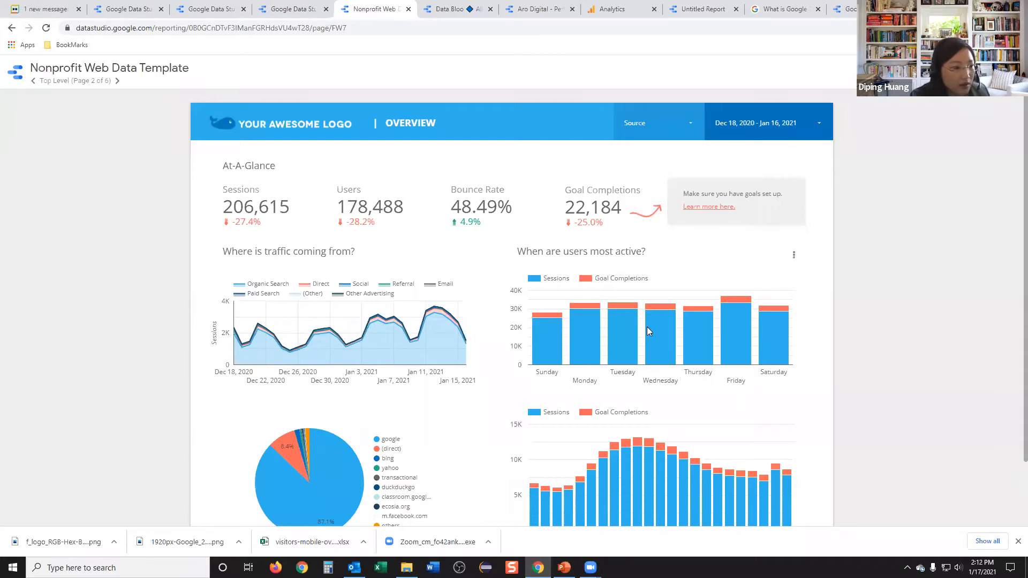
mouse_move(707, 308)
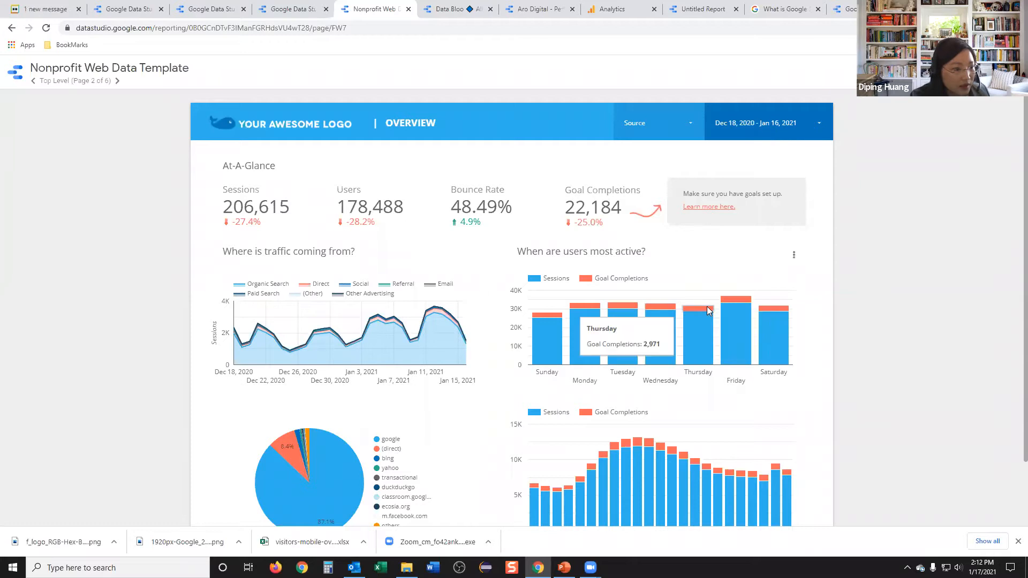
Step: Review the Who's your audience page and advance to the Google Ads page, leaving the date range unapplied
click(119, 81)
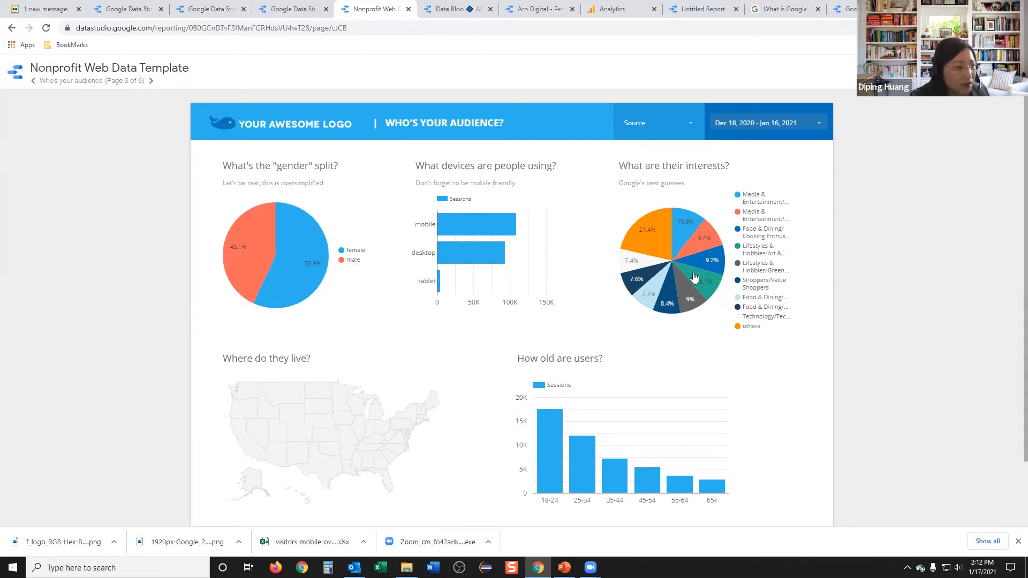
key(Page_Down)
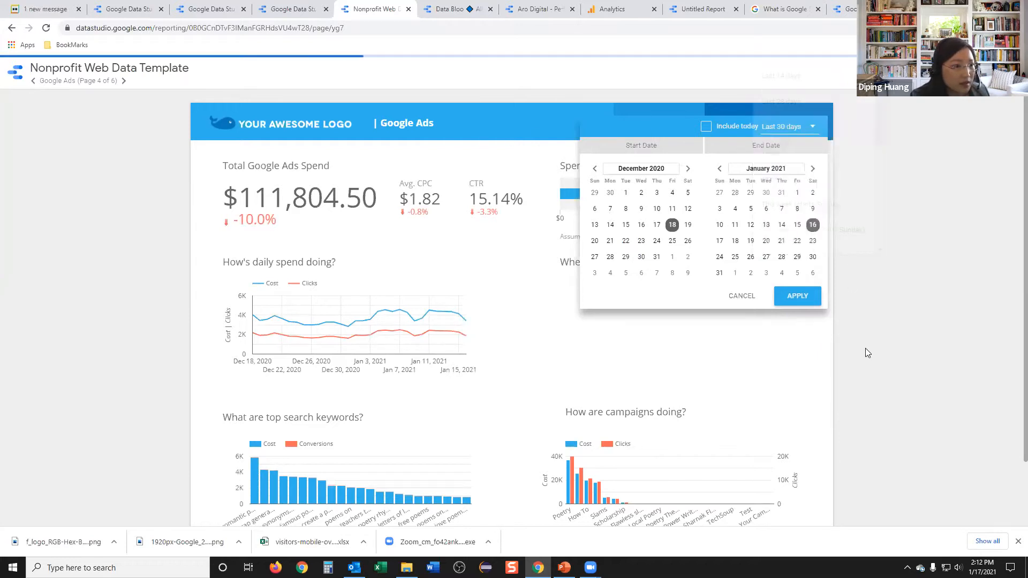
click(739, 292)
Step: Look at the Aro Digital - Performance report and Data Bloo's Search Console report
click(616, 9)
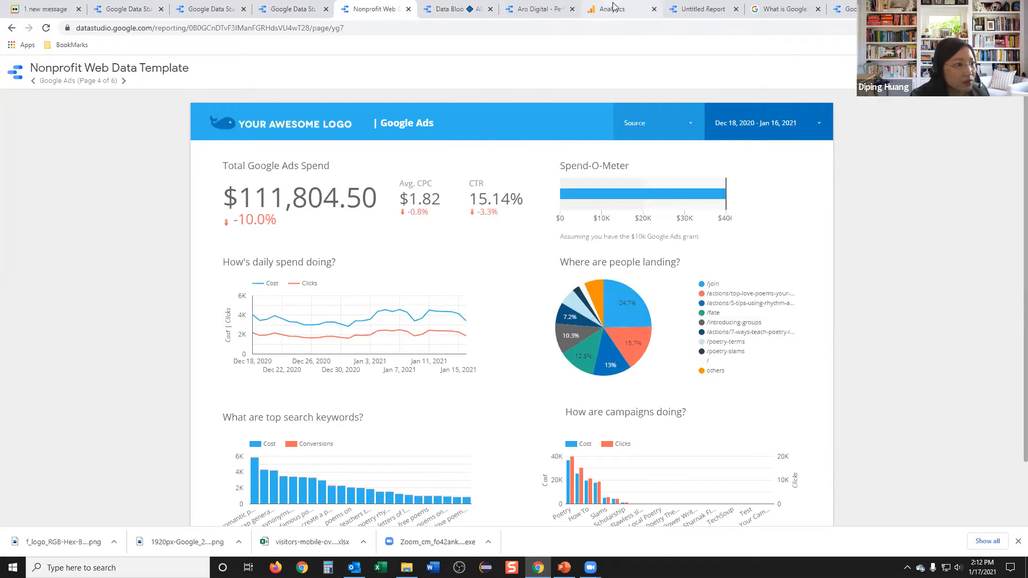
click(566, 11)
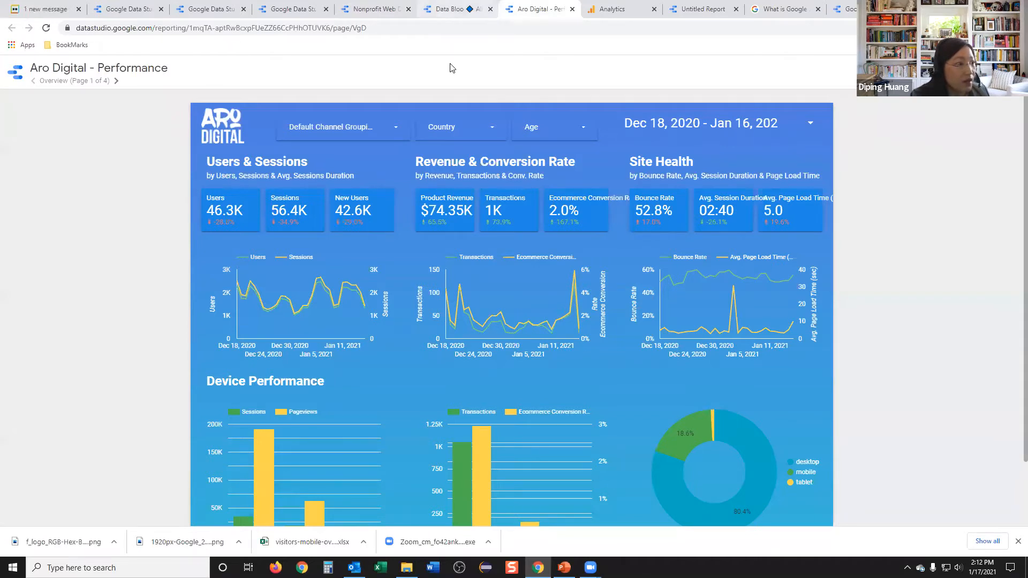
click(450, 9)
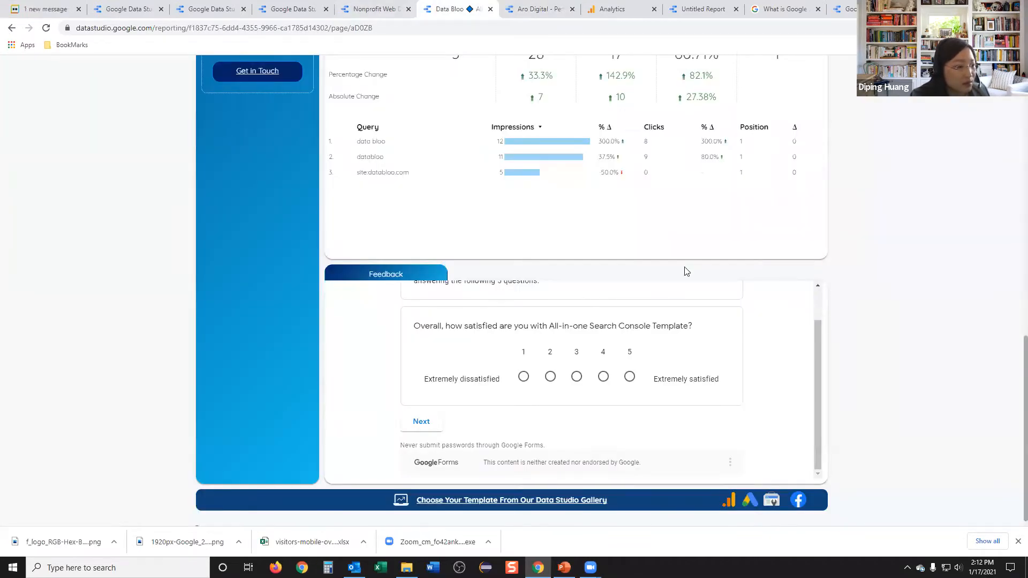
scroll(489, 62, up, 6)
Step: Return to the Nonprofit Web Data Template and examine the spend, landing page, keyword and campaign charts on its Google Ads page
key(ctrl+shift+Tab)
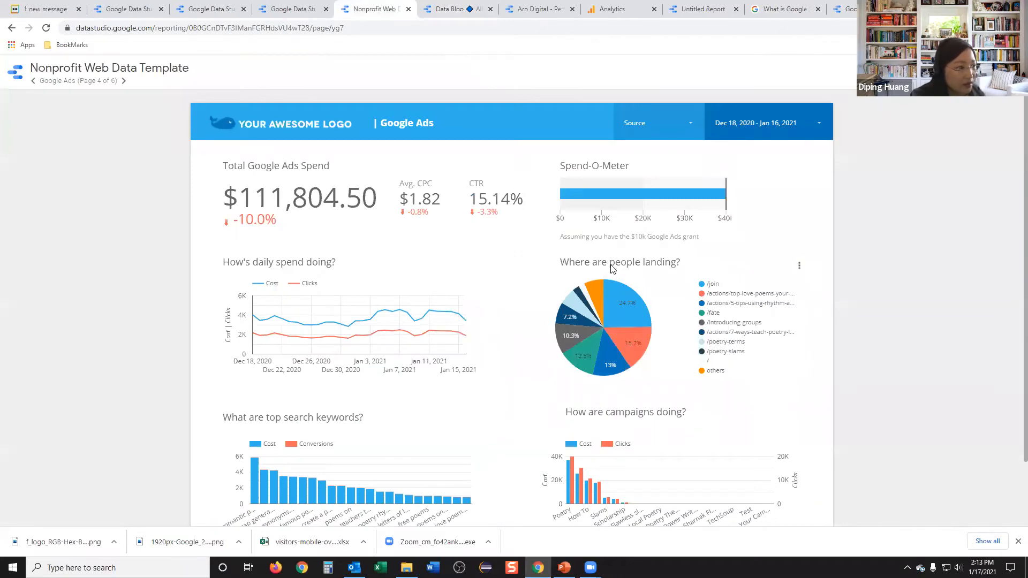
scroll(528, 294, down, 3)
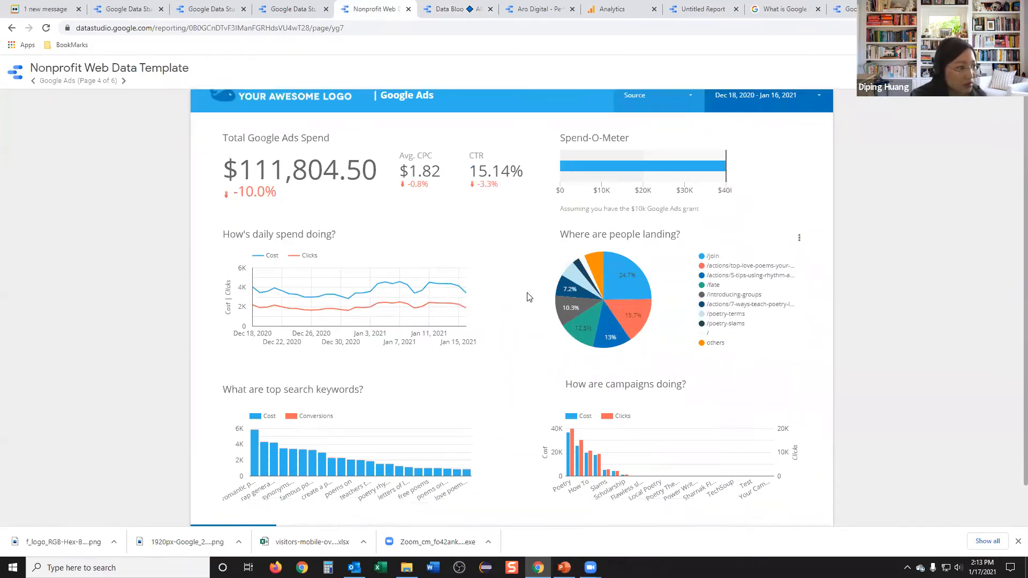
scroll(628, 325, up, 3)
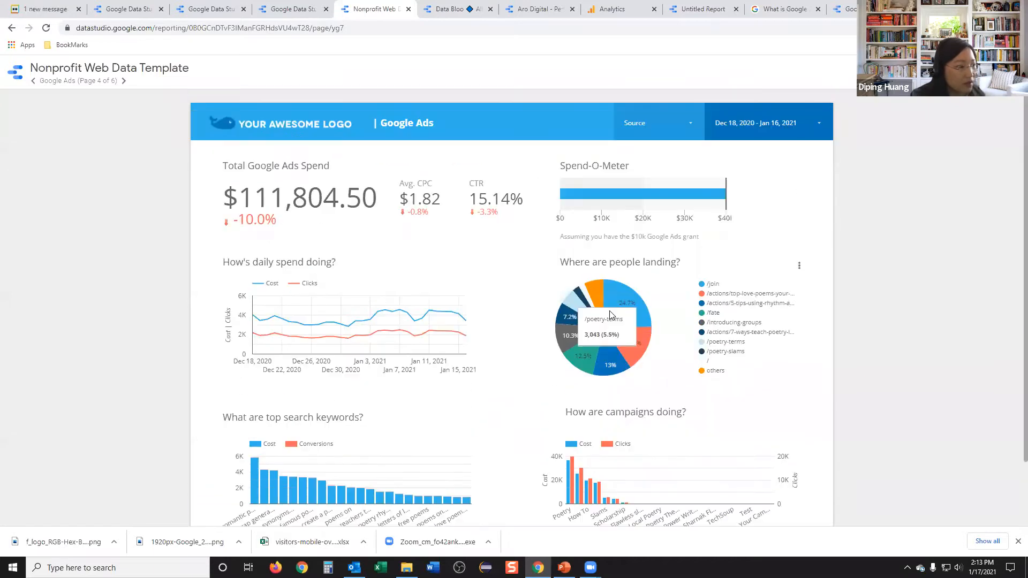
Step: Go to the SEO page and examine the organic search sessions, top landing pages and search keyword charts
click(125, 82)
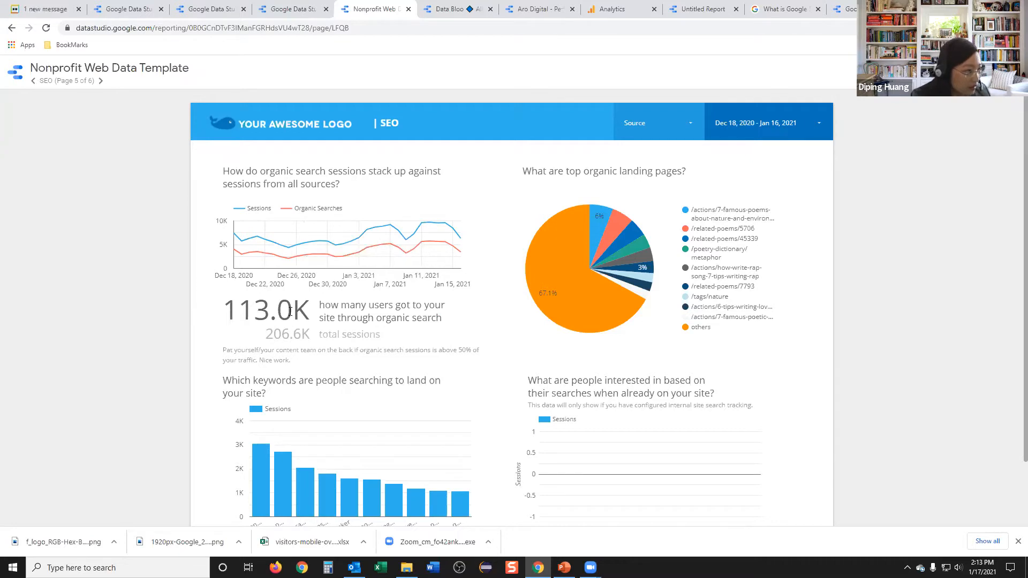
mouse_move(589, 258)
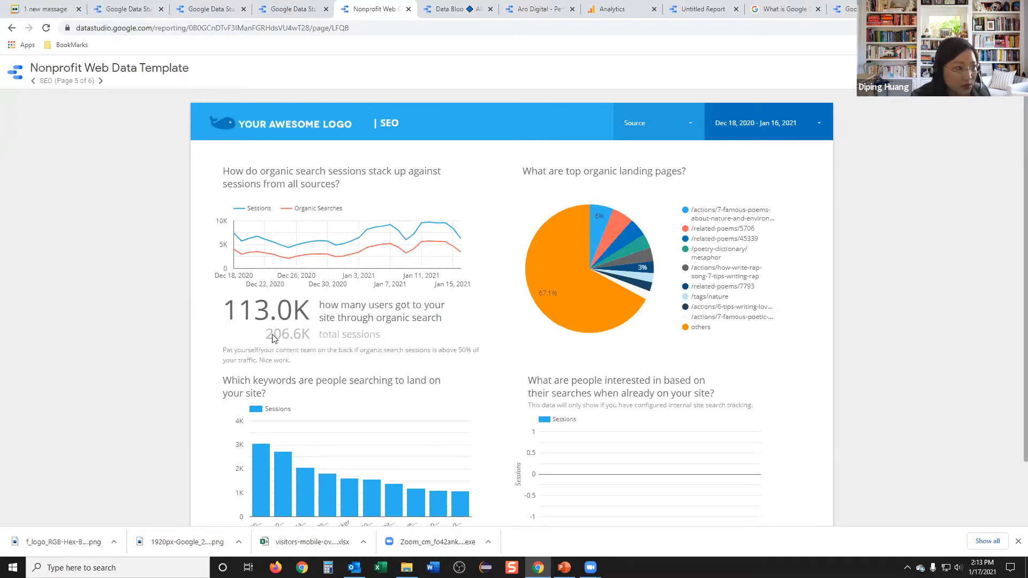
scroll(300, 405, down, 2)
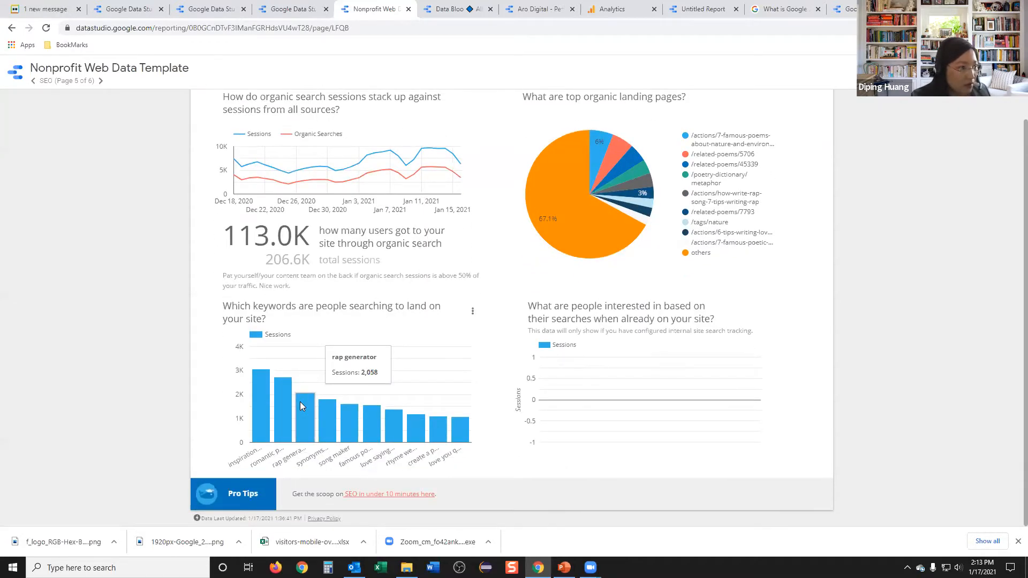
scroll(422, 336, up, 1)
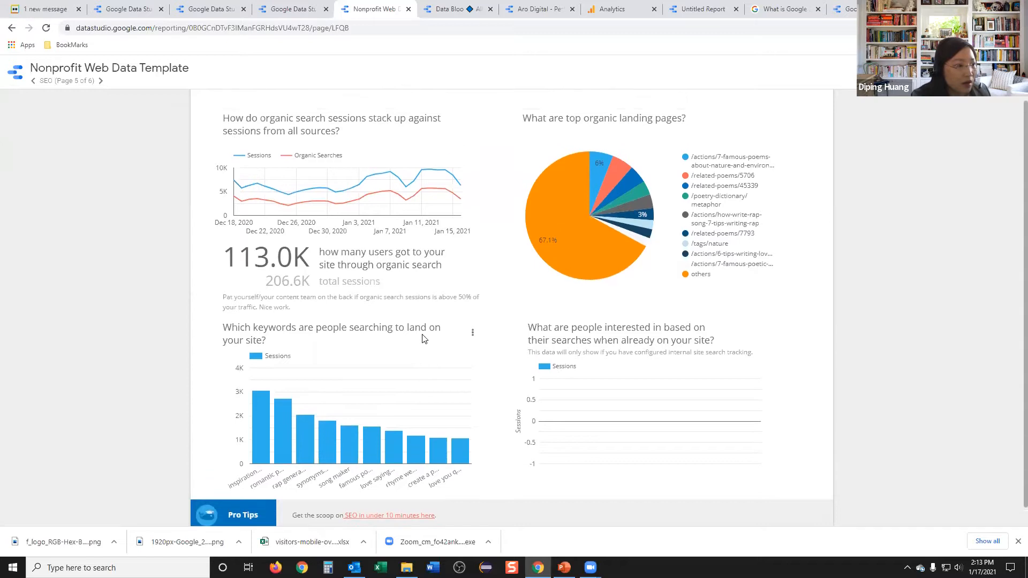
scroll(422, 337, up, 1)
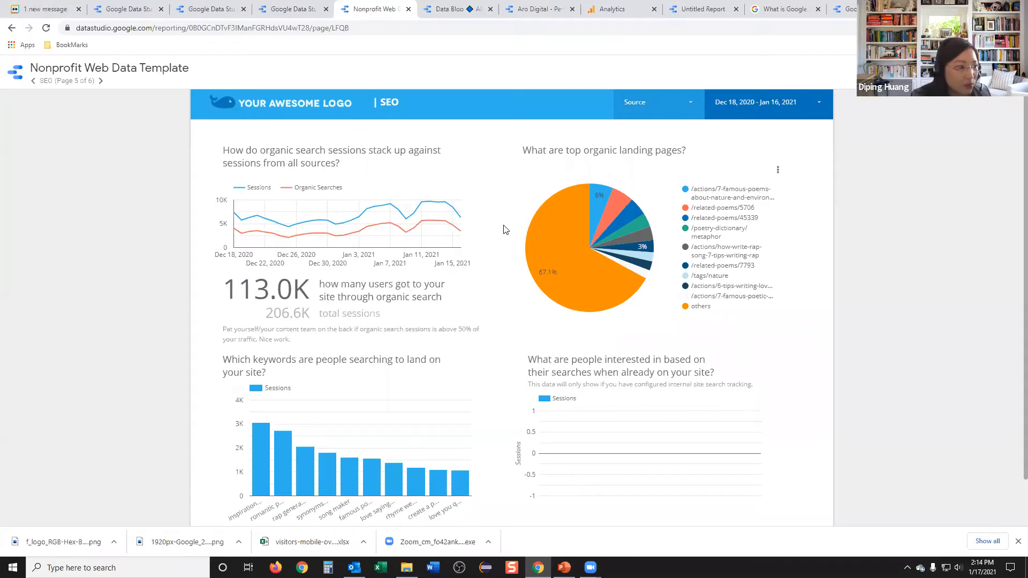
mouse_move(533, 217)
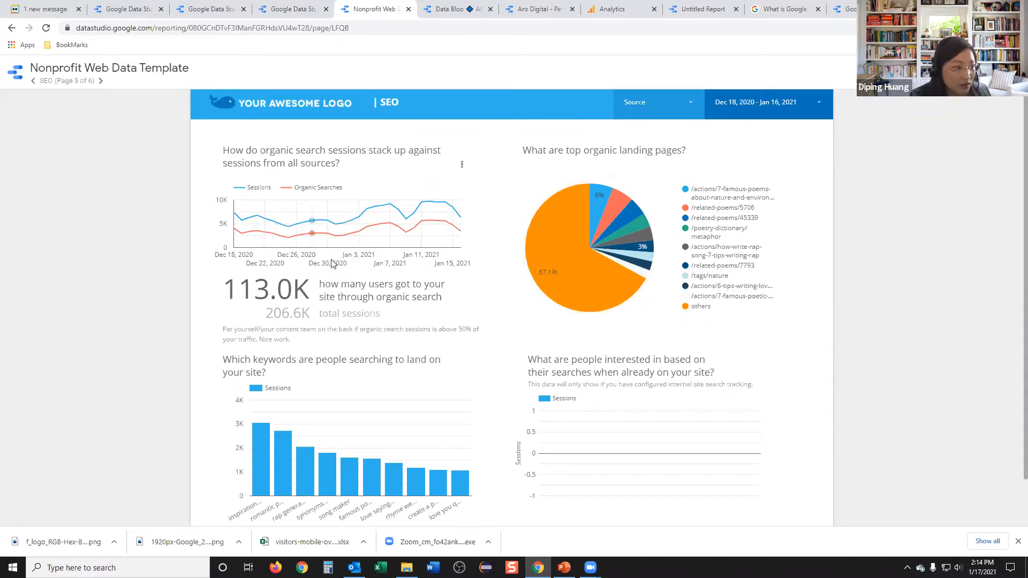
scroll(279, 289, down, 1)
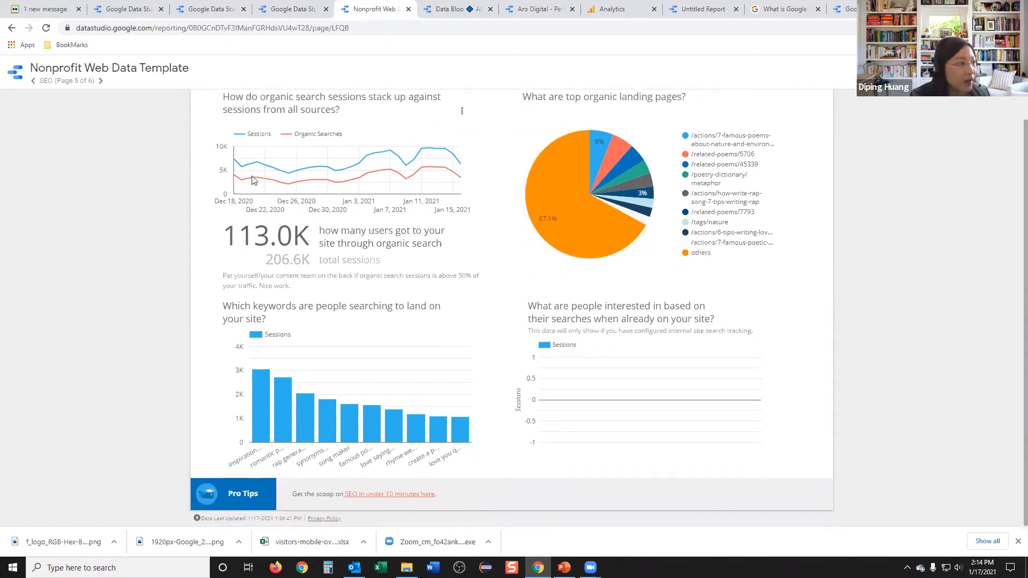
Step: Go to the Social page and examine the social engagement figures, network traffic and user activity charts
click(102, 81)
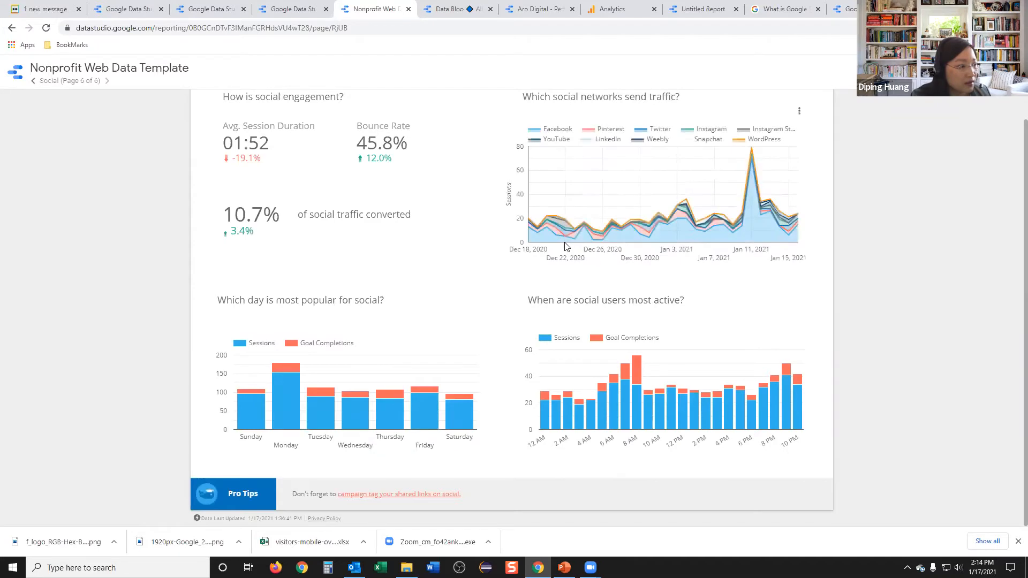
scroll(567, 246, up, 2)
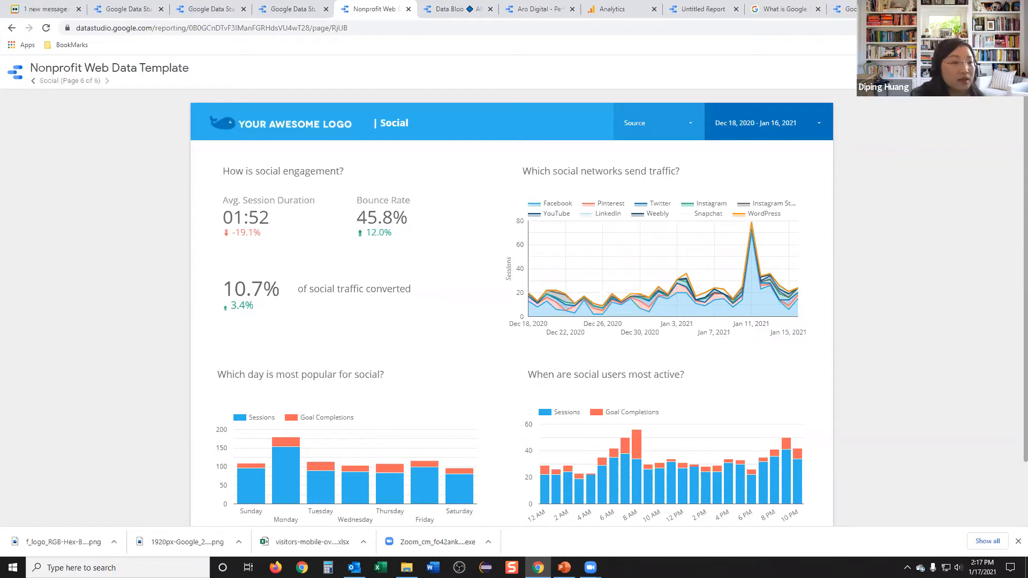
Step: Try to invite people to the Nonprofit Web Data Template and close the sharing dialog
click(920, 72)
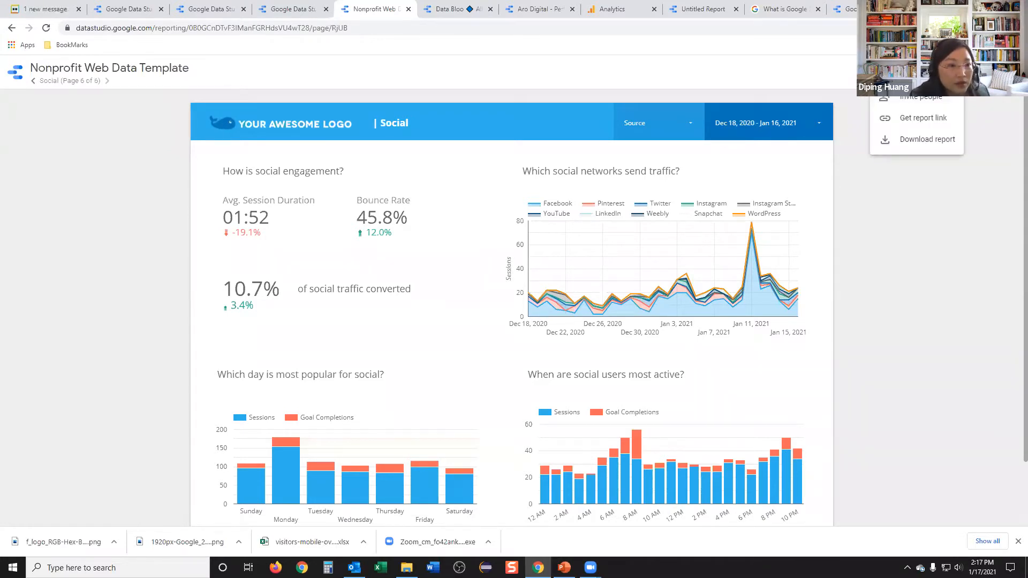
click(921, 104)
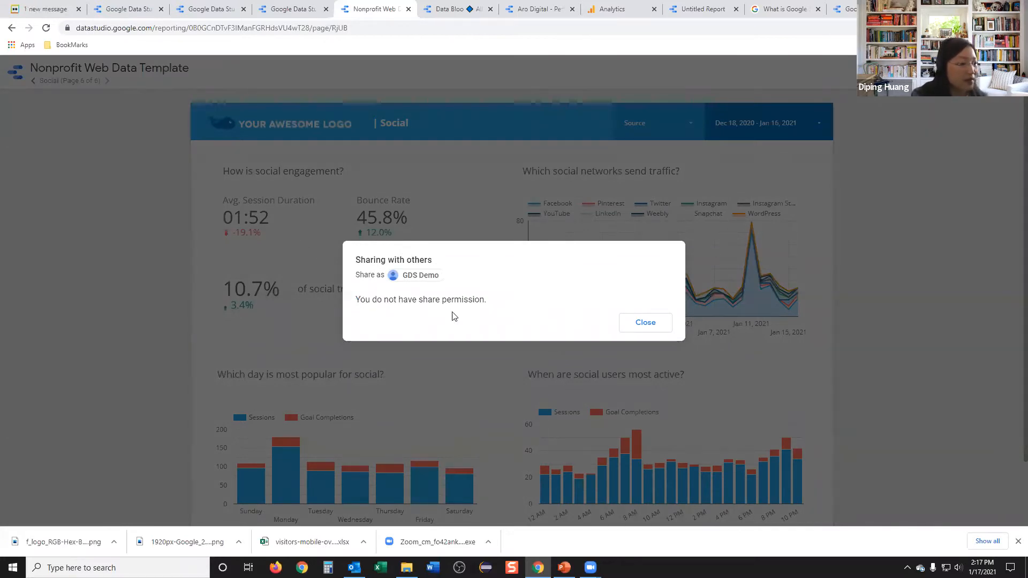
click(634, 326)
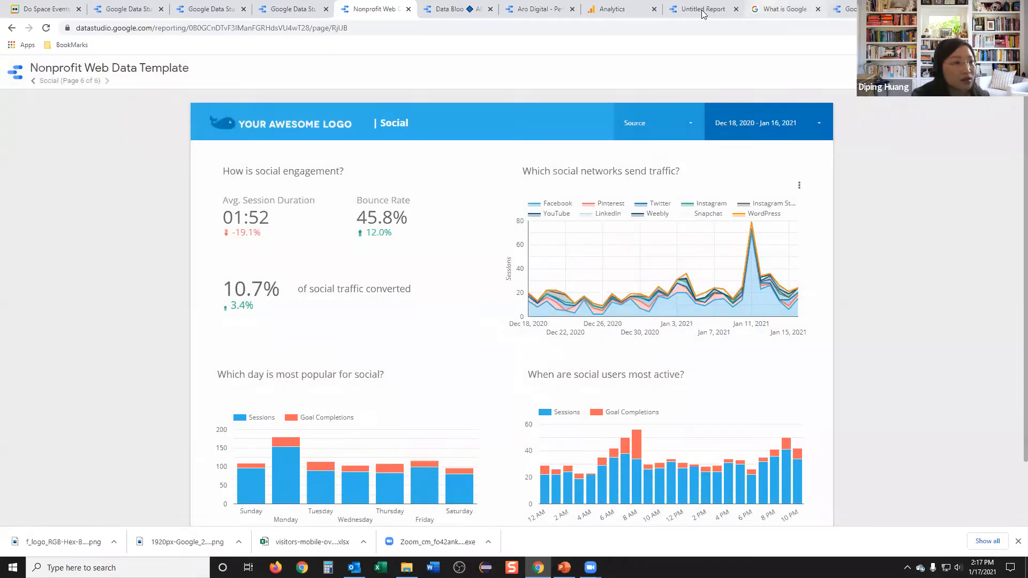
Step: Switch to Untitled Report and review its invitation settings, including Can edit permission and access management, cancelling without sending
click(703, 9)
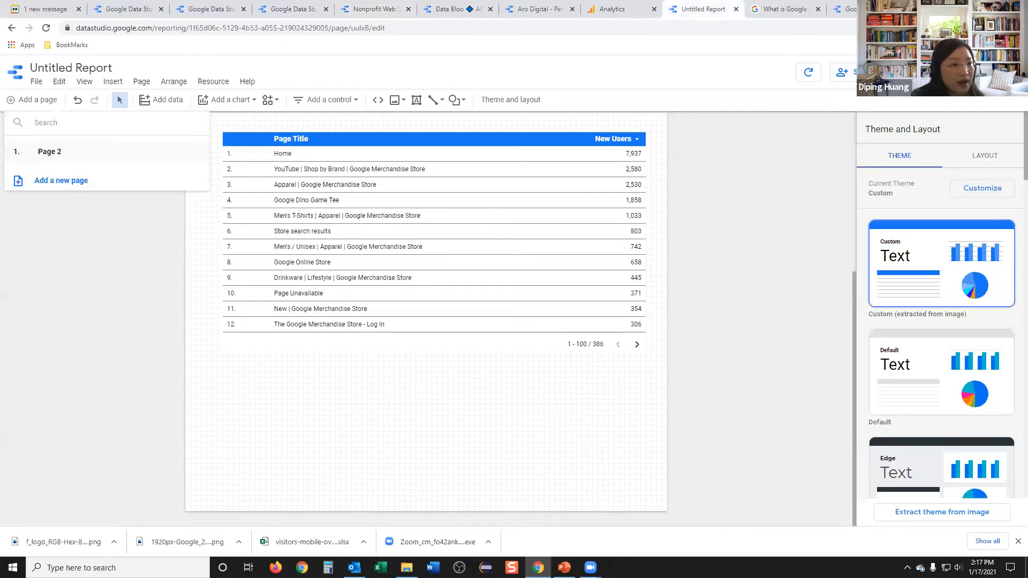
click(878, 71)
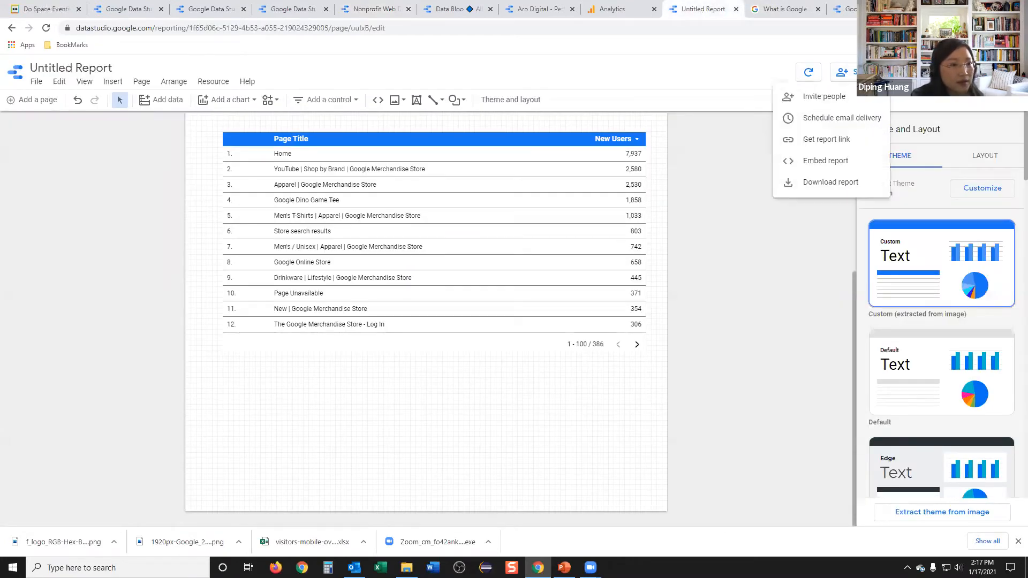
click(851, 100)
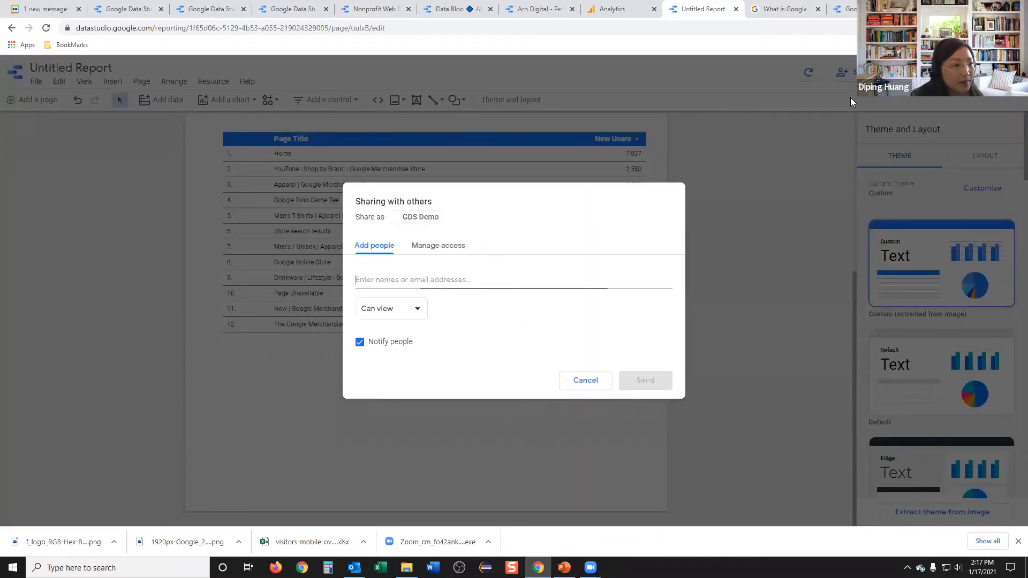
click(418, 313)
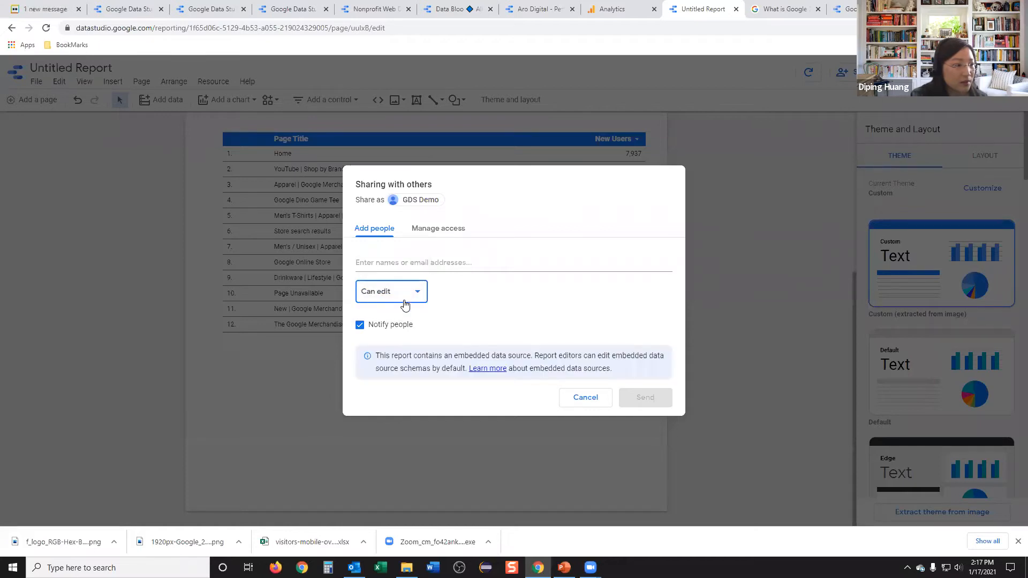
click(394, 262)
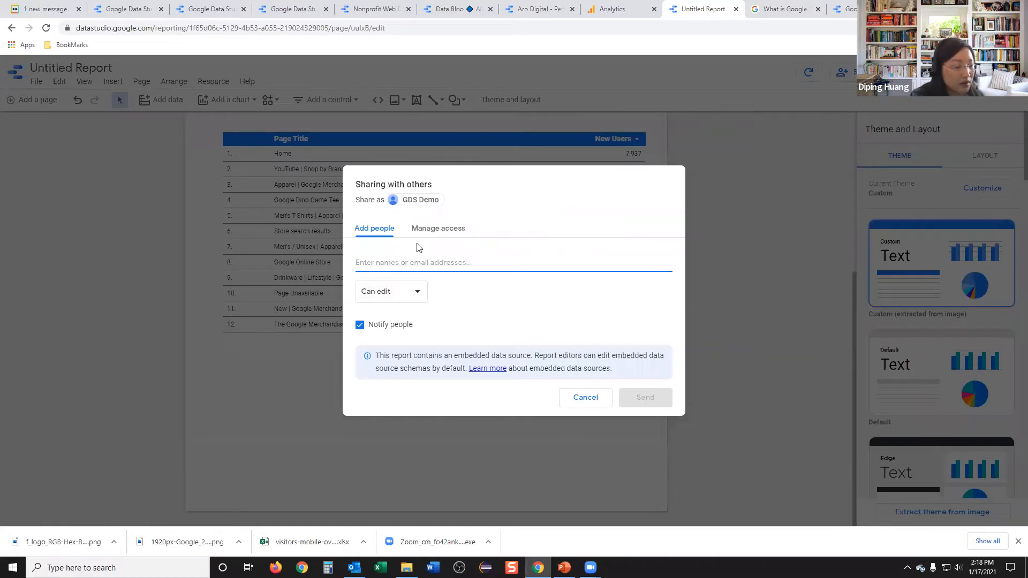
click(428, 230)
click(586, 411)
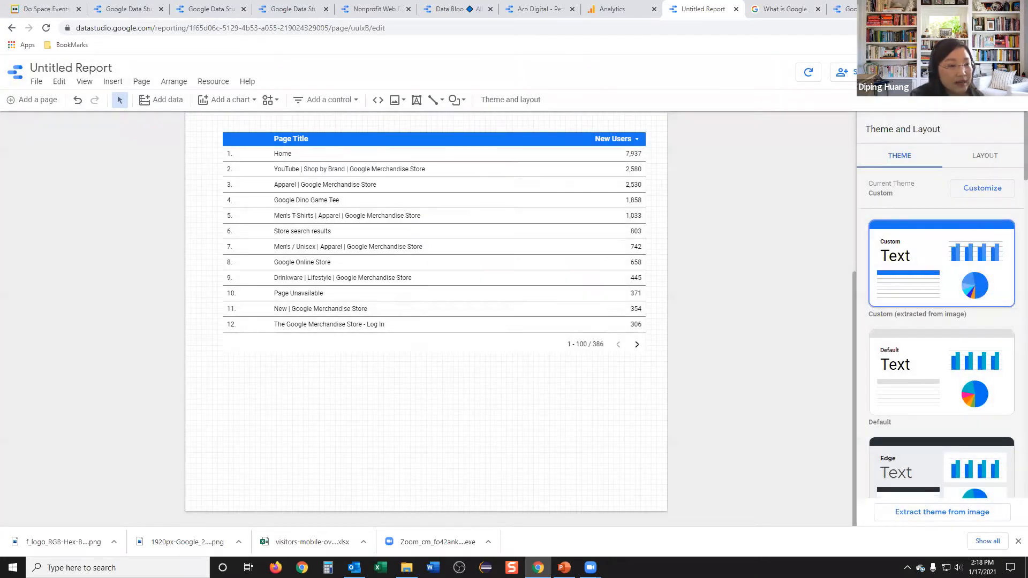
Step: Show the available sharing options for Untitled Report
click(881, 72)
click(881, 72)
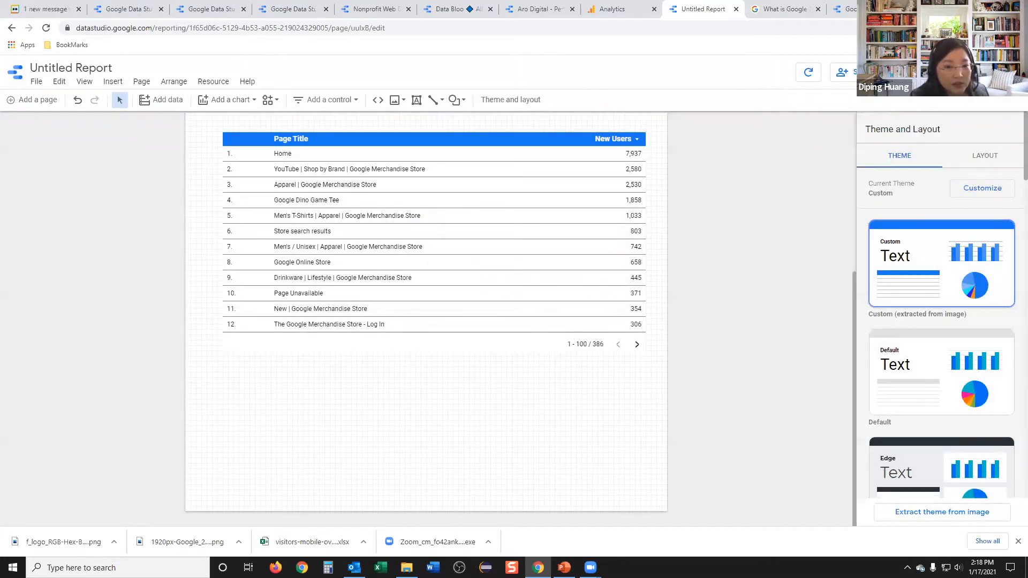
click(881, 73)
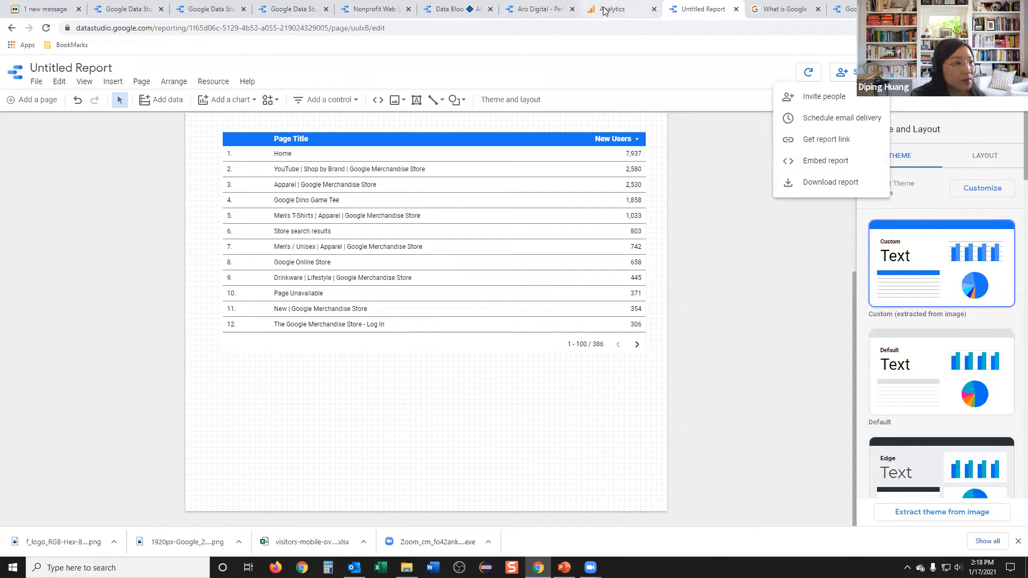
Step: Enable embedding for Untitled Report and copy its iframe embed code
click(537, 10)
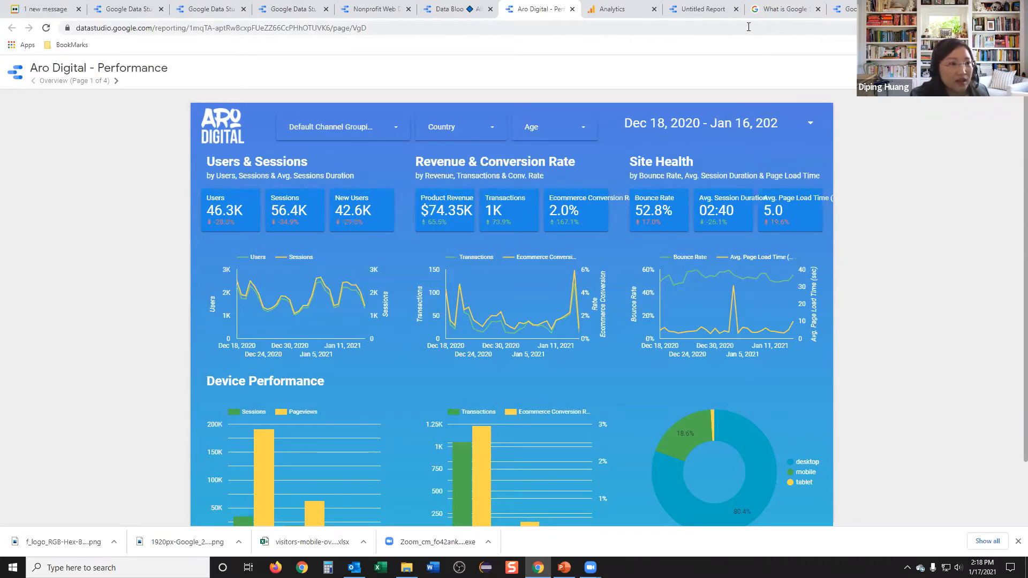
click(704, 13)
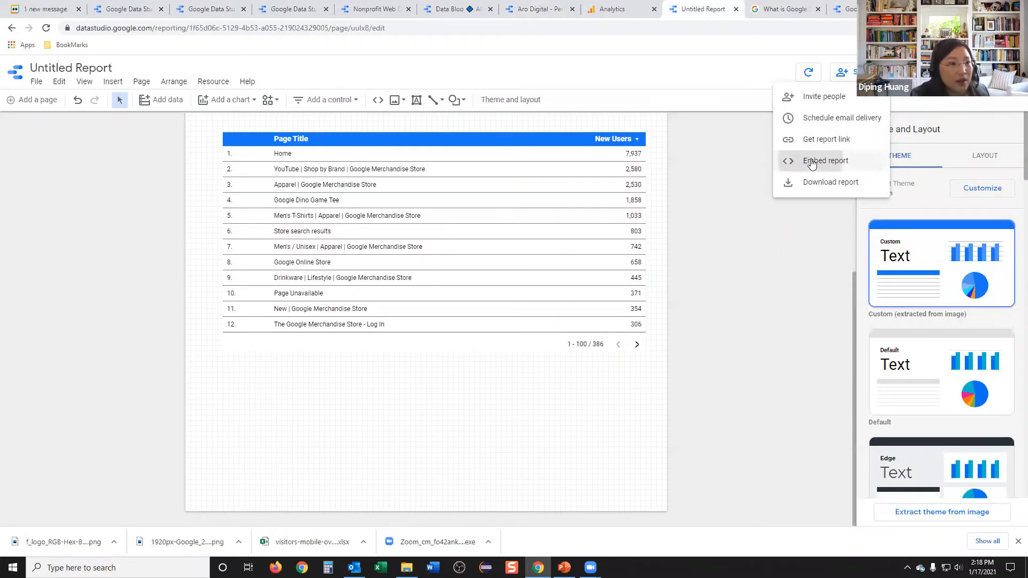
click(811, 159)
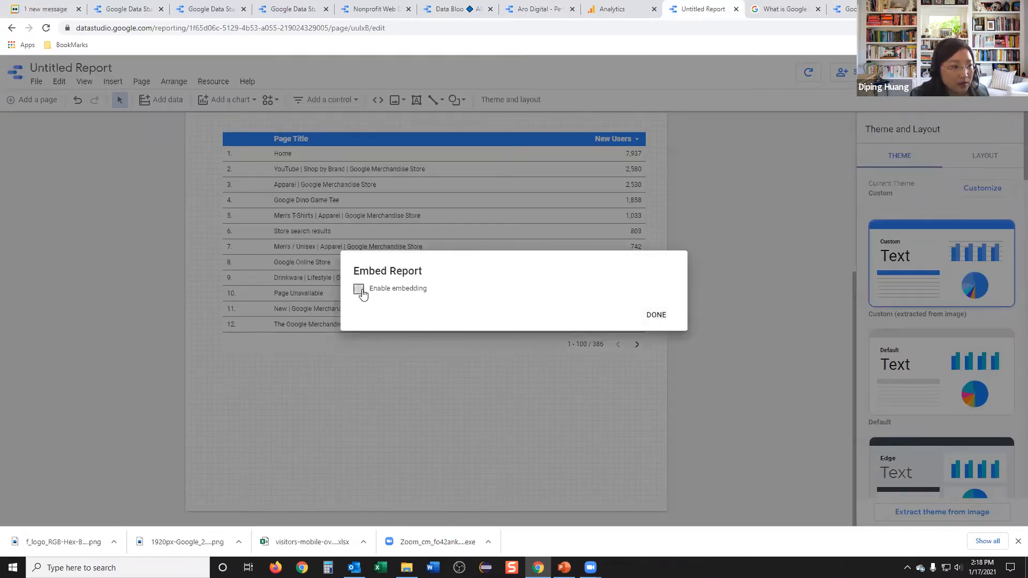
click(359, 290)
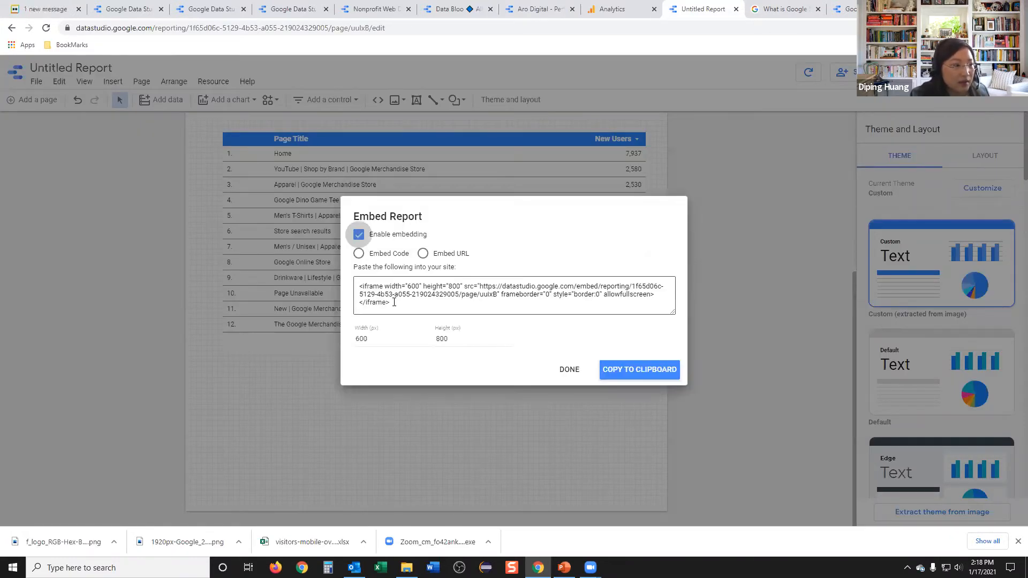
click(370, 290)
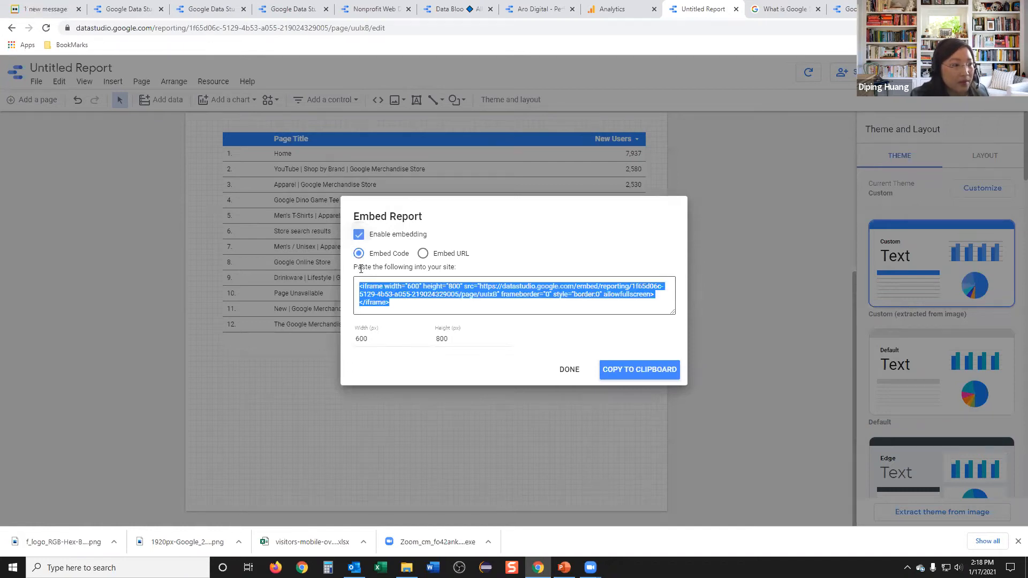
right_click(373, 301)
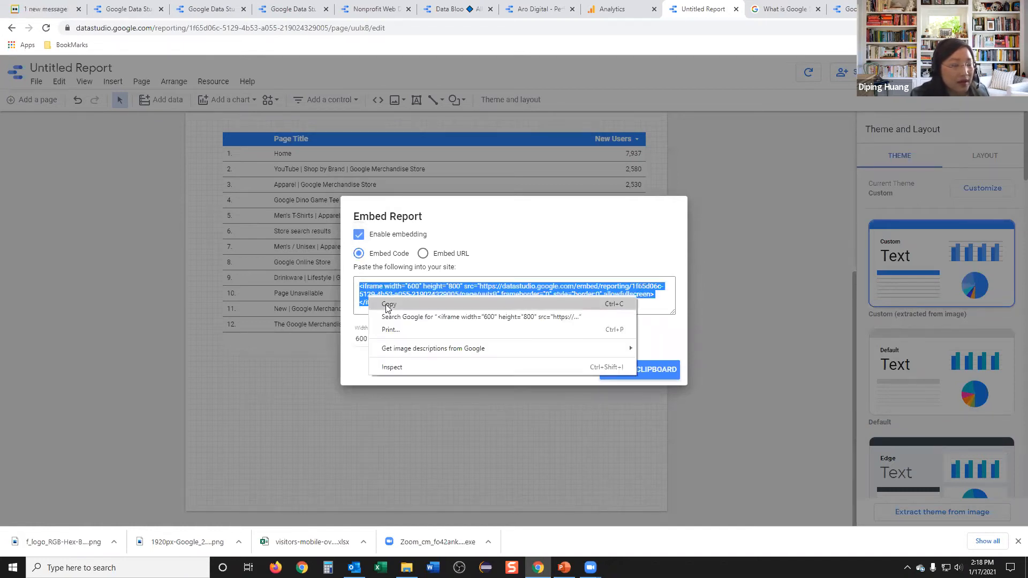
click(388, 305)
Step: Show the Embed URL version of the embedding details and close the embed settings
click(423, 254)
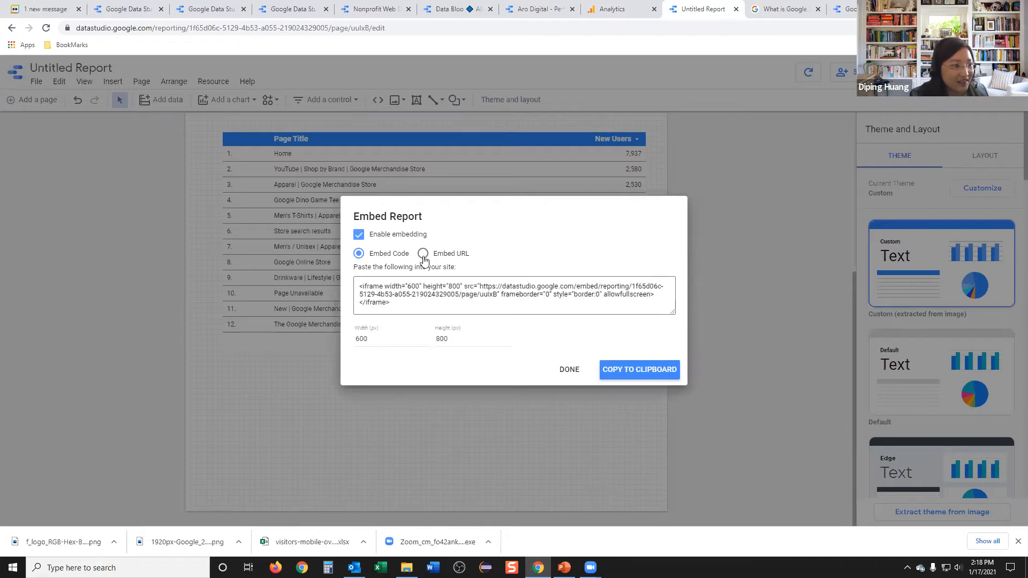
click(427, 313)
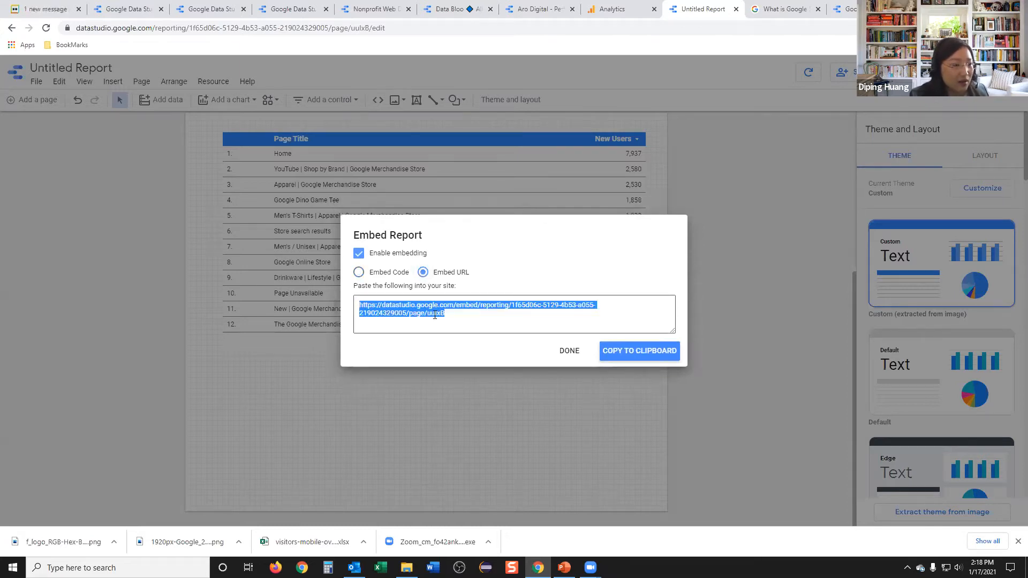
click(454, 315)
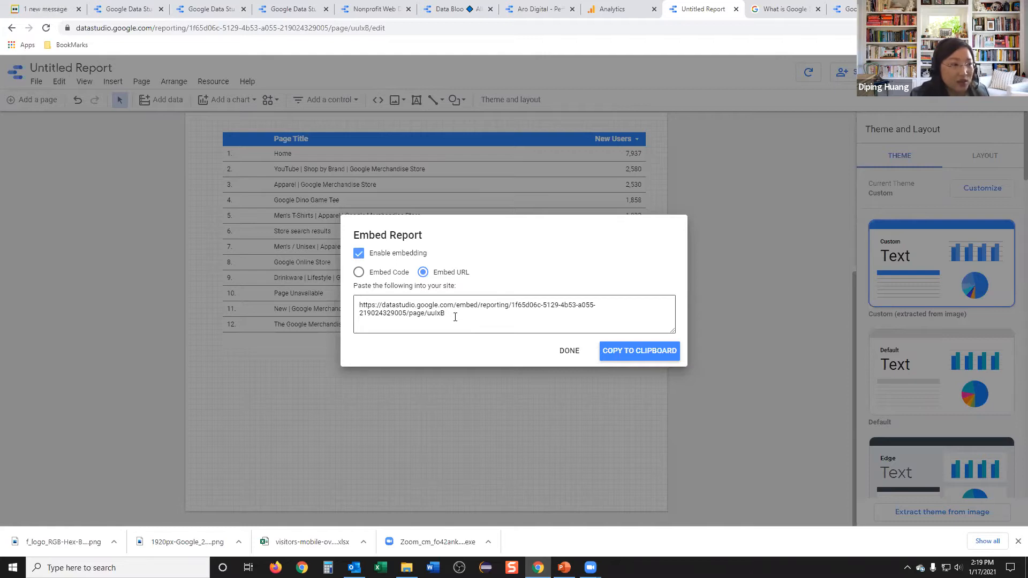
click(569, 353)
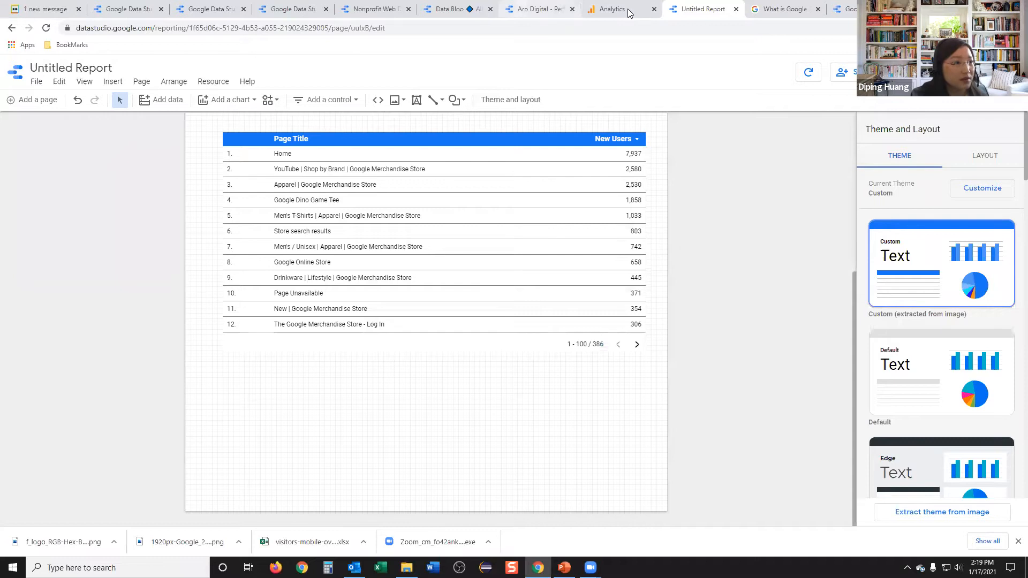
Step: Go to the Connect to Data page of Data Studio and browse the Google and partner connectors
click(541, 9)
click(457, 9)
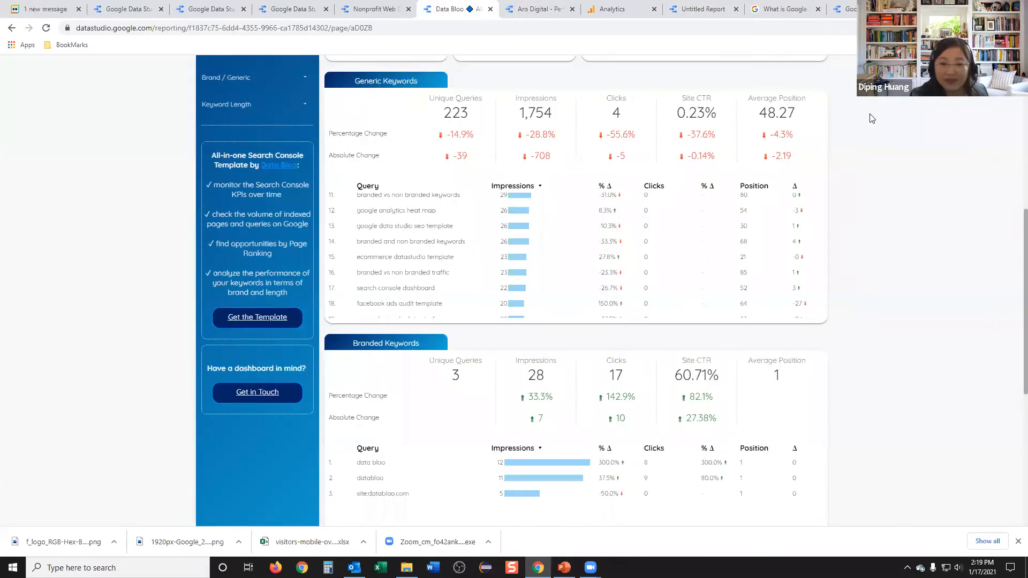
key(ctrl+2)
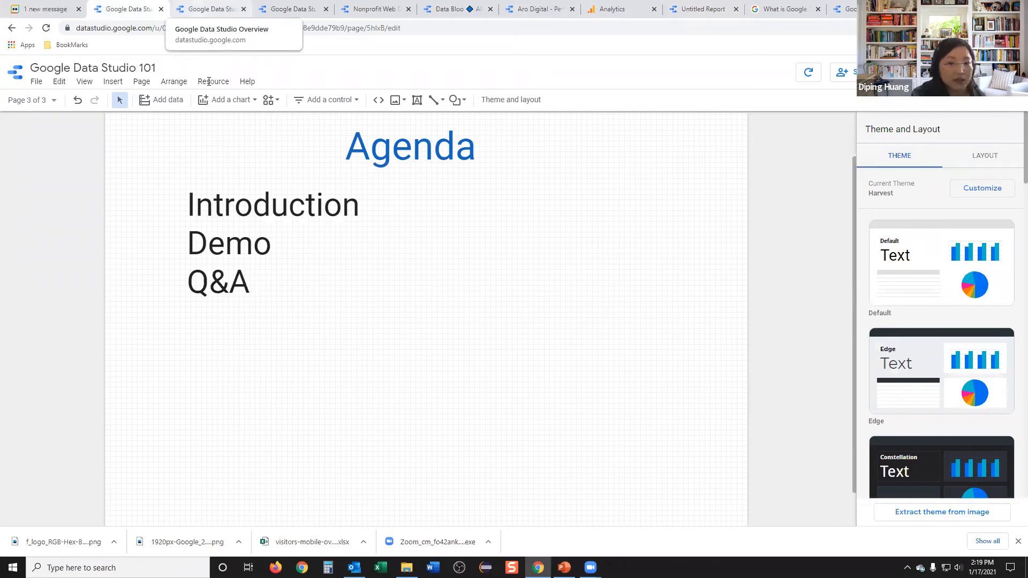
key(ctrl+3)
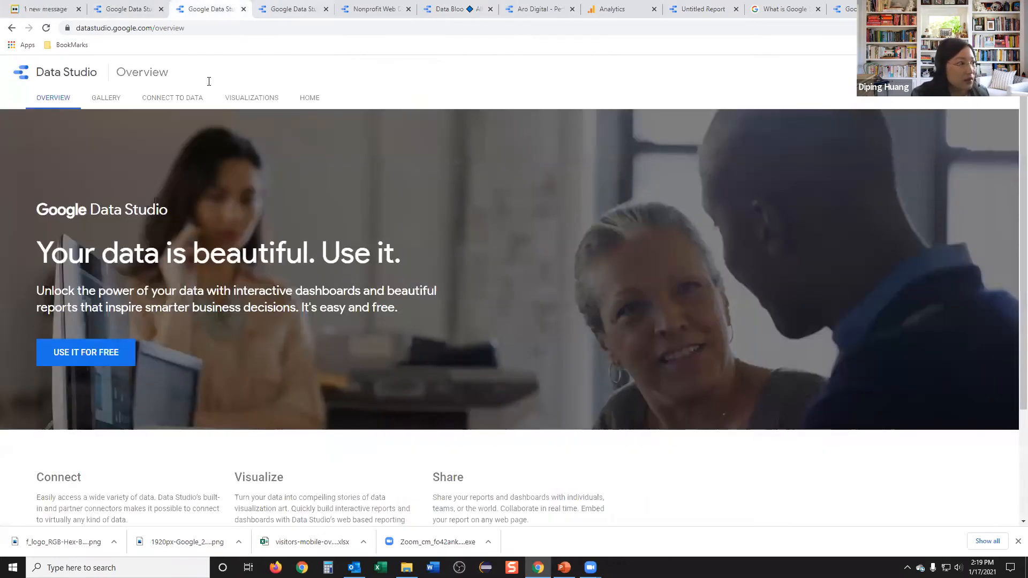
click(180, 102)
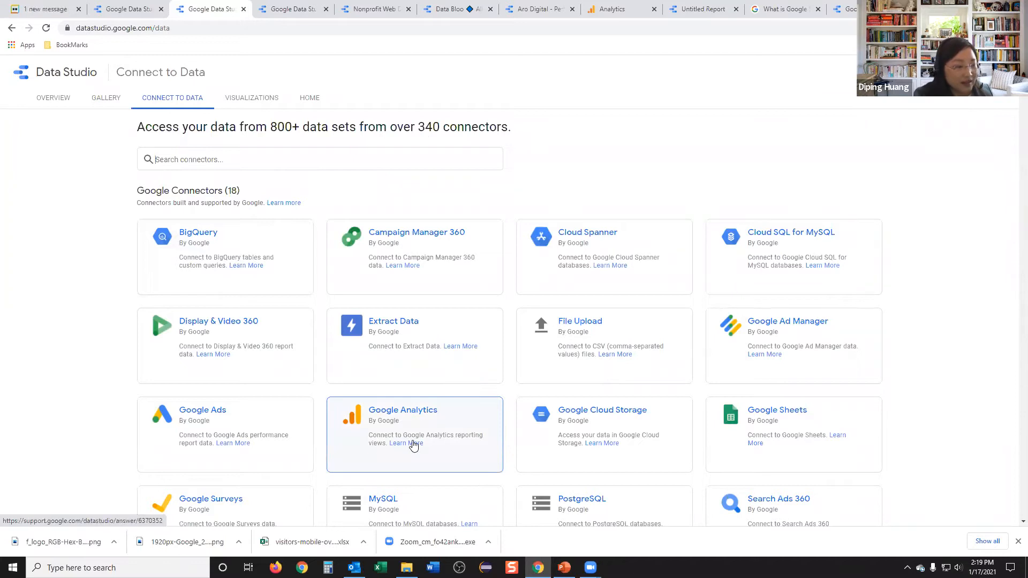
scroll(784, 420, down, 3)
scroll(413, 222, down, 5)
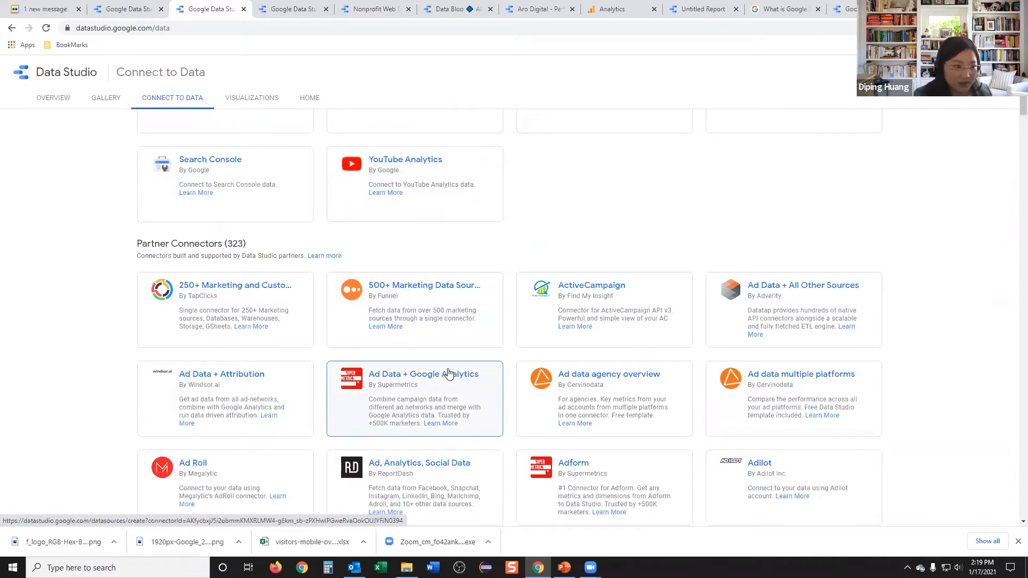
scroll(450, 372, up, 5)
scroll(452, 371, down, 20)
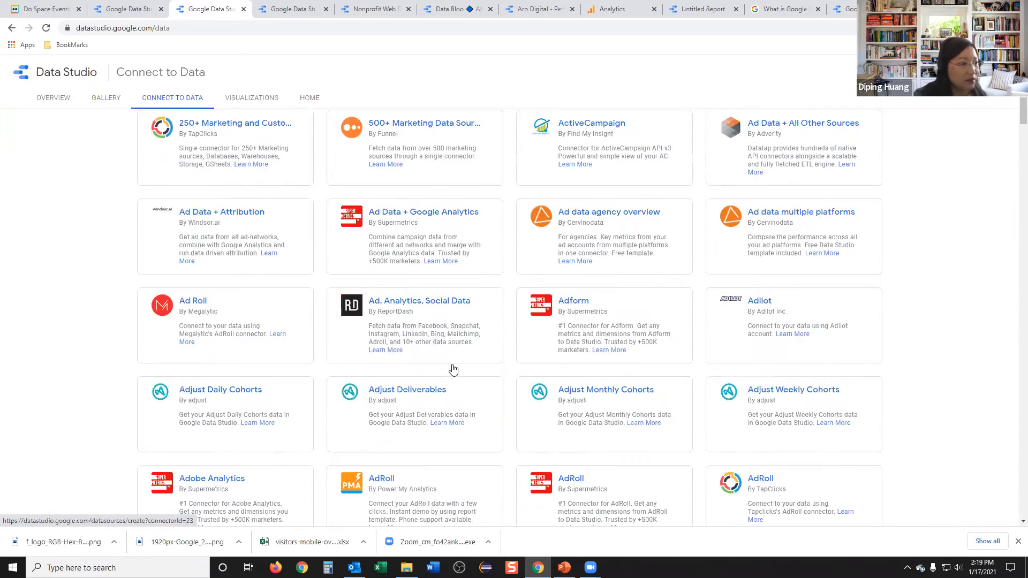
scroll(700, 300, down, 20)
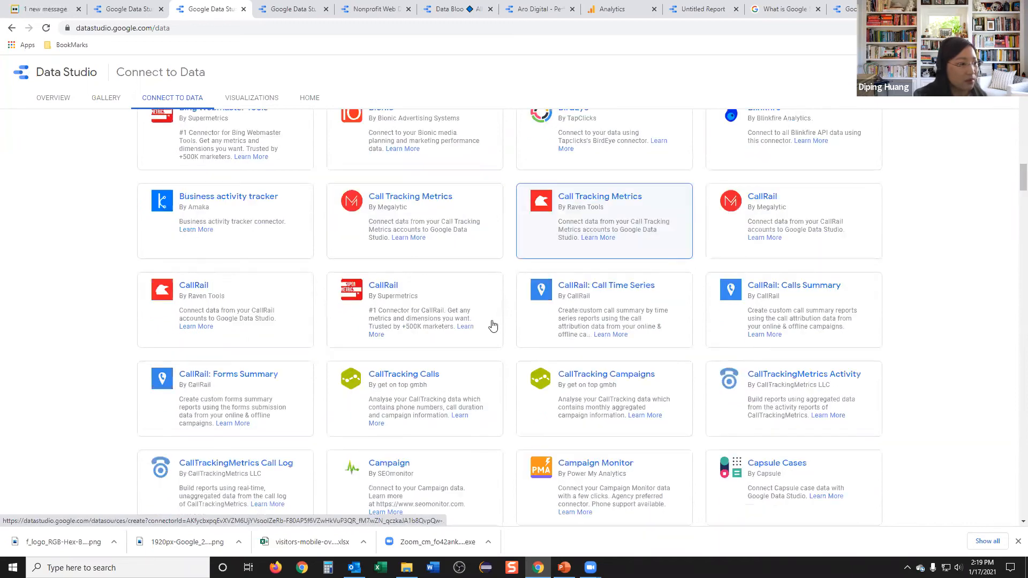
scroll(466, 319, down, 15)
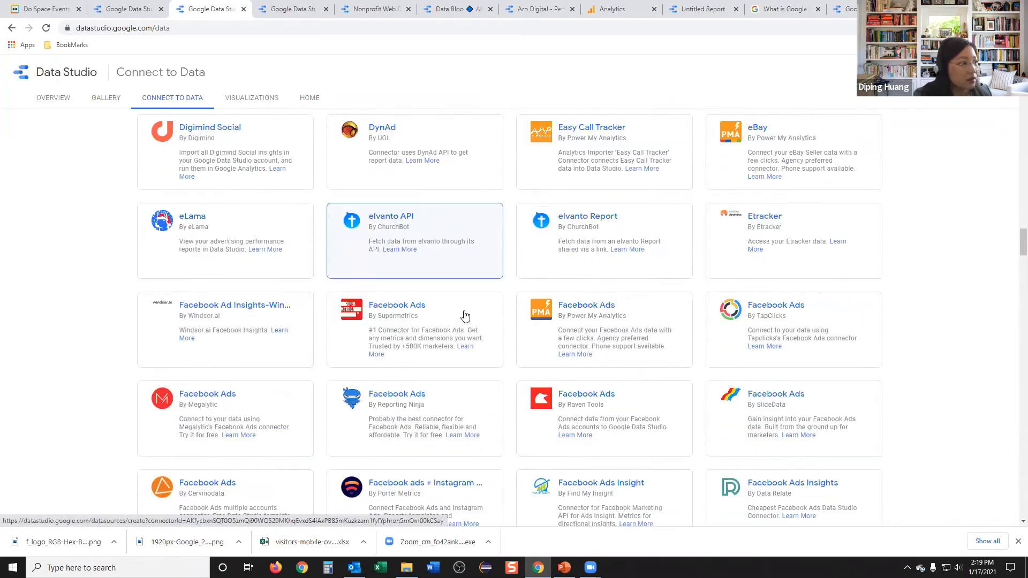
scroll(464, 316, up, 12)
scroll(465, 316, up, 20)
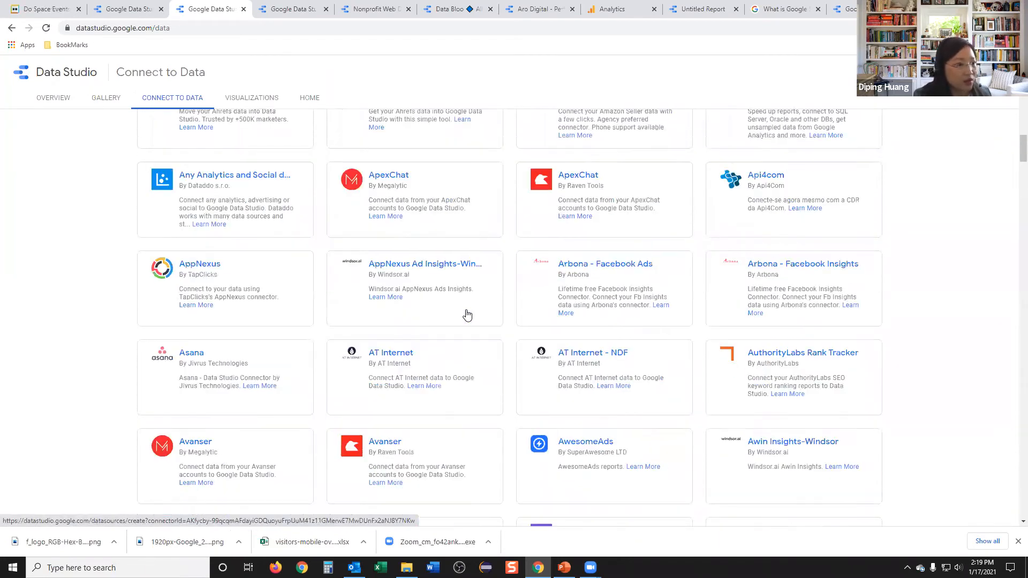
scroll(467, 315, up, 6)
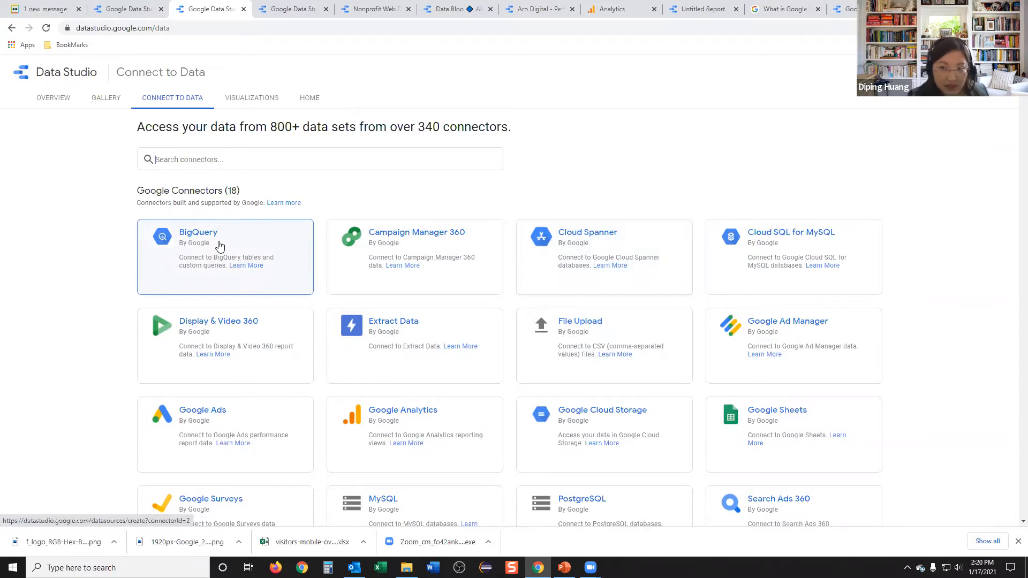
Step: Choose the File Upload connector and upload the Excel worksheet New visitors-overview.xlsx as a new data set
scroll(219, 245, down, 1)
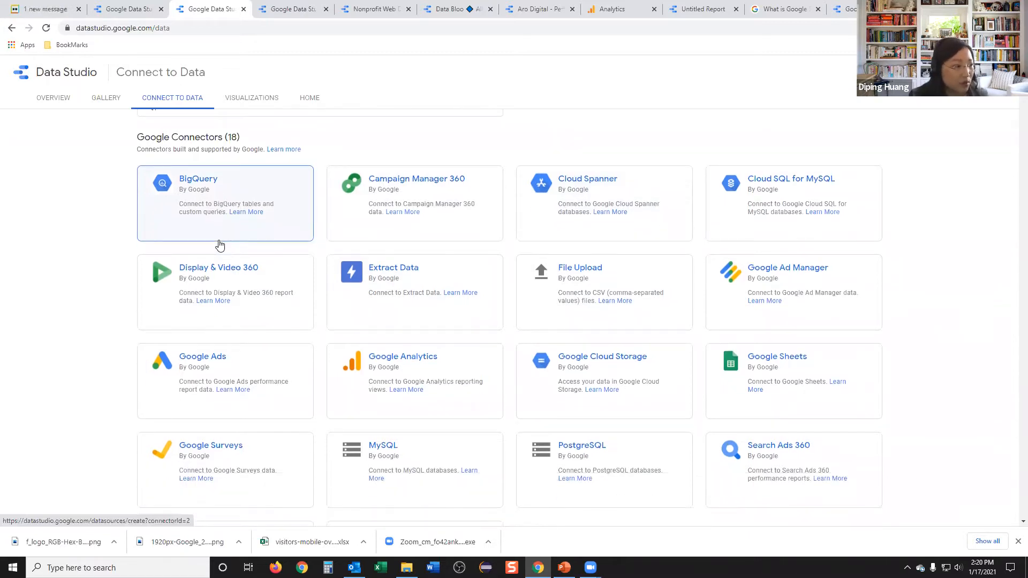
scroll(219, 246, down, 2)
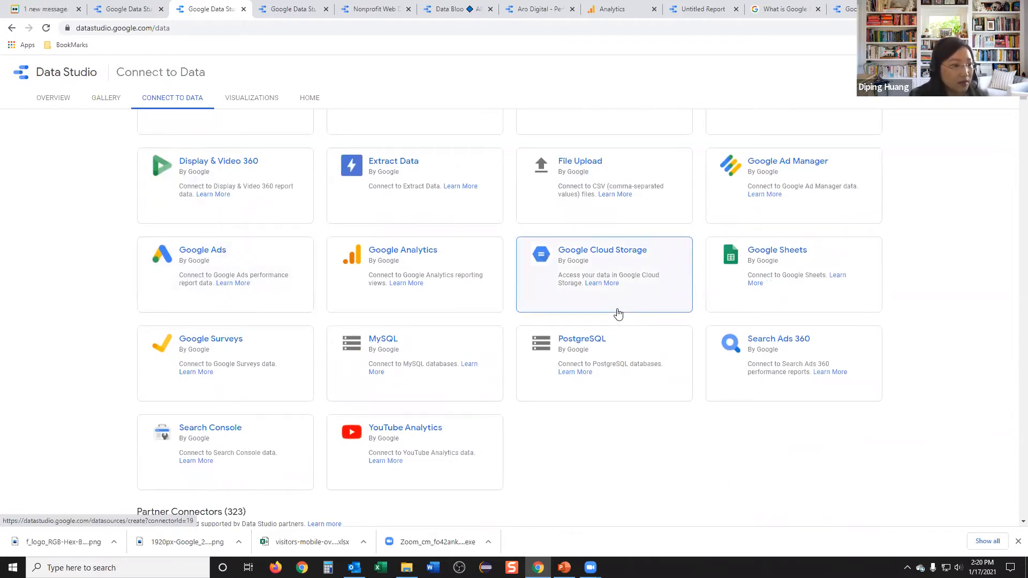
scroll(615, 310, up, 2)
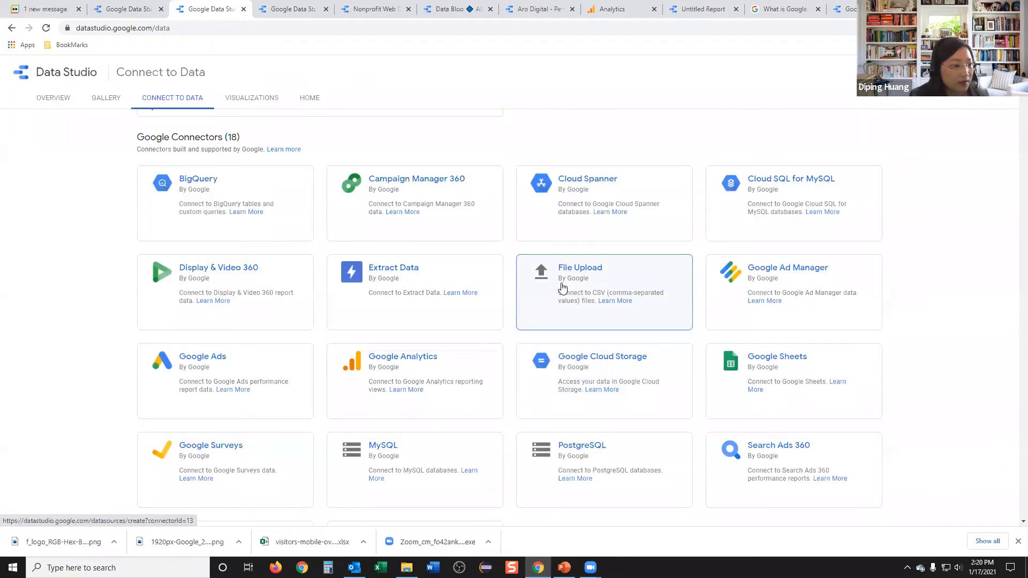
click(562, 288)
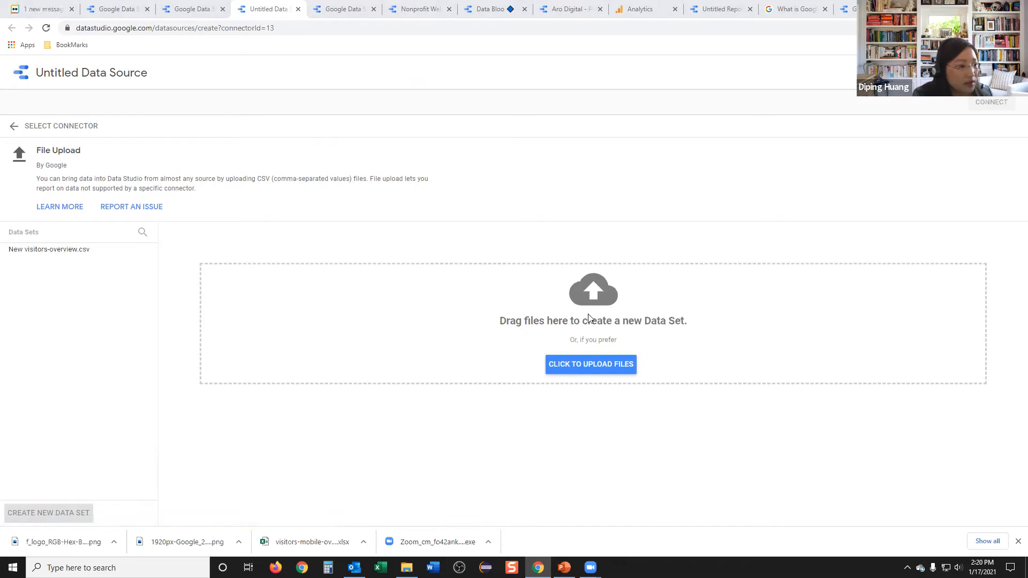
click(589, 365)
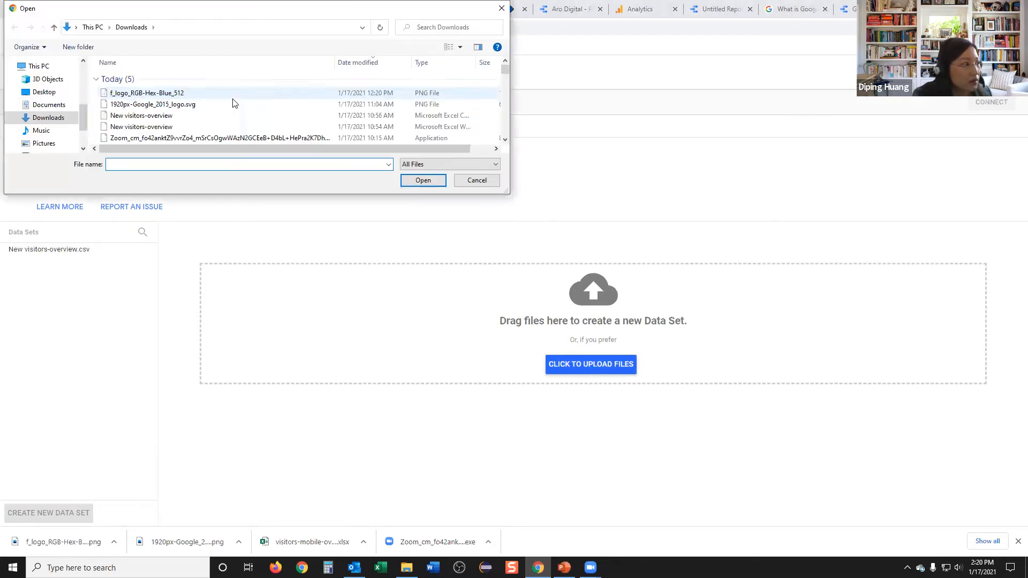
double_click(362, 126)
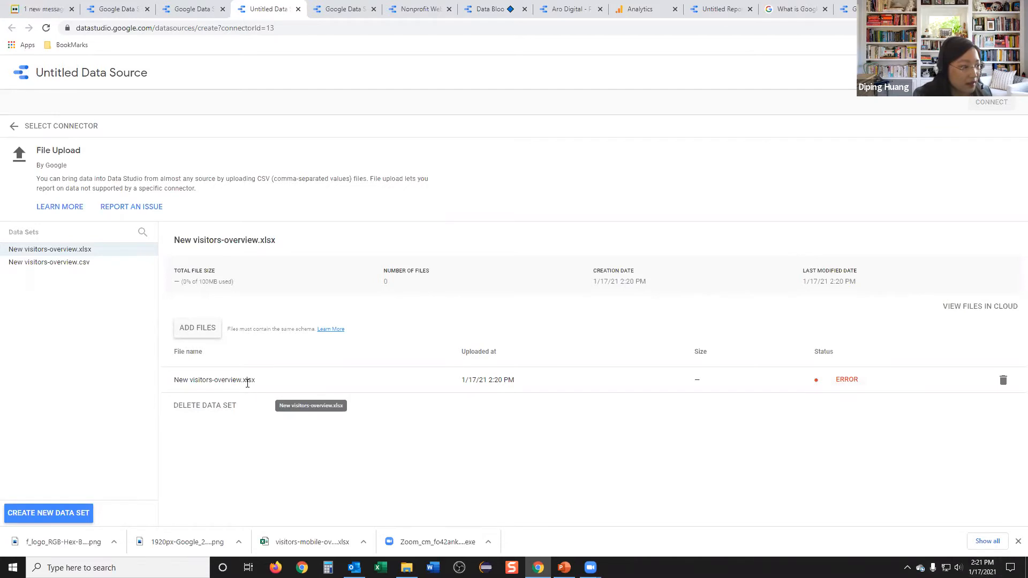
Step: Delete the xlsx file from the New visitors-overview.xlsx data set
drag(259, 380, 252, 381)
click(1003, 382)
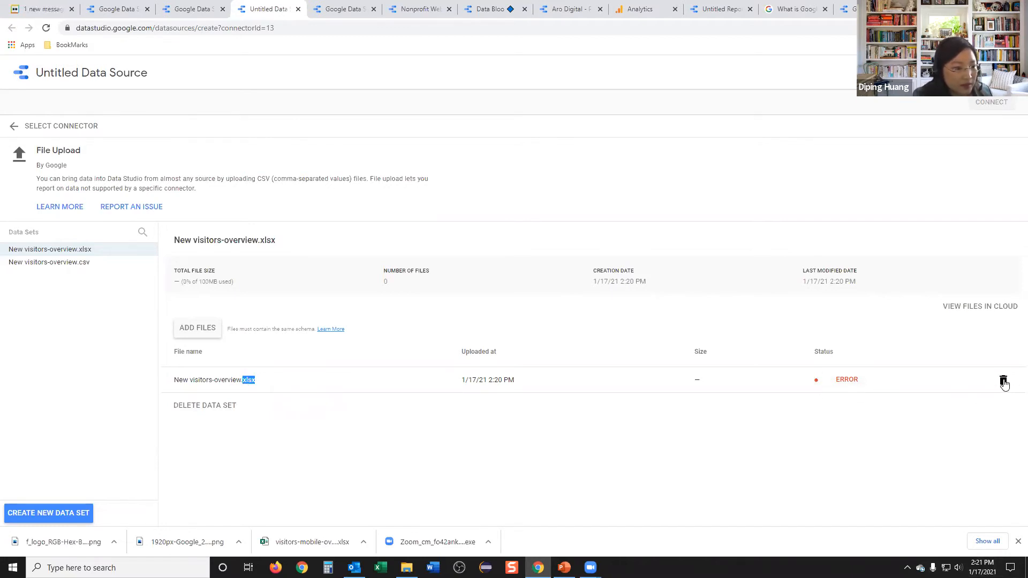
Step: Try adding the New visitors-overview.xlsx worksheet to the data set again, and remove it
click(189, 331)
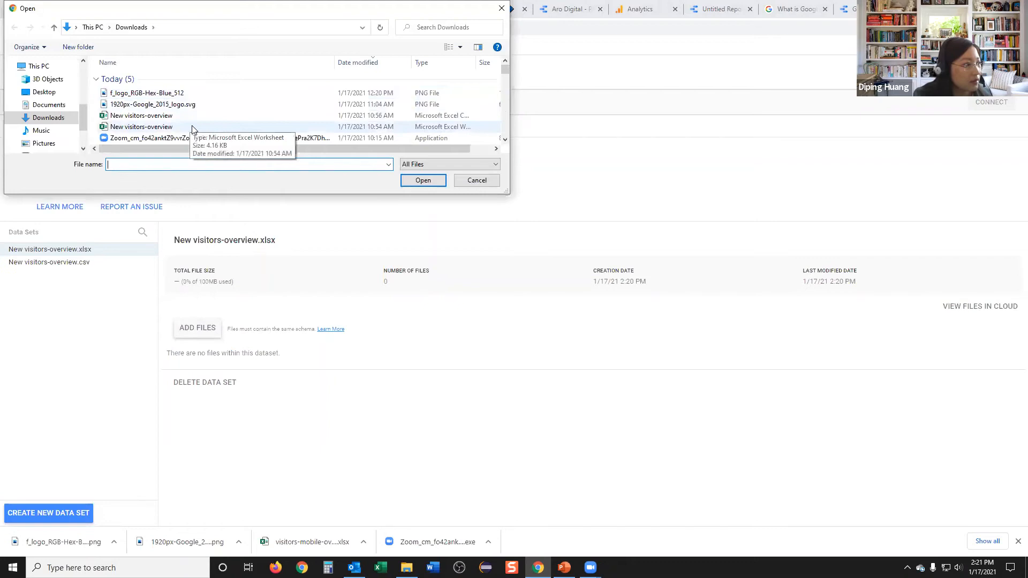
double_click(193, 127)
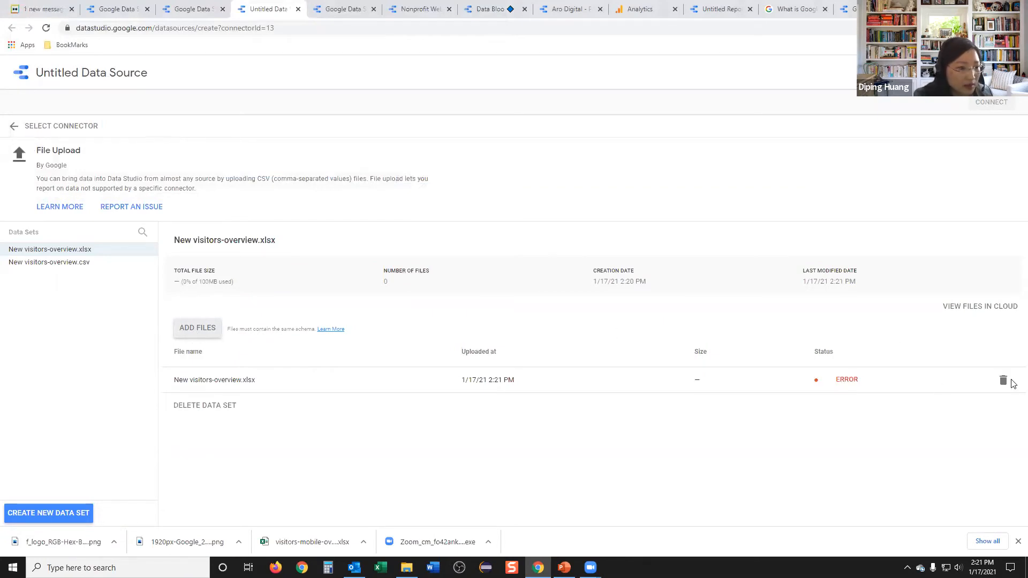
click(1004, 382)
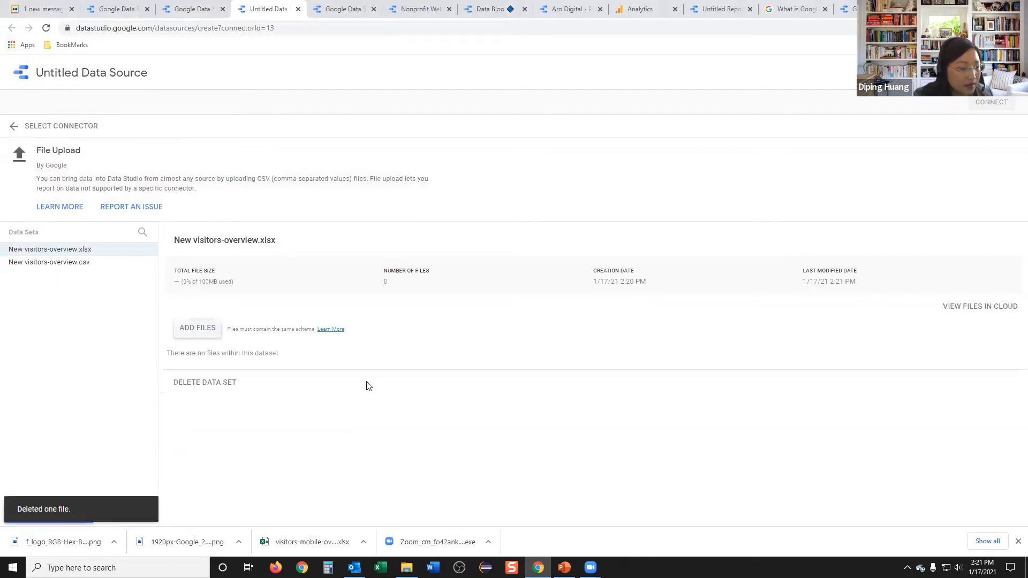
Step: Add New visitors-overview.csv to the data set and connect it as a data source
click(188, 329)
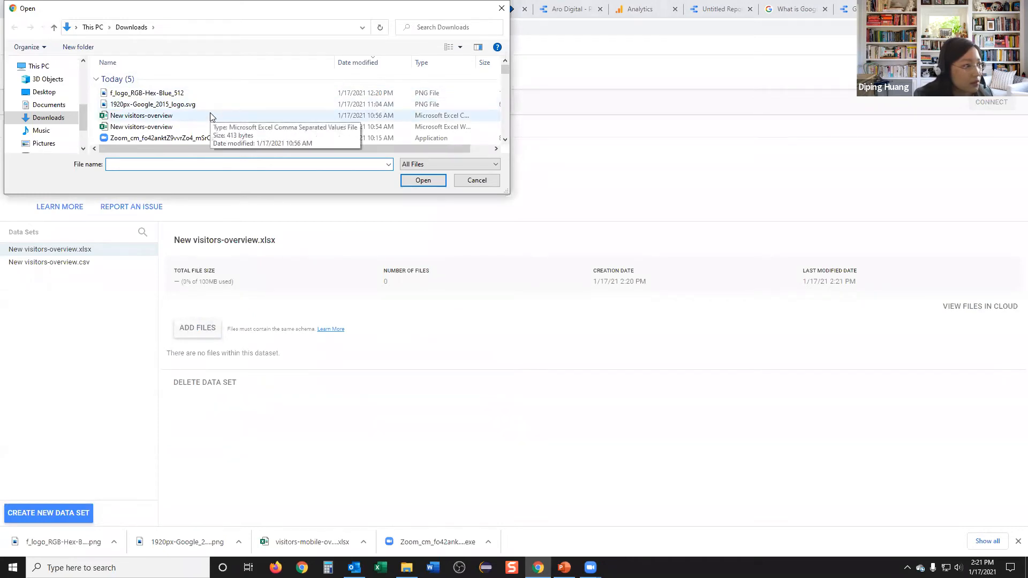
double_click(210, 116)
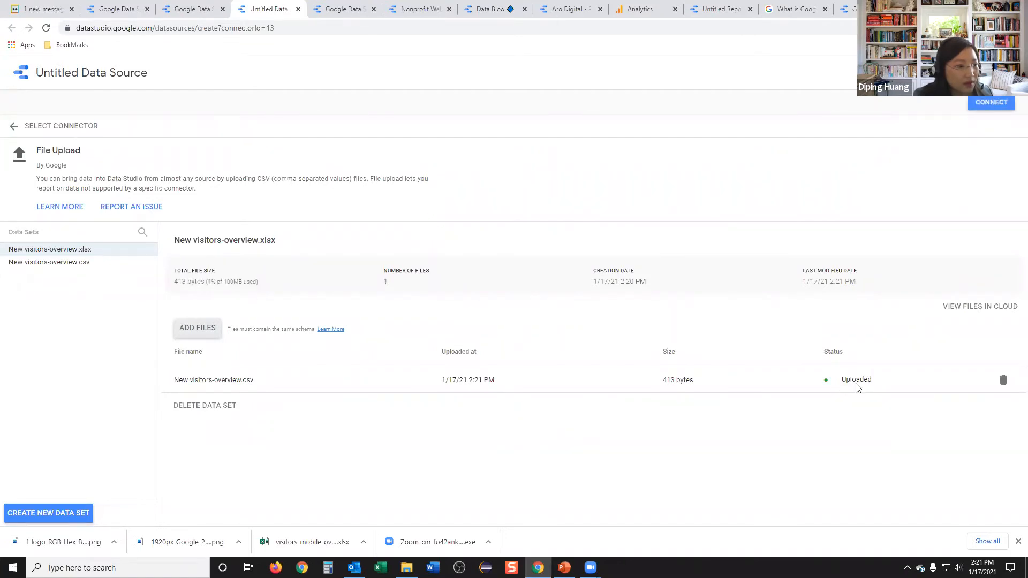
click(995, 105)
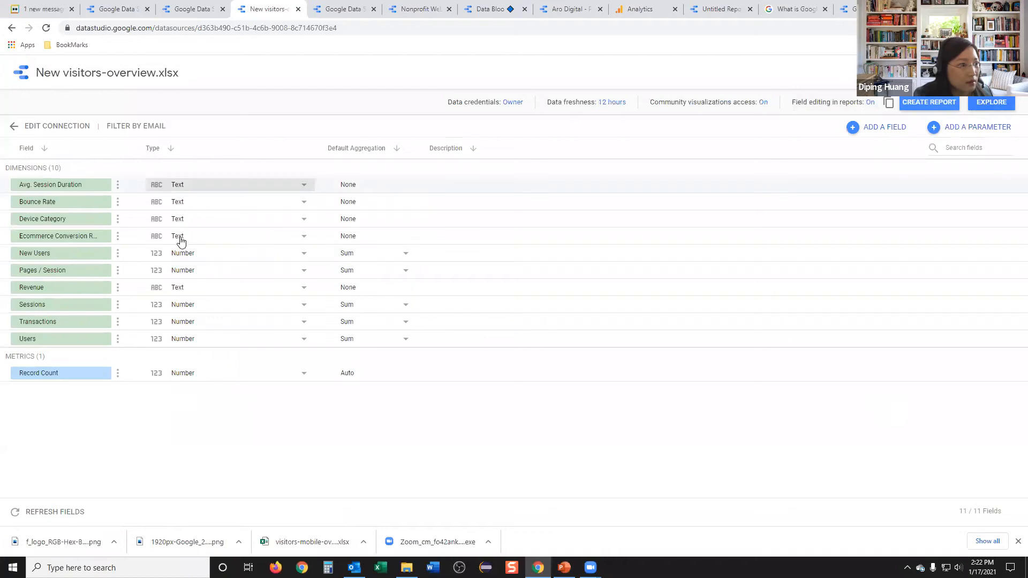
Step: Create a new report from the New visitors-overview.xlsx data source and accept adding its data
click(919, 106)
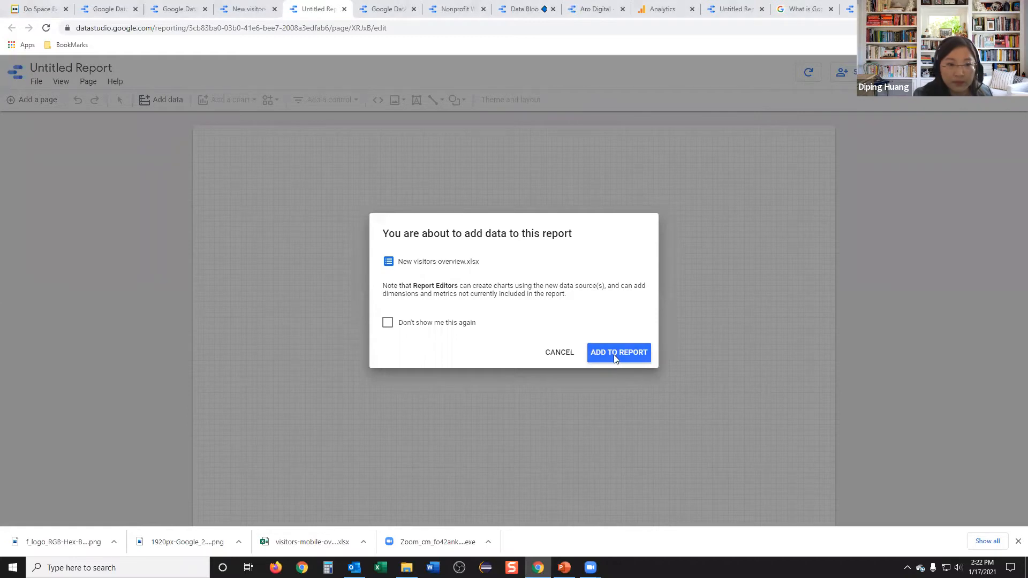
click(614, 355)
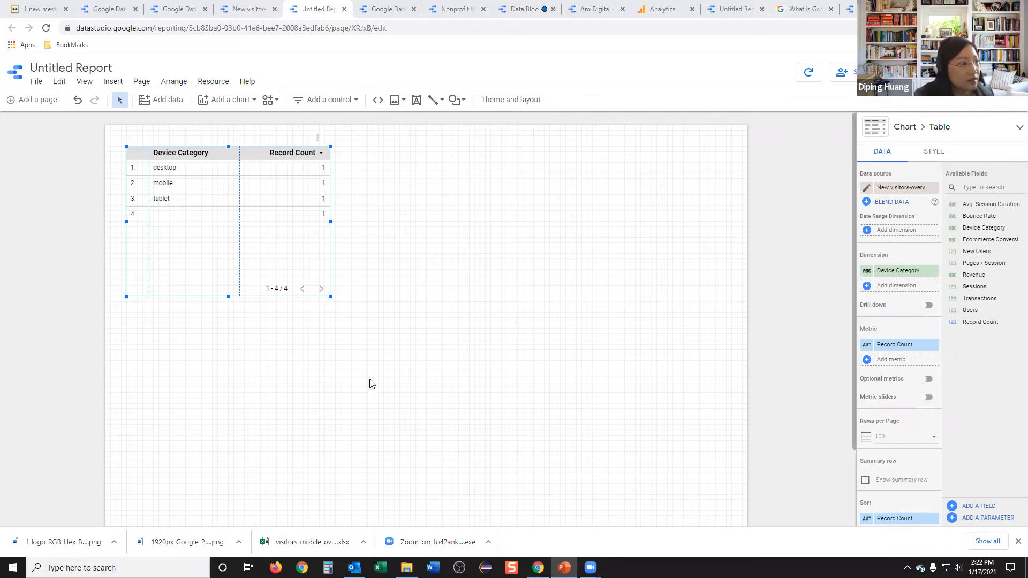
Step: Enlarge the Device Category table, and delete it from the report canvas
drag(330, 296, 483, 325)
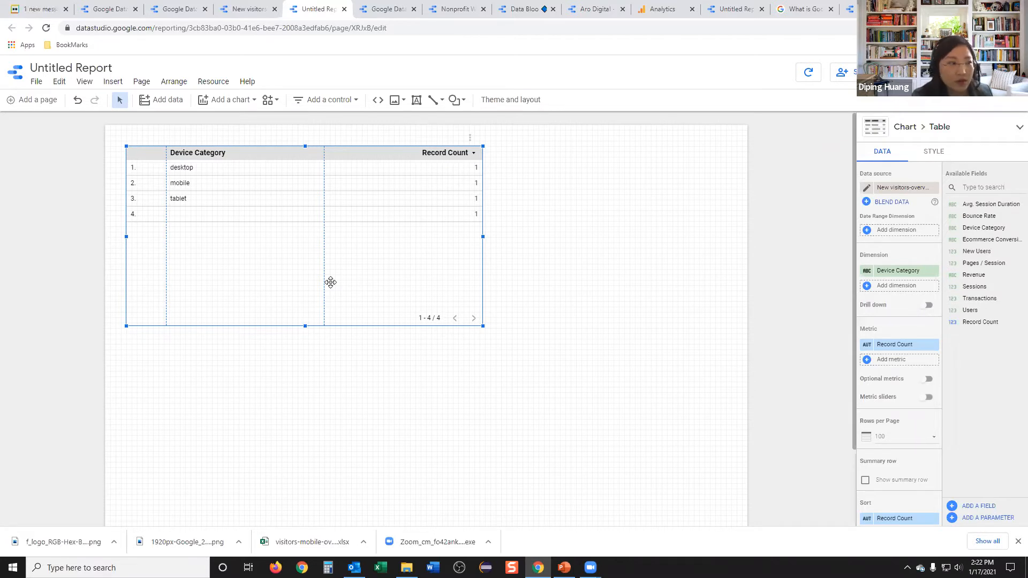
key(Delete)
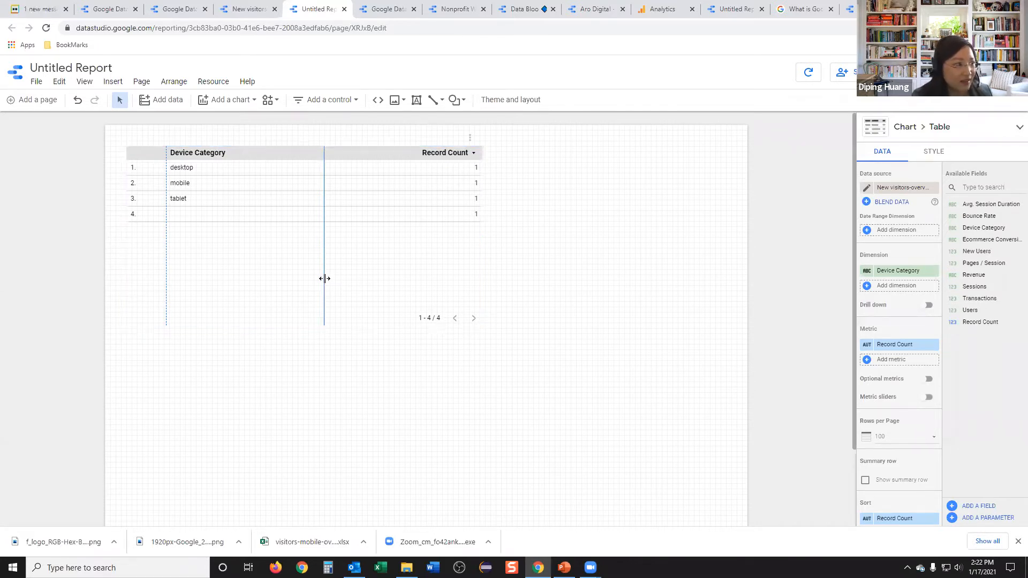
click(323, 266)
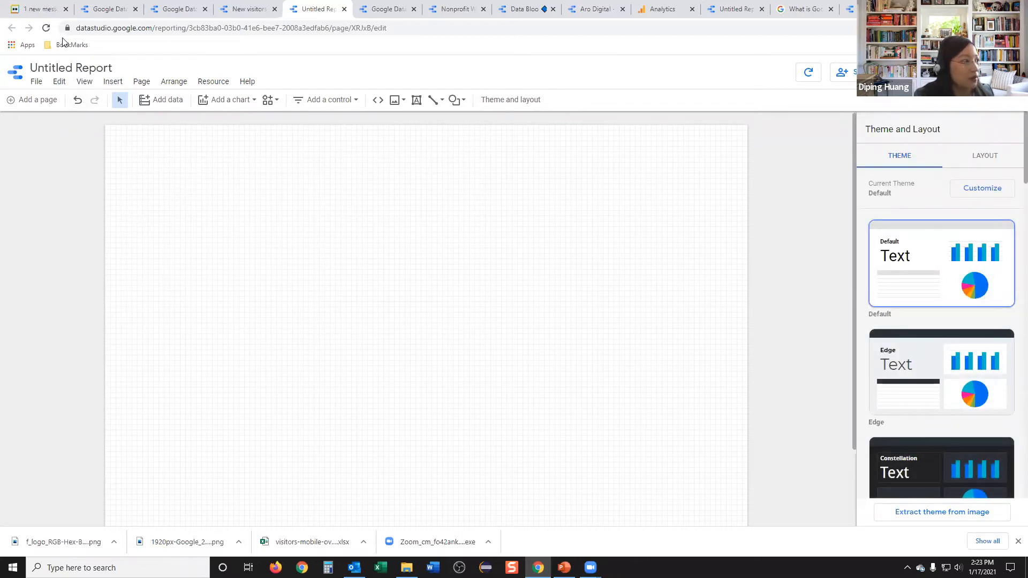
Step: Open the Data Studio home page in place of the Report Gallery and create a new blank report
click(89, 10)
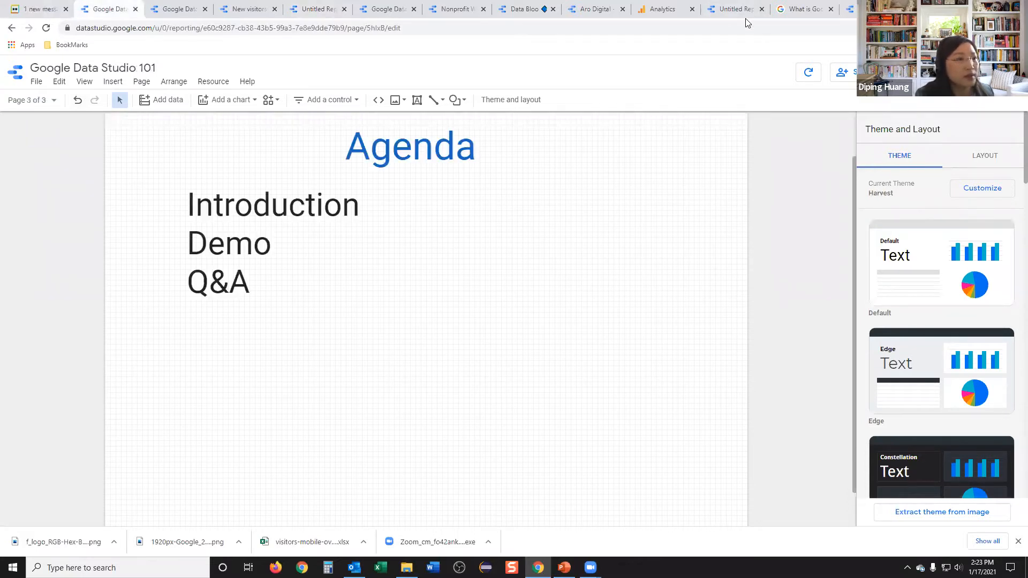
click(876, 9)
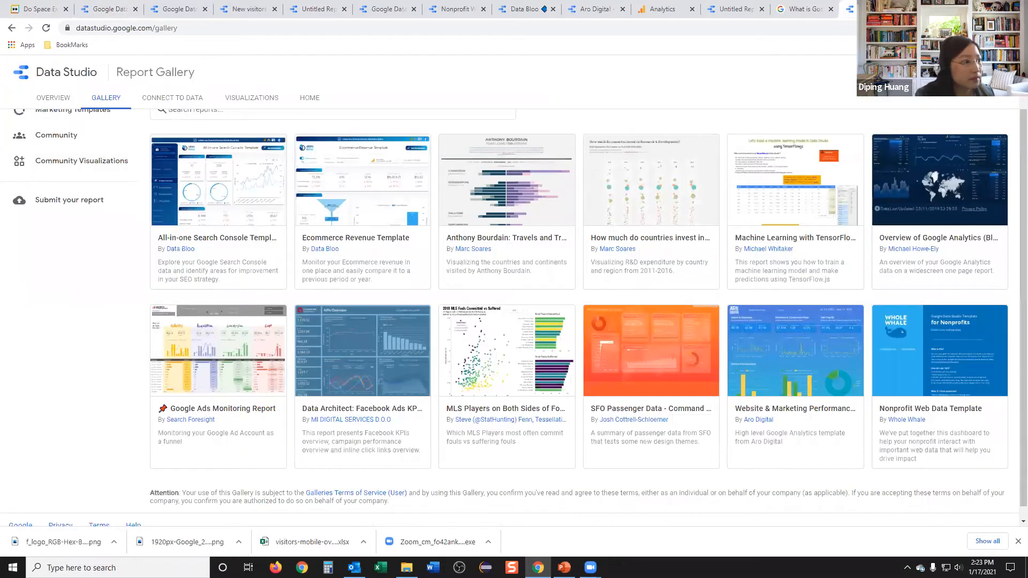
click(991, 8)
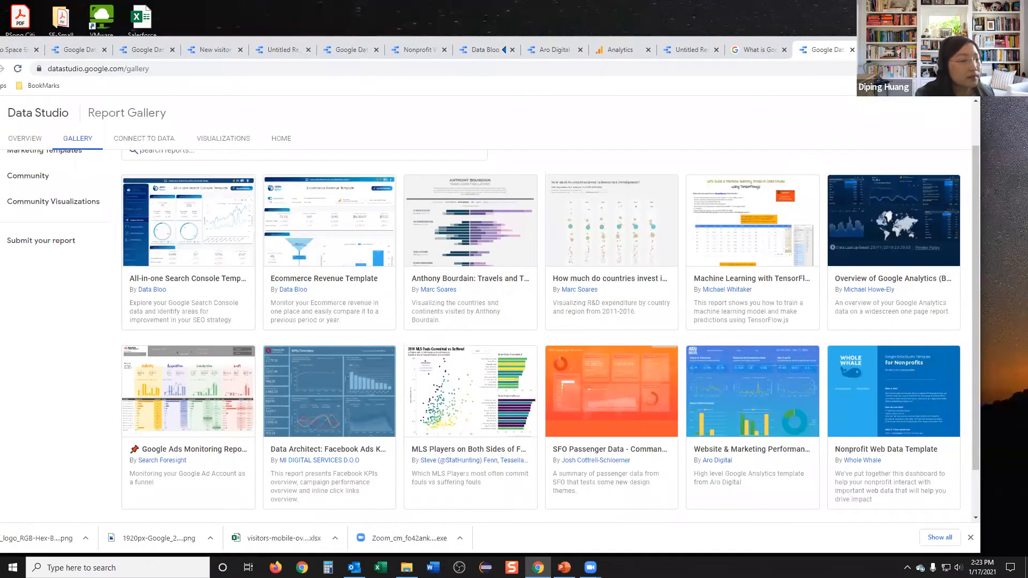
double_click(775, 39)
click(772, 29)
text(google)
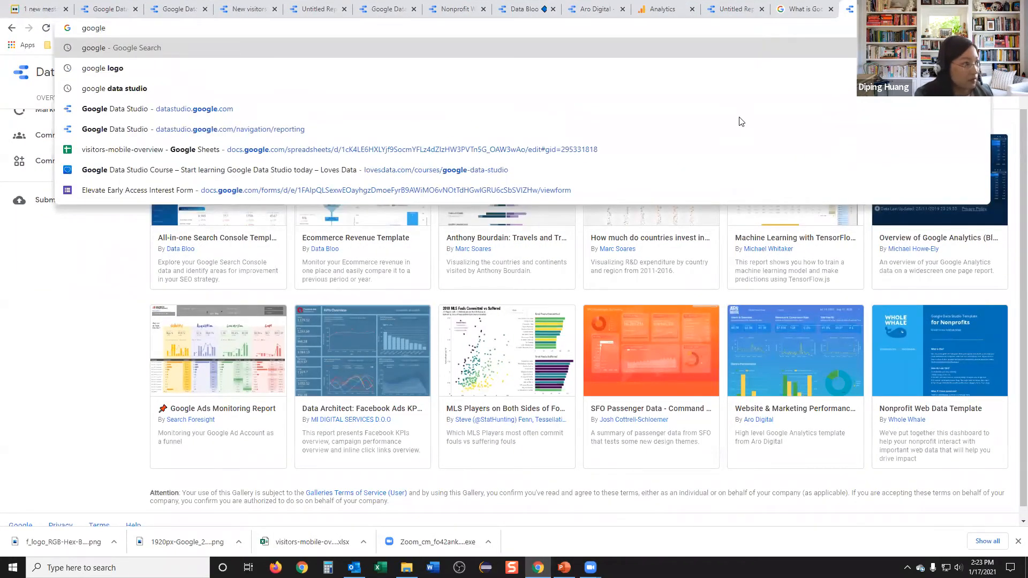
click(693, 116)
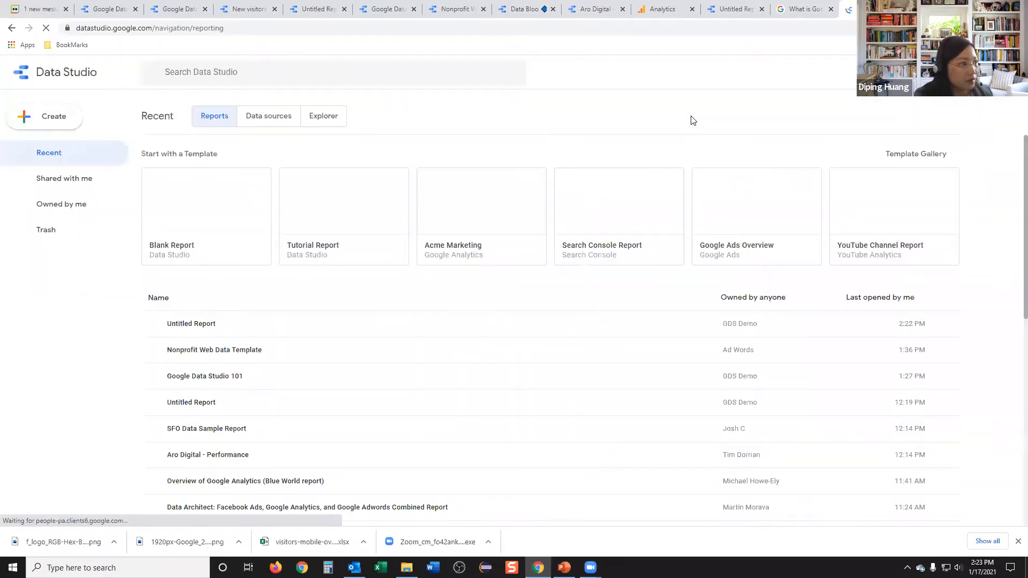
click(180, 225)
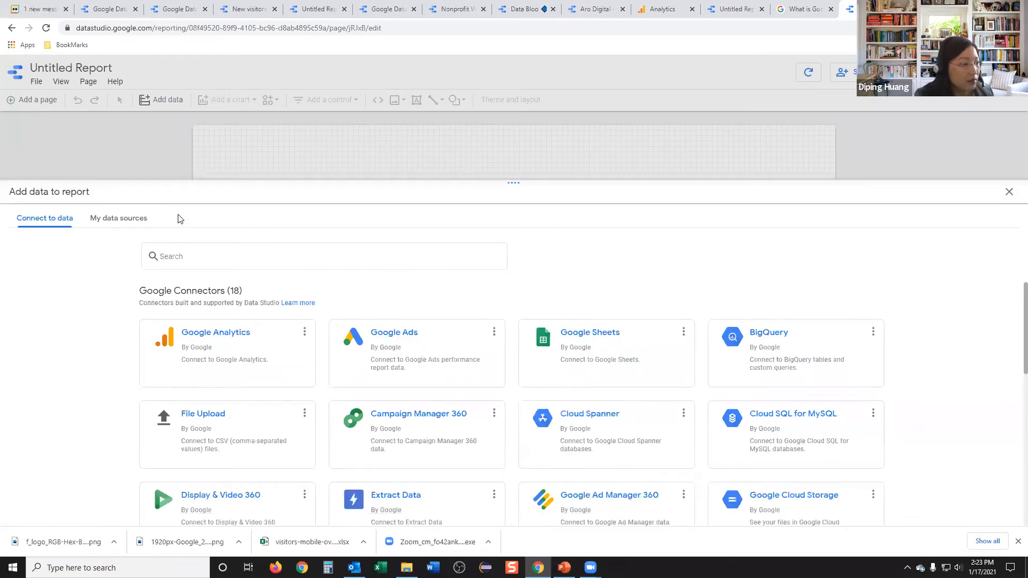
Step: Choose the Google Sheets connector and look through its Owned by me, Shared with me and URL options
click(597, 343)
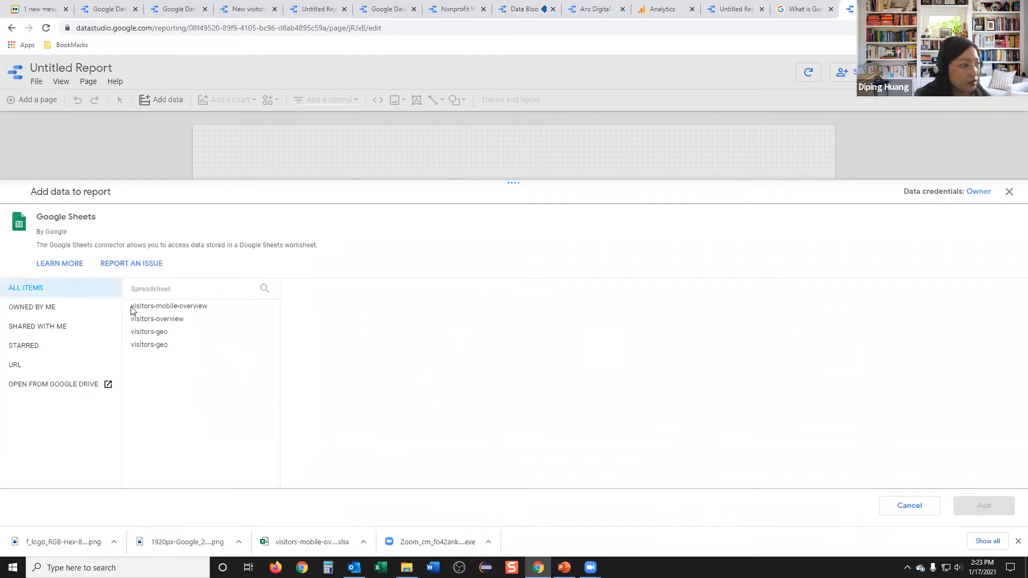
click(65, 310)
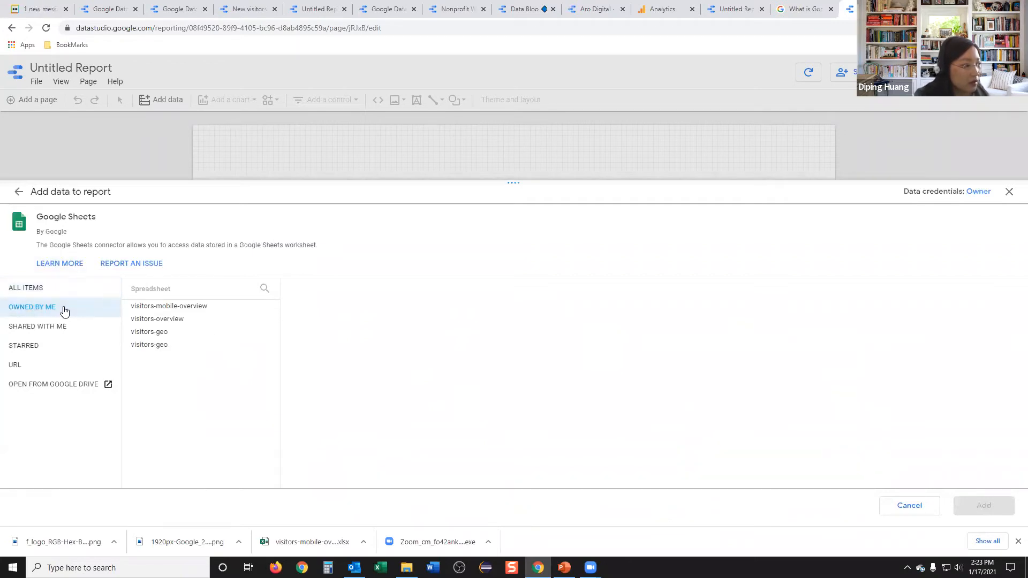
click(68, 331)
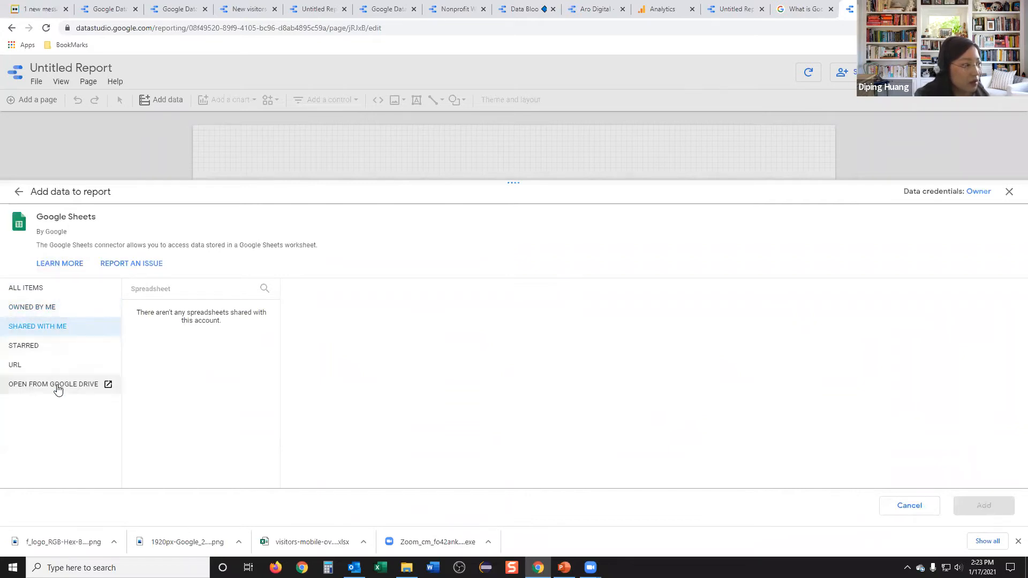
click(24, 369)
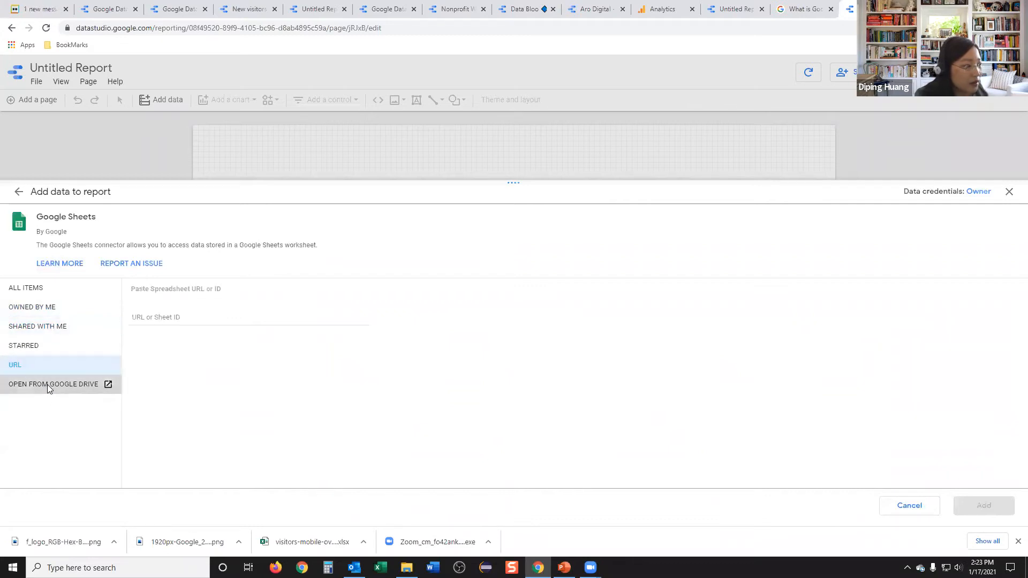
Step: Add the visitors-mobile-overview worksheet from Google Drive to the report, and delete the default table from the canvas
click(49, 385)
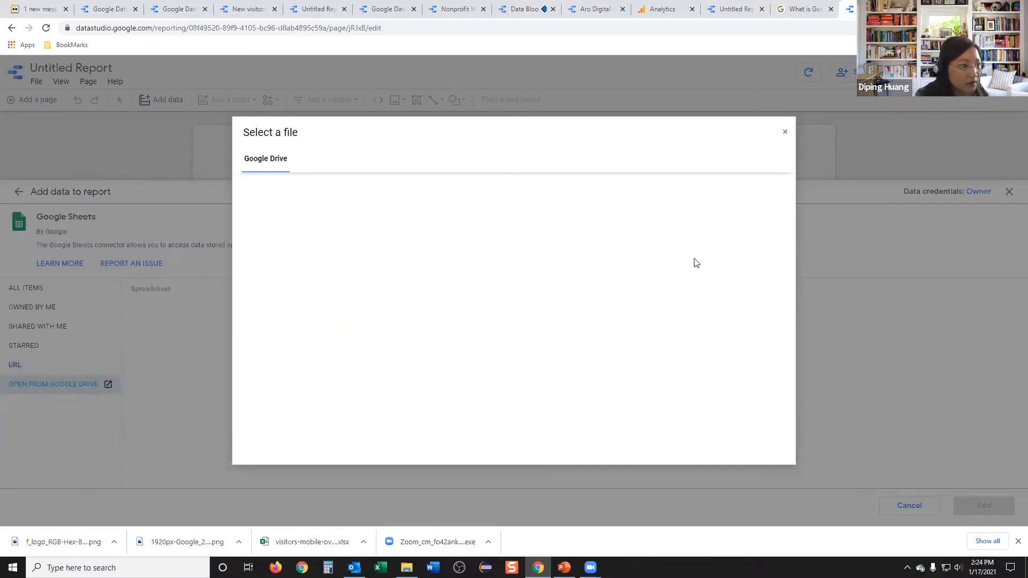
double_click(300, 311)
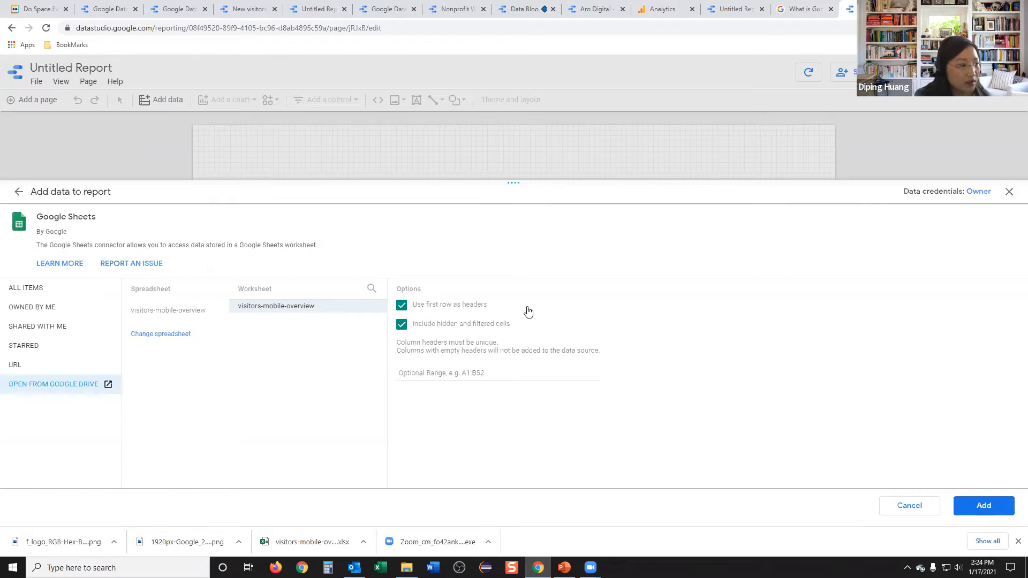
click(983, 506)
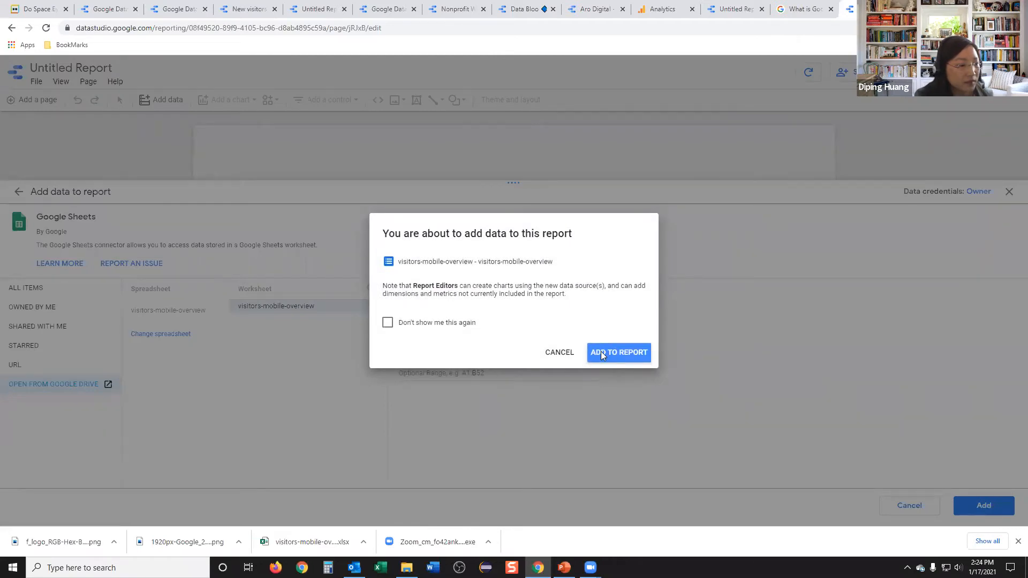
click(602, 351)
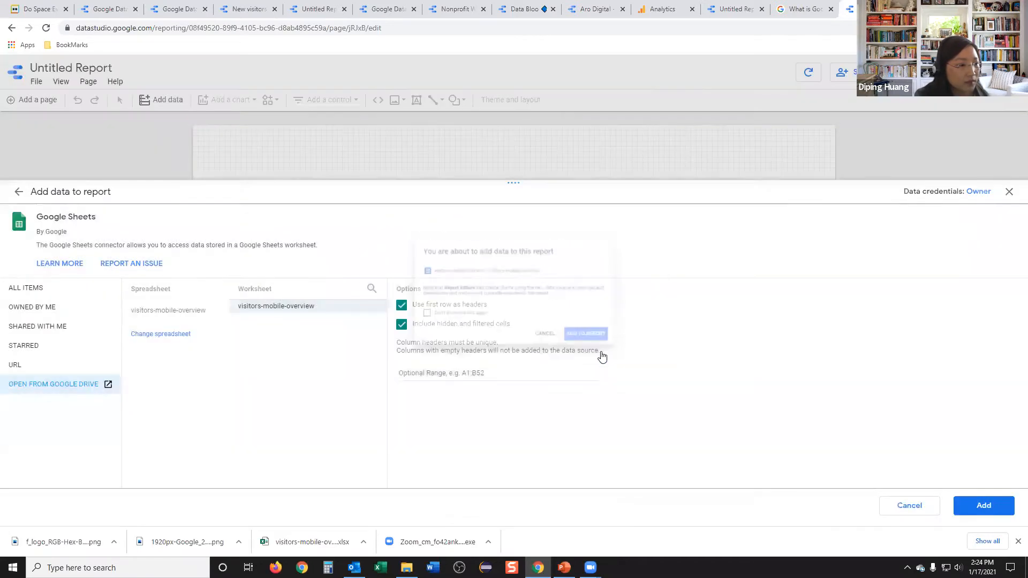
click(978, 503)
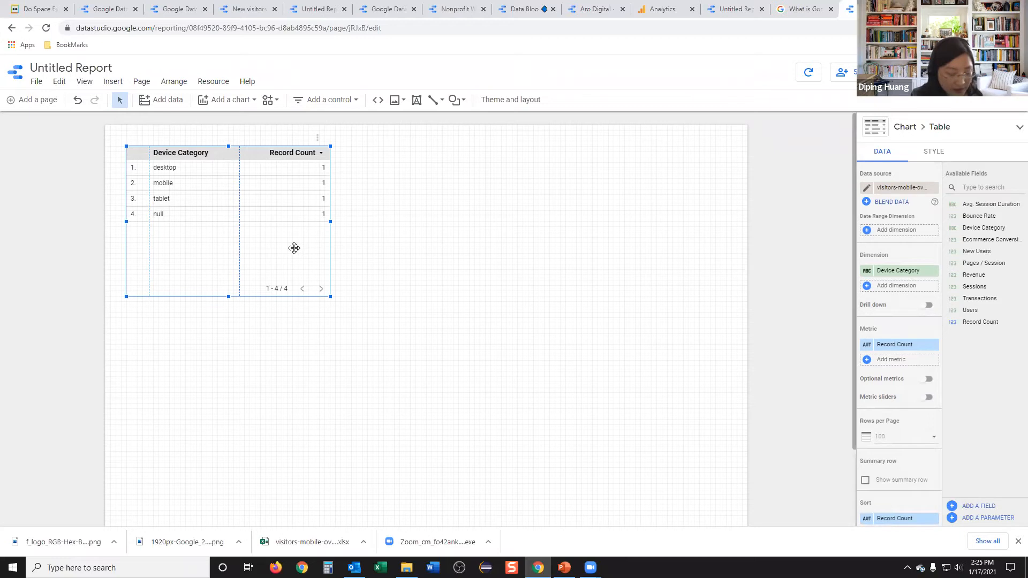
key(Delete)
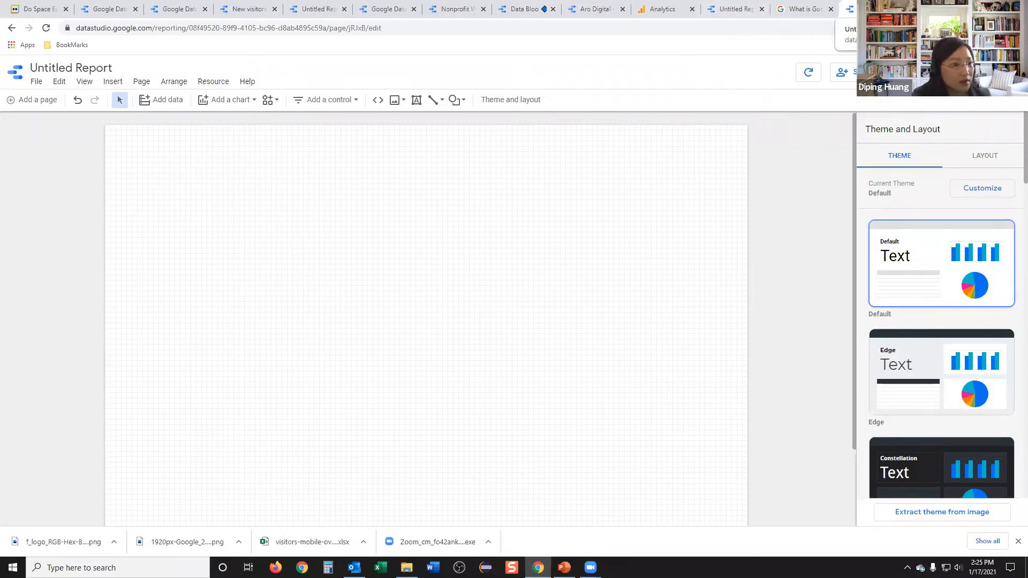
Step: Search Google for "demo google analytics" in a new tab and view the Access the demo account section of the Analytics Help article
key(ctrl+t)
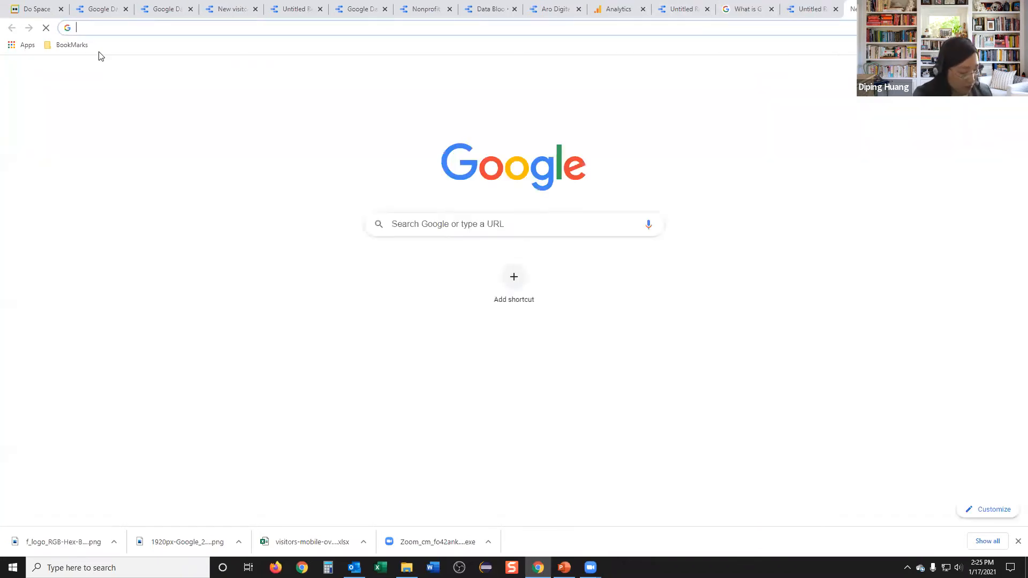
text(demo)
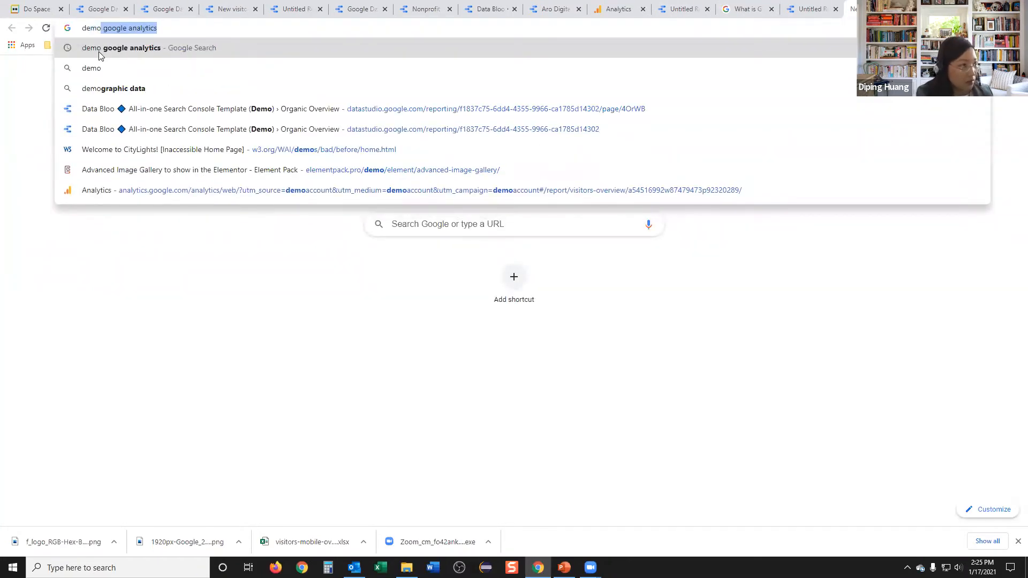
key(Return)
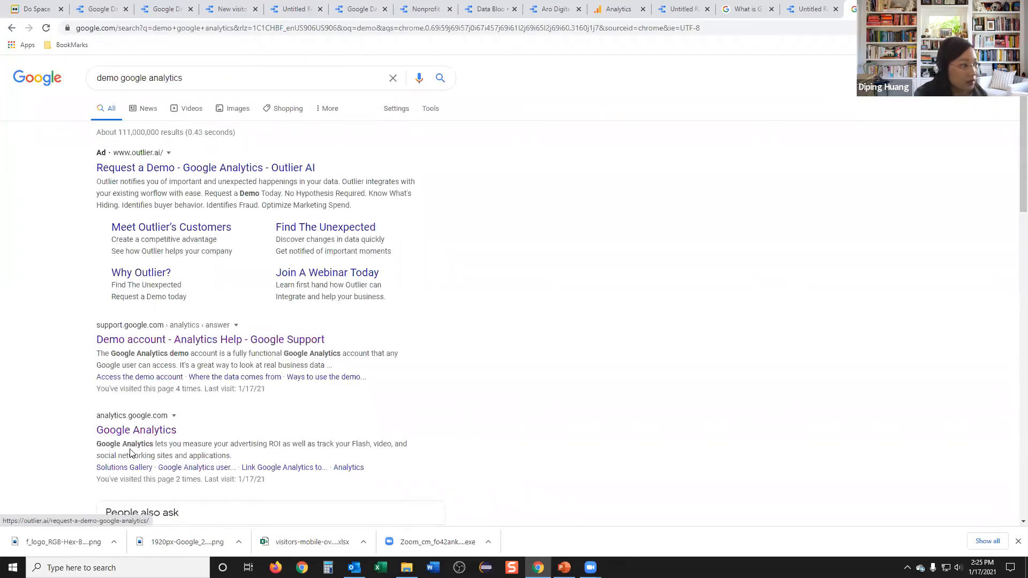
click(159, 348)
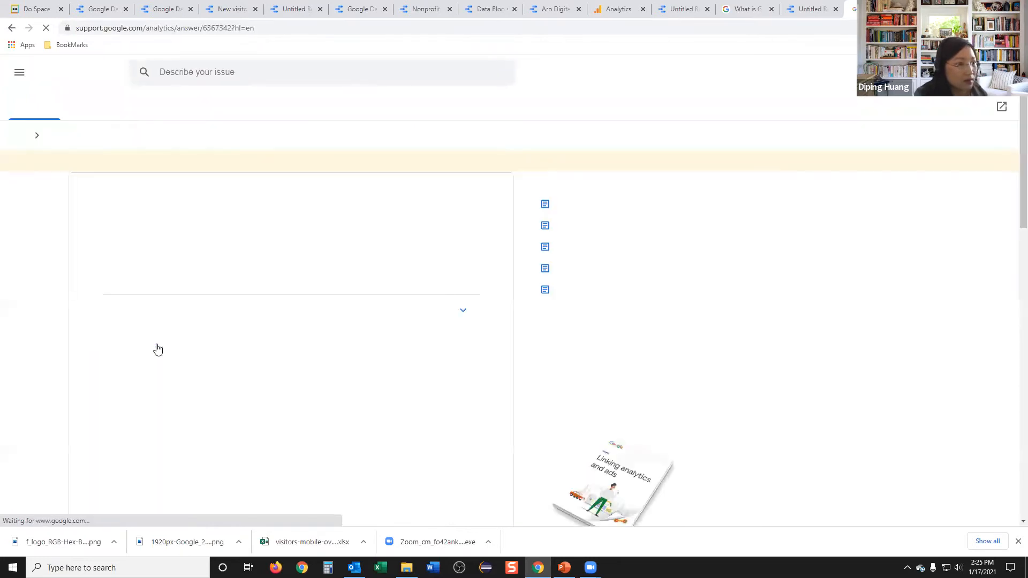
scroll(203, 383, down, 4)
scroll(194, 390, down, 1)
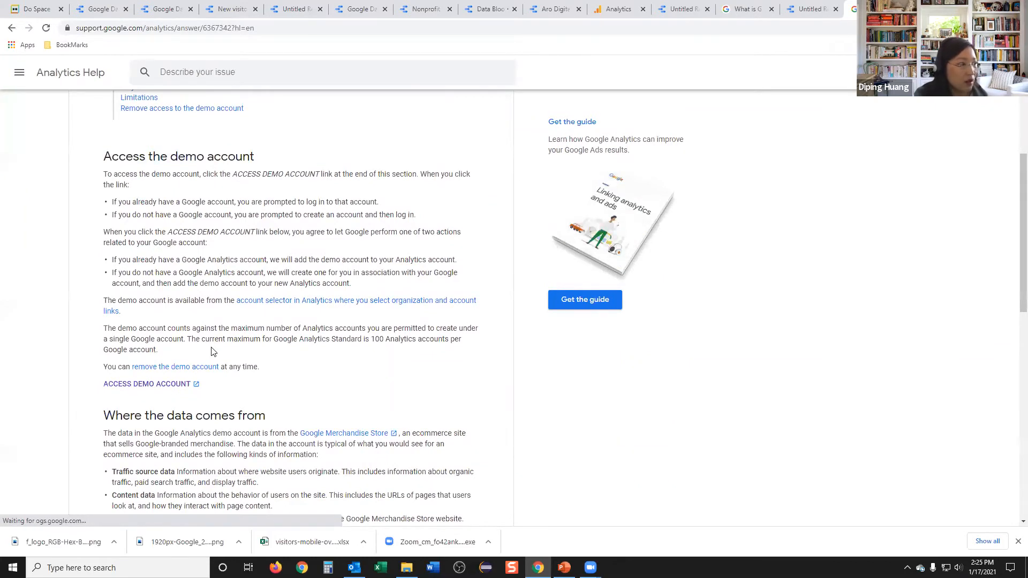
Step: View the Google Merchandise Store home page in Analytics, and return to the blank untitled report
click(610, 9)
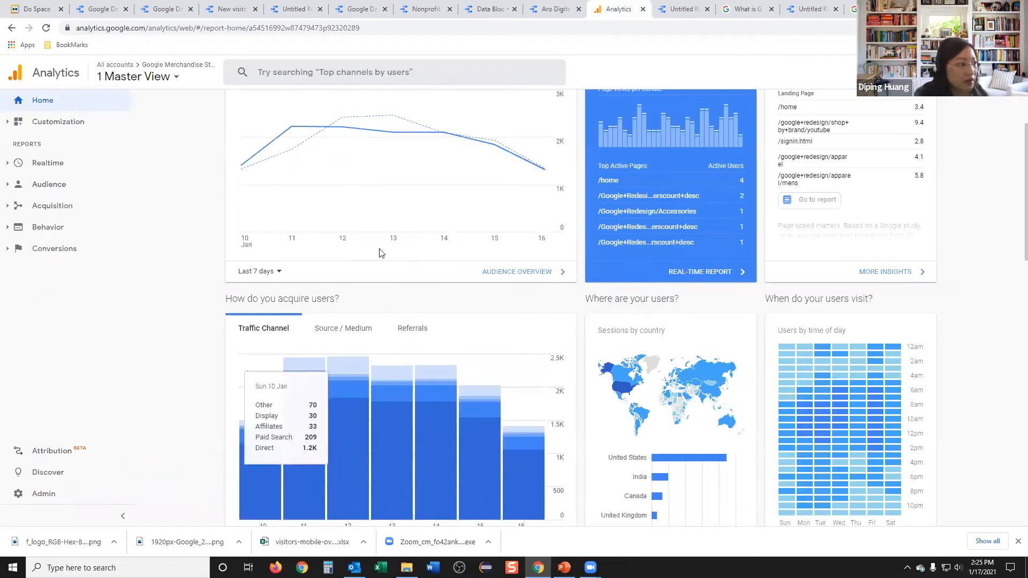
click(681, 9)
click(747, 9)
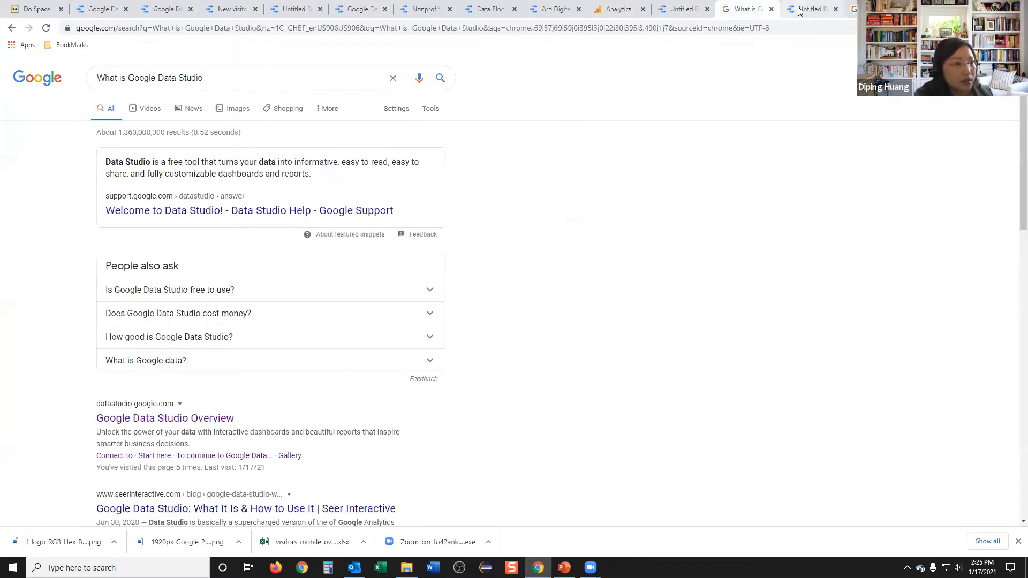
click(806, 9)
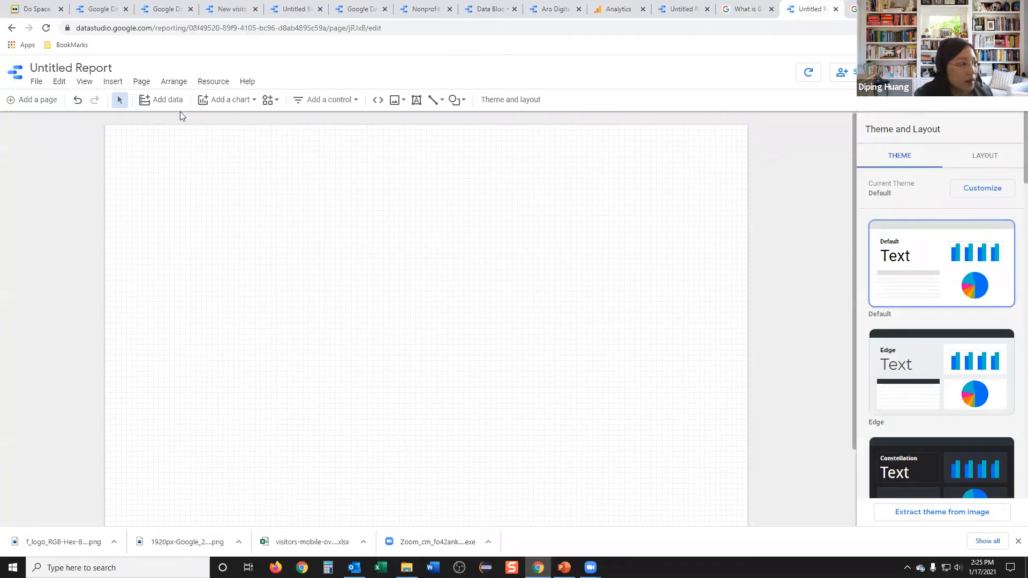
Step: Add Google Analytics data from the Demo Account, Google Merchandise Store property, 1 Master View to the report, and select the resulting table
click(163, 103)
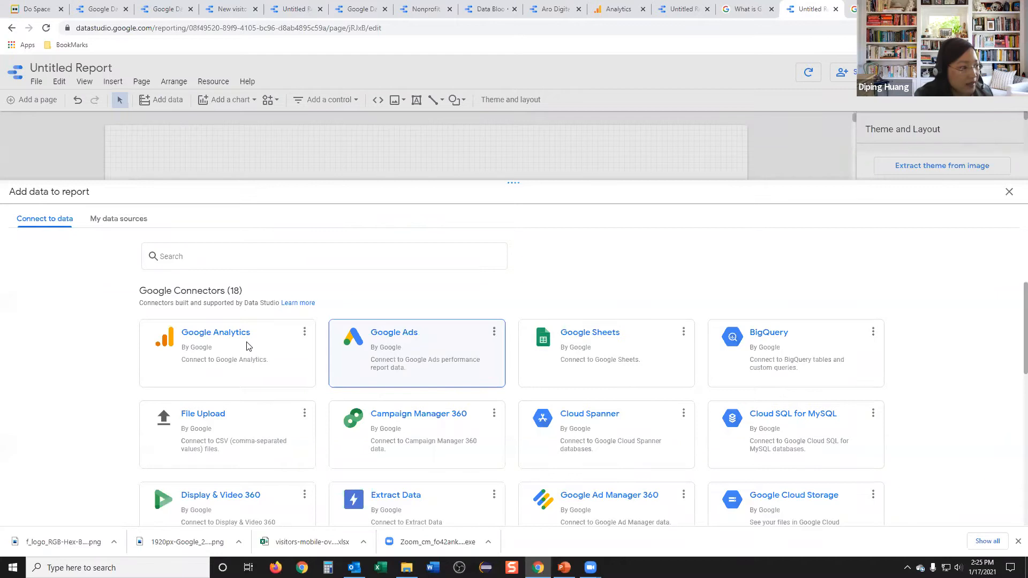
click(248, 347)
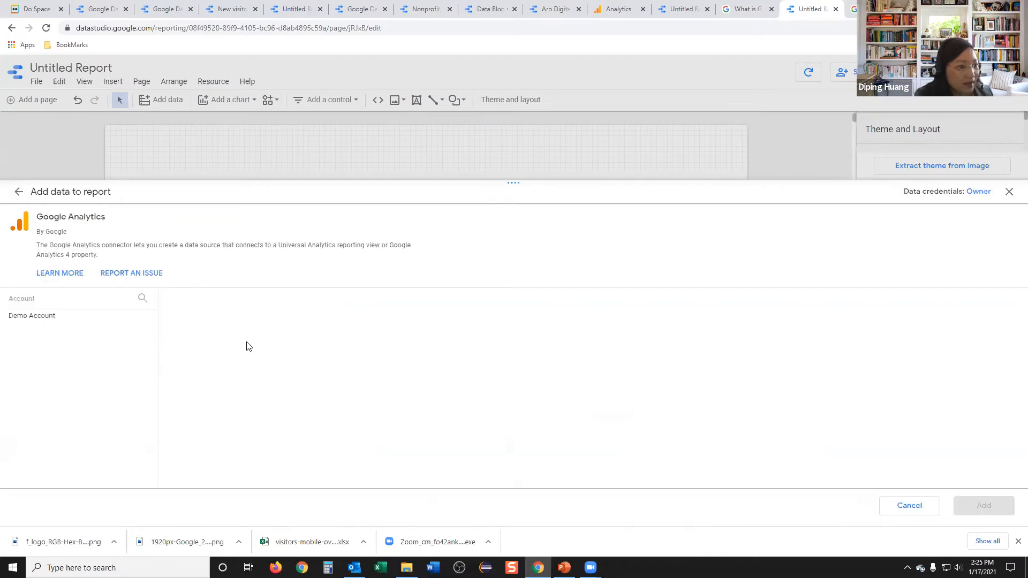
click(42, 323)
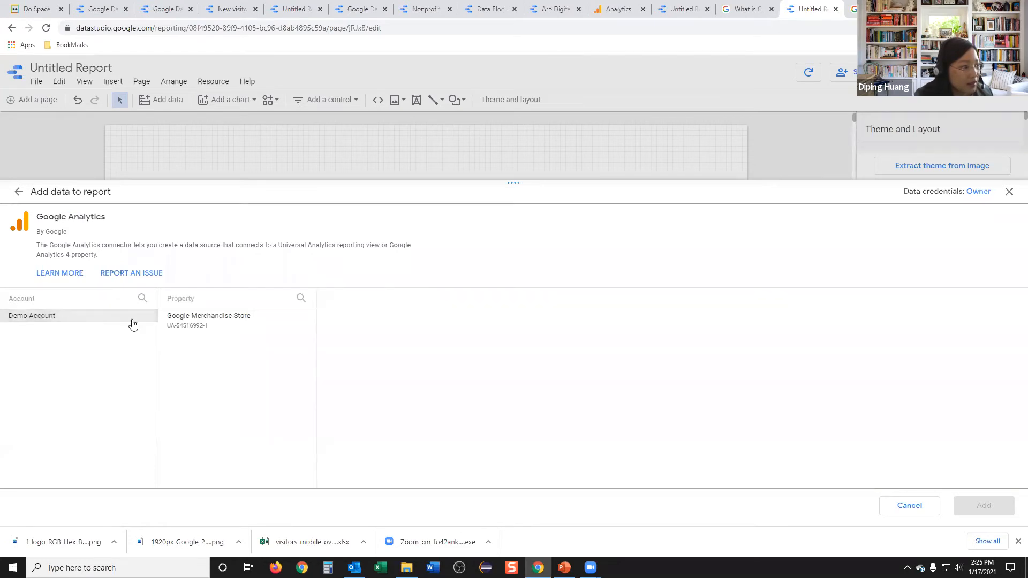
click(183, 321)
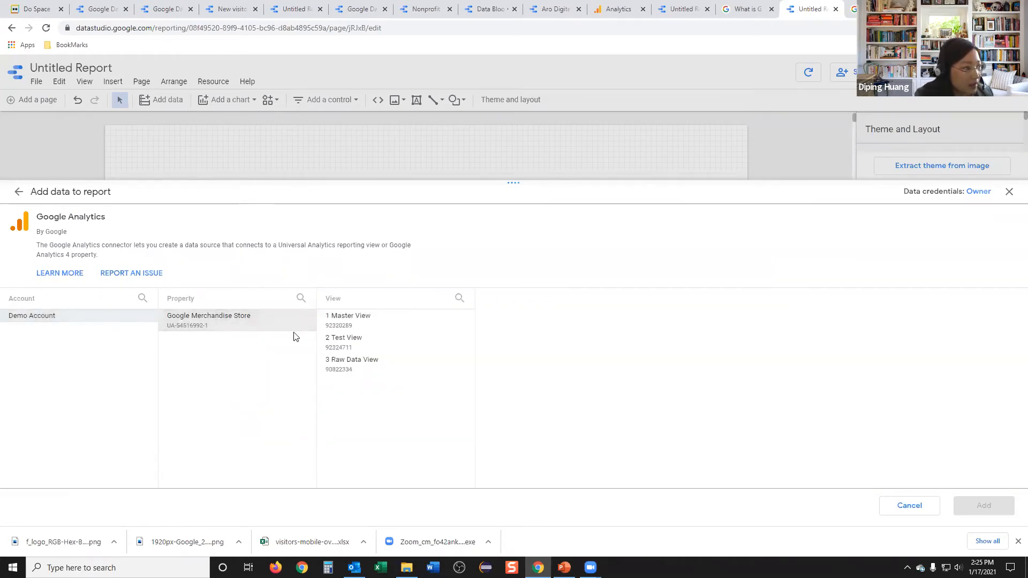
click(349, 326)
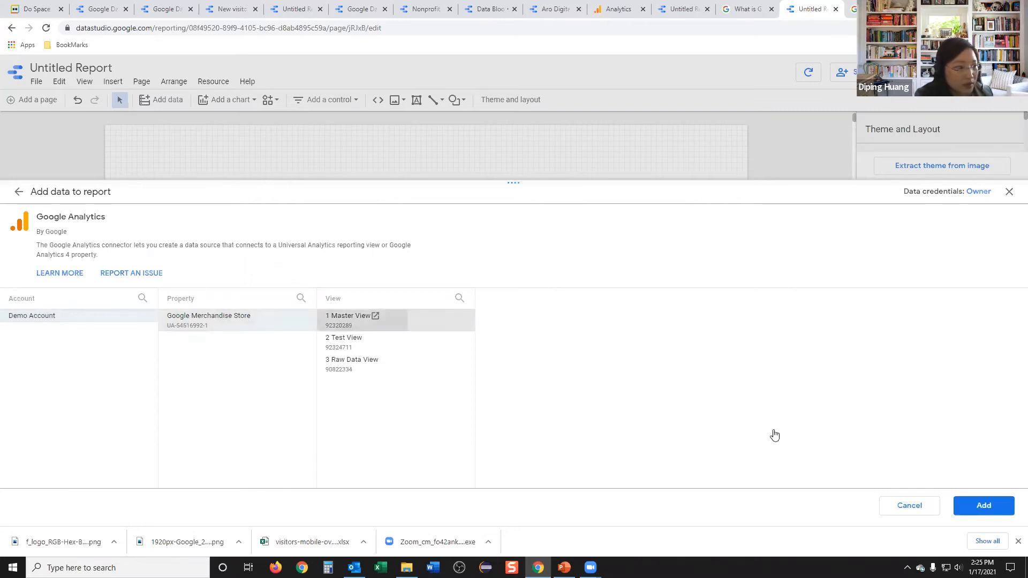
click(981, 506)
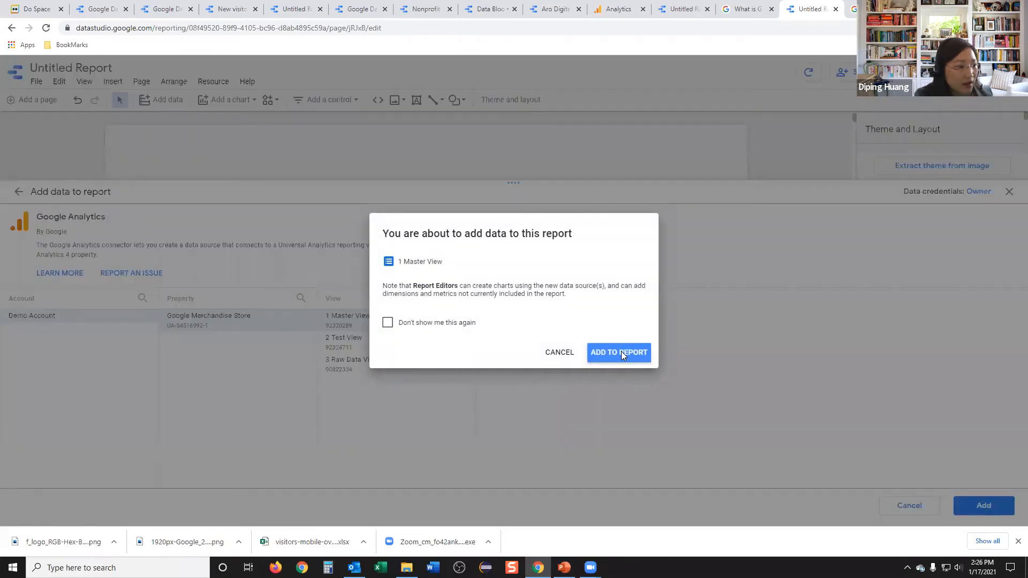
click(618, 352)
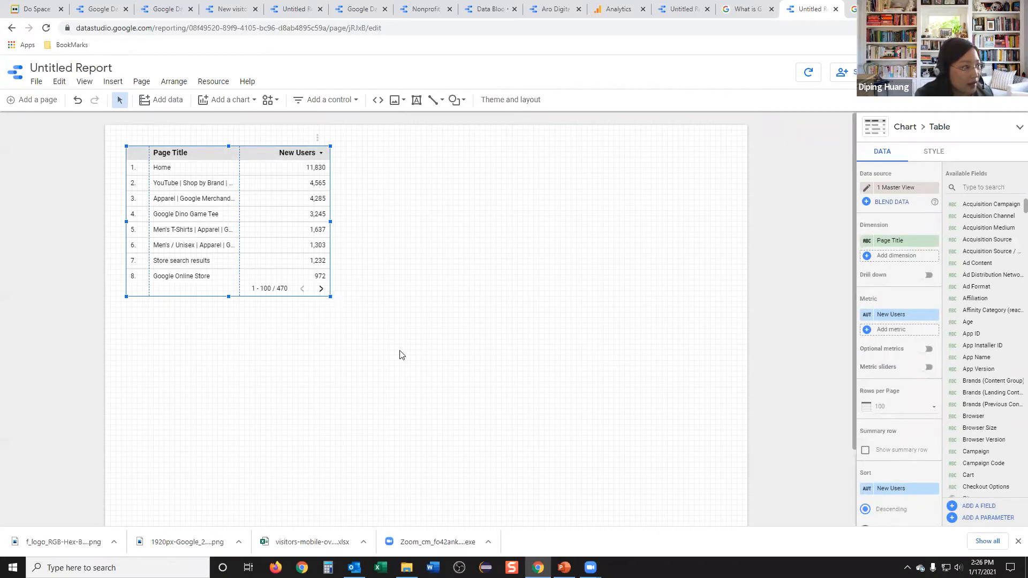
click(309, 269)
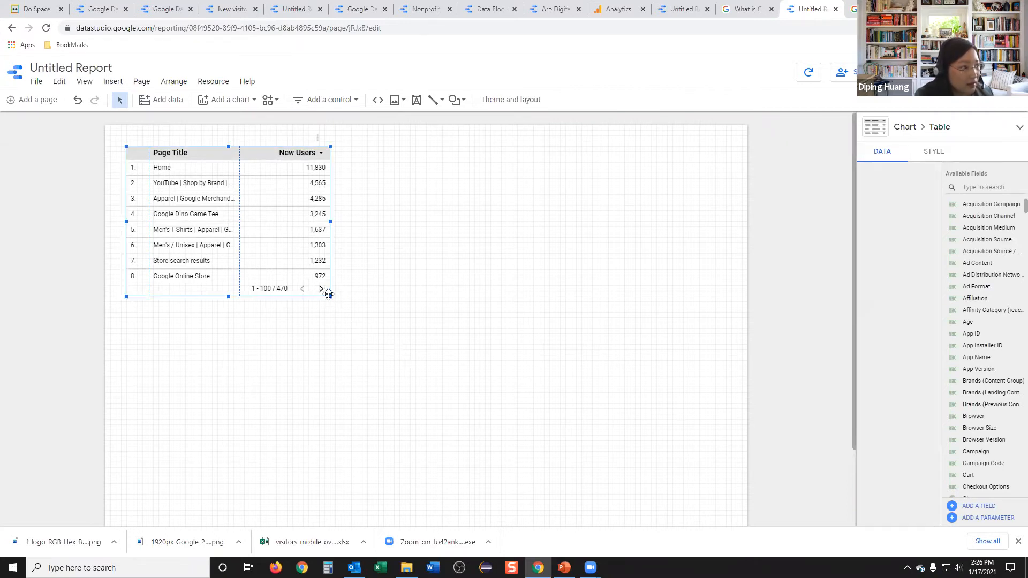
Step: Enlarge the Page Title and New Users table to show 21 rows, and move it to the middle of the page
drag(331, 296, 374, 311)
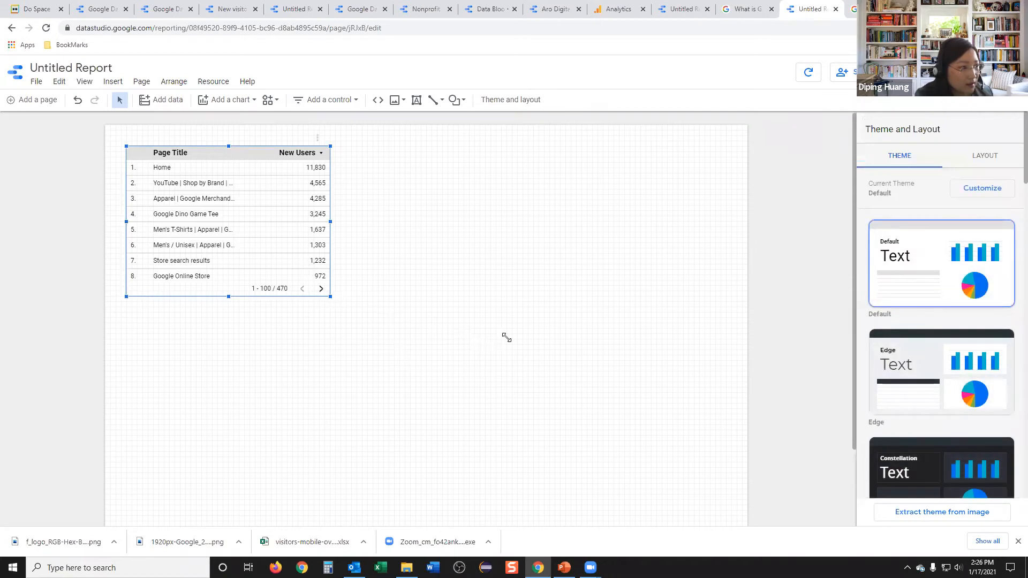
drag(535, 361, 535, 362)
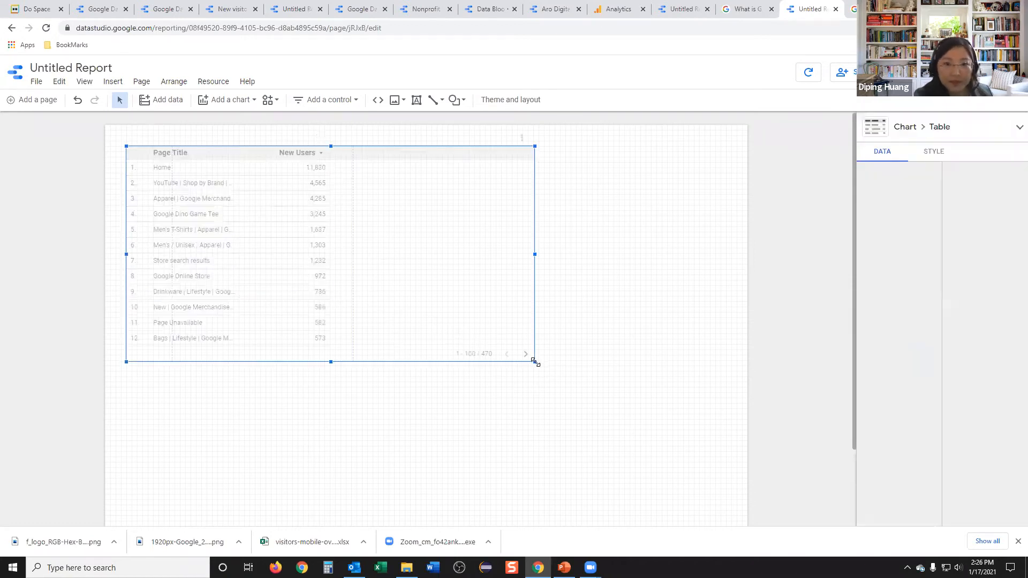
drag(591, 418, 650, 505)
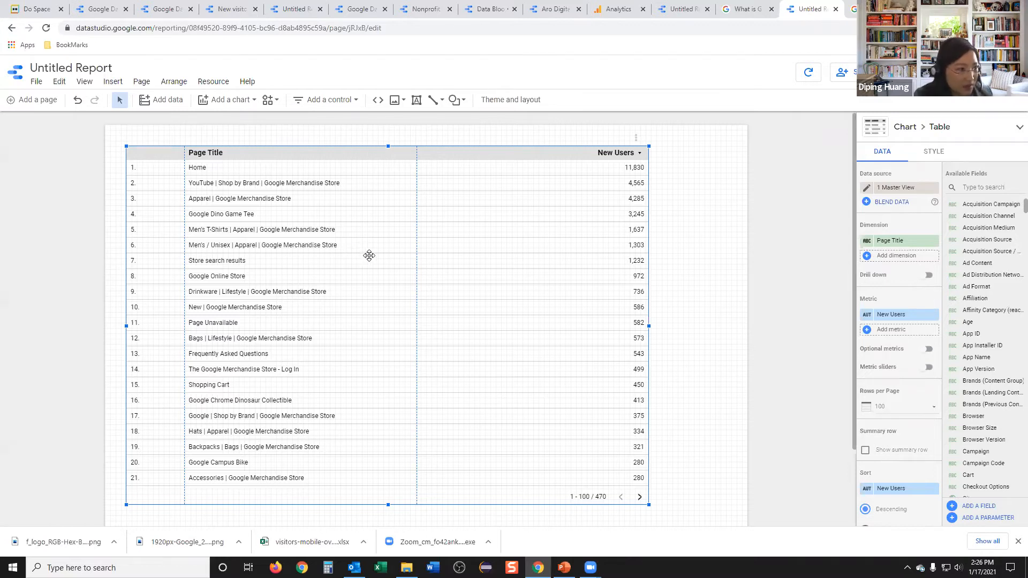
drag(402, 278, 432, 313)
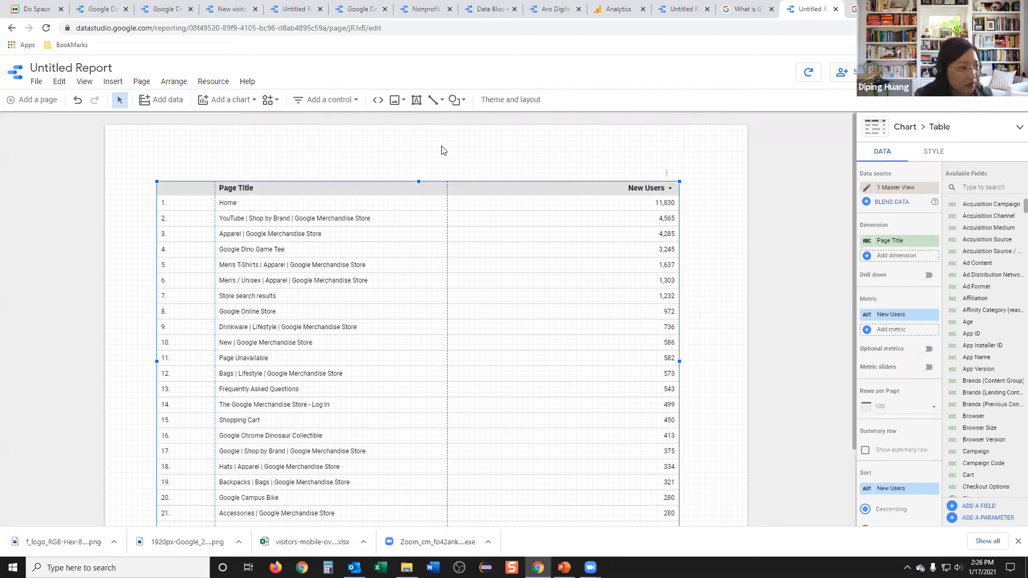
Step: Try the Edge, Constellation, Groovy and Ocean themes on the report in turn
click(442, 150)
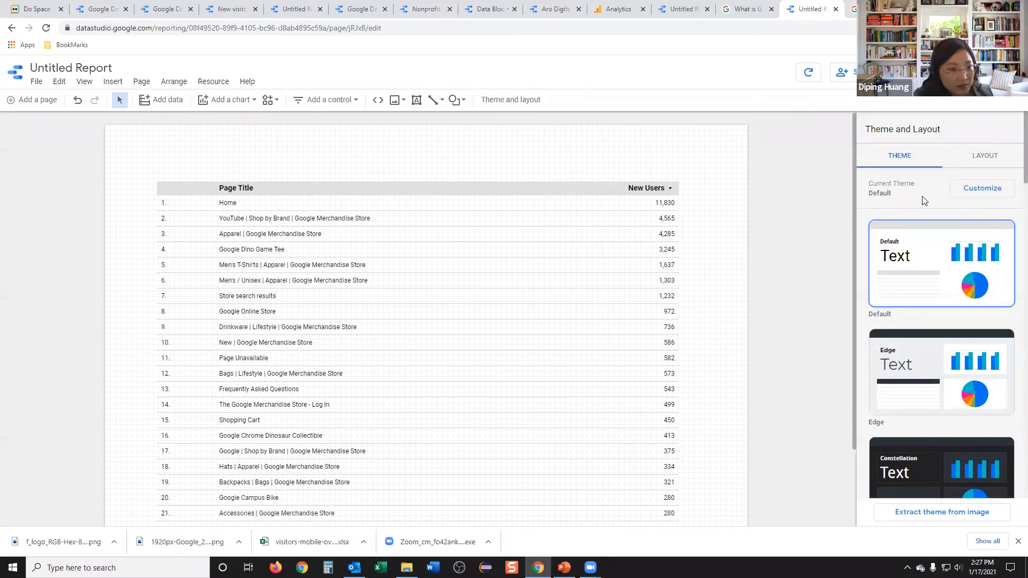
scroll(916, 292, down, 2)
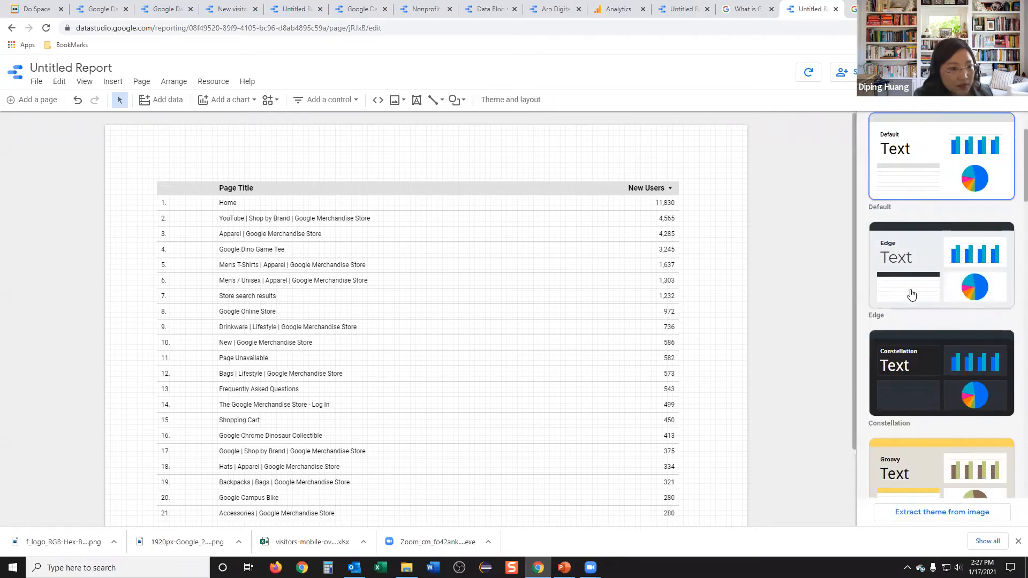
click(912, 295)
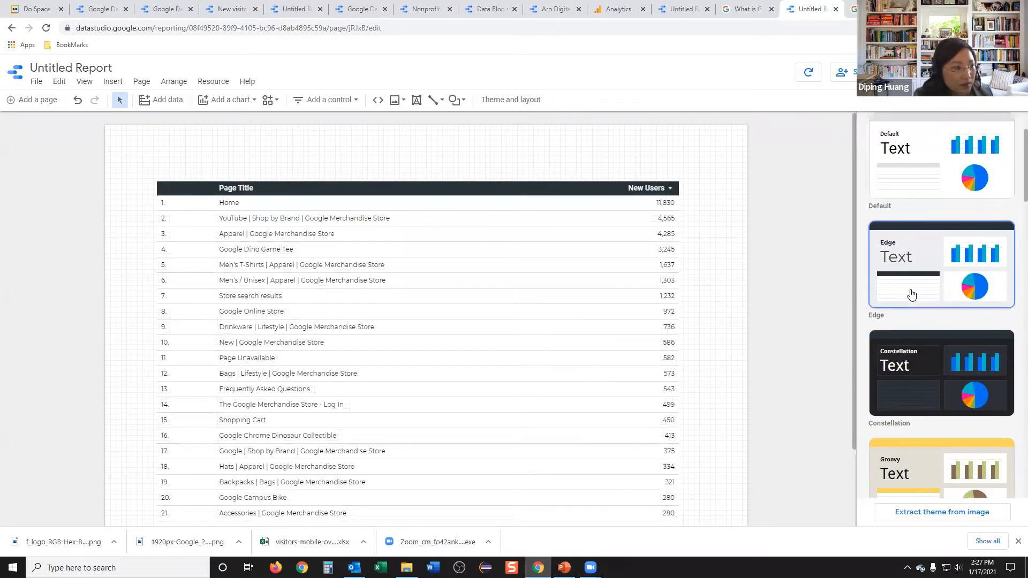
click(911, 385)
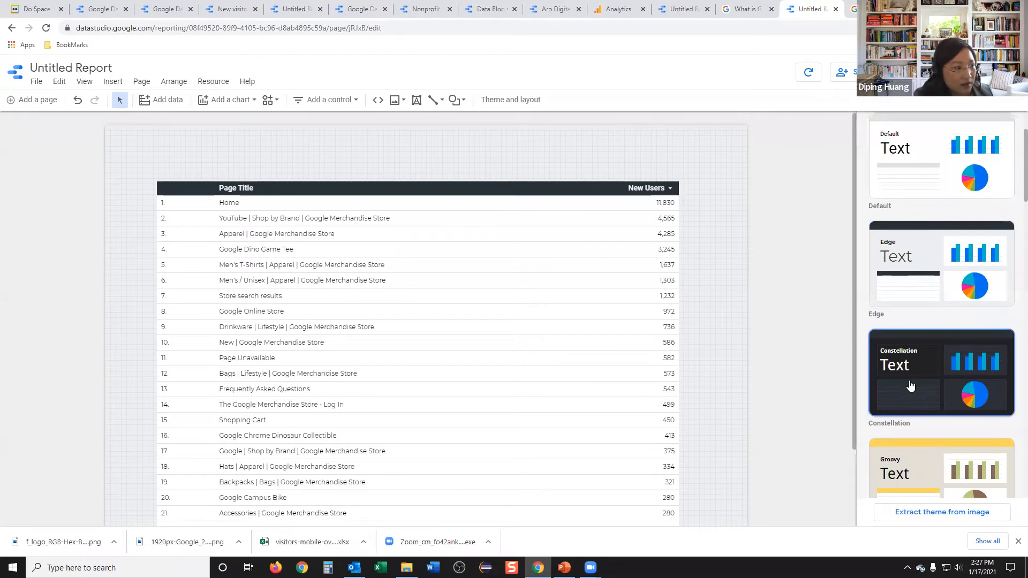
scroll(913, 365, down, 3)
click(907, 328)
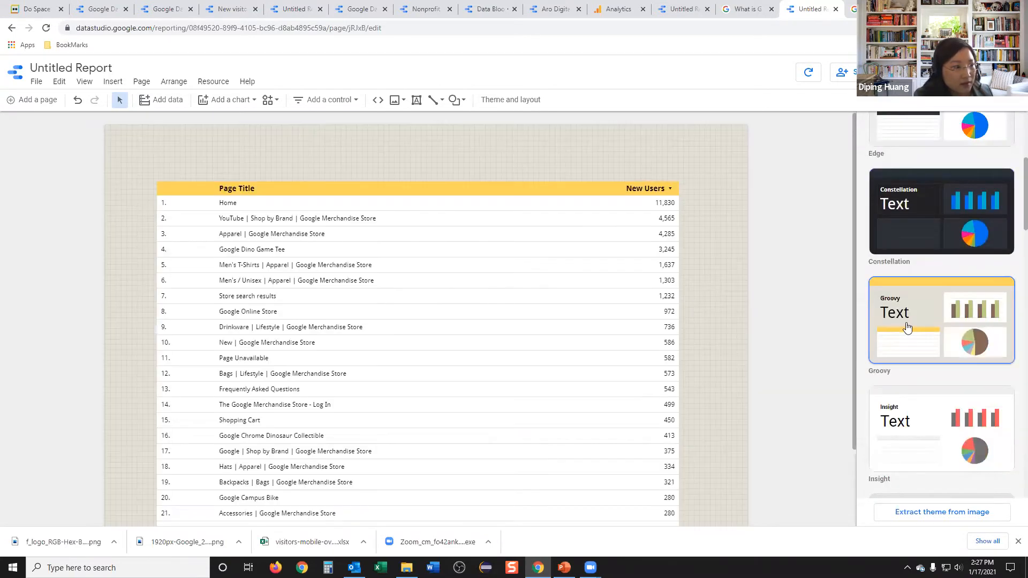
scroll(908, 327, down, 4)
click(907, 328)
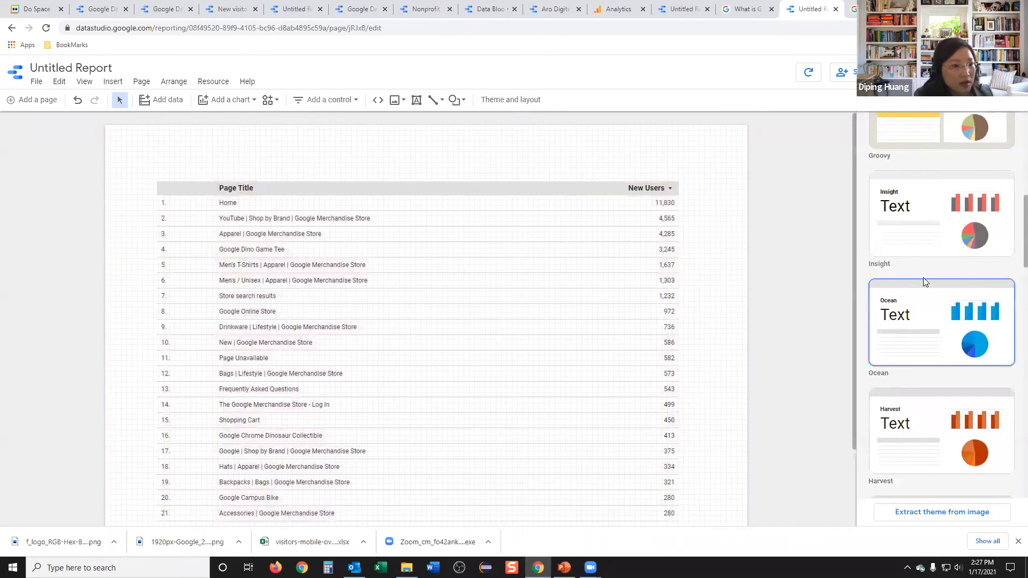
Step: Customize the current theme by setting the report background to the custom color #b98080
click(964, 193)
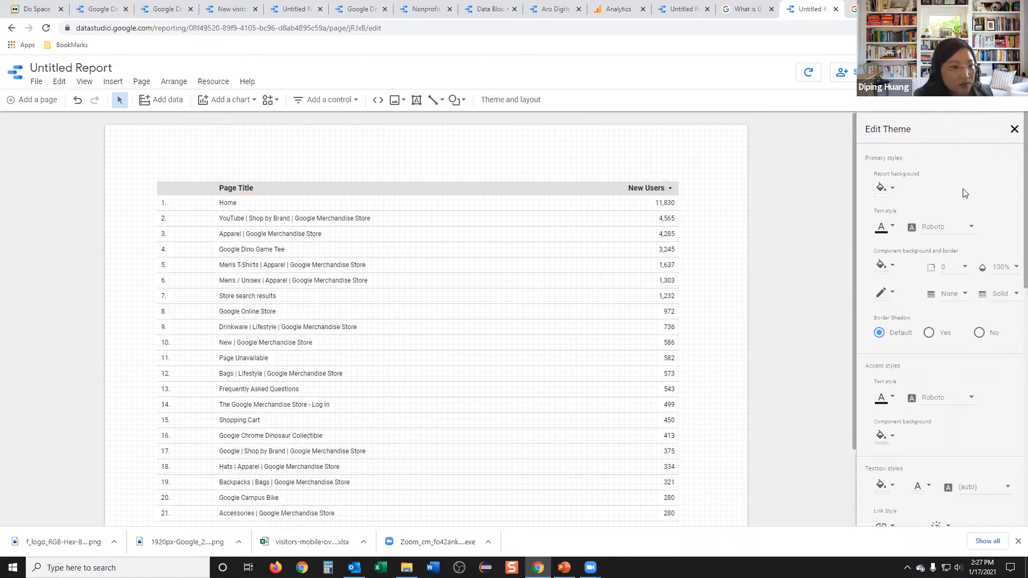
click(883, 188)
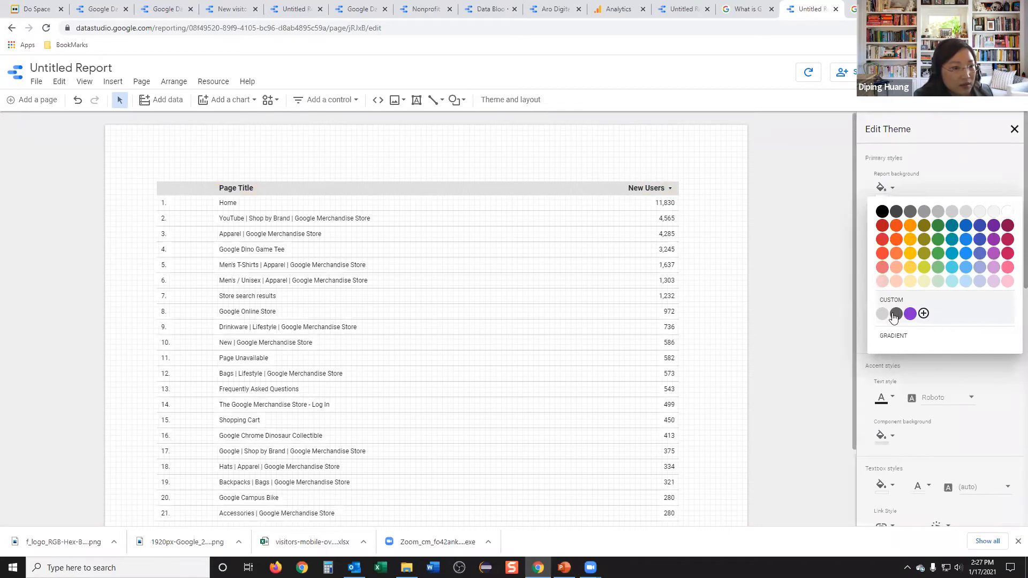
click(922, 315)
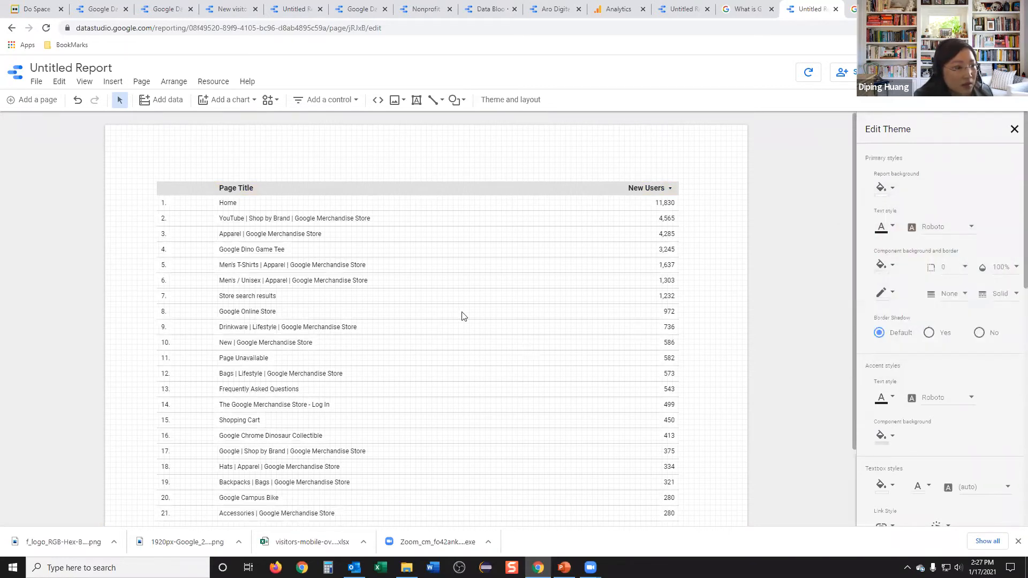
text(020202)
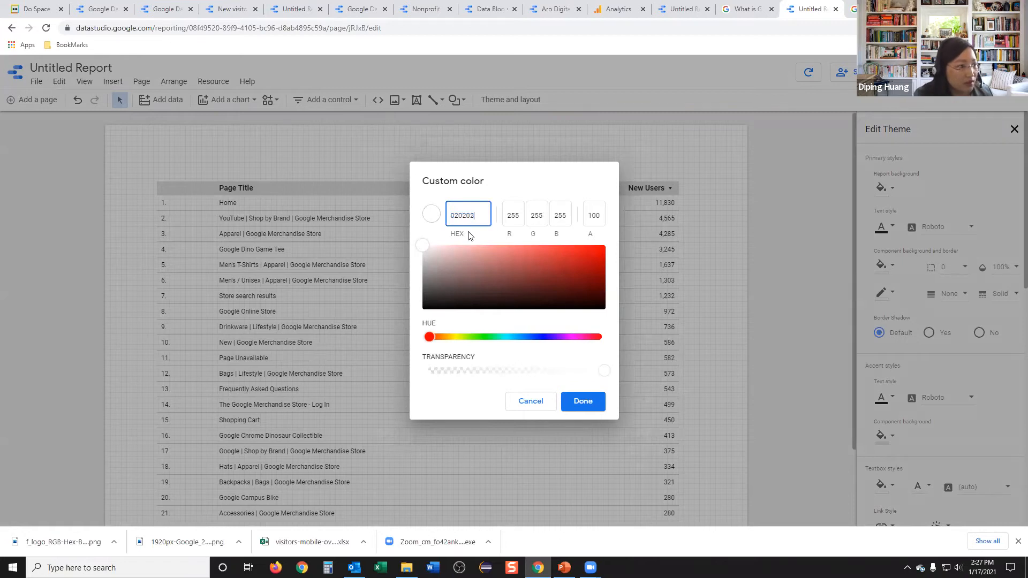
click(478, 263)
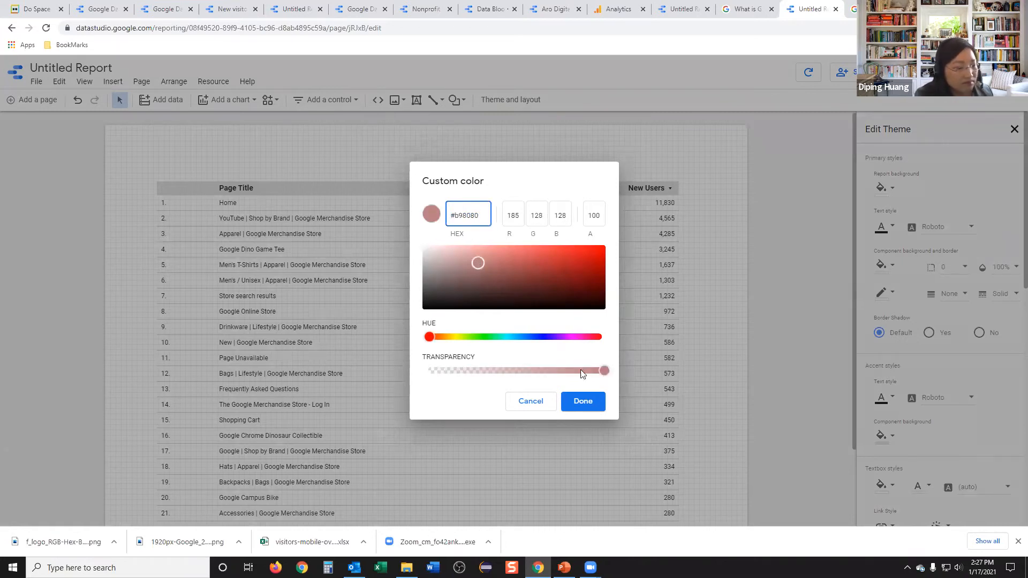
click(591, 402)
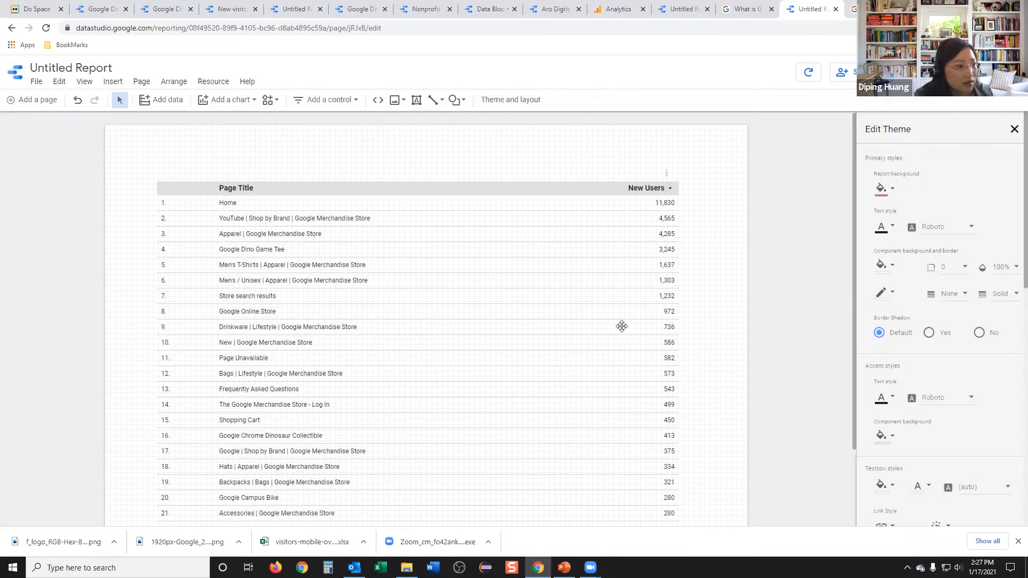
Step: Select the table and examine its style options for header, colors, labels, body, footer, missing data, dimensions and metrics
click(622, 326)
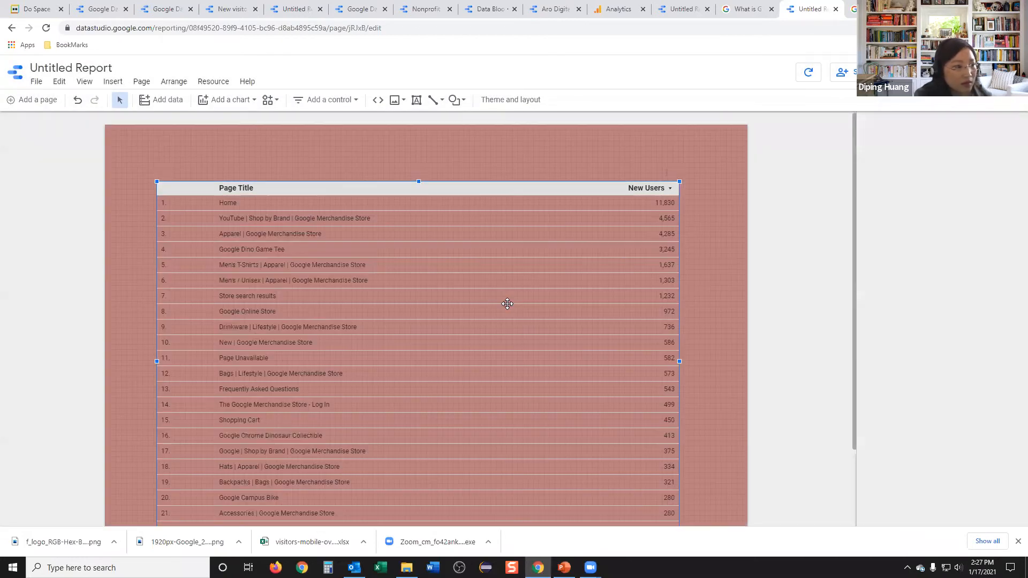
scroll(725, 198, down, 2)
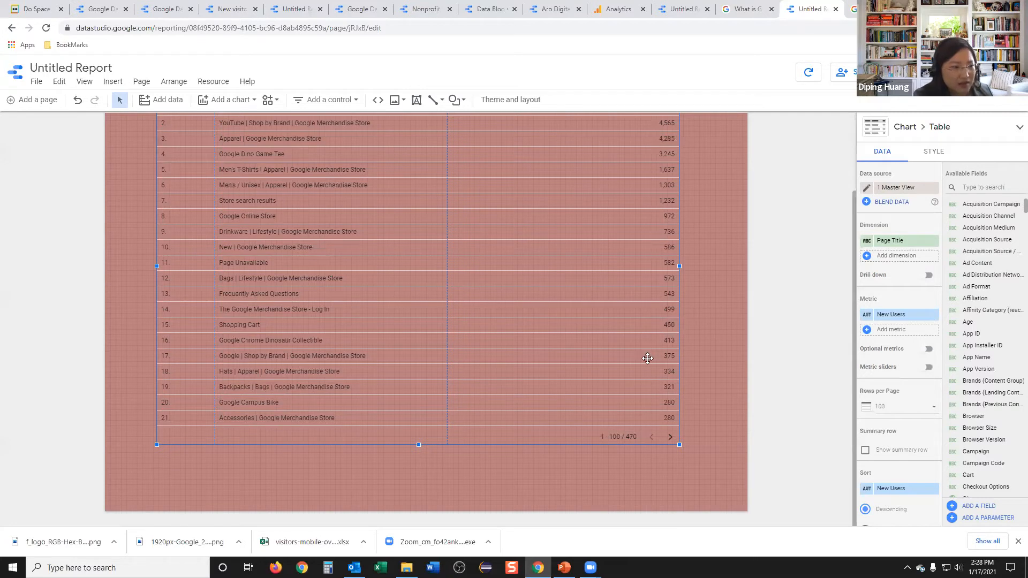
scroll(645, 363, up, 2)
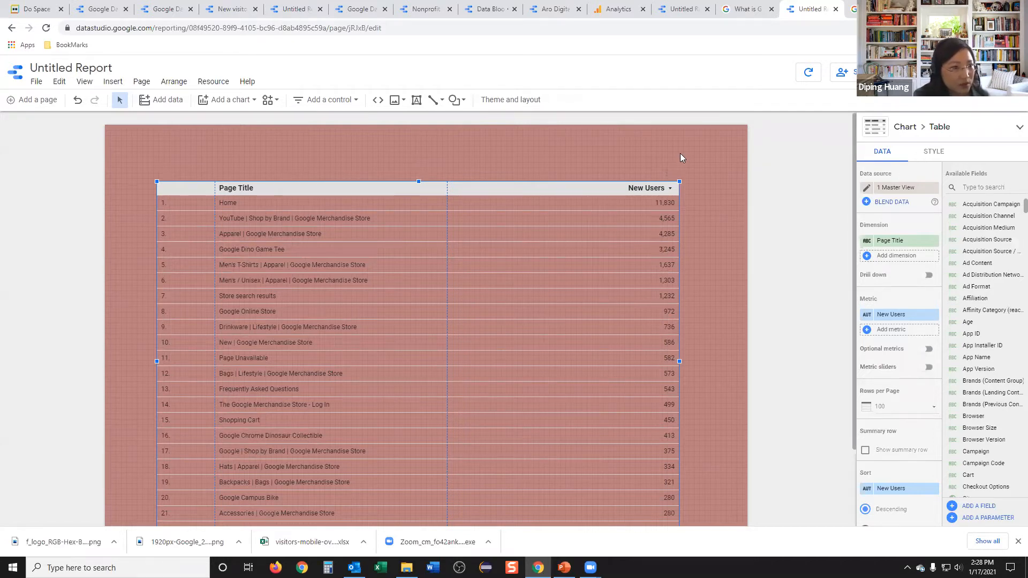
click(924, 155)
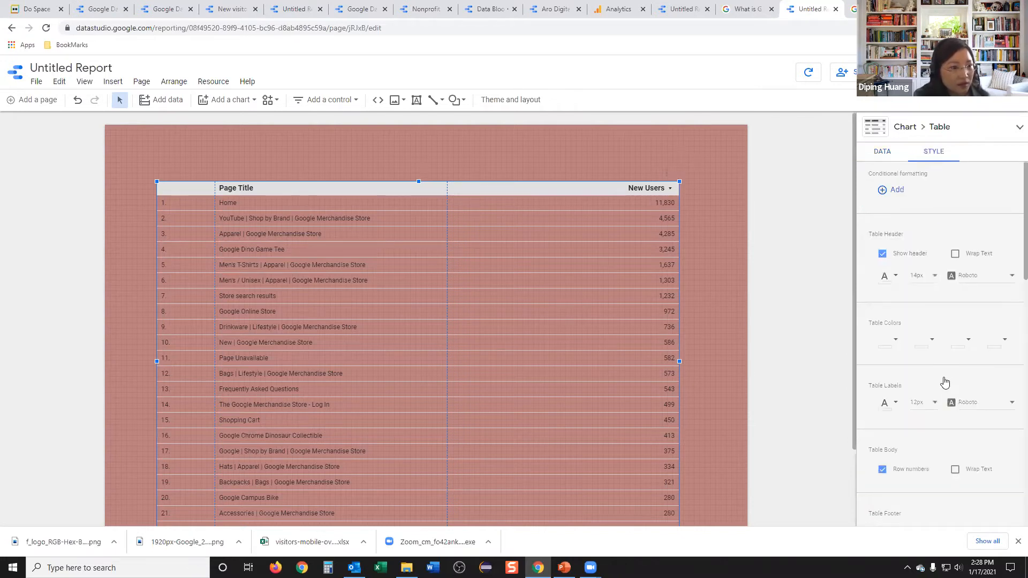
scroll(942, 379, down, 10)
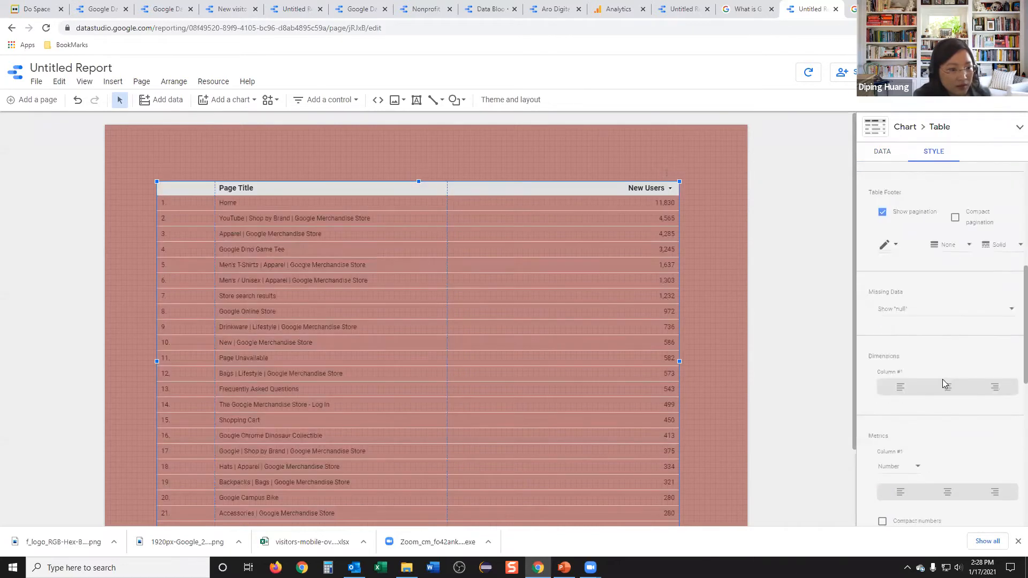
Step: Extract a theme from the image f_logo_RGB-Hex-Blue_512 in Downloads and apply the generated version with the solid blue background
click(638, 160)
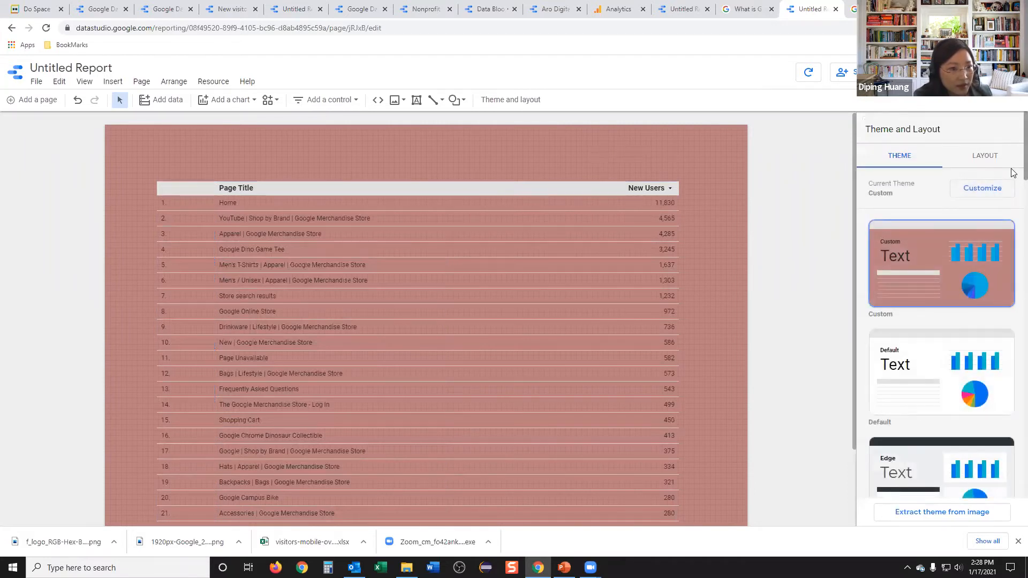
scroll(1012, 456, down, 3)
scroll(1013, 456, down, 10)
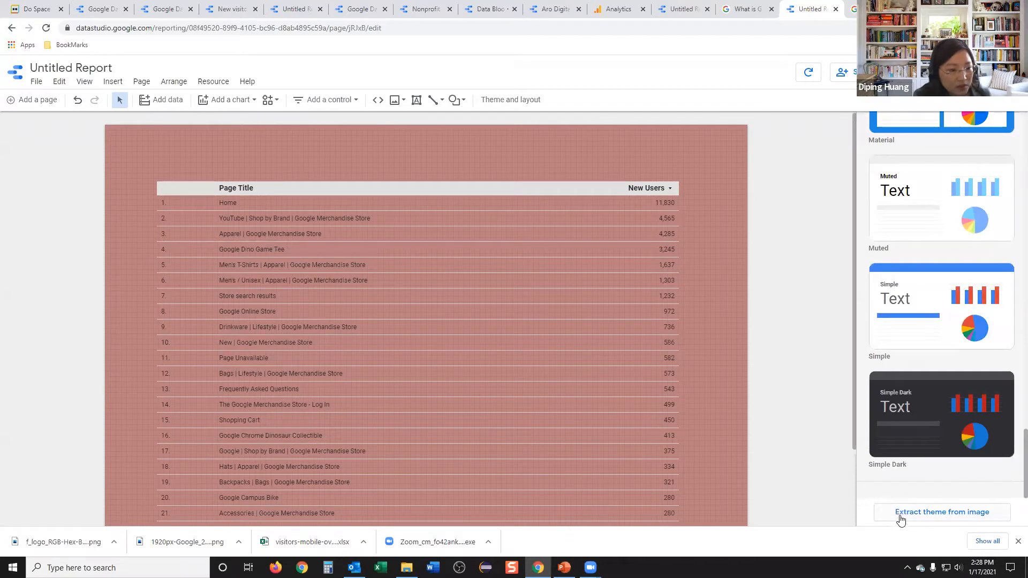
click(932, 516)
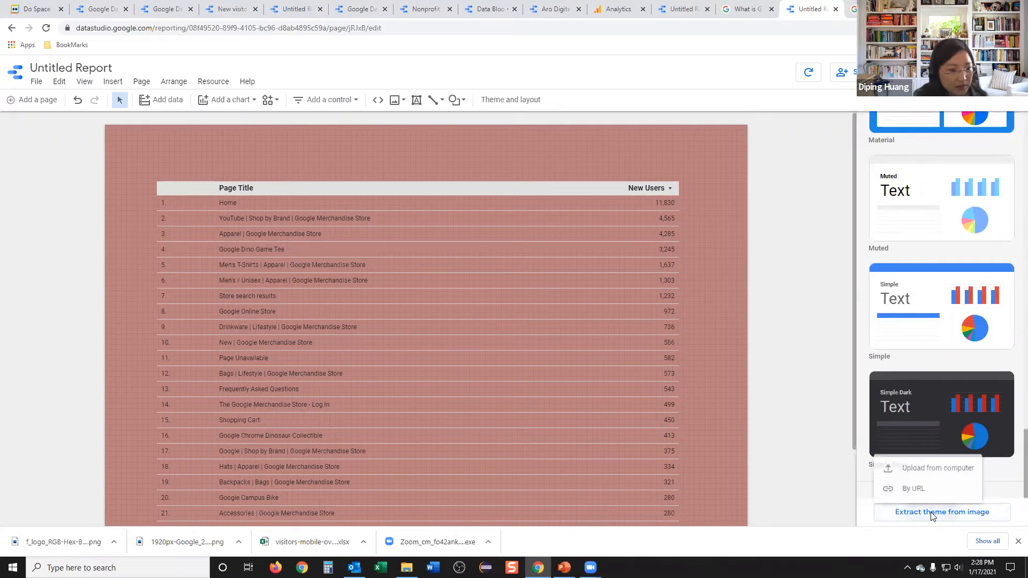
click(928, 467)
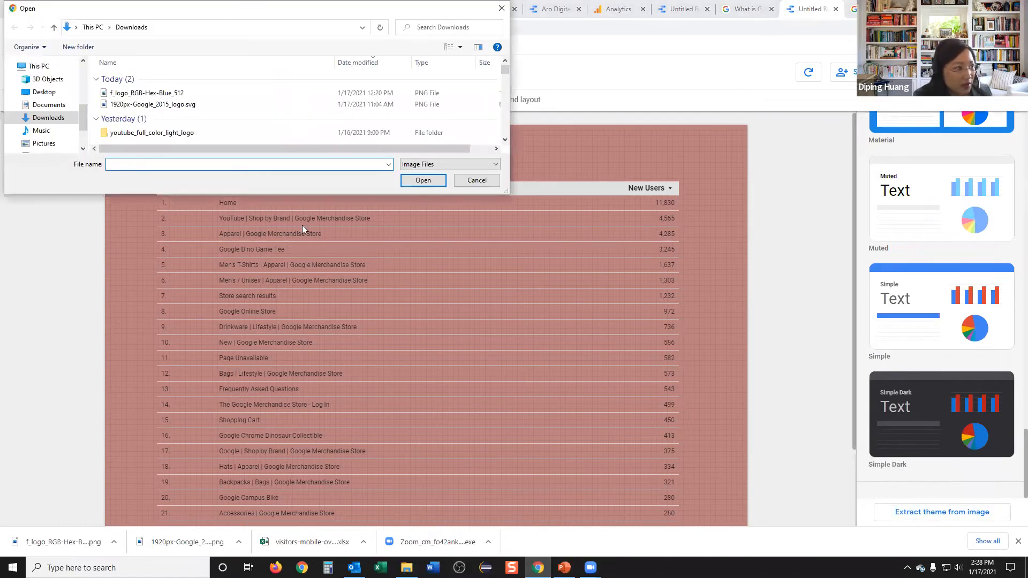
double_click(127, 94)
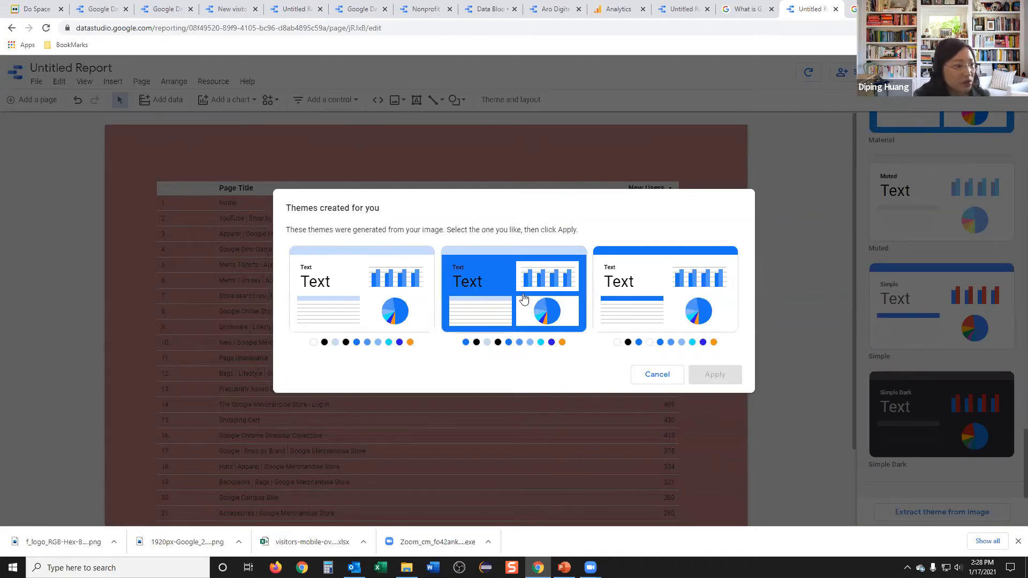
click(518, 310)
click(715, 381)
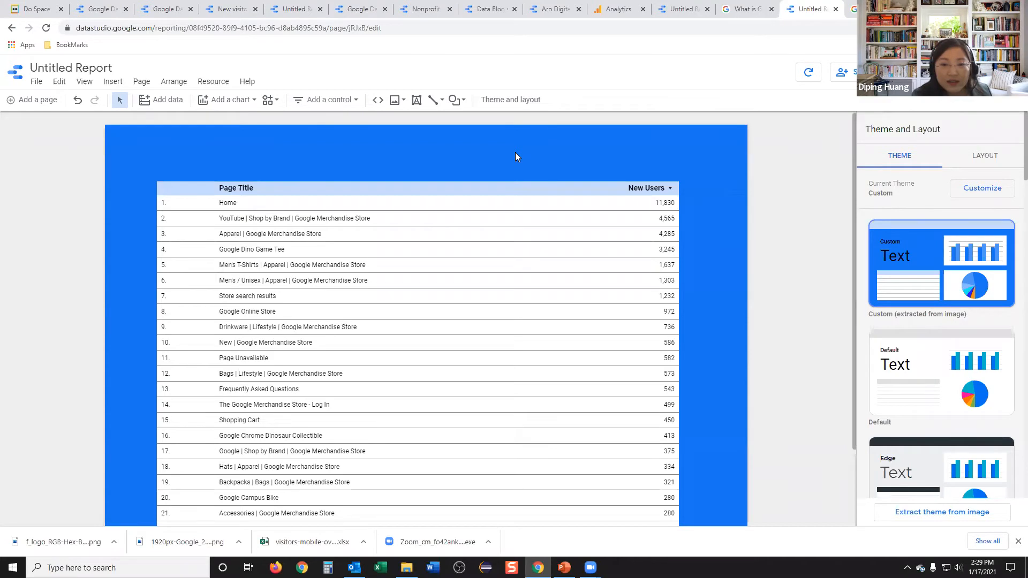
Step: Rename the report to "Sample Report"
click(531, 271)
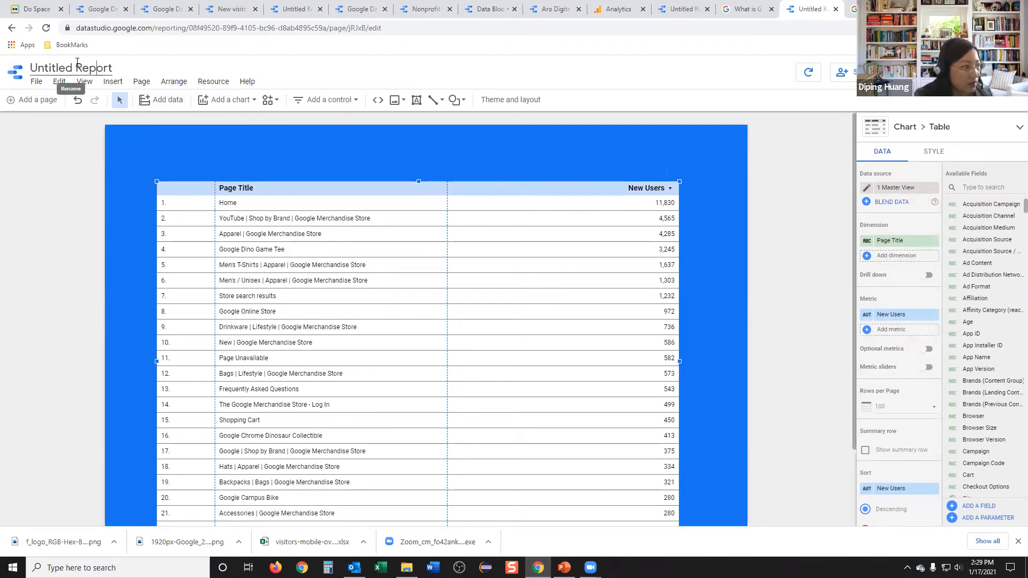
double_click(73, 67)
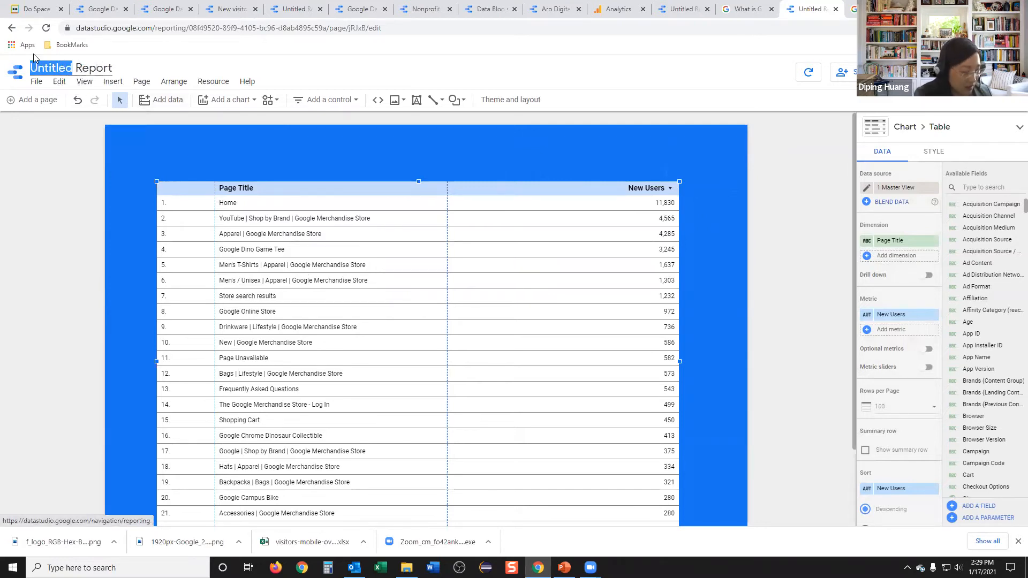
text(Sample)
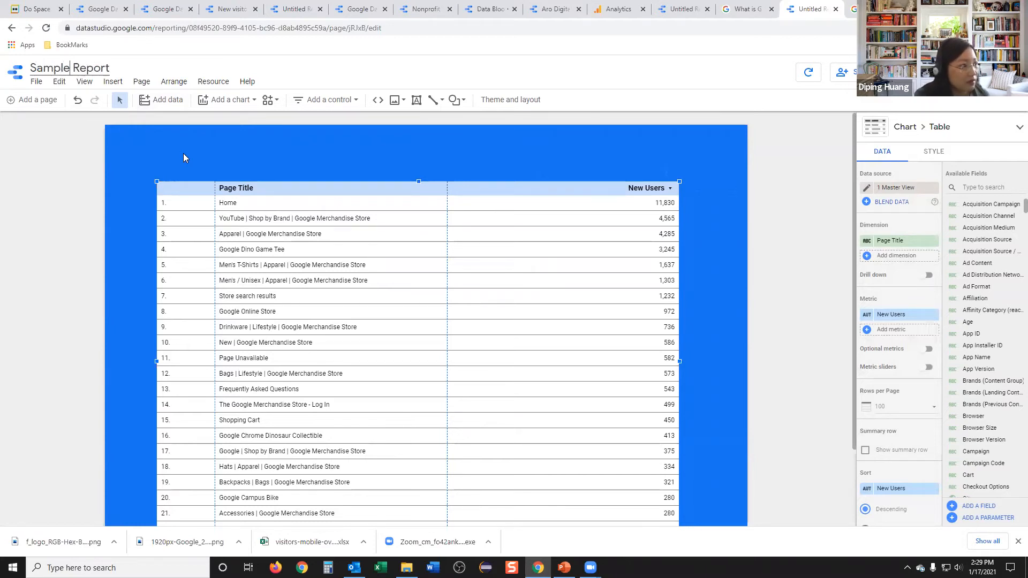
click(64, 118)
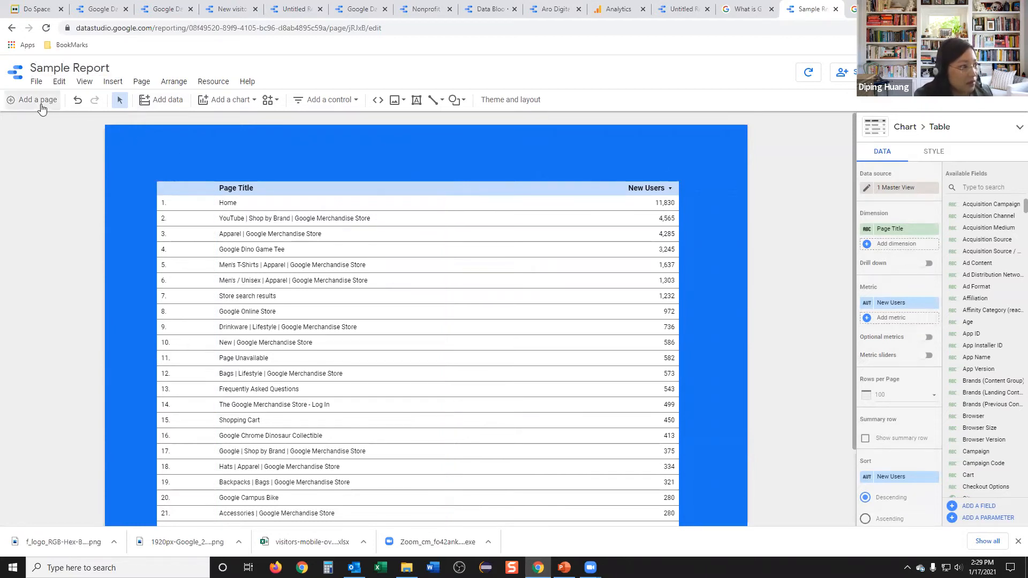
Step: Add a second page to the report and remove Page 1
click(42, 107)
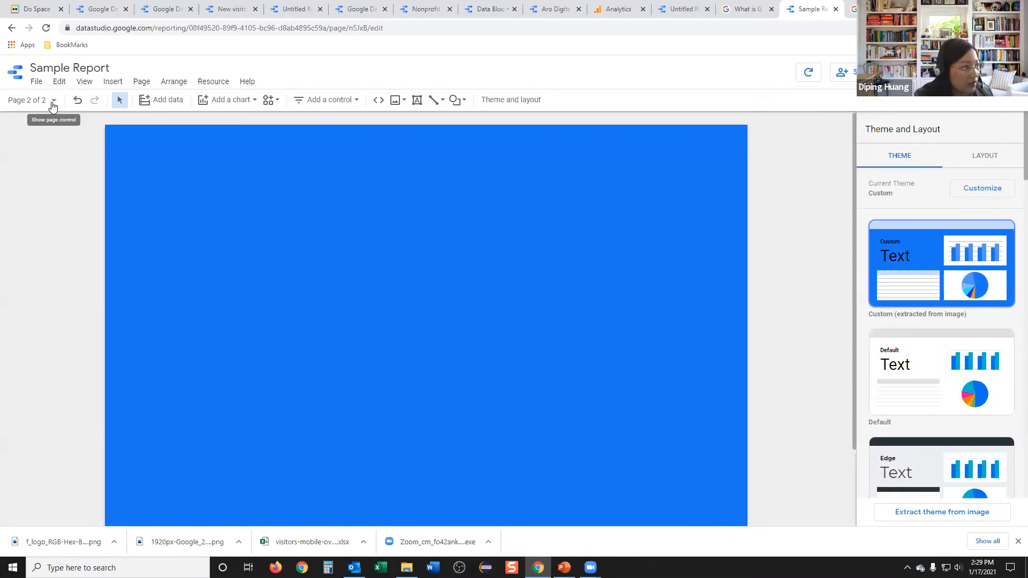
click(53, 101)
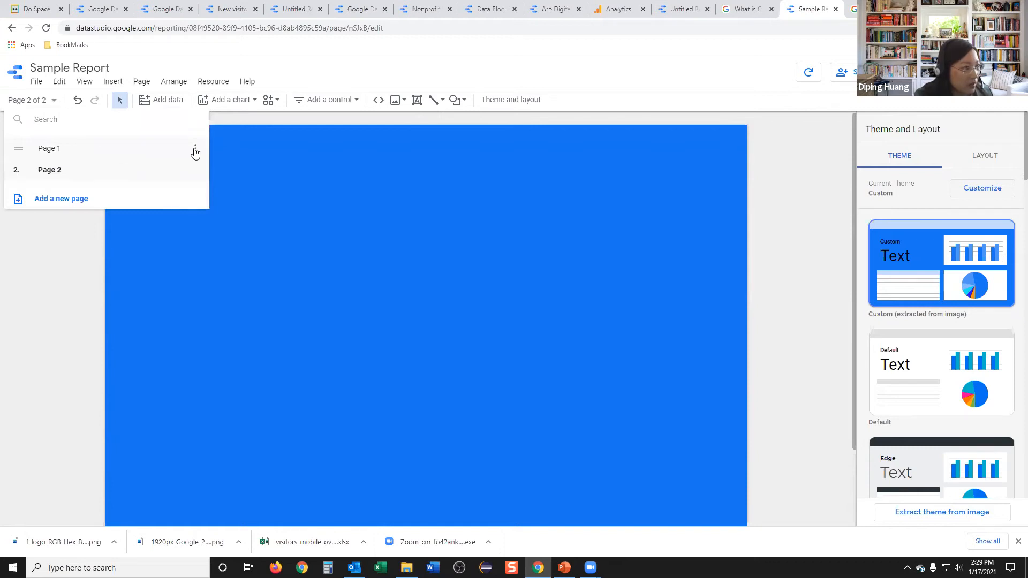
click(195, 152)
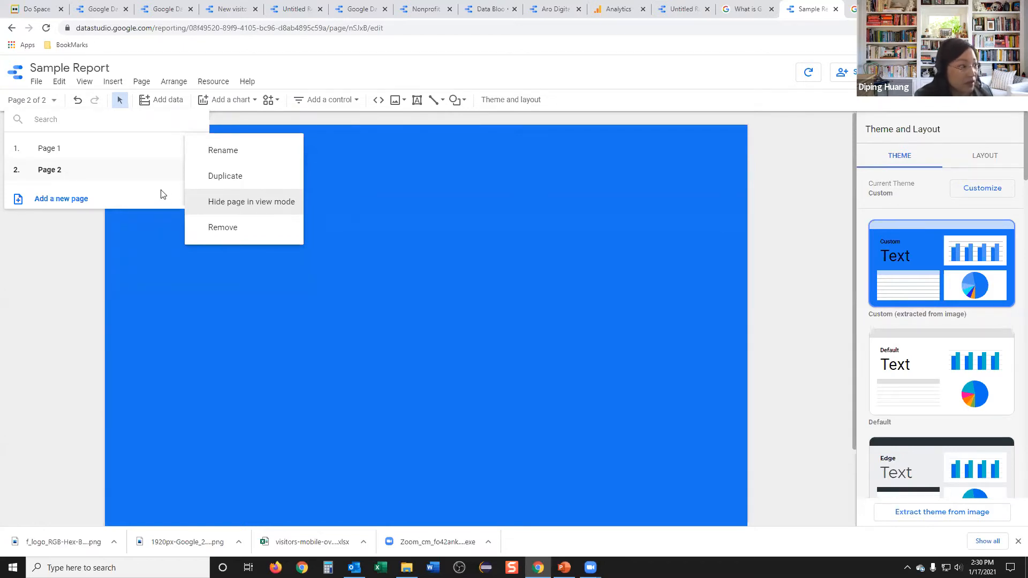
click(219, 229)
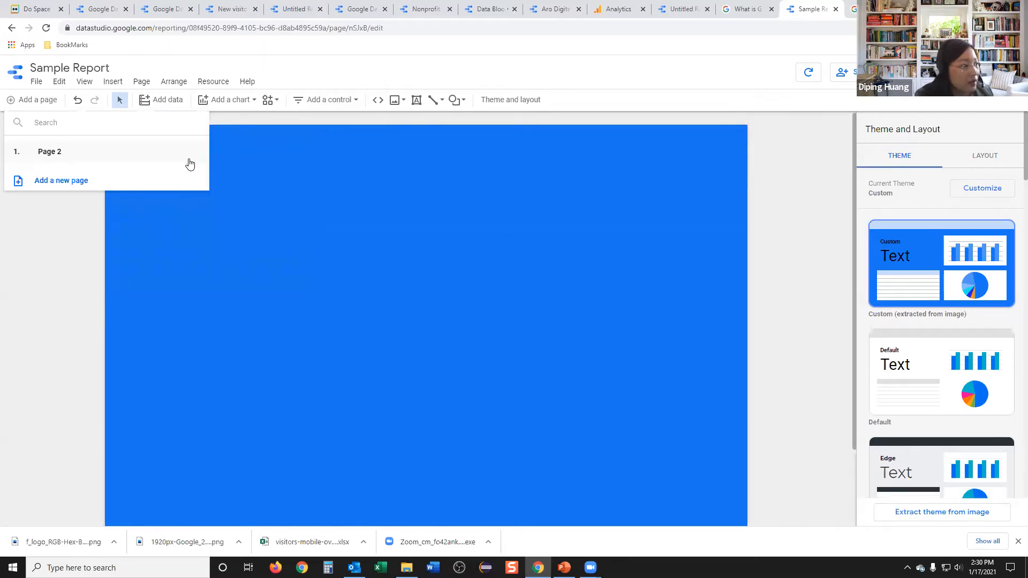
Step: Rename Page 2 of the report to "Page Sample"
click(195, 155)
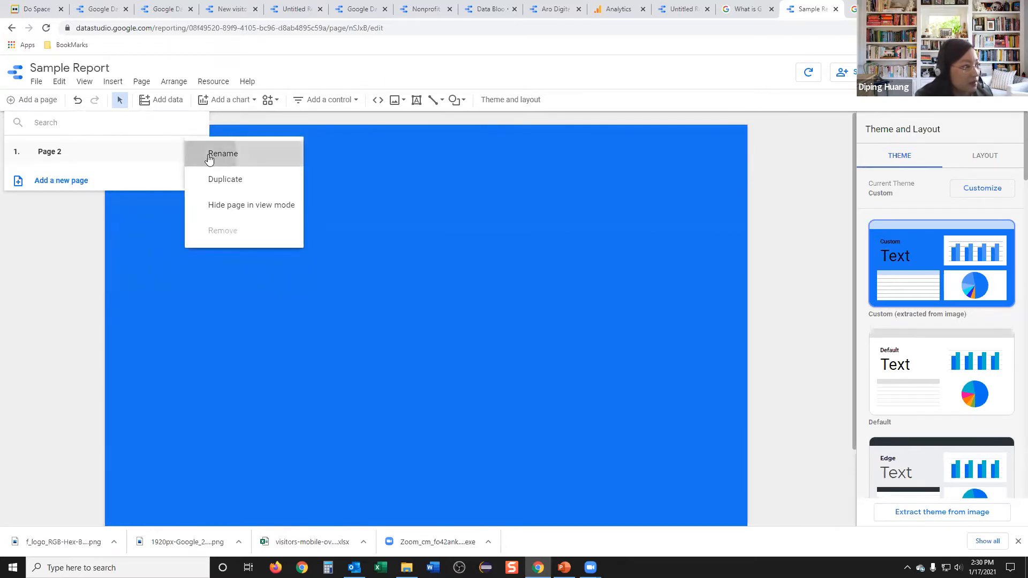
click(211, 155)
key(BackSpace)
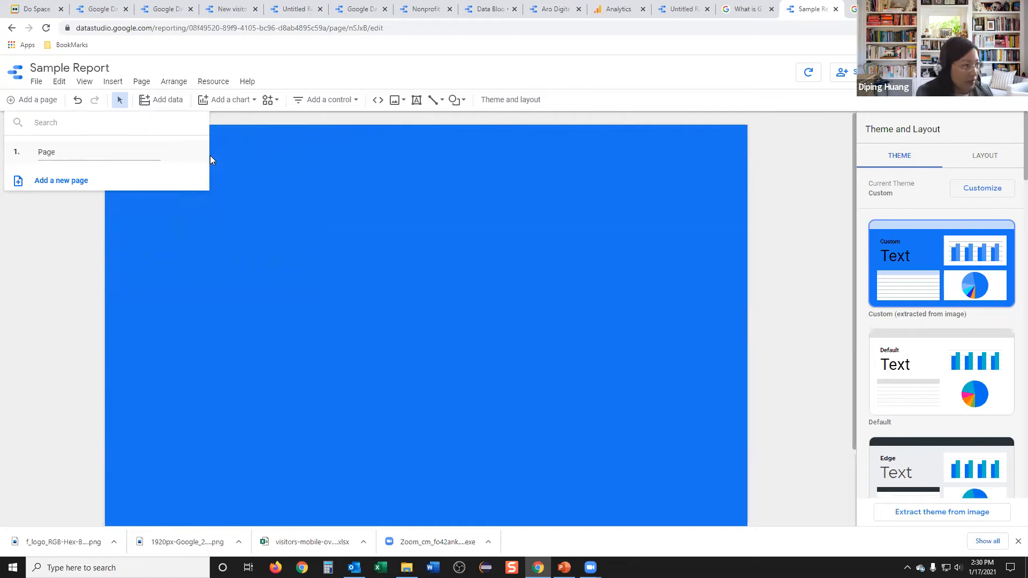
text(Sample)
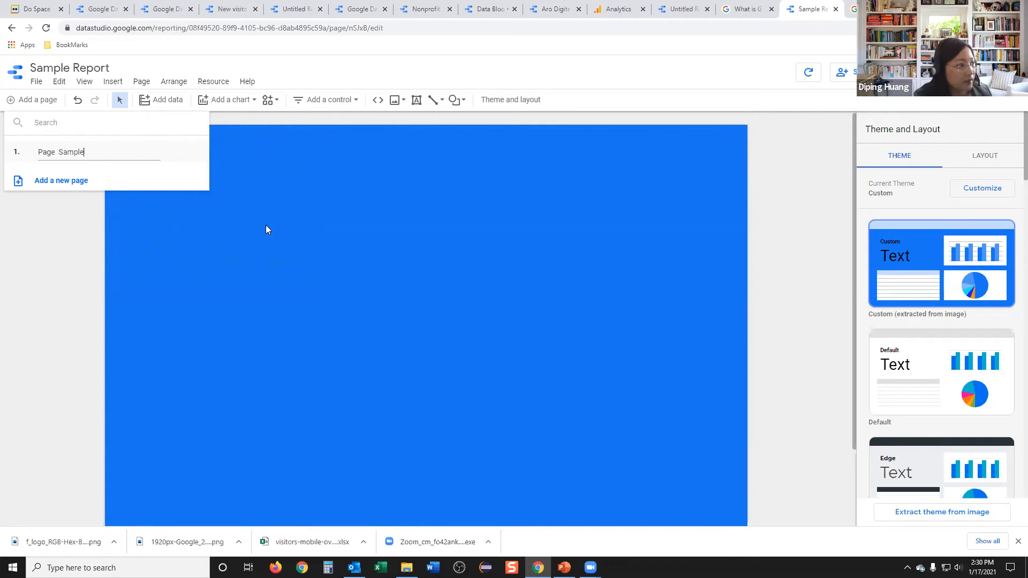
click(245, 167)
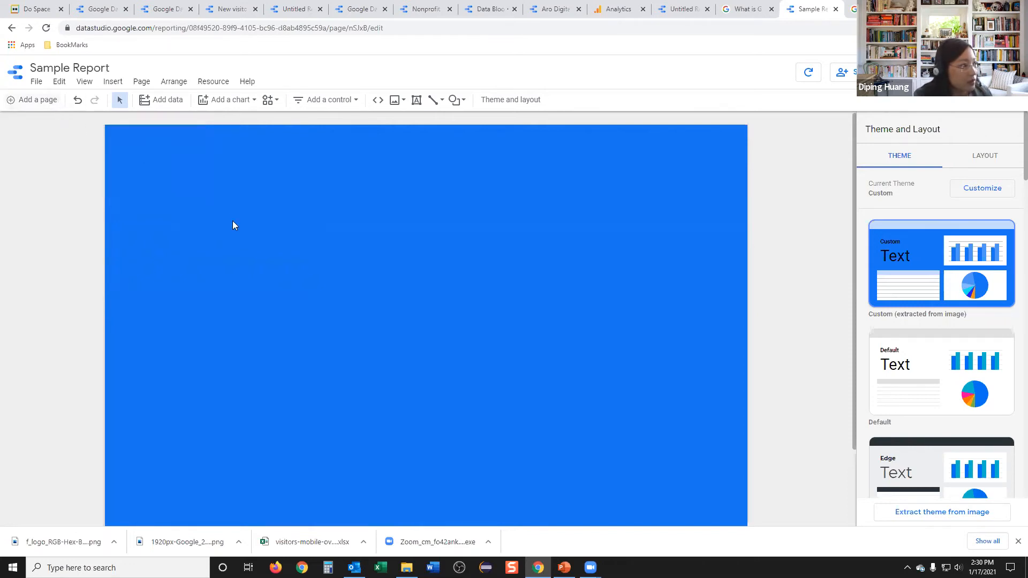
Step: Add a new page to the report and duplicate Page Sample
click(58, 105)
click(53, 104)
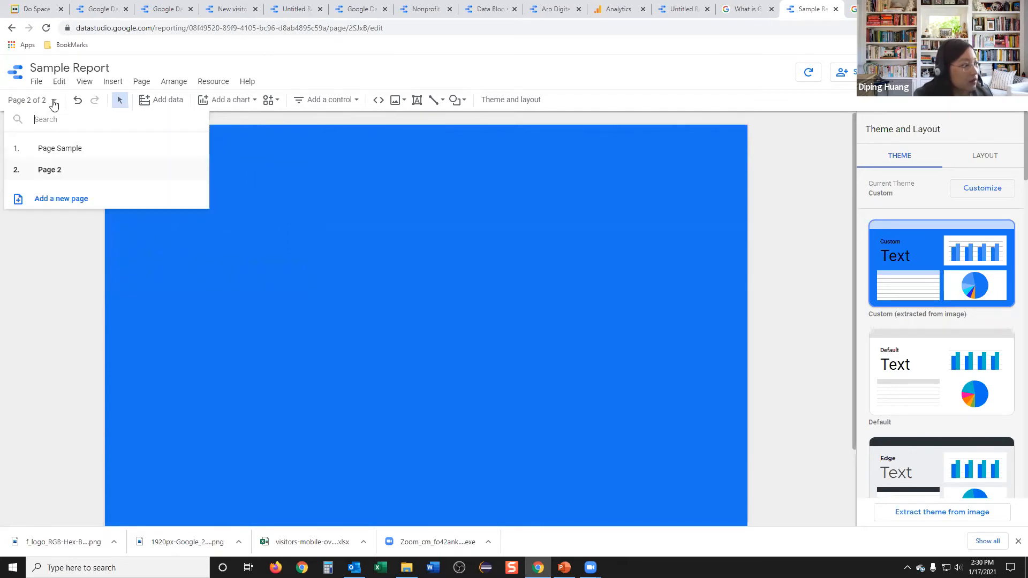
click(195, 154)
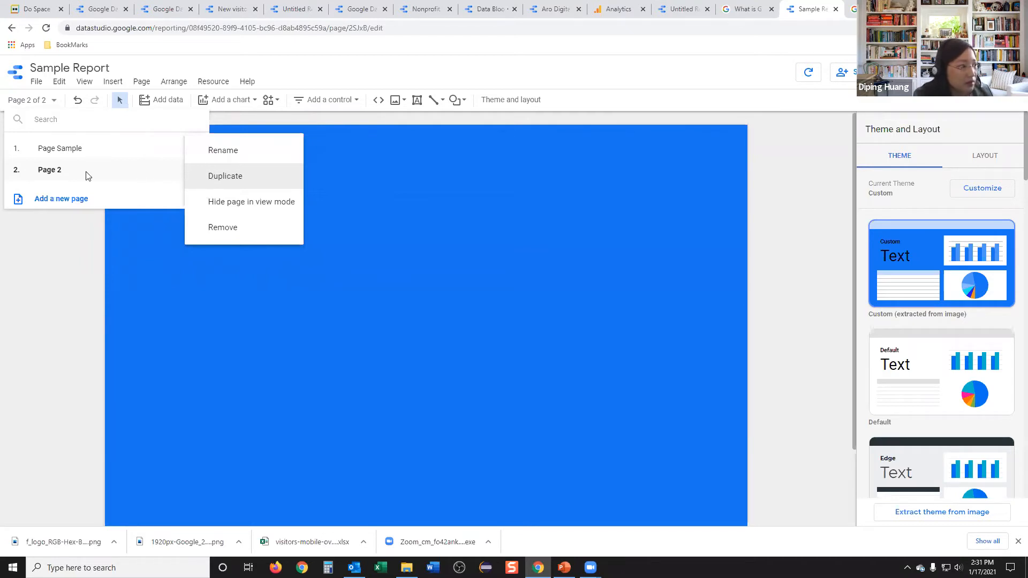
click(214, 178)
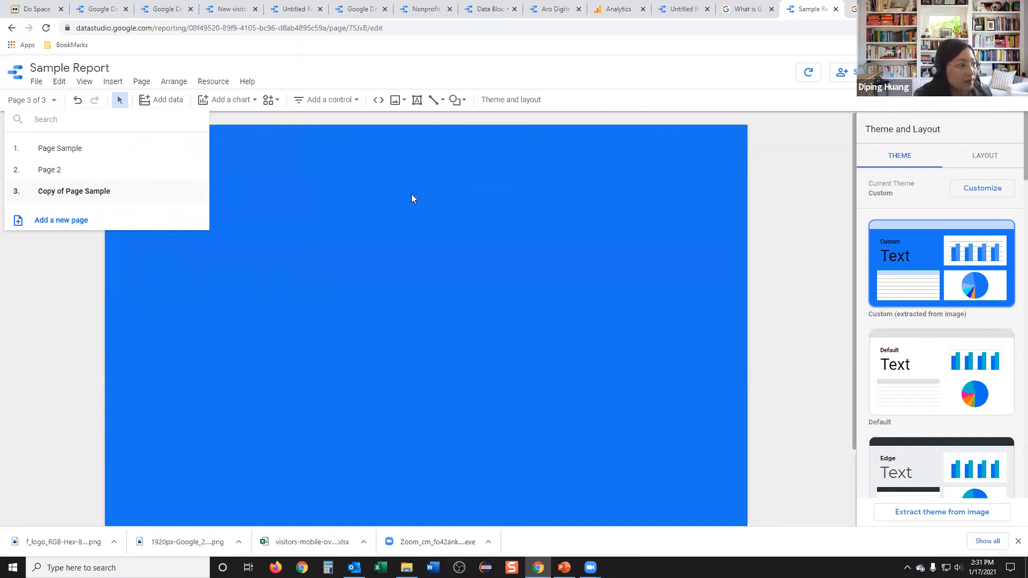
click(389, 203)
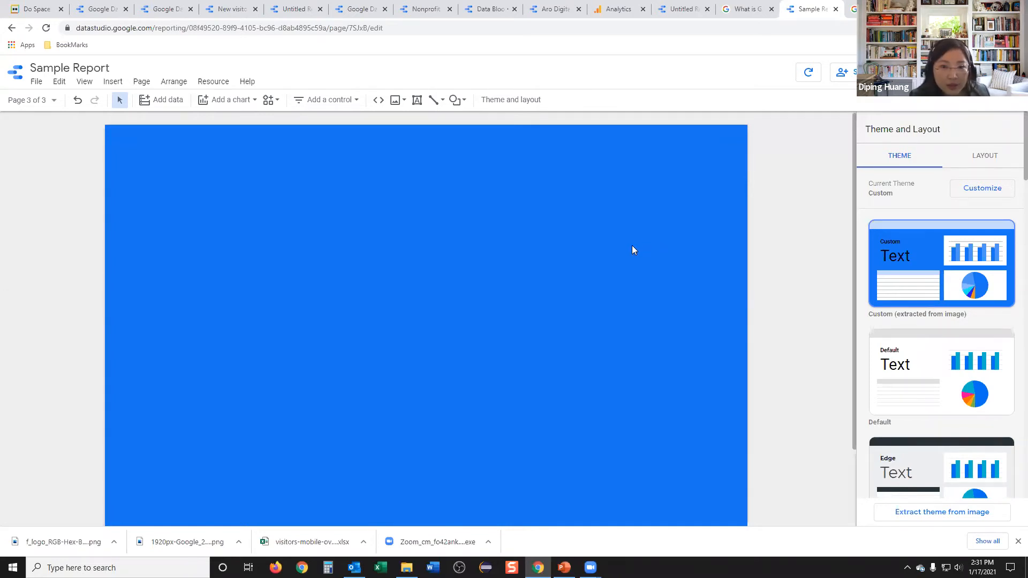
Step: View Page Sample and Page 2 in turn, ending on Page 2
click(56, 101)
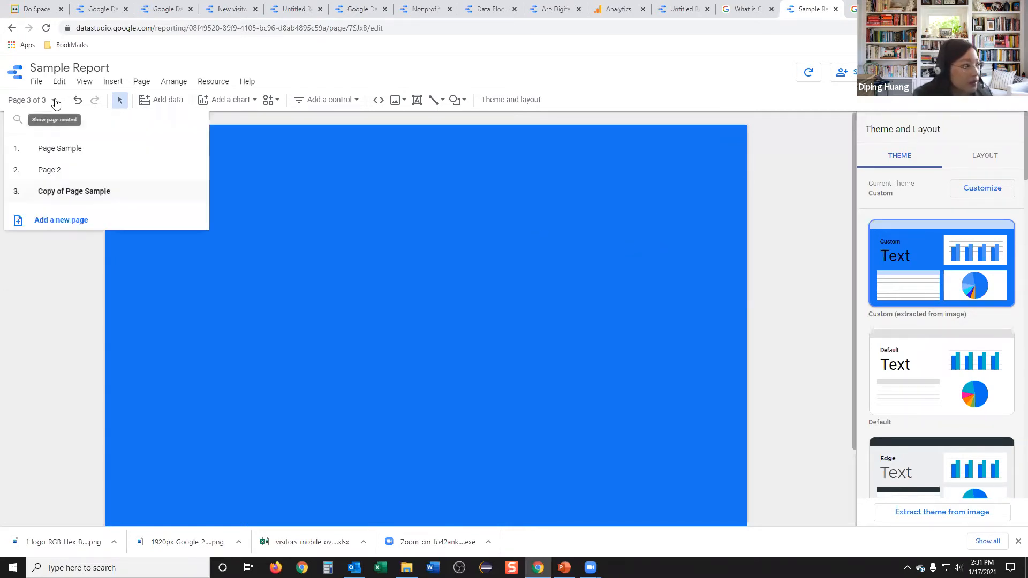
click(69, 153)
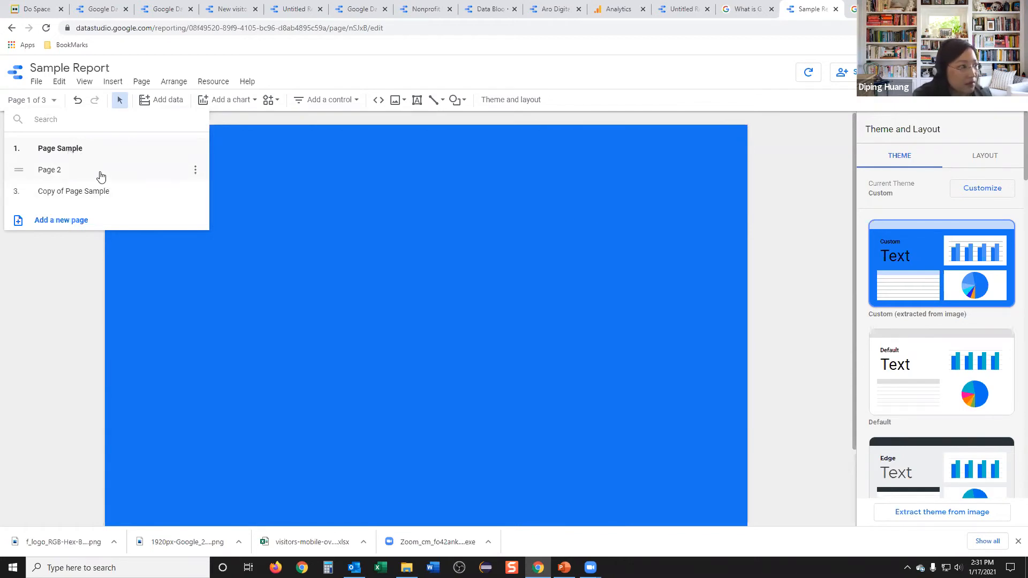
click(570, 238)
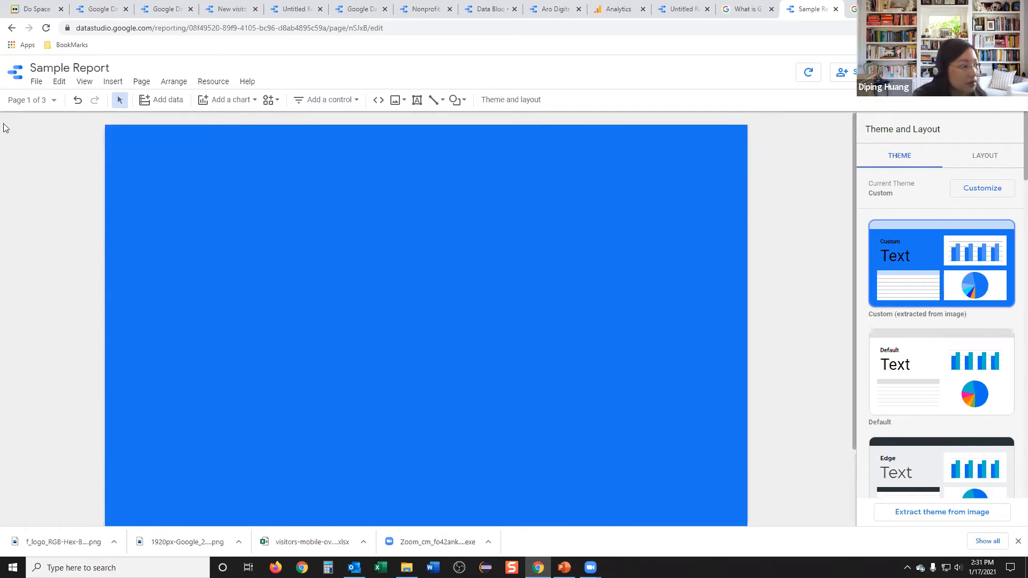
click(55, 102)
click(58, 170)
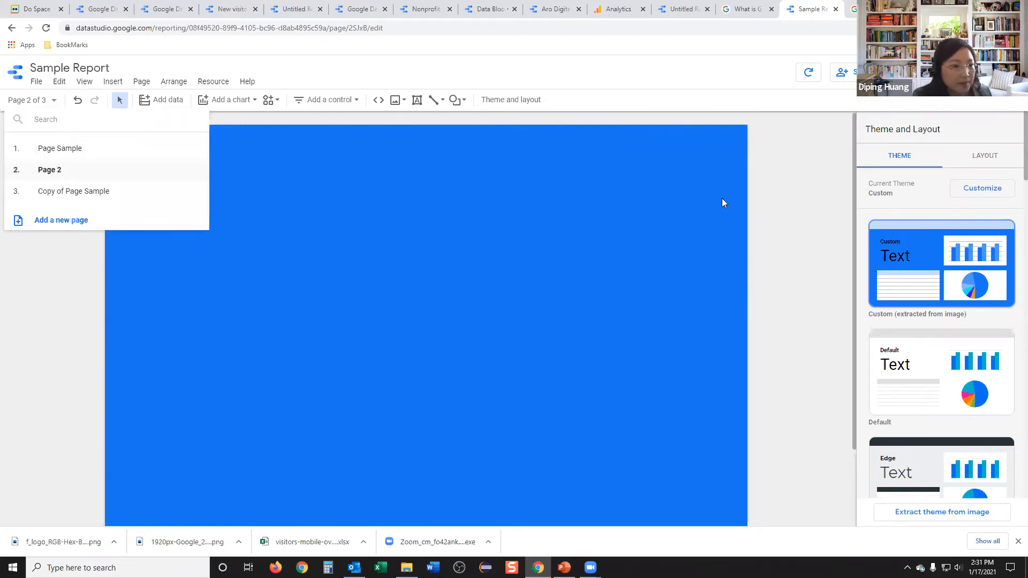
click(664, 178)
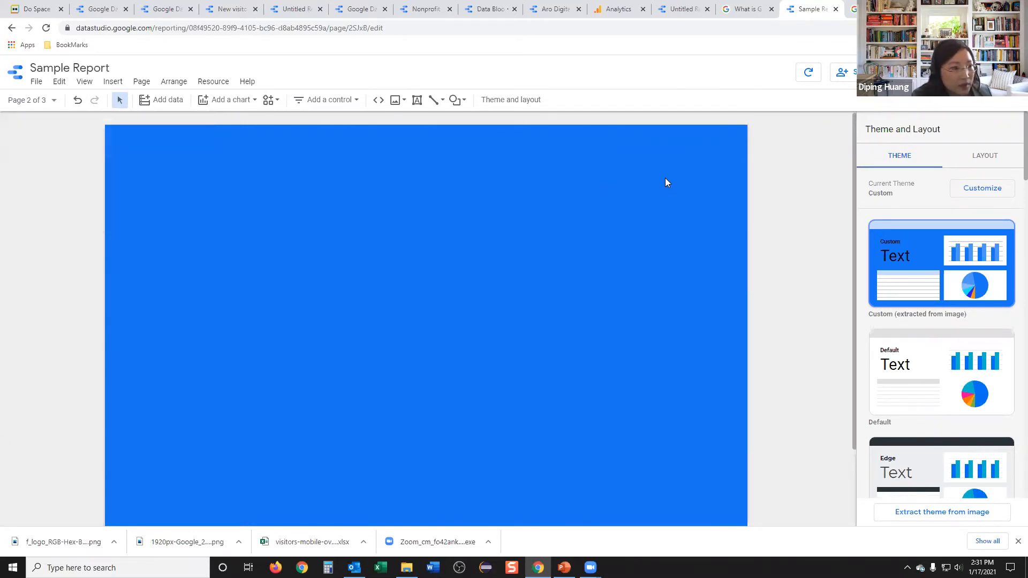
Step: Set the report layout's canvas size to US letter (4:3) - Portrait and view the canvas down its length
click(987, 157)
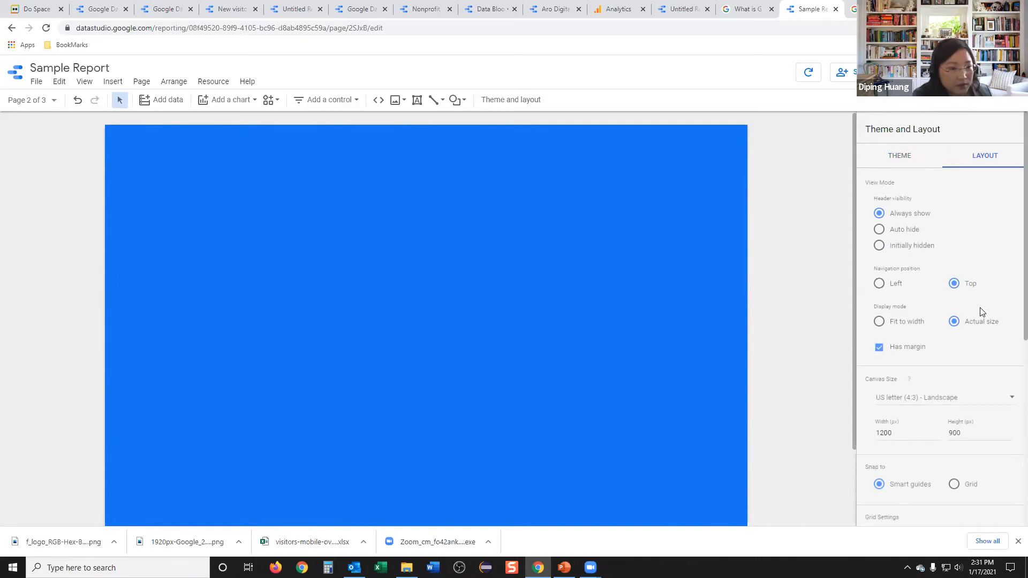
scroll(966, 321, down, 1)
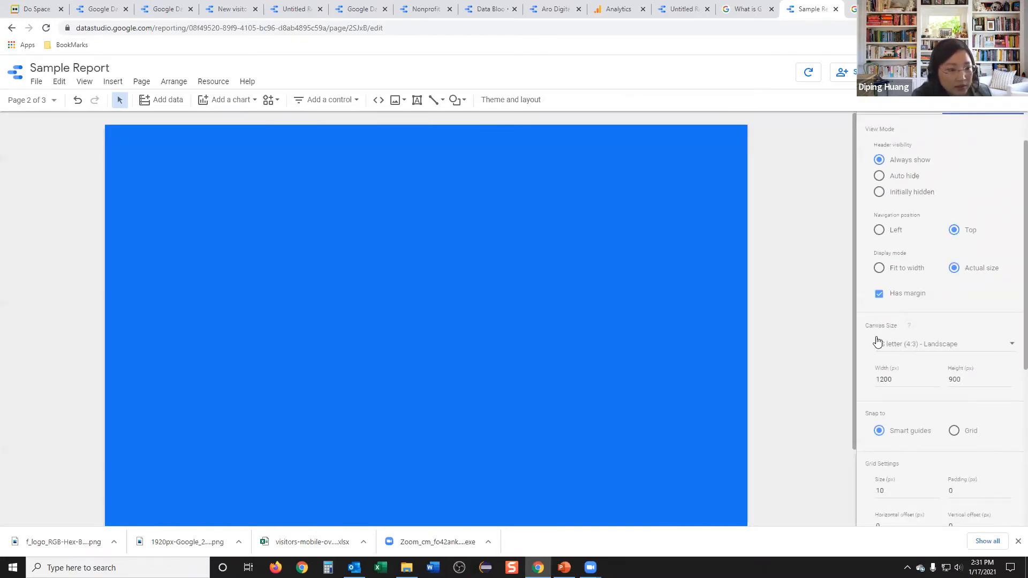
click(928, 351)
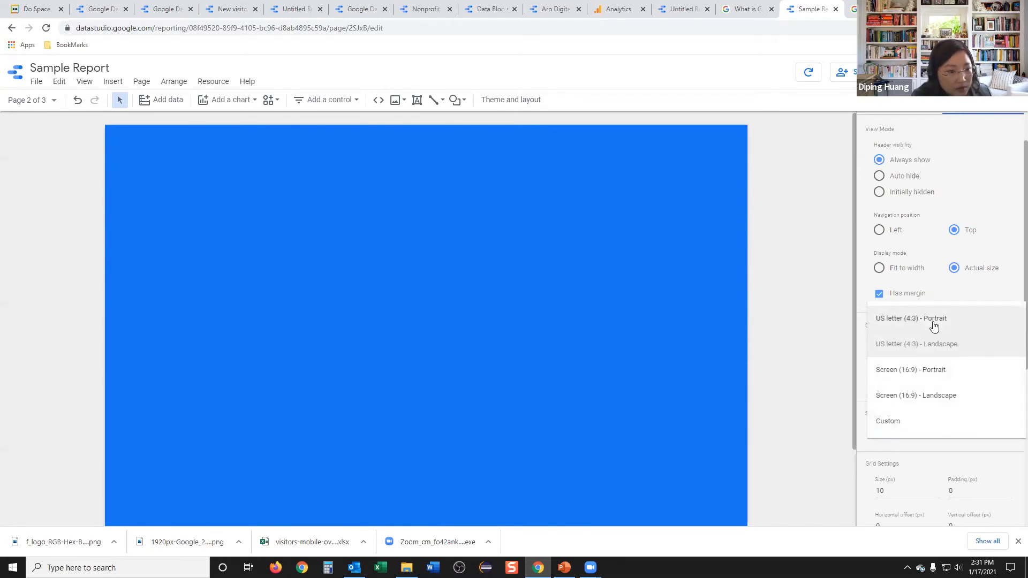
click(934, 324)
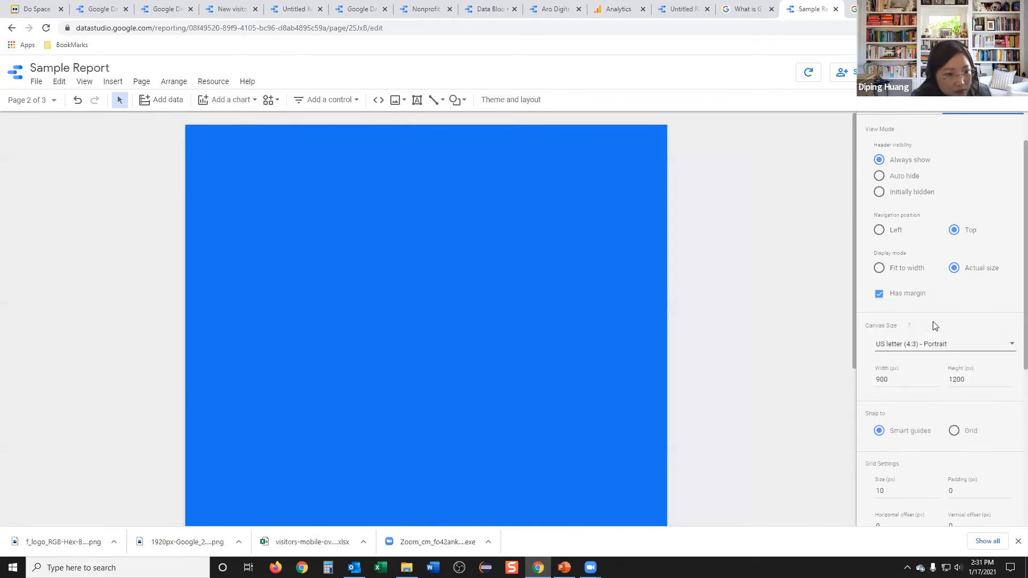
scroll(572, 392, down, 5)
scroll(573, 393, up, 5)
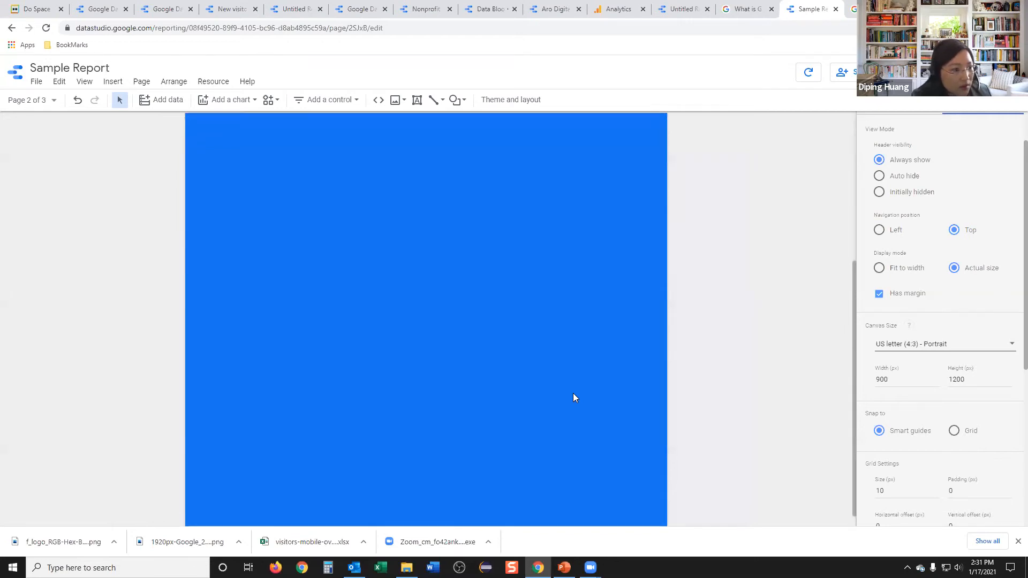
scroll(573, 394, down, 5)
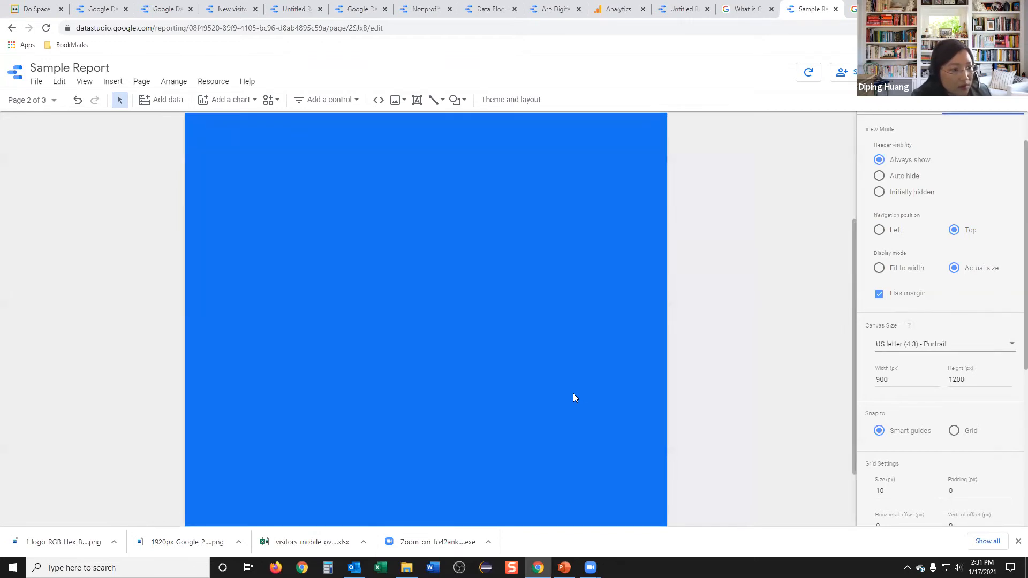
Step: Change the canvas size to Screen (16:9) - Portrait and from there to Custom with a width of 1800 px
click(943, 347)
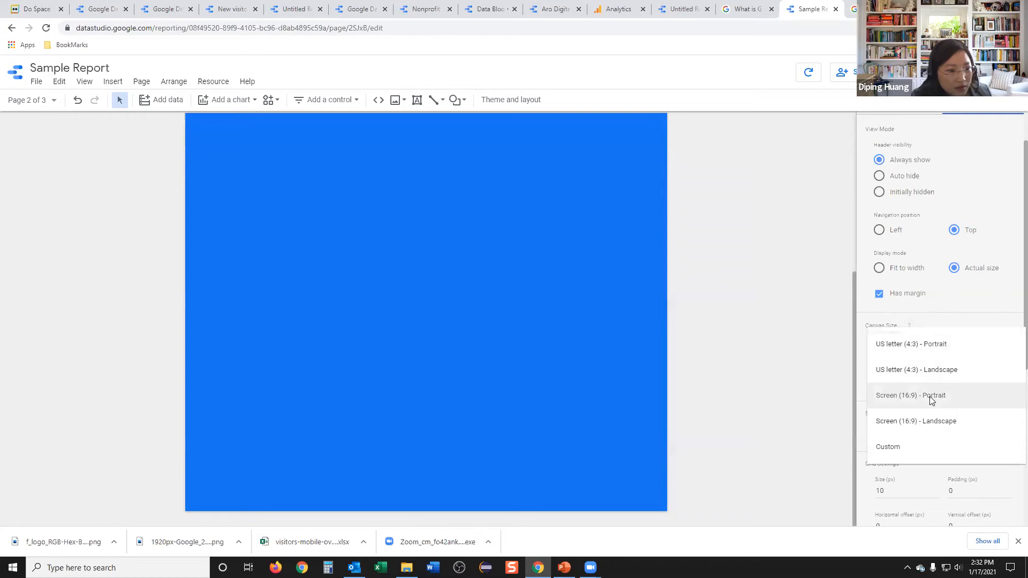
click(929, 396)
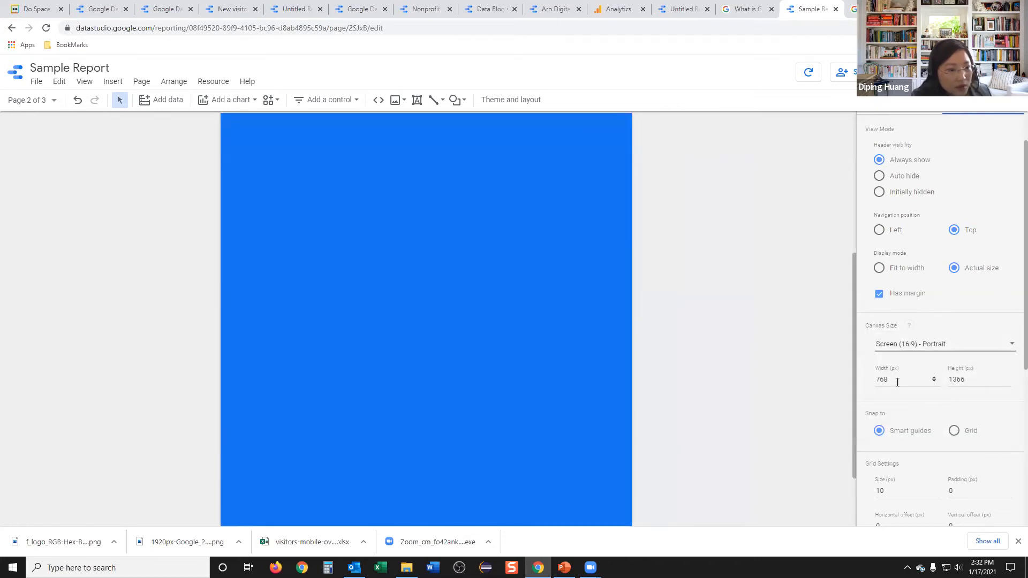
click(909, 350)
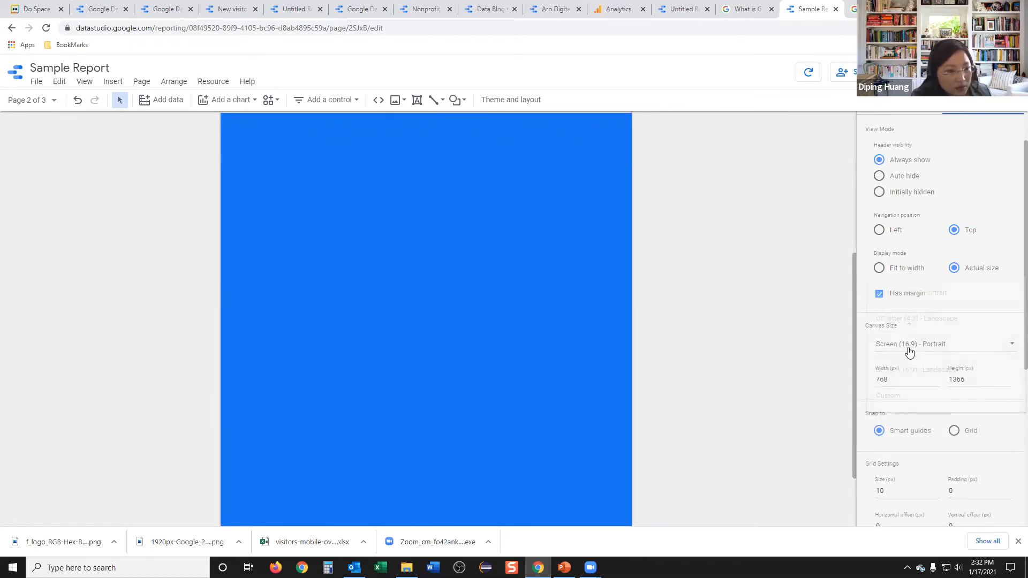
click(909, 398)
drag(893, 380, 871, 381)
text(1800)
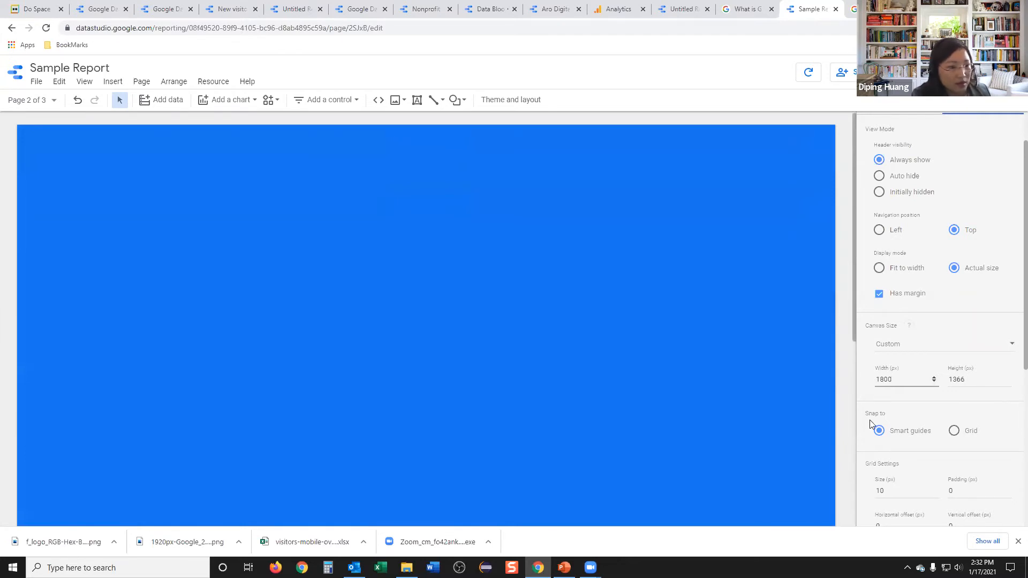
scroll(600, 402, down, 2)
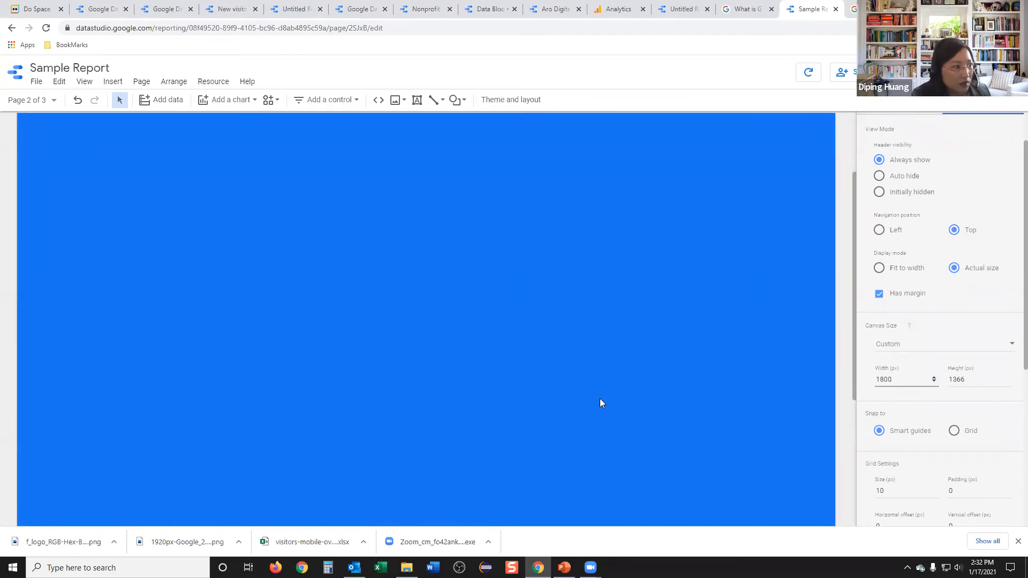
scroll(600, 399, up, 2)
scroll(599, 400, down, 6)
scroll(600, 400, up, 3)
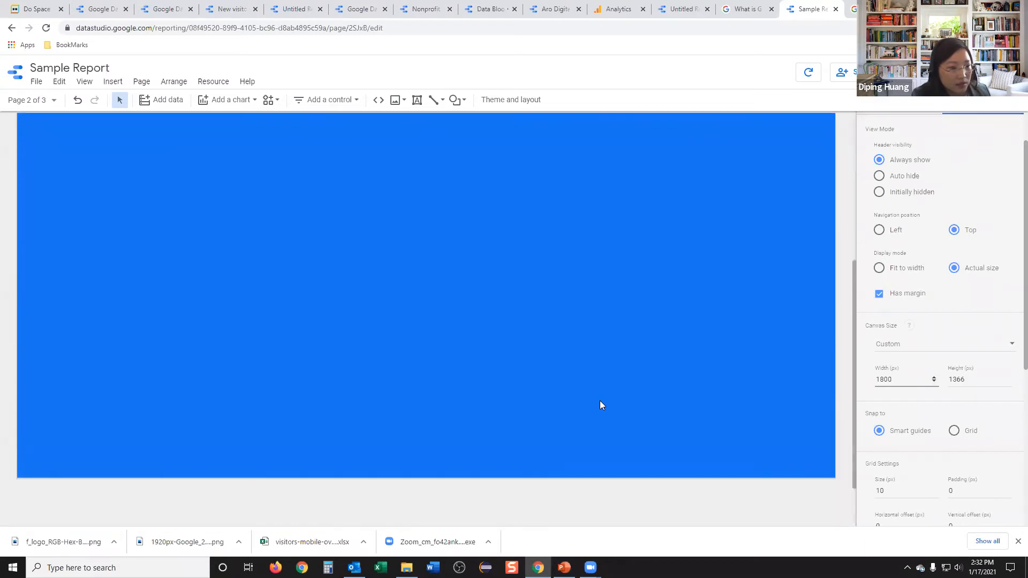
scroll(602, 406, up, 1)
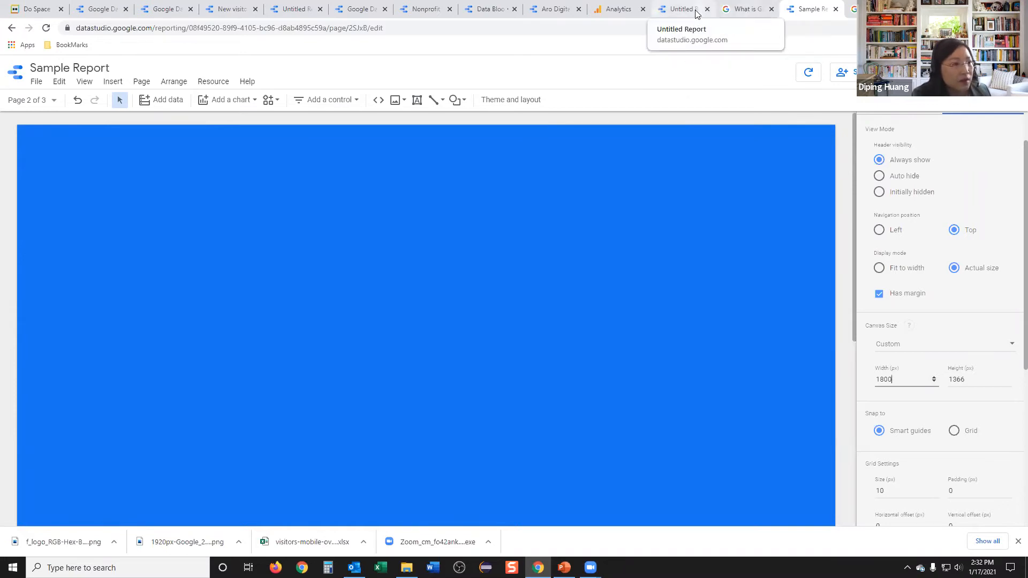
Step: Switch to the Aro Digital - Performance report and look over its Overview page as a layout example
click(620, 11)
click(566, 14)
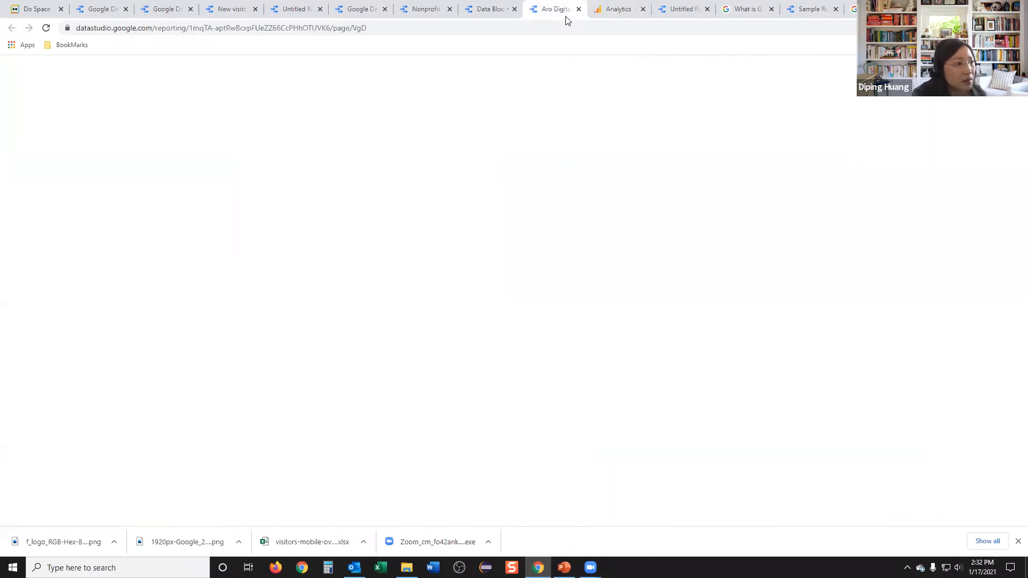
scroll(602, 307, down, 2)
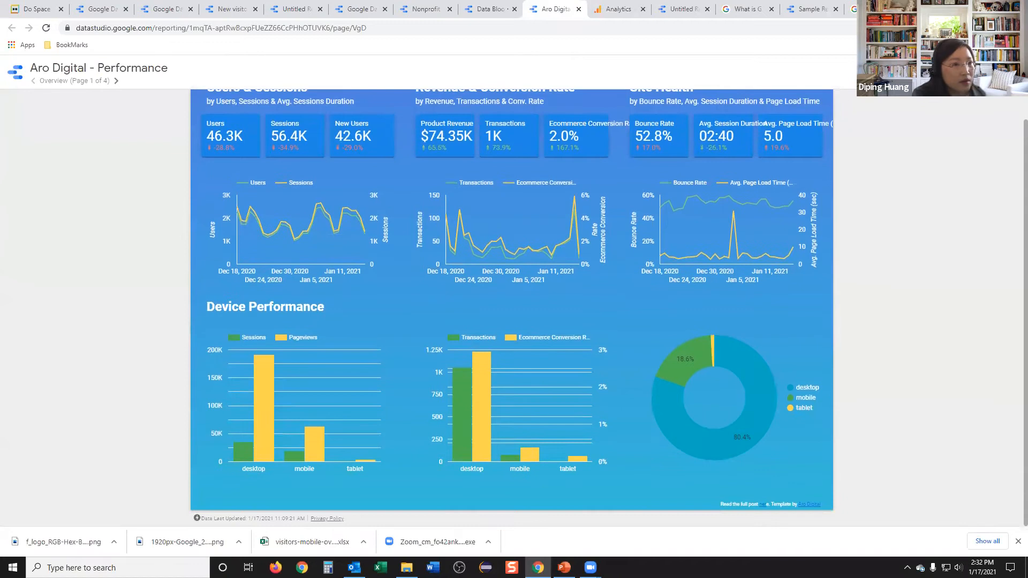
scroll(605, 84, up, 2)
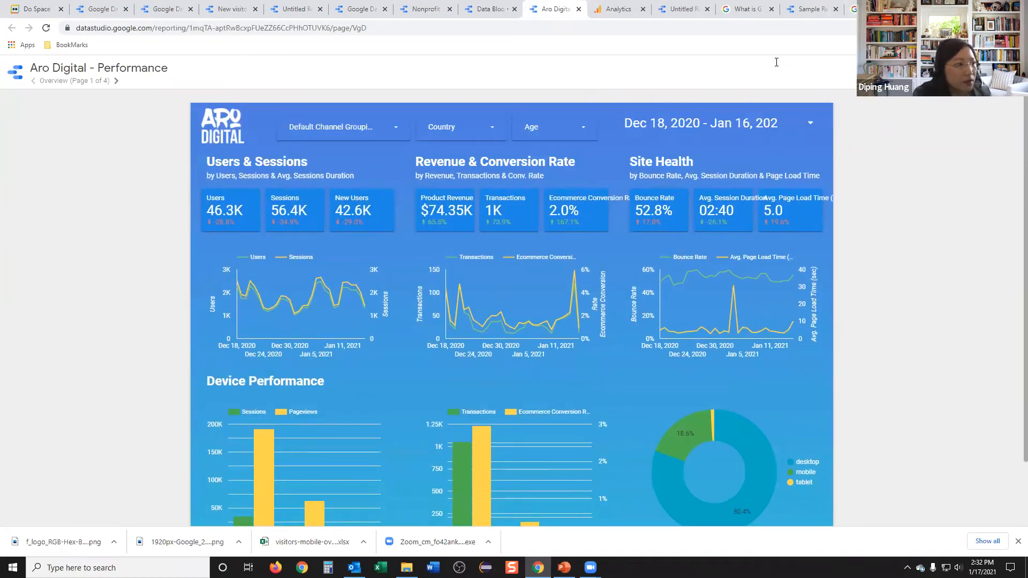
Step: Switch to the Data Bloo Search Console template report and examine its keyword tables, country KPIs, feedback section and overall page length
drag(493, 18, 462, 53)
click(462, 52)
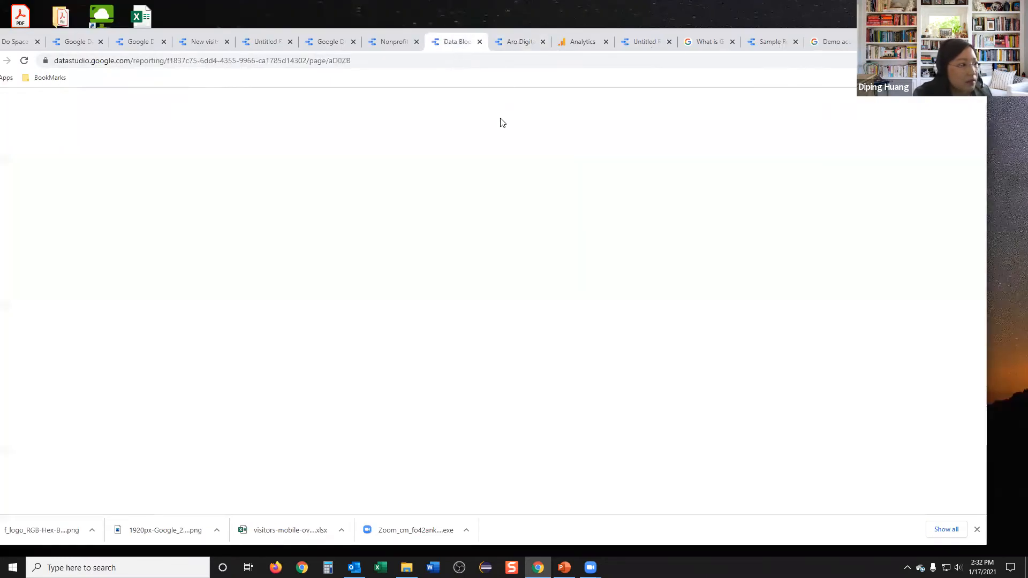
scroll(589, 258, down, 5)
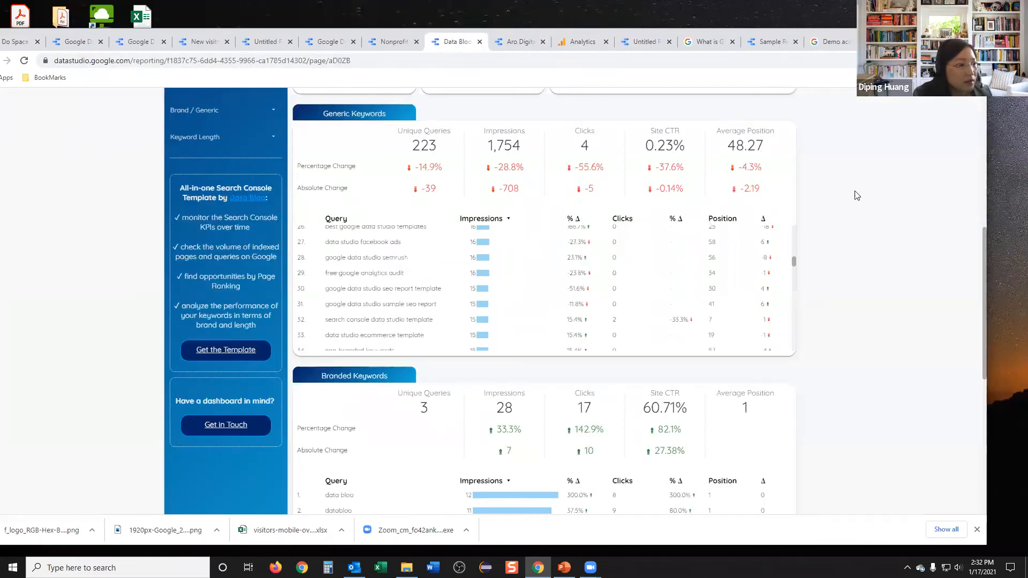
mouse_move(983, 265)
mouse_down()
mouse_move(988, 139)
mouse_move(988, 274)
mouse_up()
right_click(987, 258)
click(989, 266)
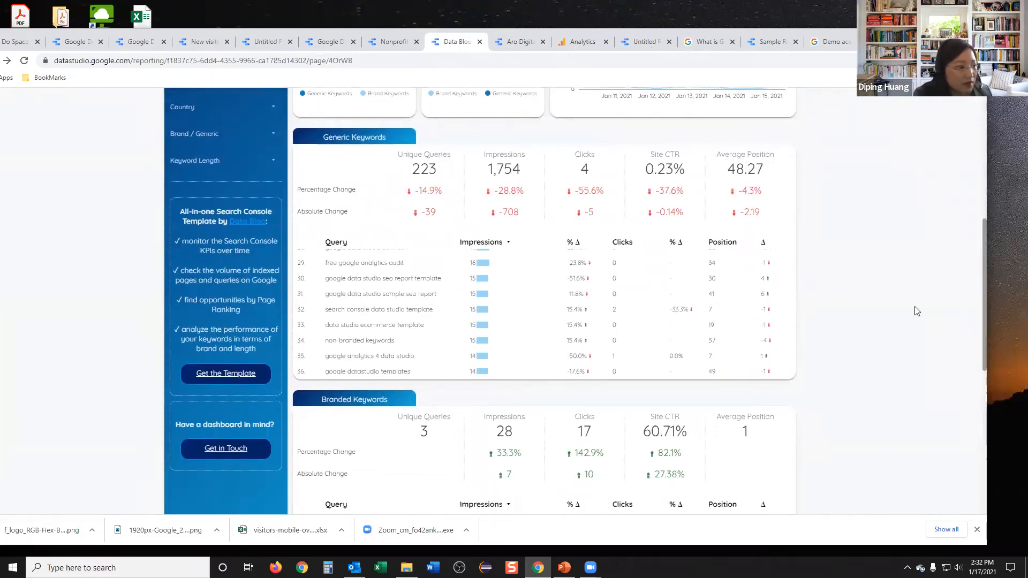
click(950, 36)
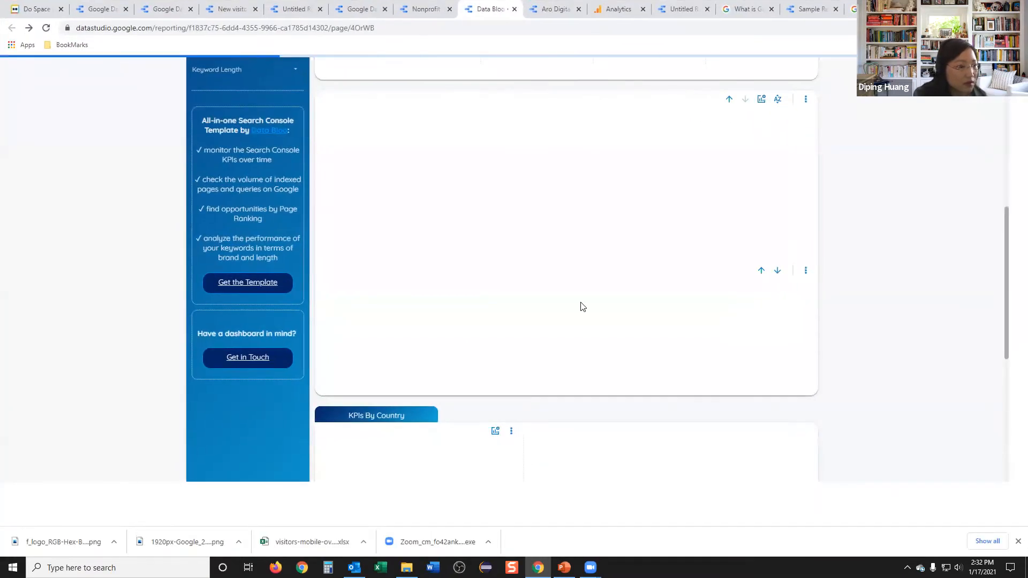
scroll(581, 305, down, 4)
scroll(580, 305, down, 1)
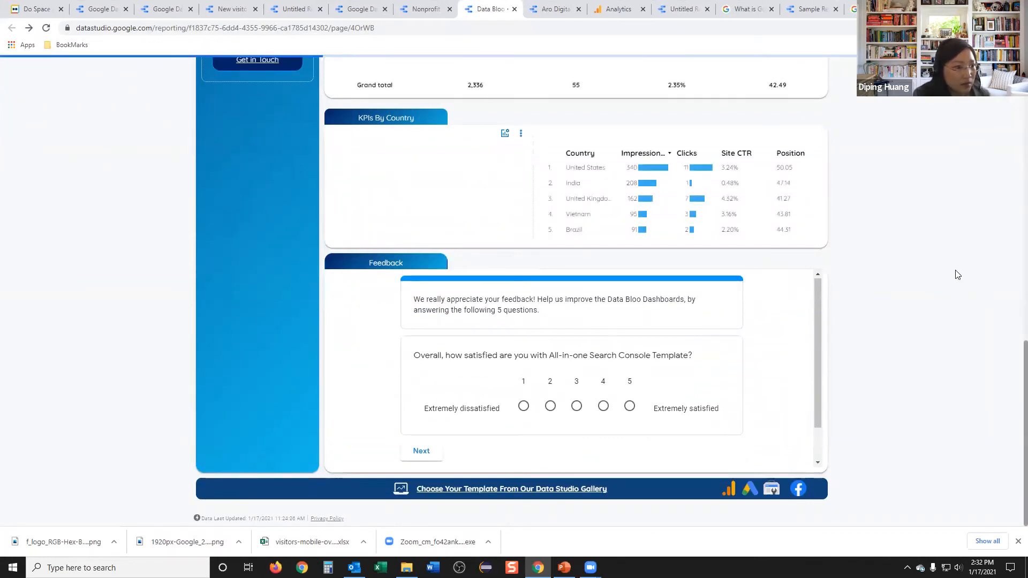
scroll(960, 271, up, 12)
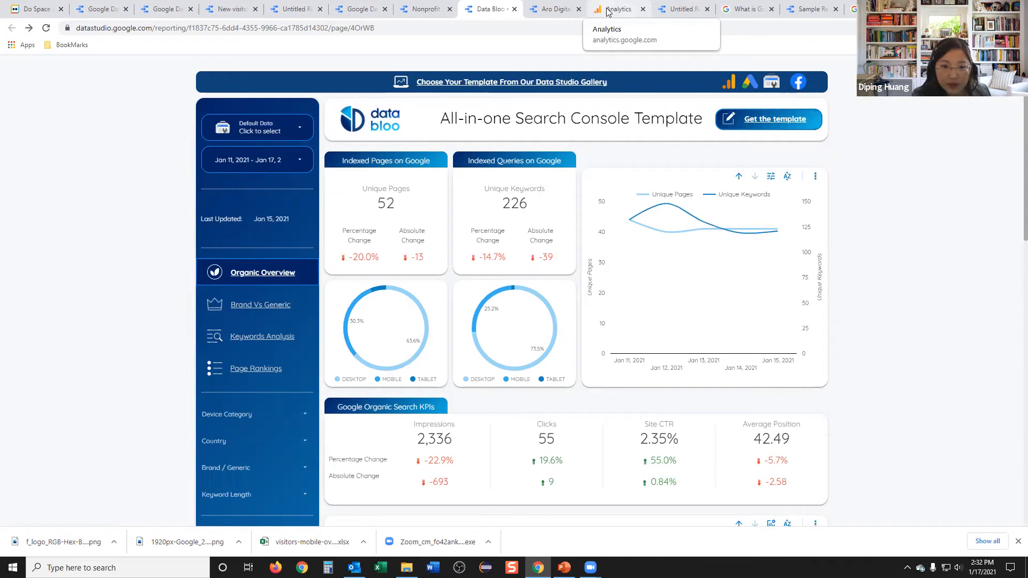
Step: Return to the Untitled Report and close the leftover What is Google, Sample Report and Demo account pages
click(687, 6)
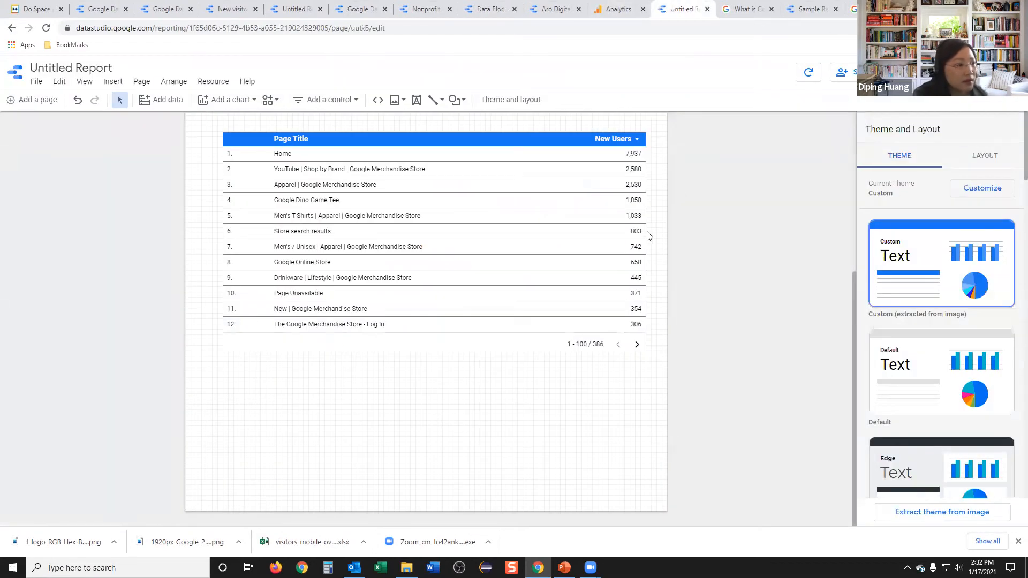
click(749, 9)
click(771, 9)
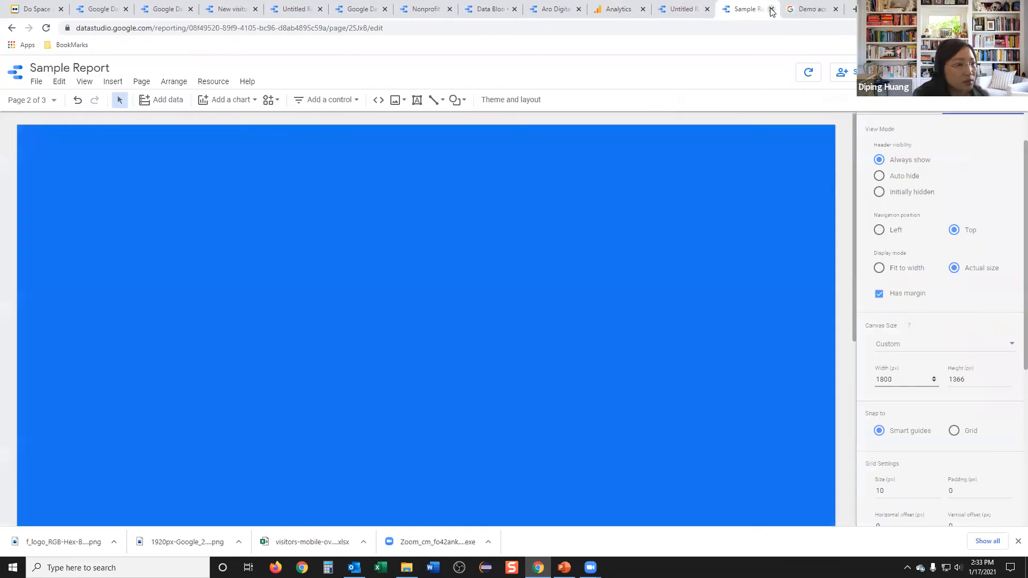
click(771, 9)
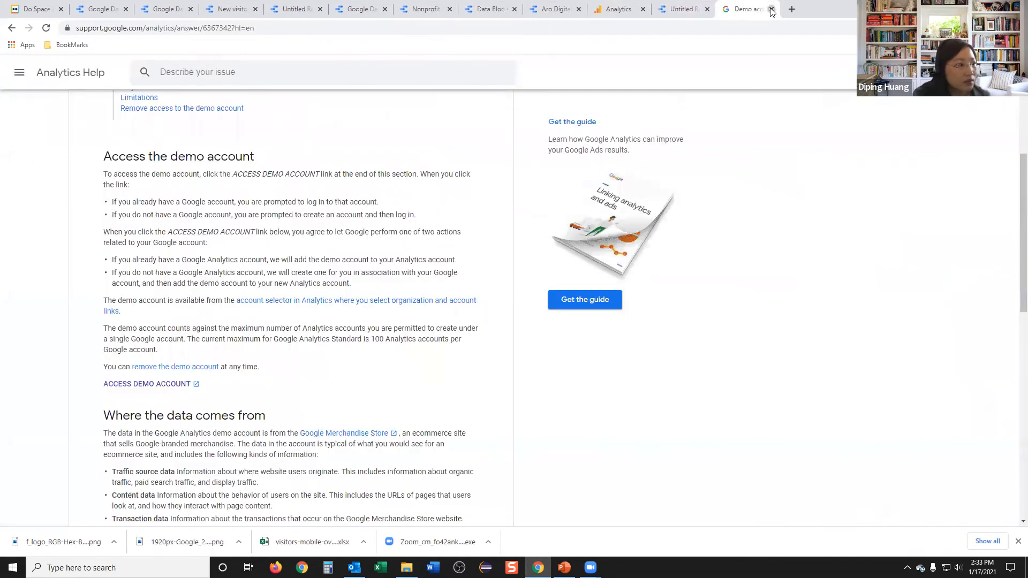
click(771, 9)
Step: Enlarge the Page Title table downward to near the page's lower edge, making it slightly narrower
click(560, 273)
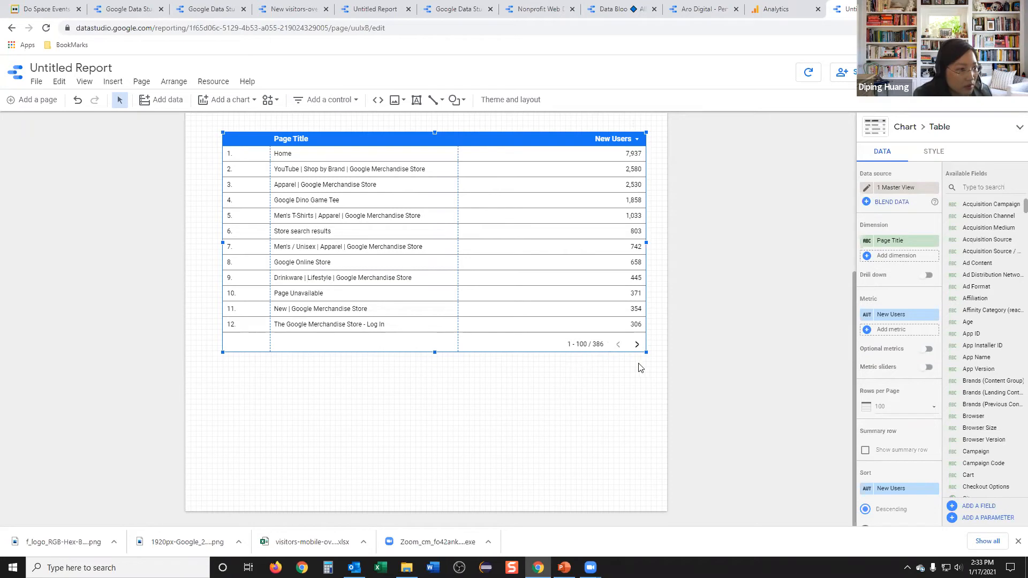
drag(646, 351, 637, 390)
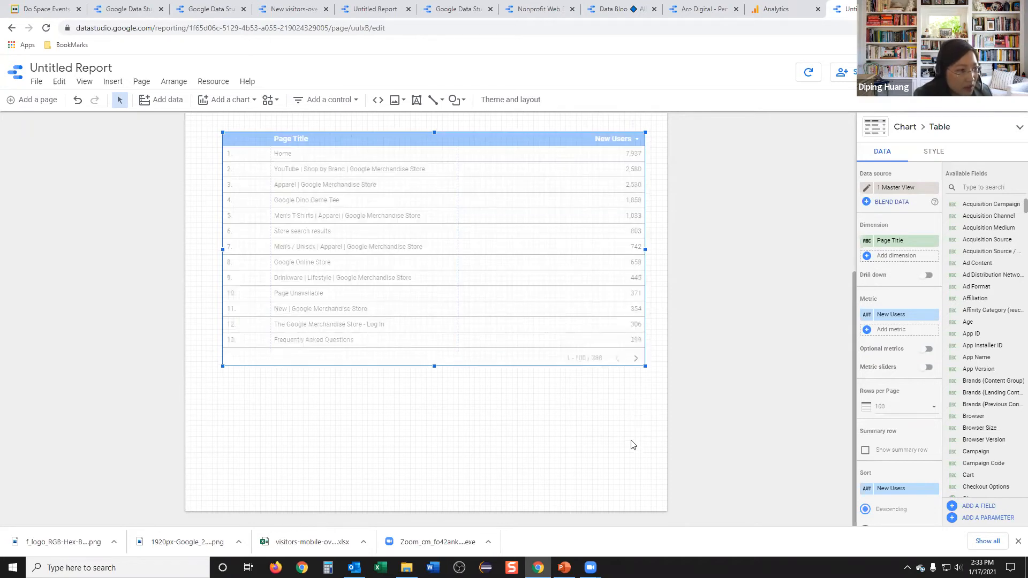
drag(630, 470, 630, 484)
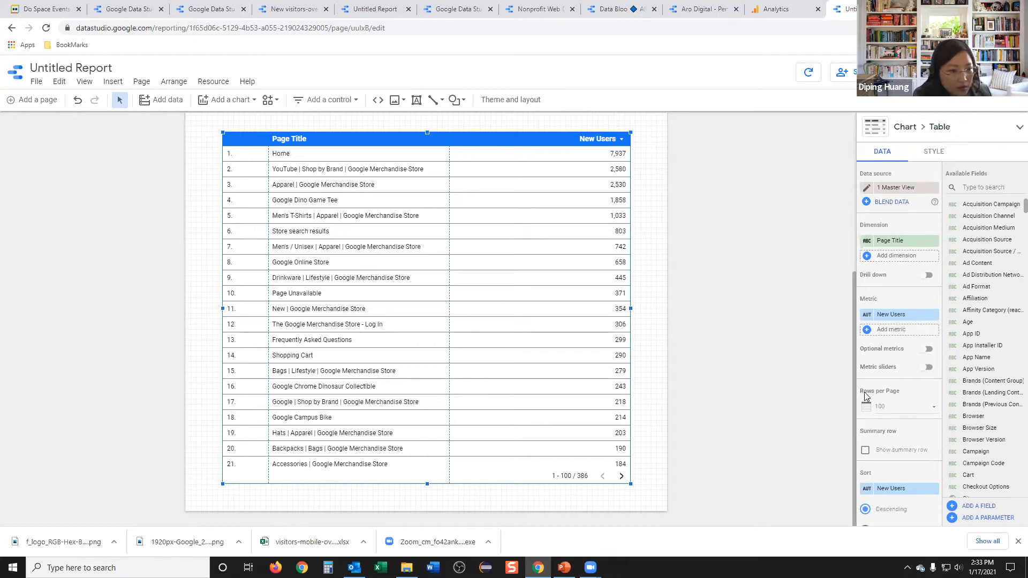
Step: Set the Page Title table to 10 rows per page and show its summary row
click(898, 409)
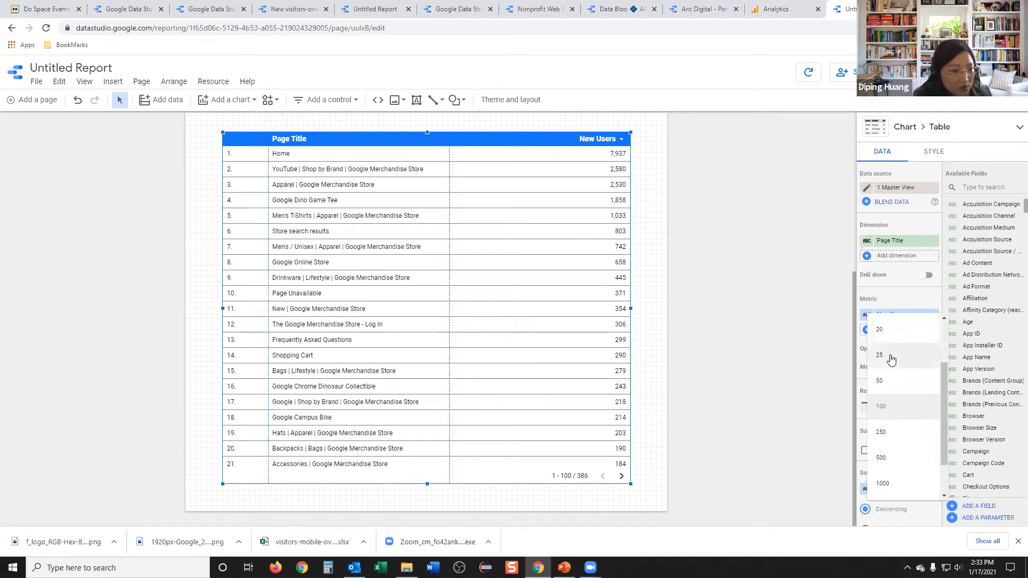
scroll(890, 359, up, 3)
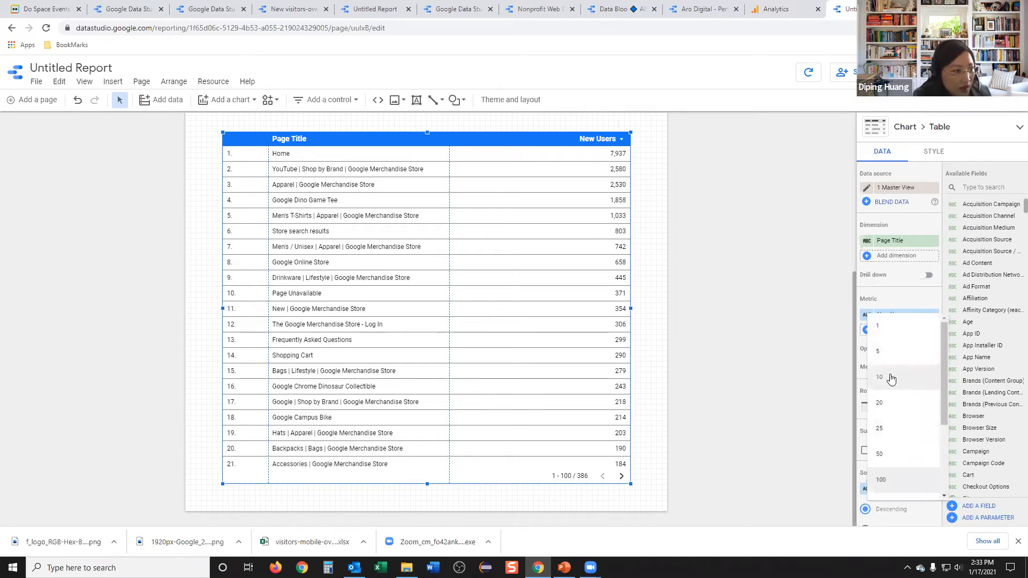
click(891, 378)
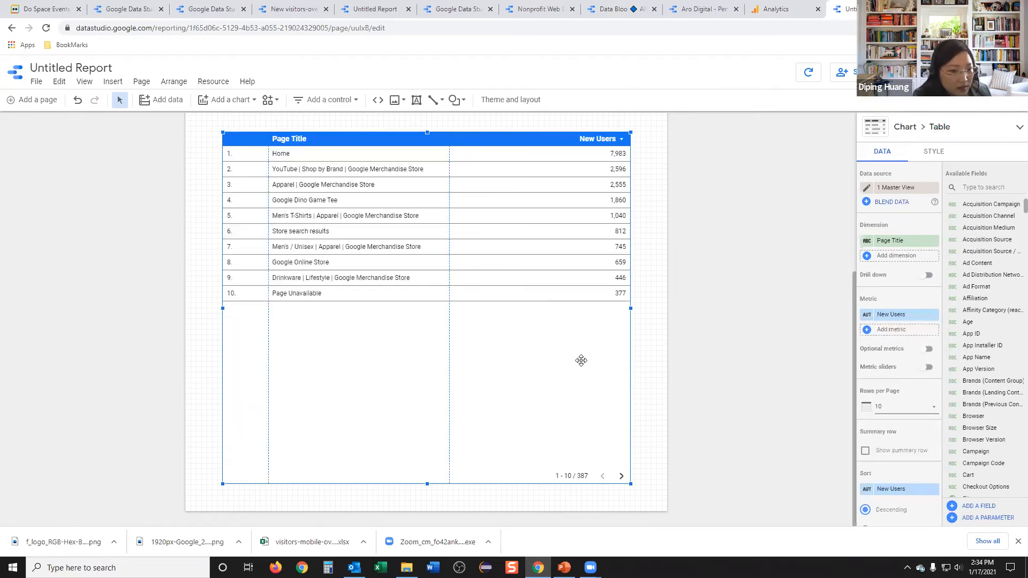
click(866, 451)
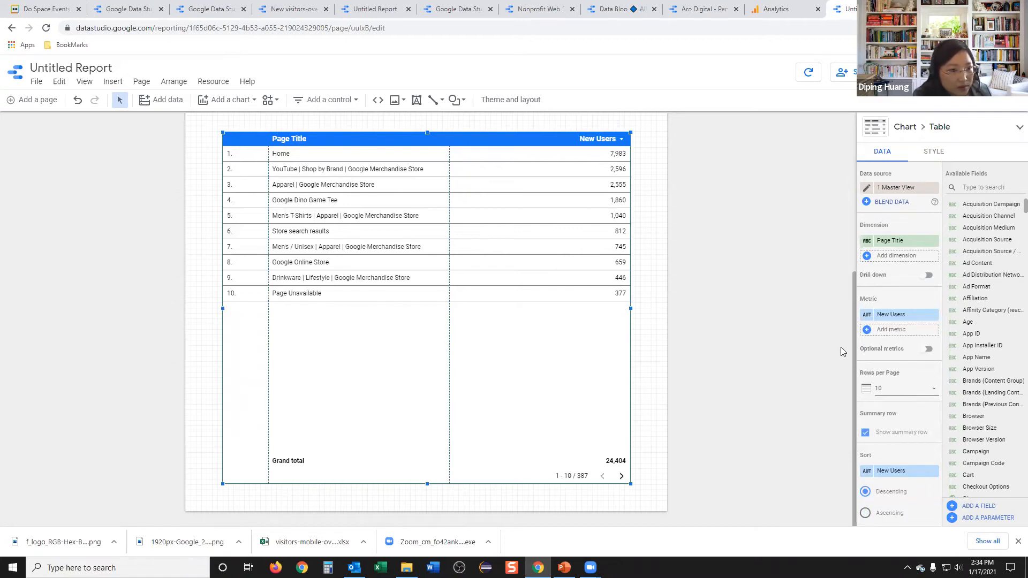
Step: Look over the table's sort, date range and filter settings, and switch its row numbers off and on again
scroll(919, 364, down, 3)
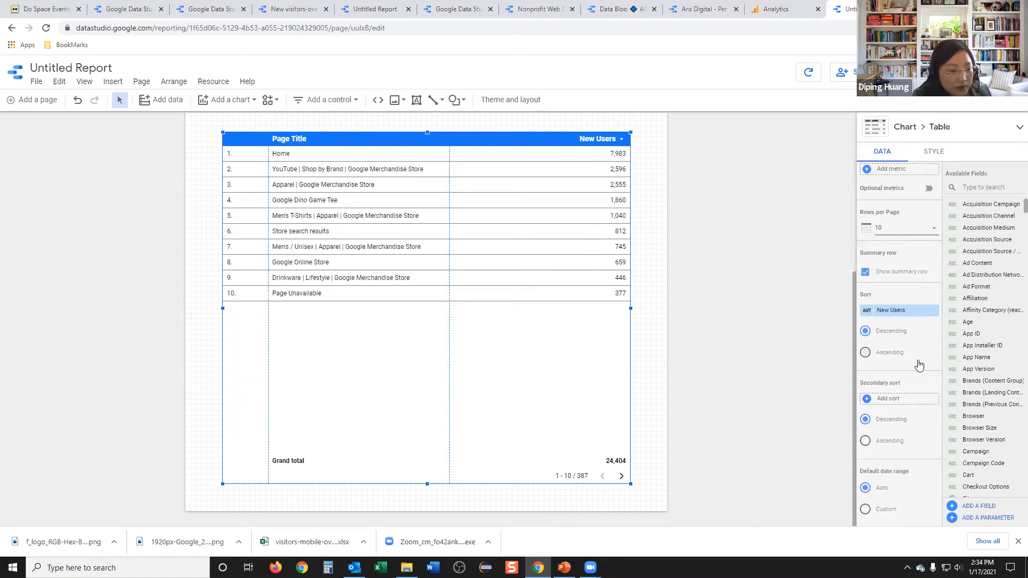
scroll(919, 364, down, 5)
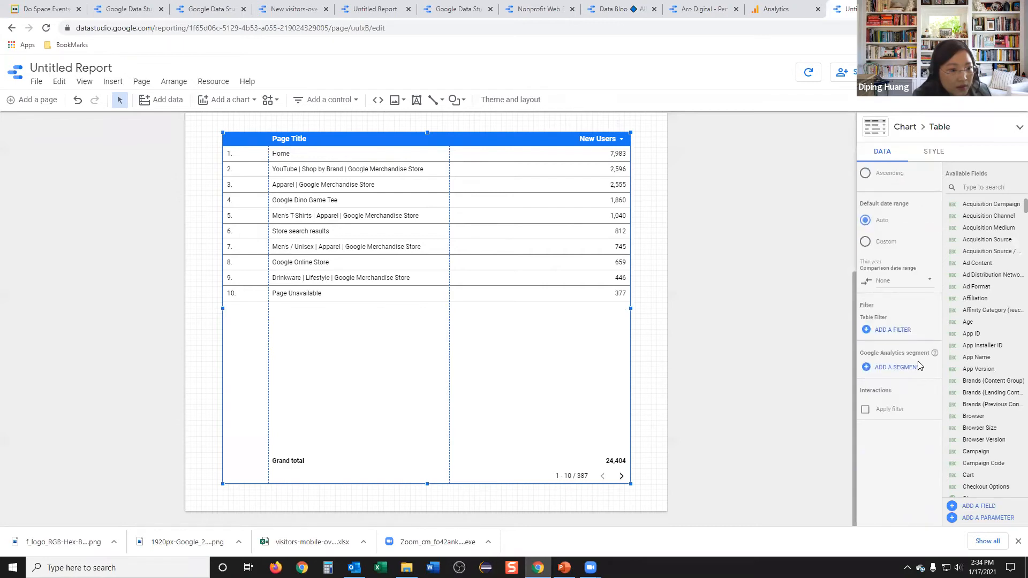
scroll(919, 365, up, 6)
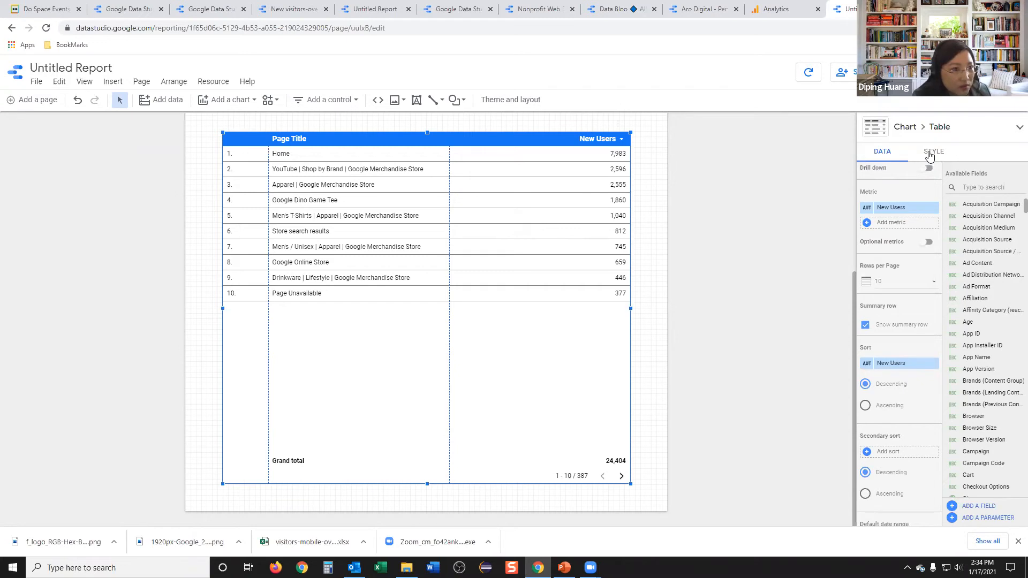
click(929, 156)
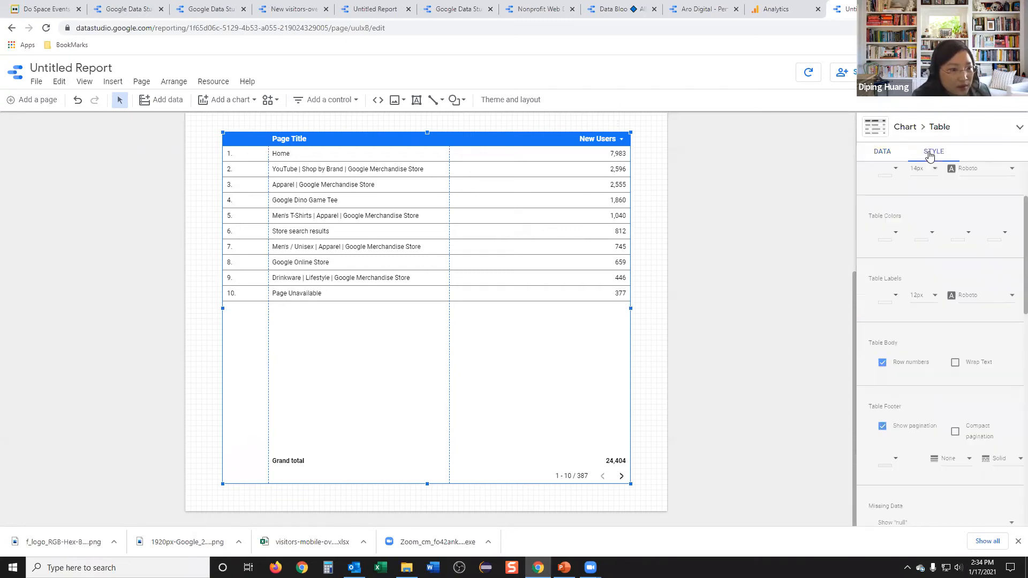
click(882, 363)
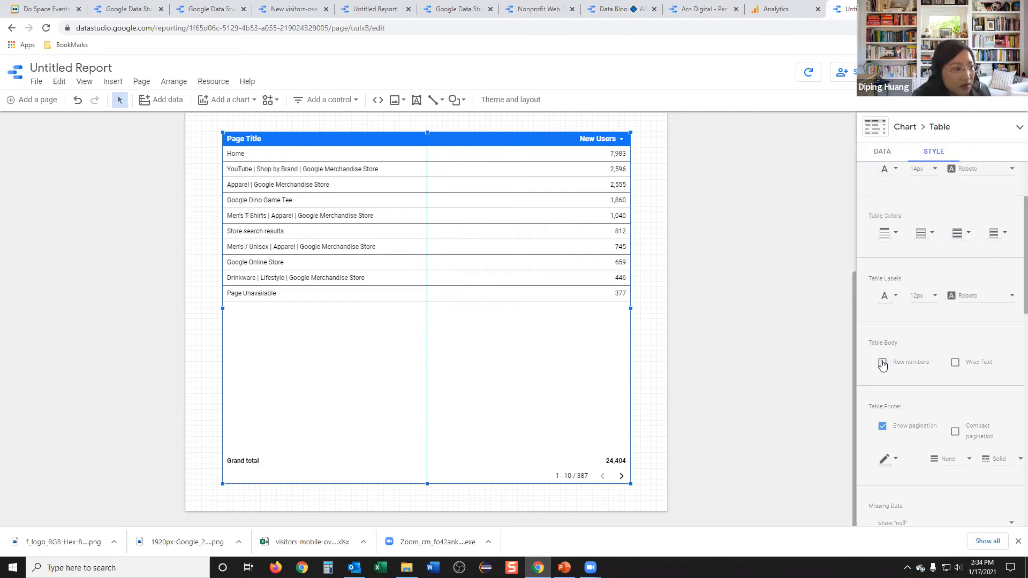
click(883, 363)
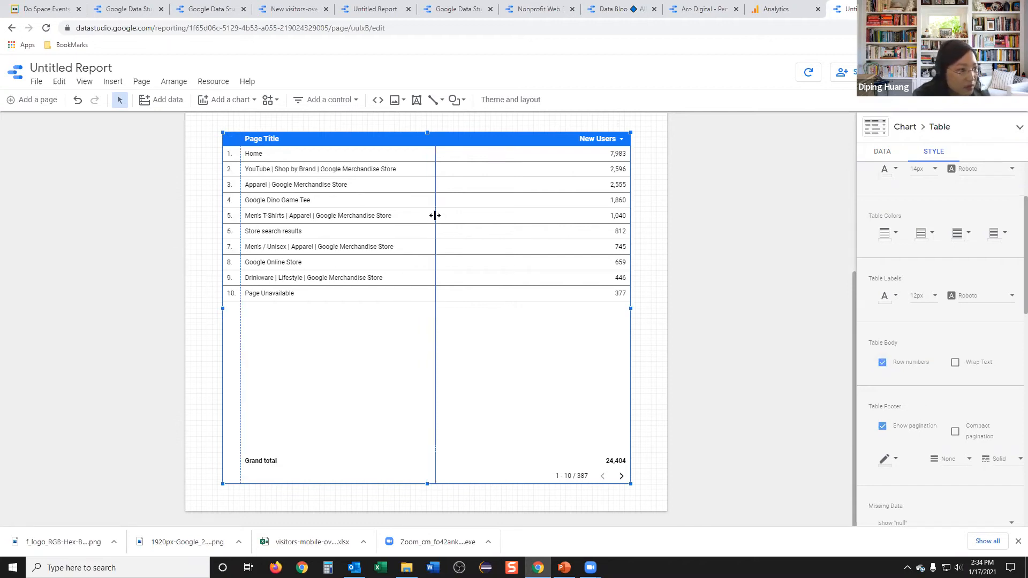
Step: Narrow the Page Title column and turn on text wrapping in the table body
drag(427, 218, 377, 227)
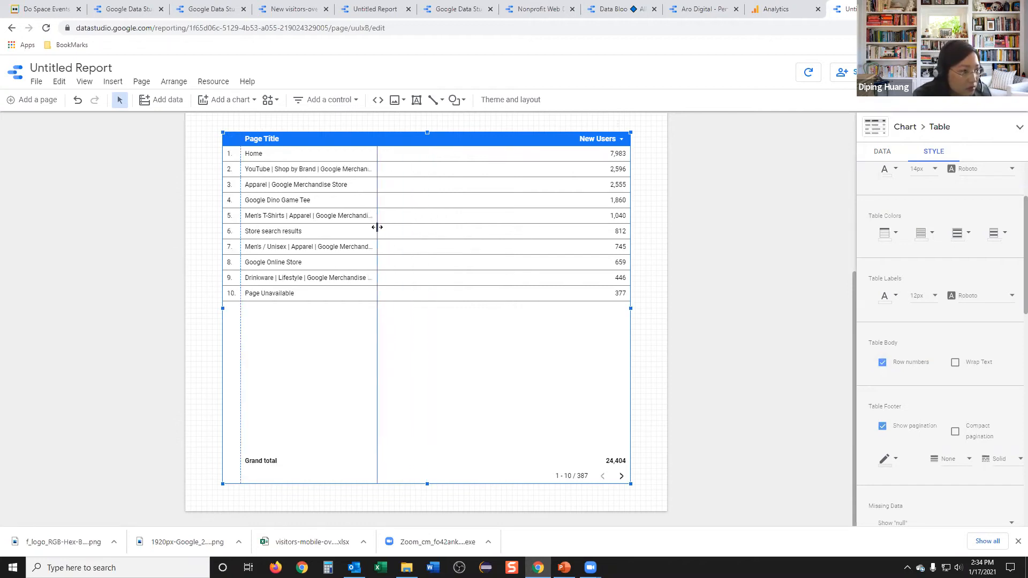
click(956, 367)
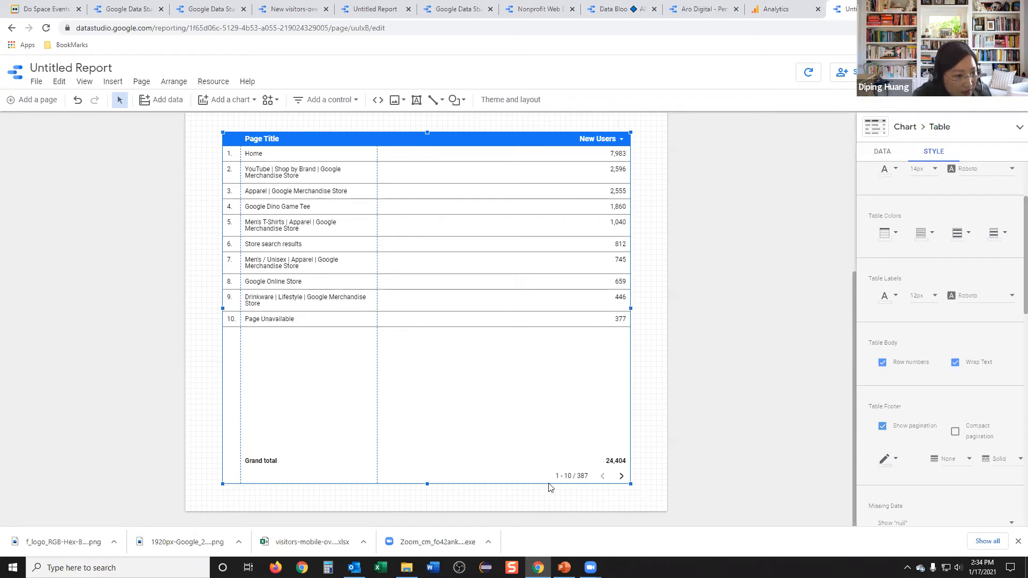
Step: Hide the table's pagination and show it again
click(881, 426)
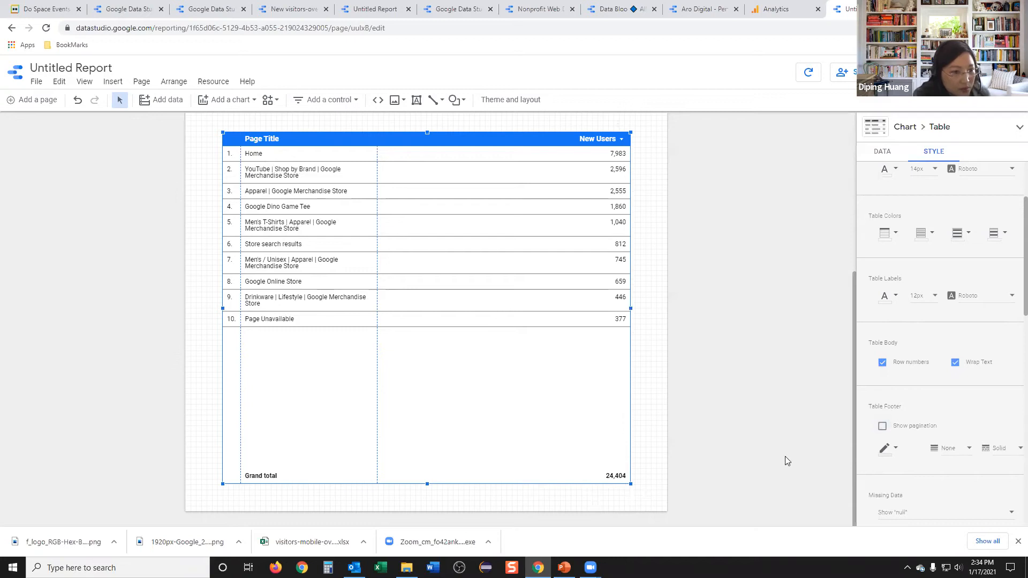
click(882, 427)
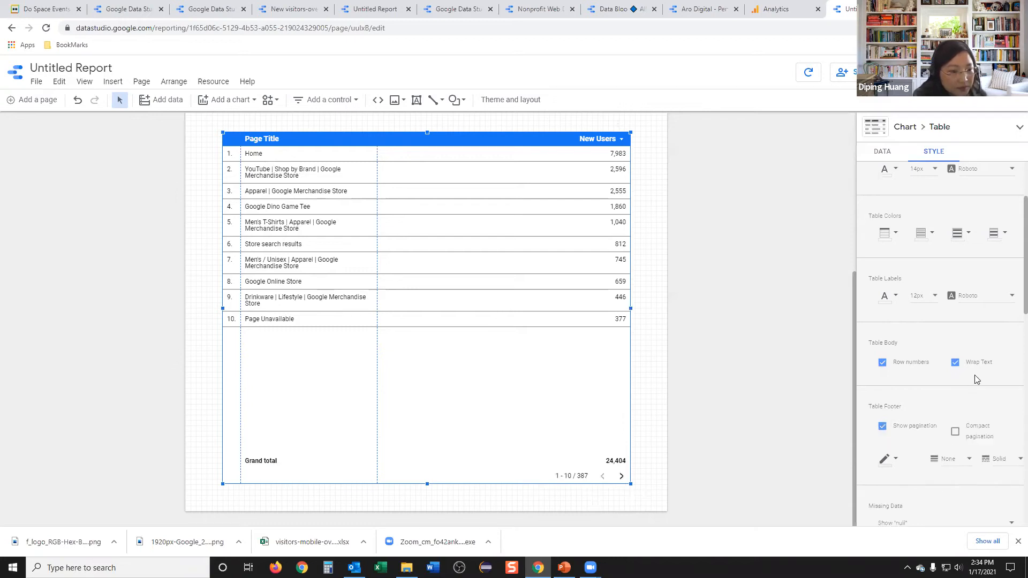
Step: Try center and right alignment on the New Users metric column and settle on left alignment
scroll(976, 379, down, 1)
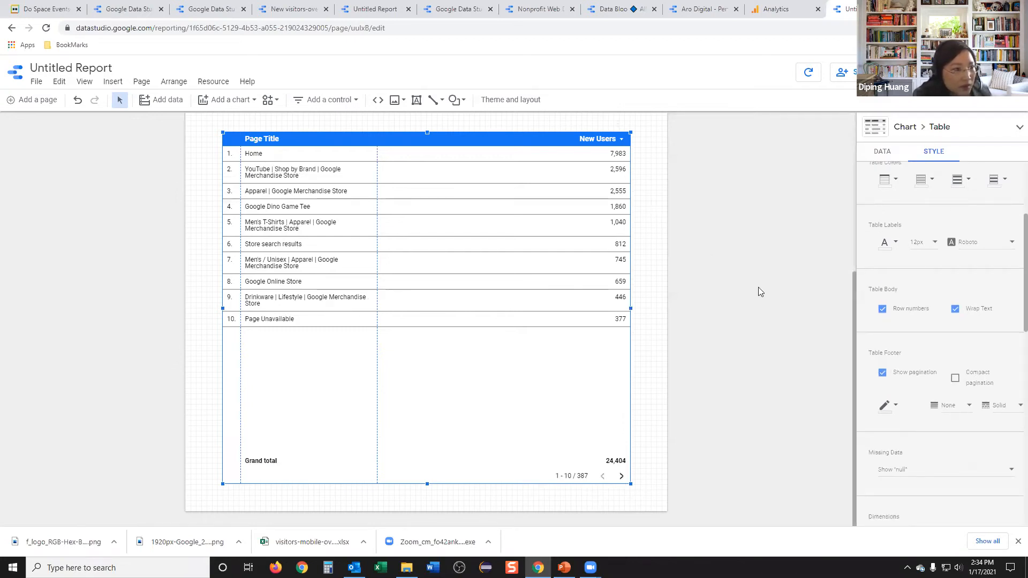
scroll(947, 433, down, 1)
scroll(949, 435, down, 1)
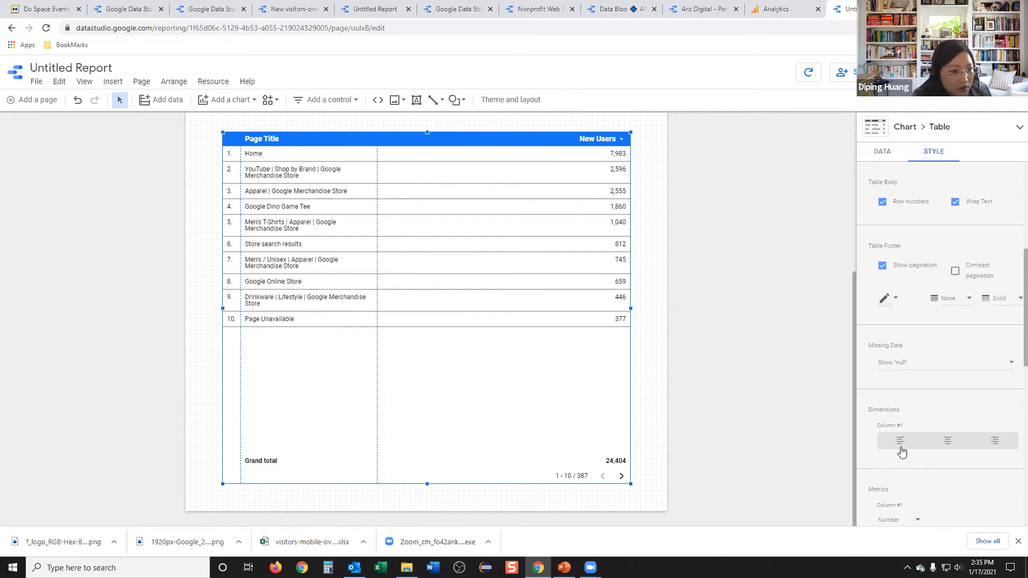
scroll(916, 386, down, 3)
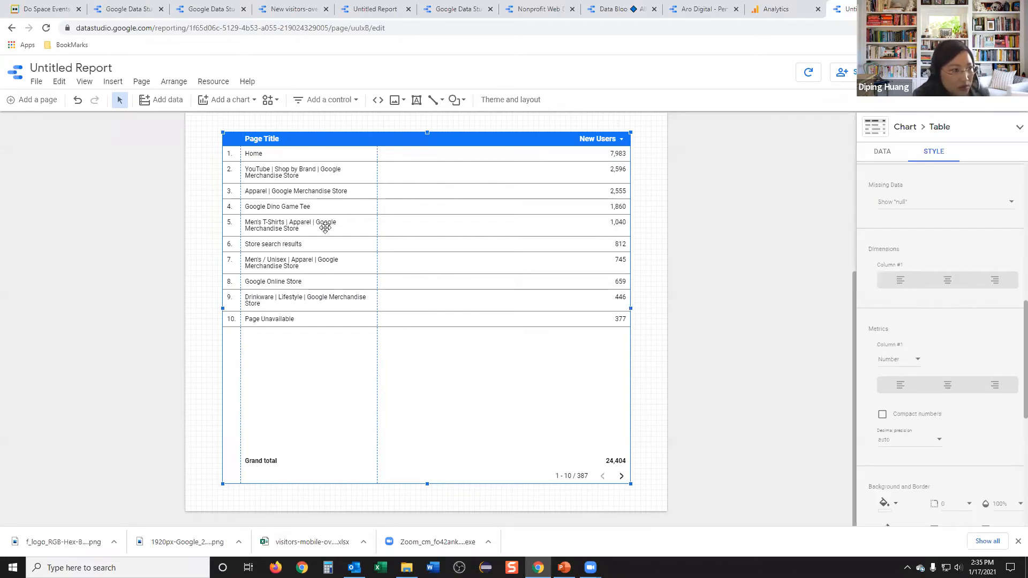
scroll(922, 376, down, 3)
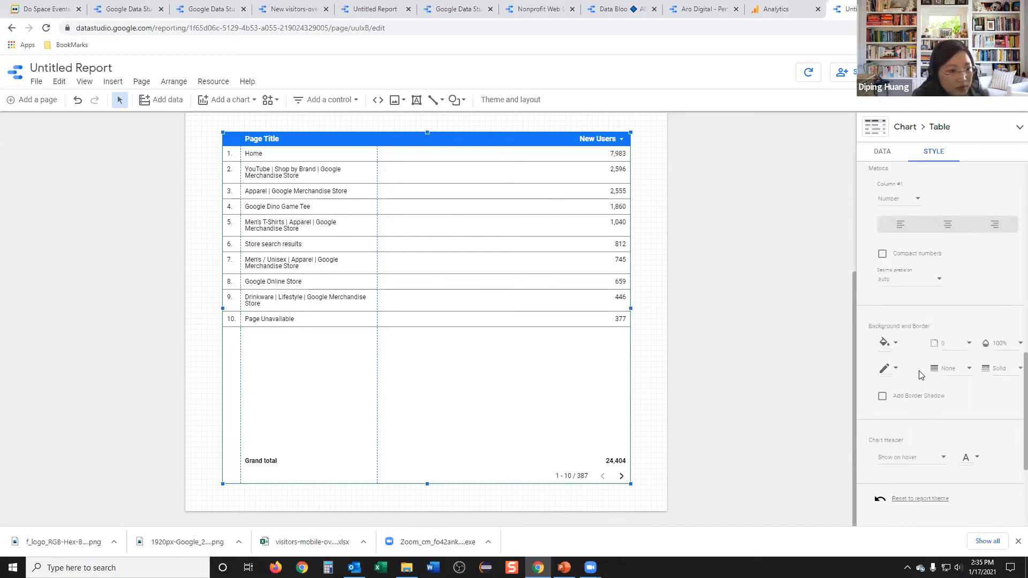
scroll(948, 356, up, 5)
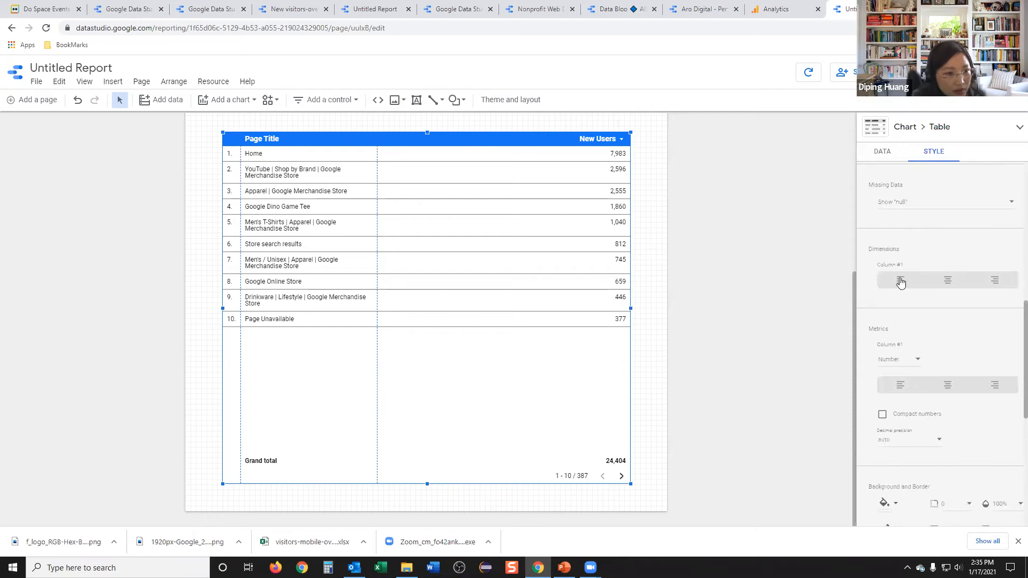
click(941, 389)
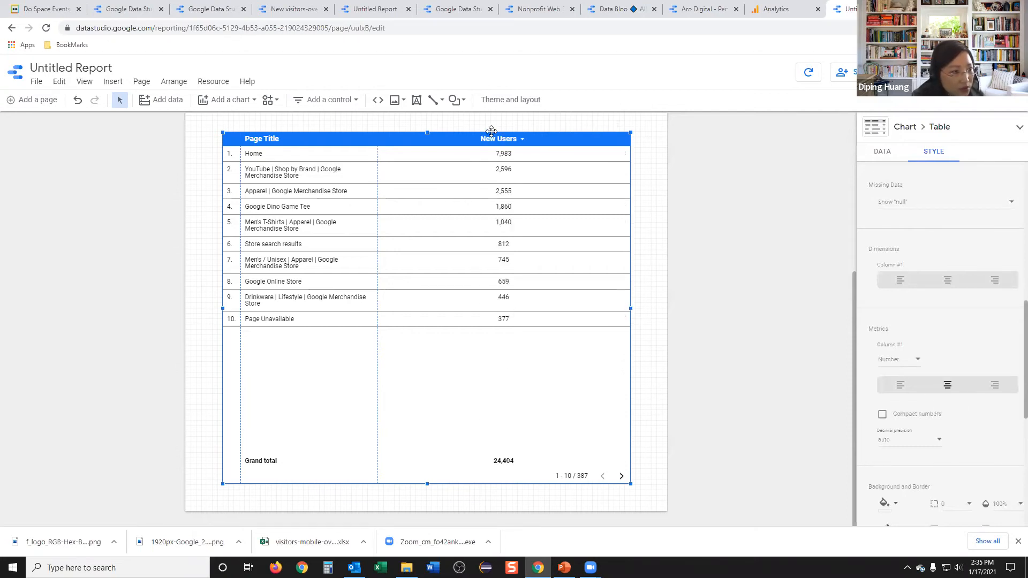
click(997, 397)
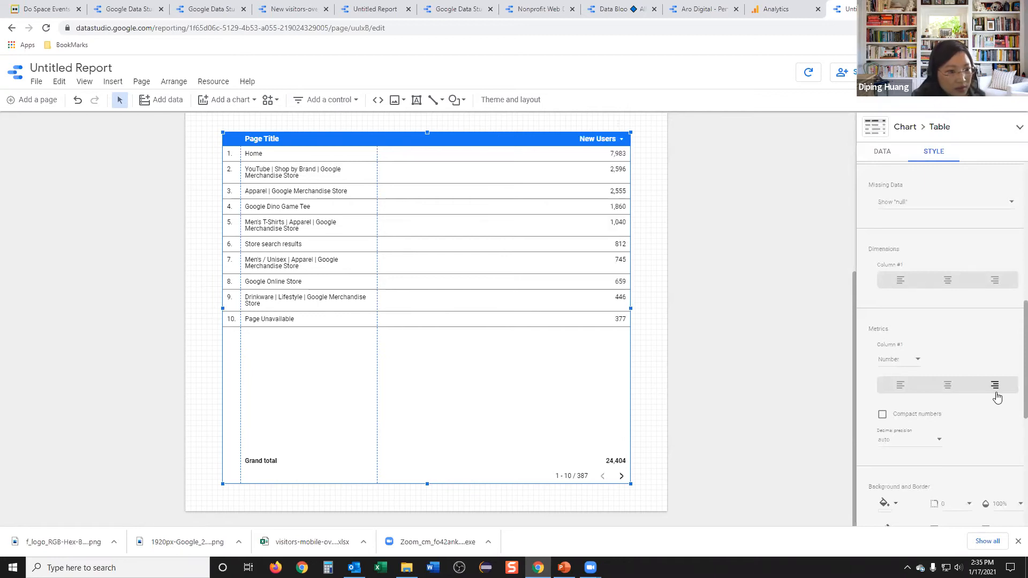
click(895, 388)
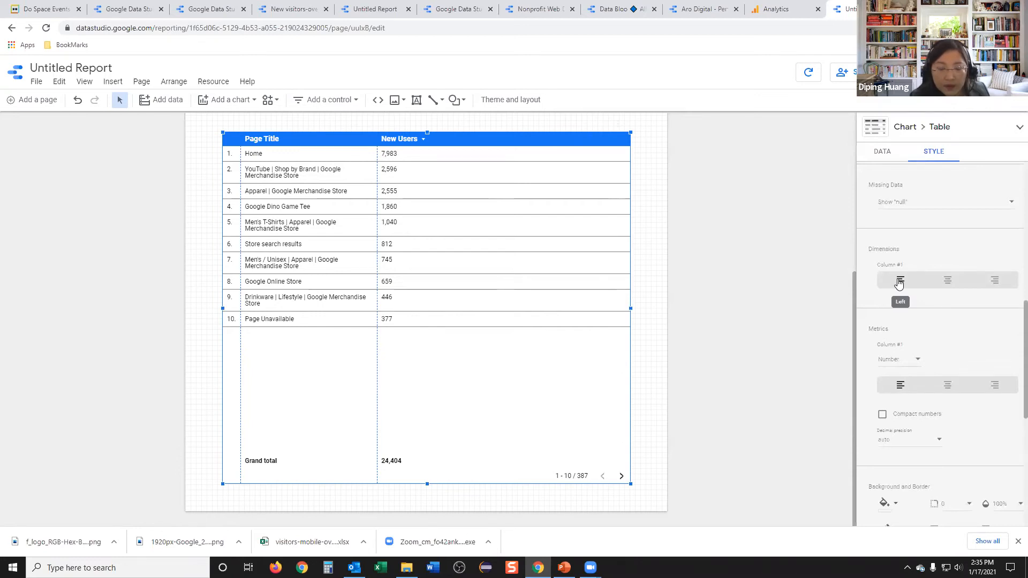
Step: Add a date range control between the horizontal line and the Page Title table
click(880, 153)
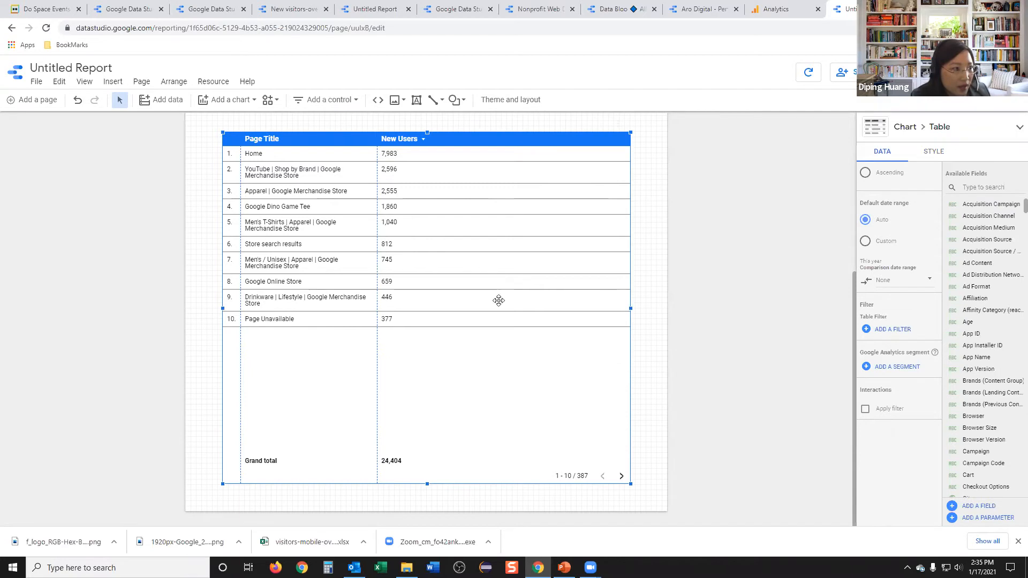
scroll(910, 305, up, 6)
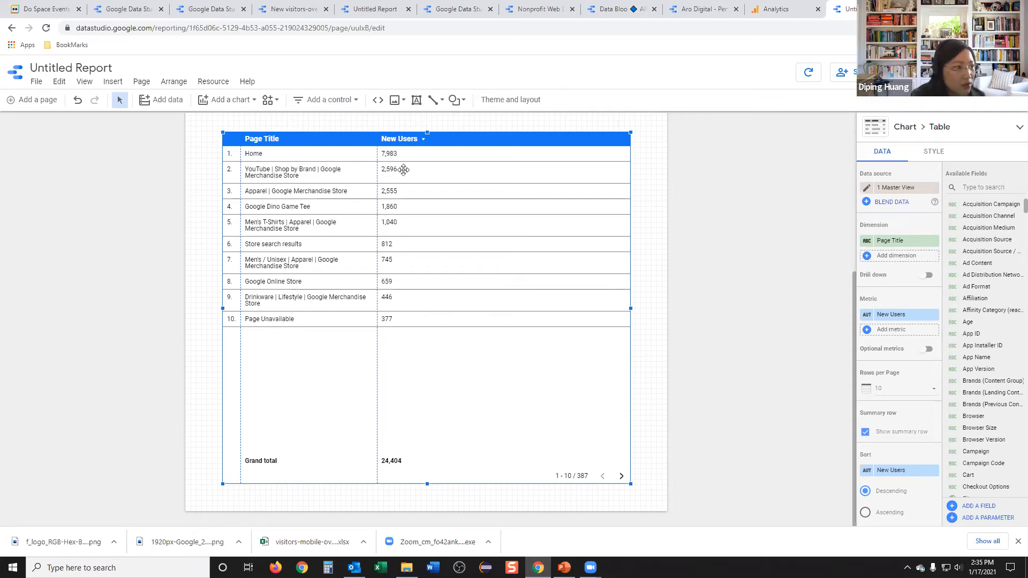
scroll(471, 272, up, 1)
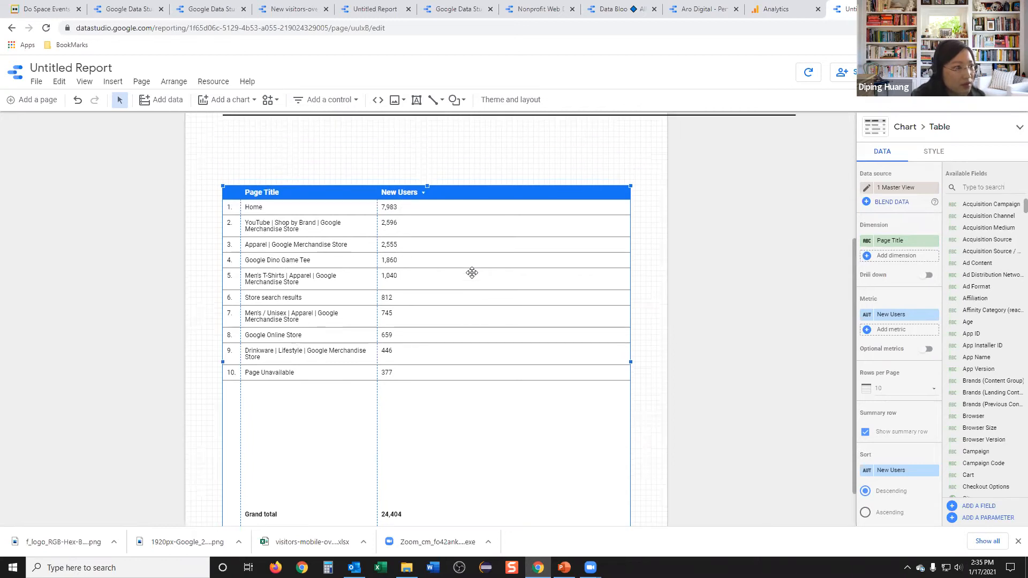
scroll(471, 273, down, 1)
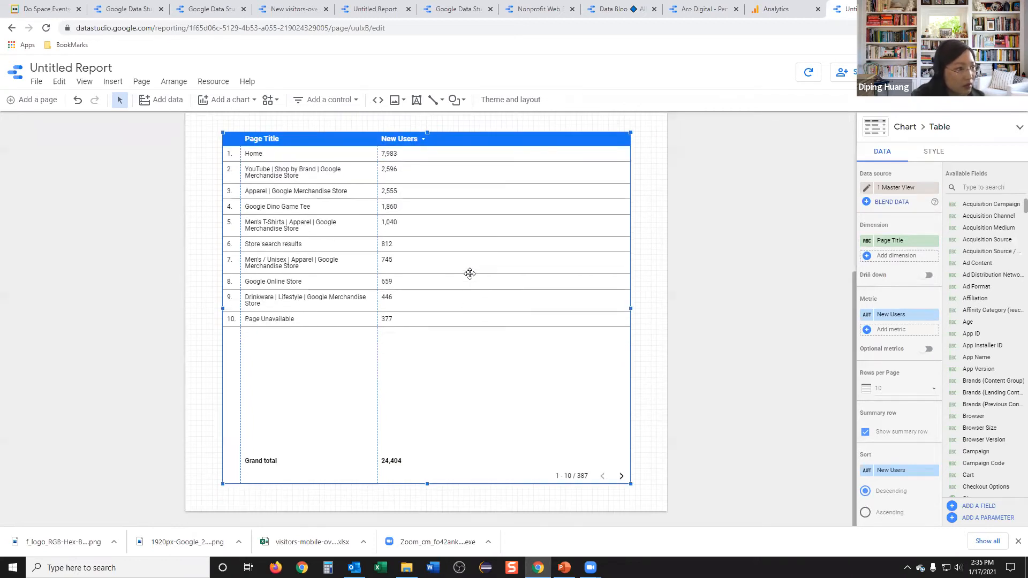
scroll(469, 271, up, 2)
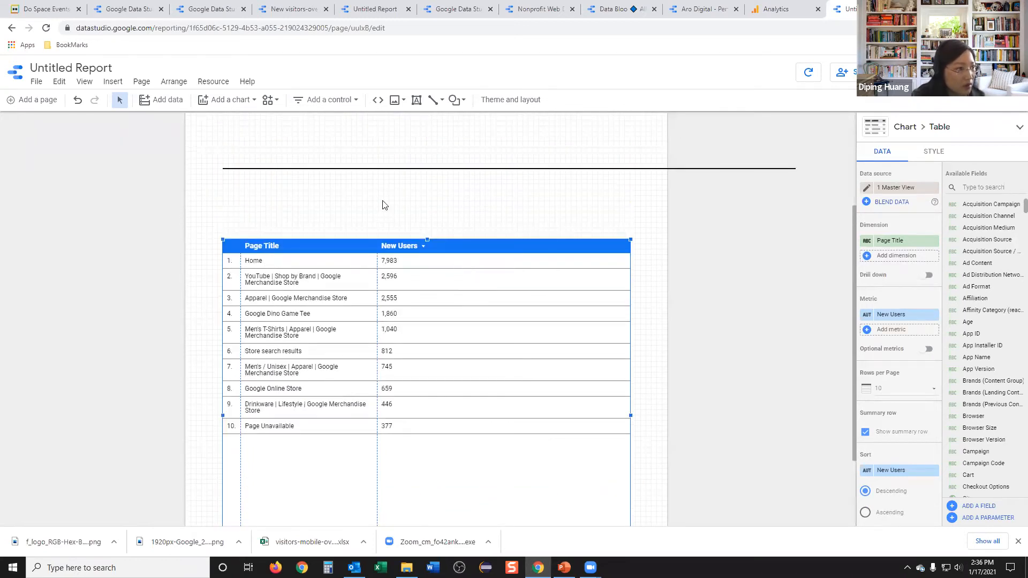
click(343, 102)
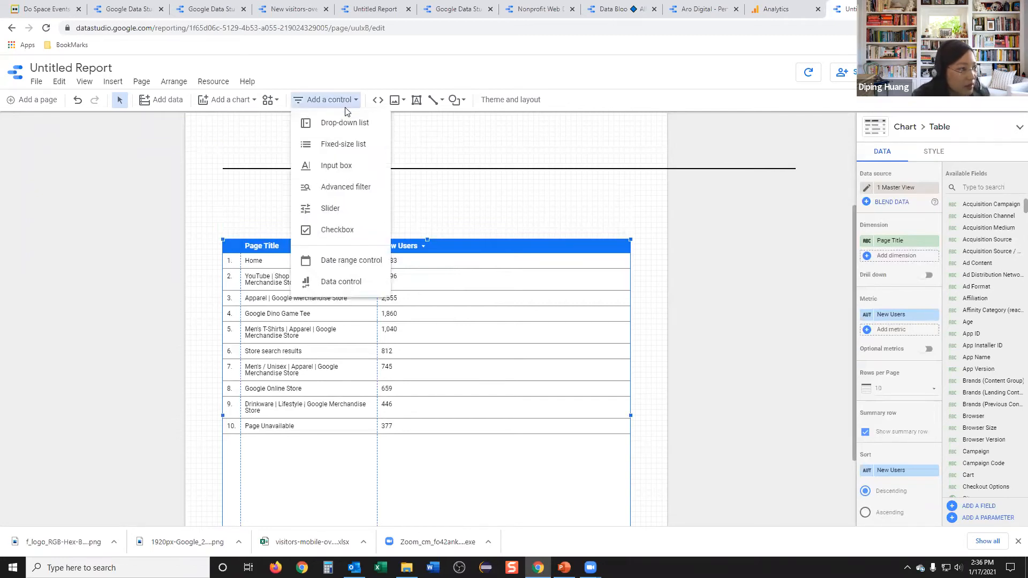
click(362, 262)
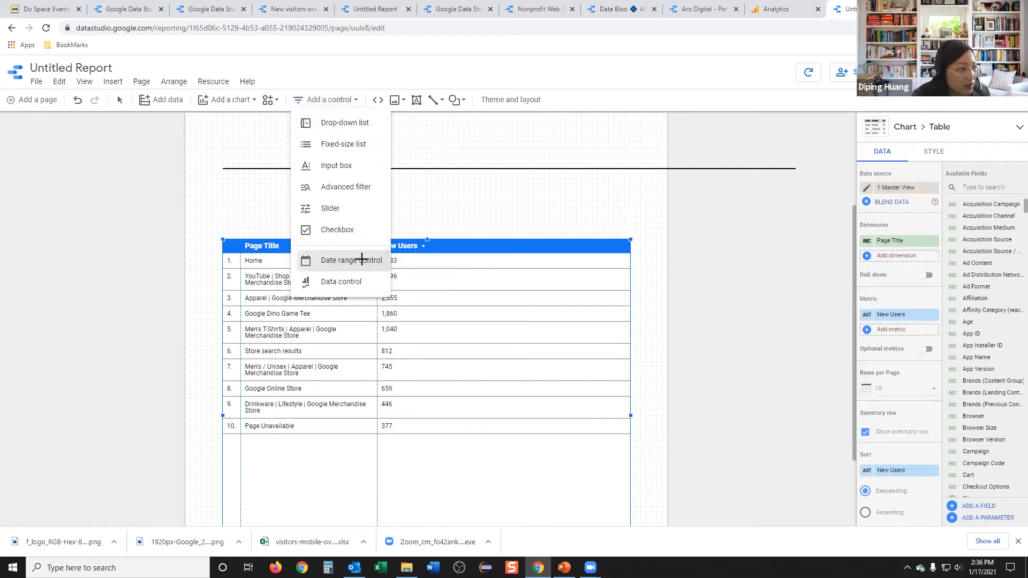
drag(400, 184, 616, 212)
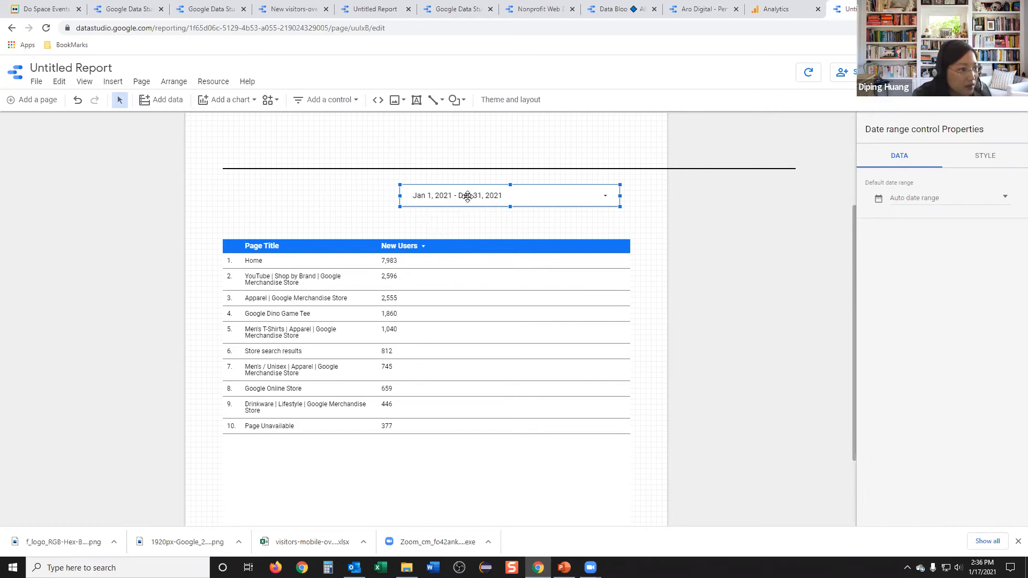
Step: Set the new date range control's default date range to Last quarter
click(941, 201)
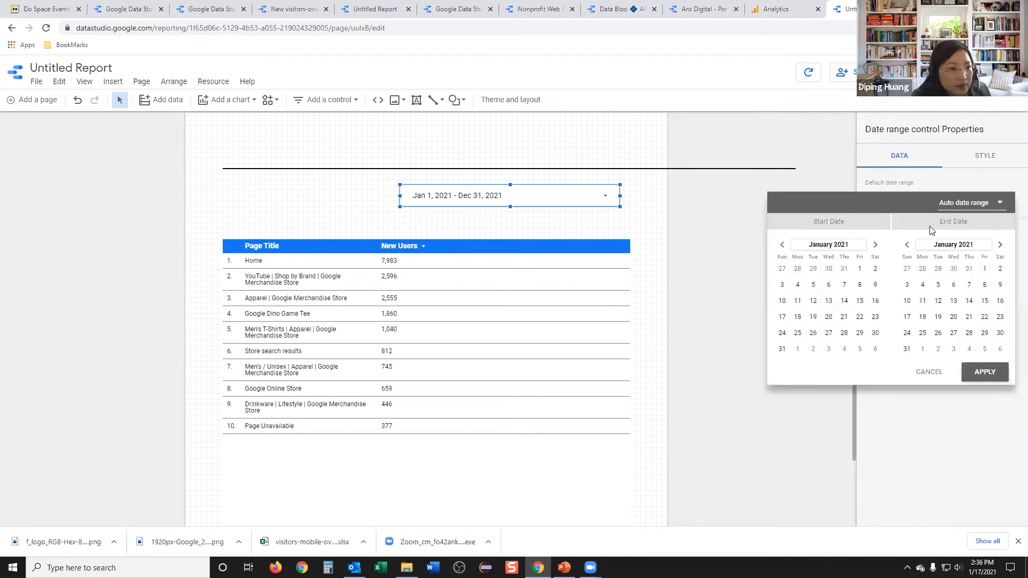
click(973, 203)
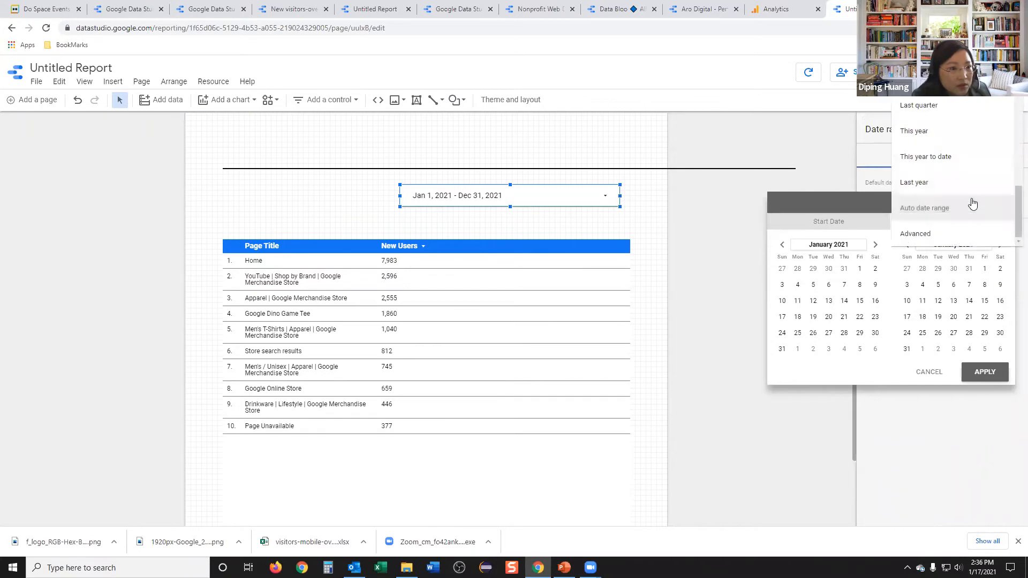
click(931, 107)
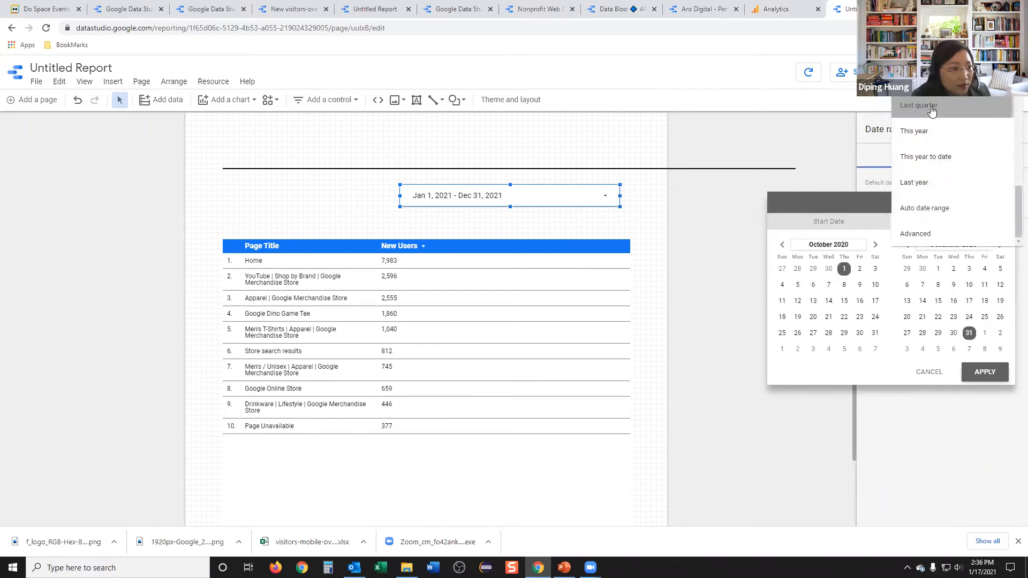
click(973, 372)
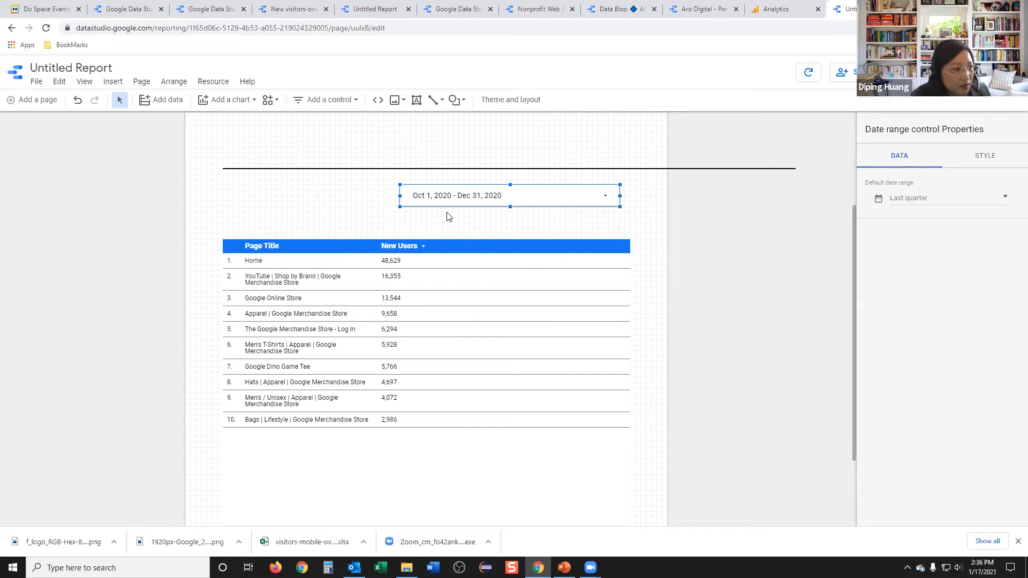
Step: Shift the Page Title table slightly up and to the left on the canvas
click(446, 299)
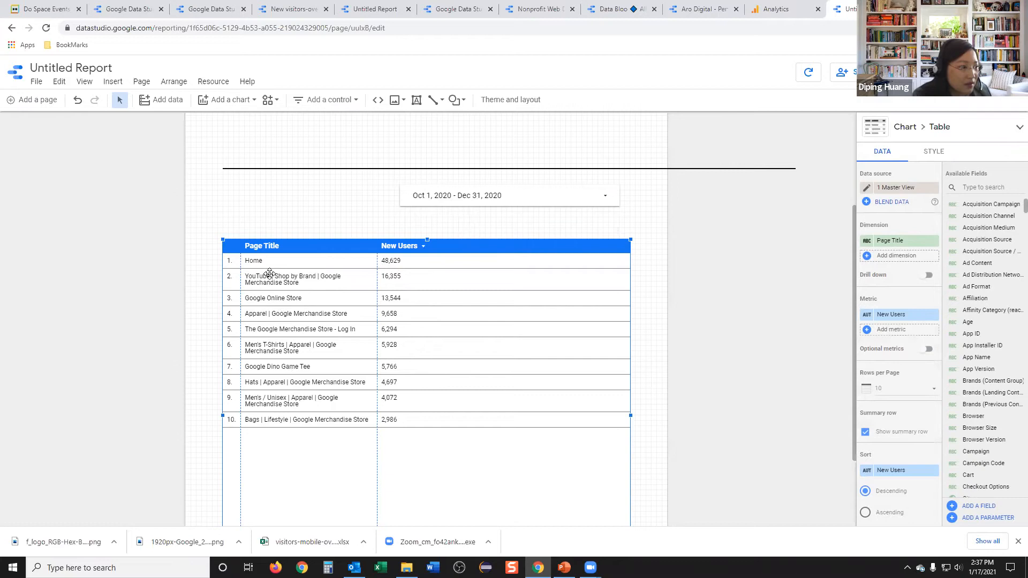
drag(301, 245, 295, 236)
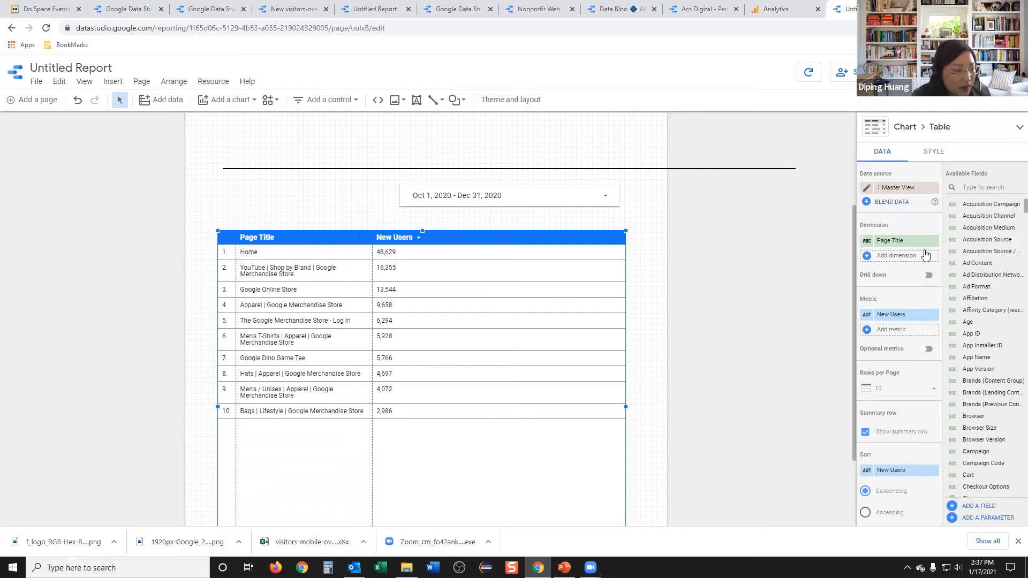
Step: Start a new filter for the table with an Exclude condition
scroll(893, 408, down, 6)
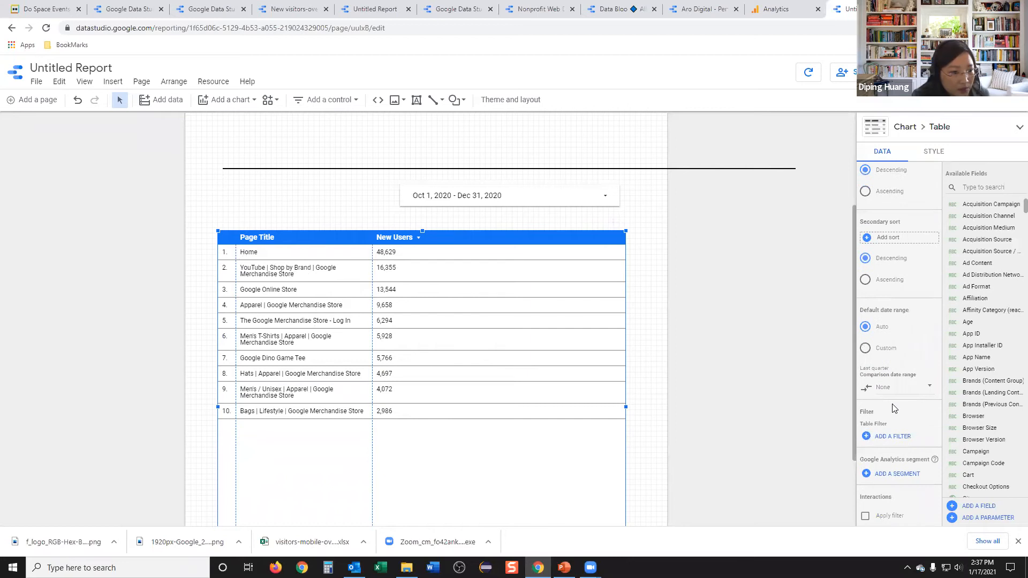
click(880, 438)
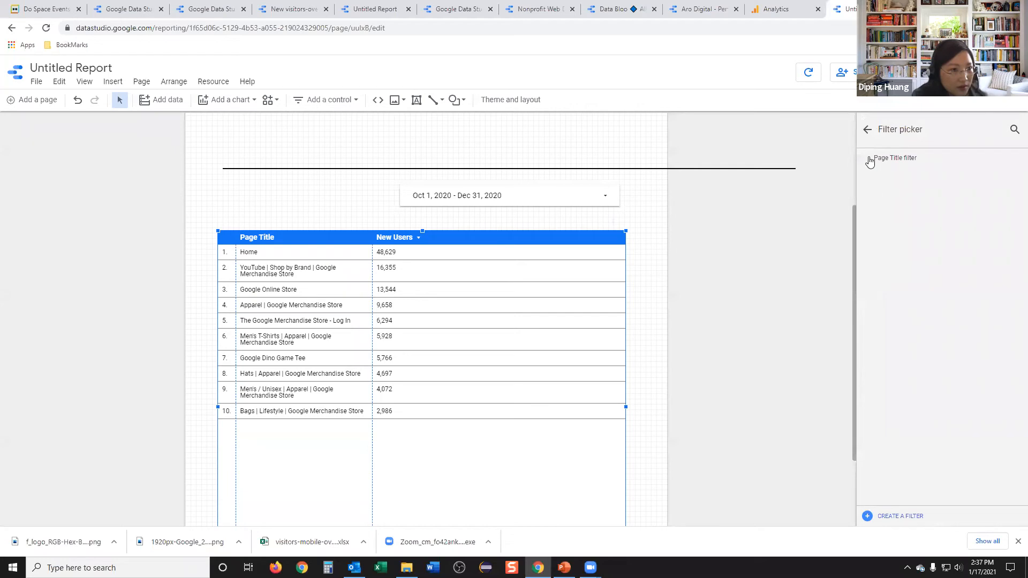
click(868, 131)
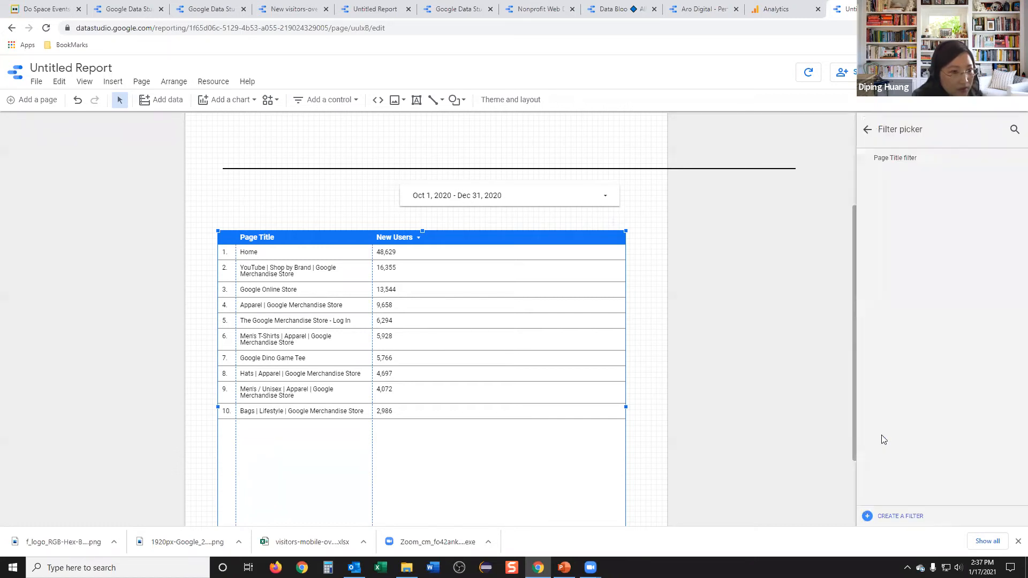
click(898, 517)
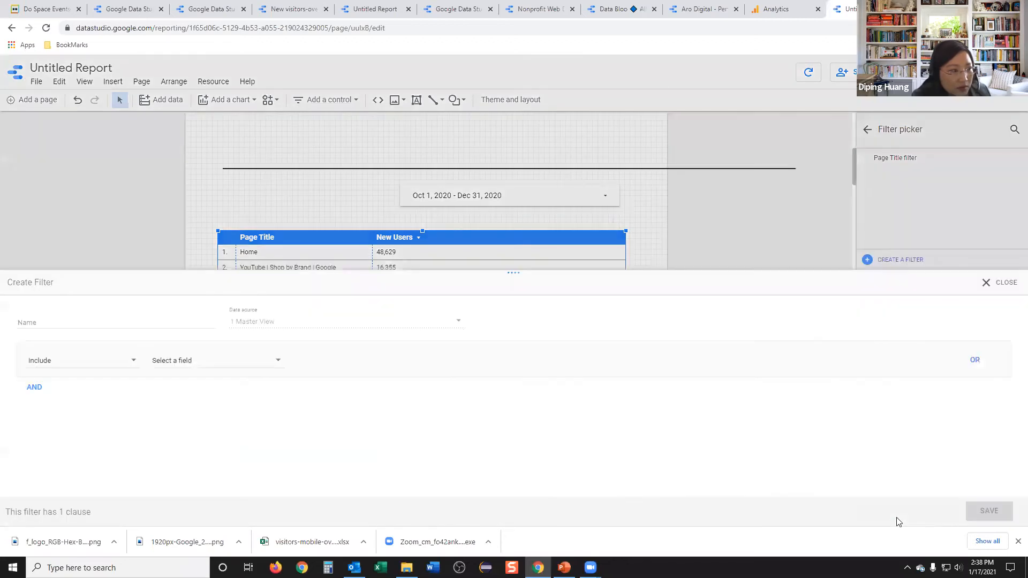
click(92, 364)
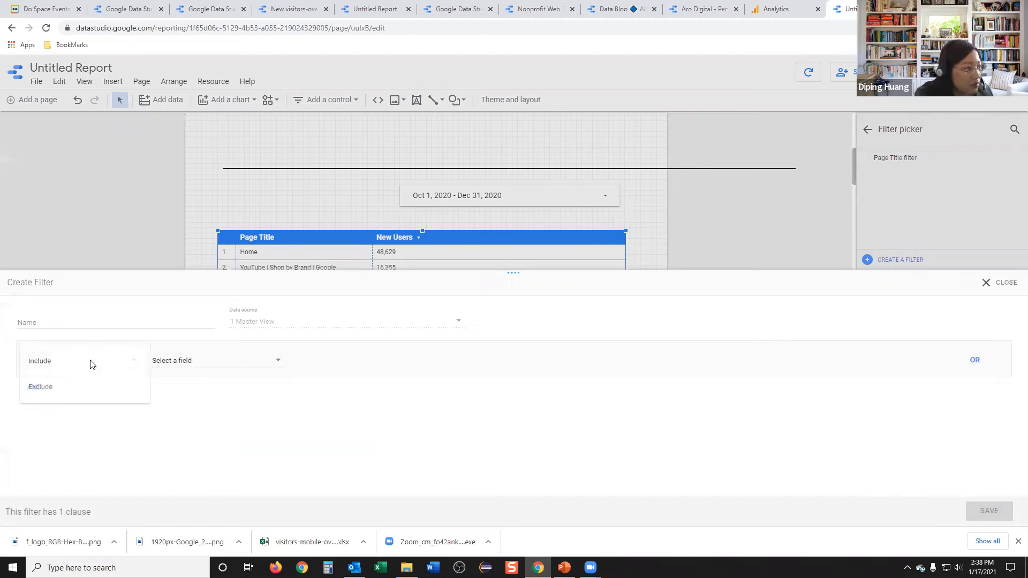
click(85, 393)
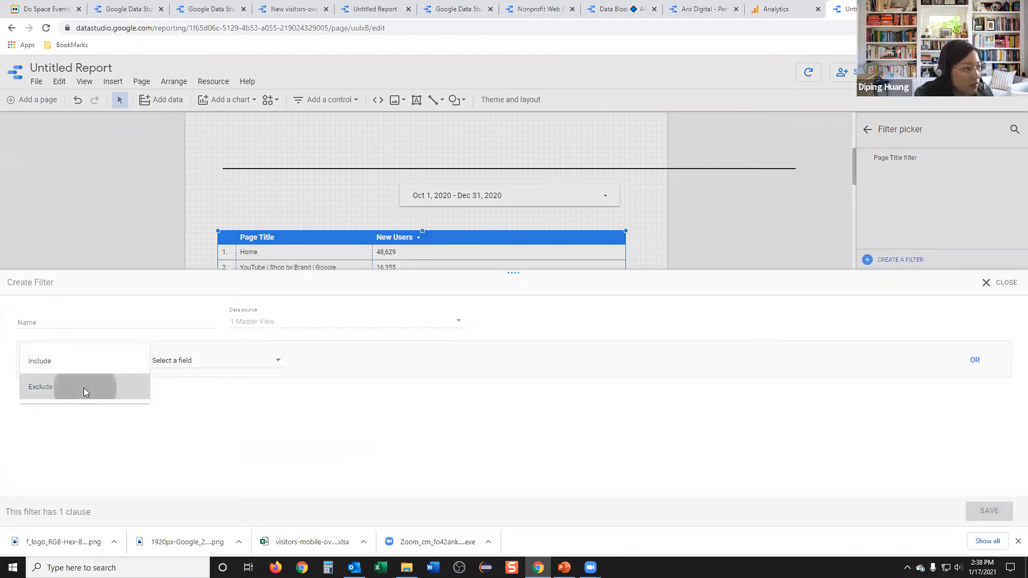
Step: Define the exclusion as Page Title Equal to (=) "home" and save the filter
click(168, 366)
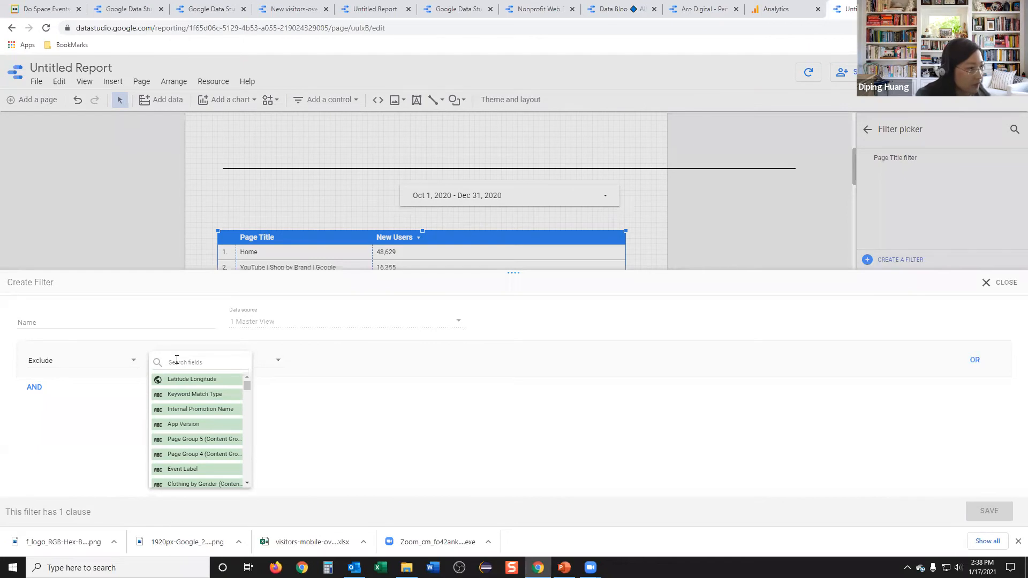
click(177, 361)
click(182, 383)
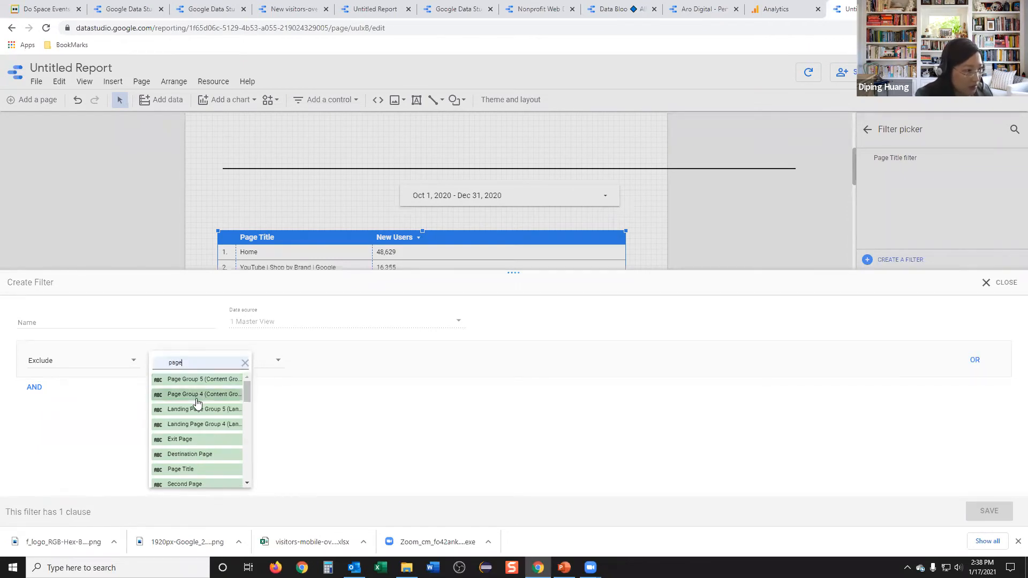
click(196, 469)
click(307, 363)
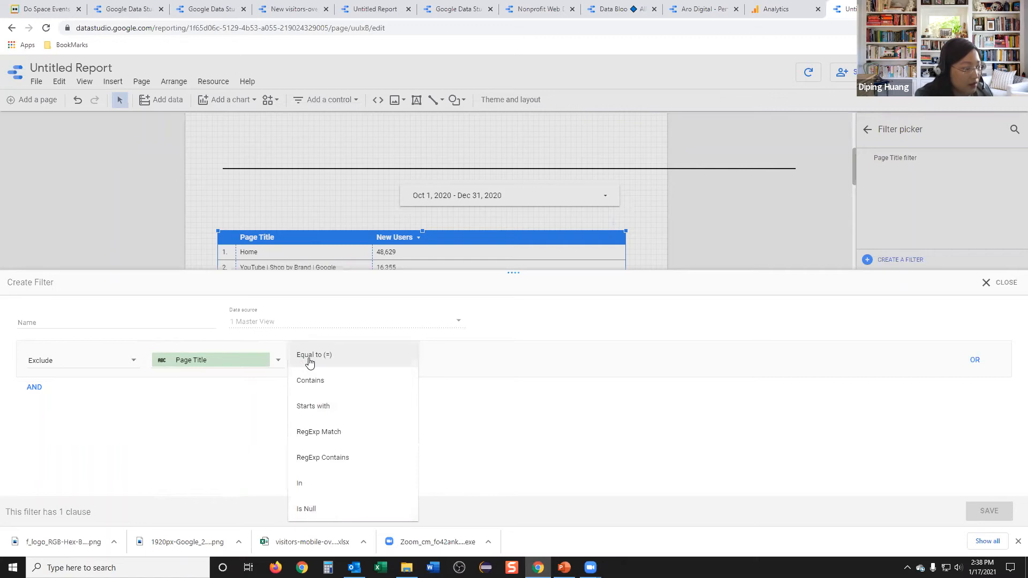
click(310, 359)
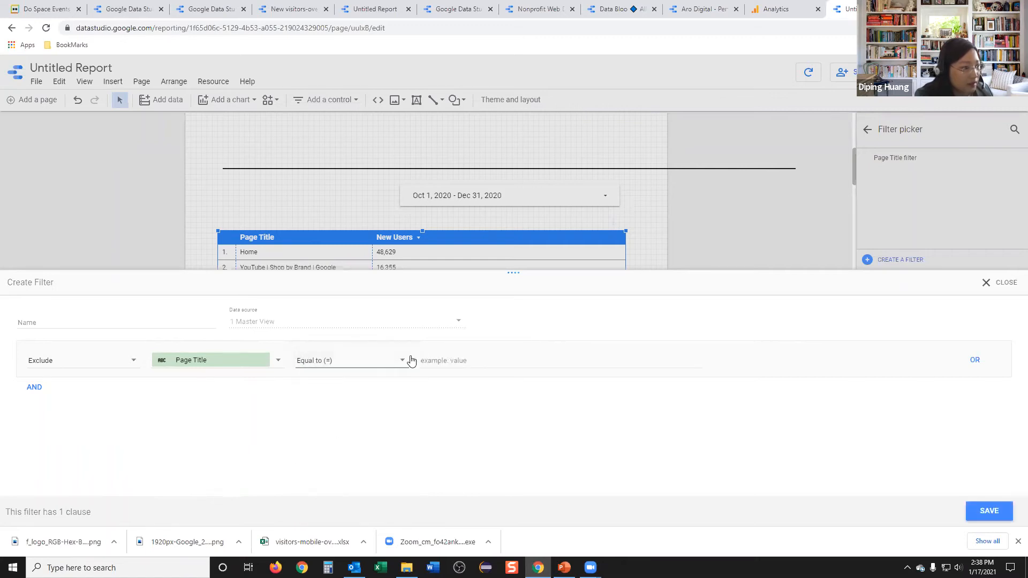
click(432, 362)
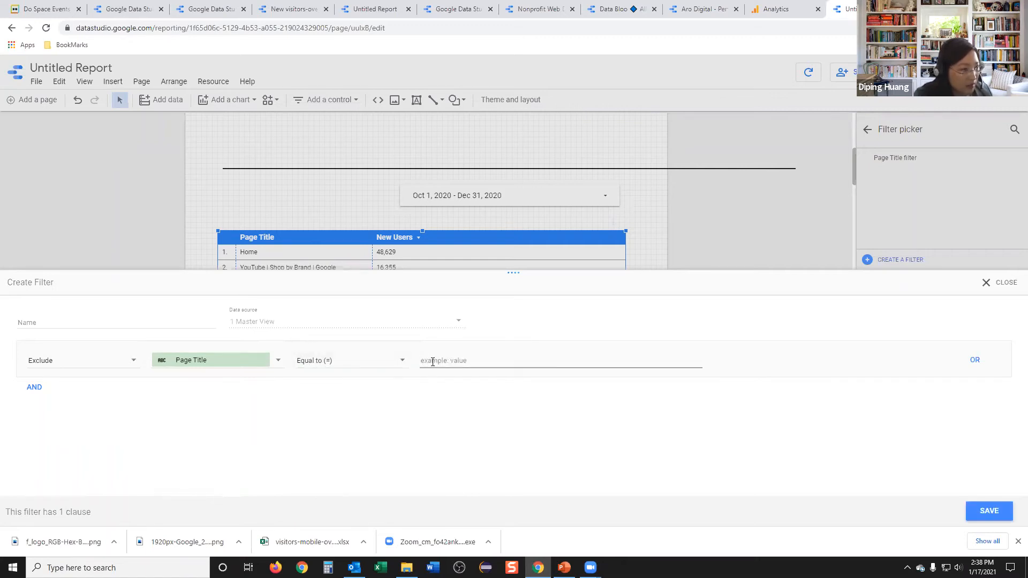
text(home)
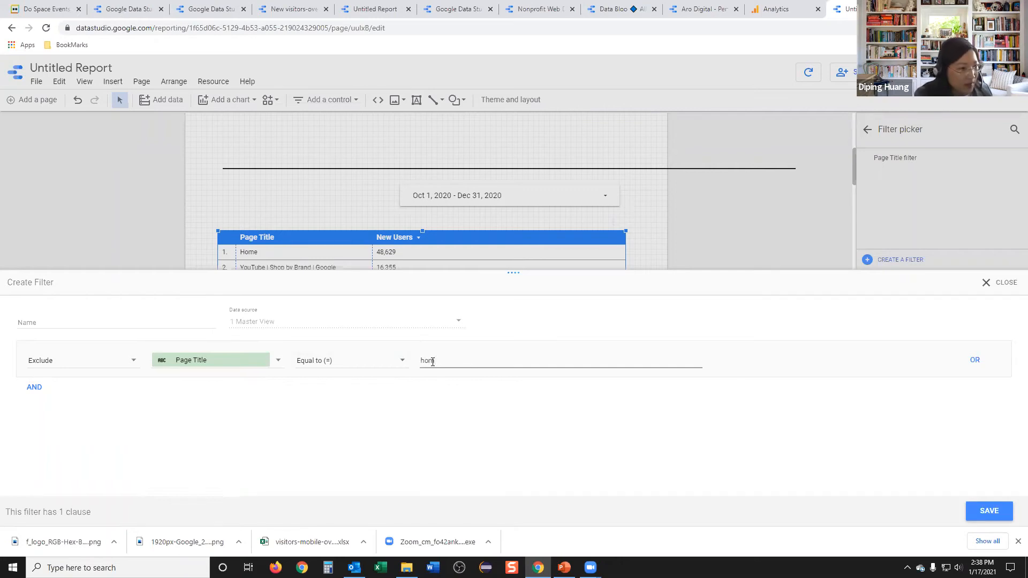
click(980, 517)
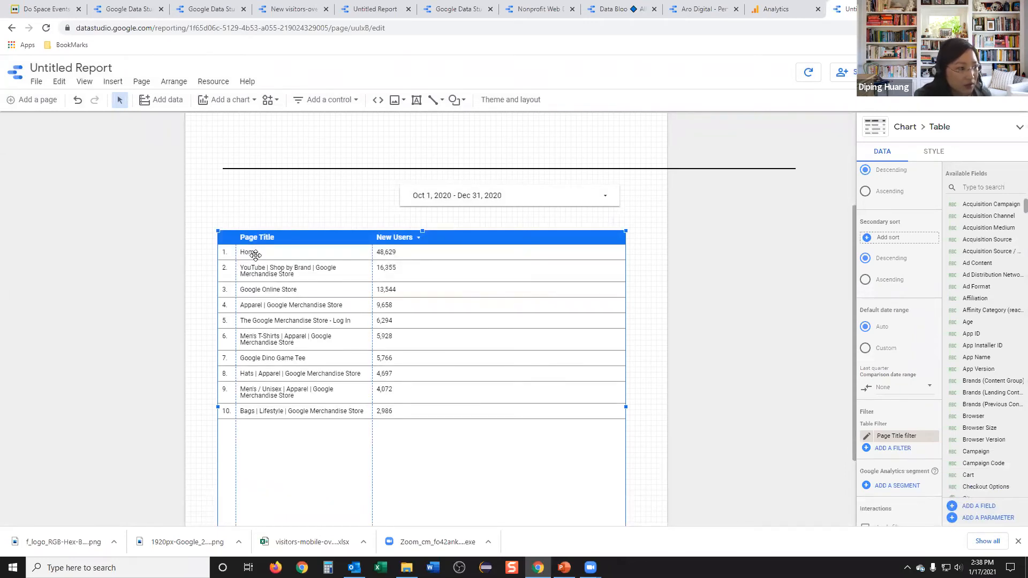
Step: Change the Page Title filter's value to "Home", save it, and remove the filter from the table
click(868, 439)
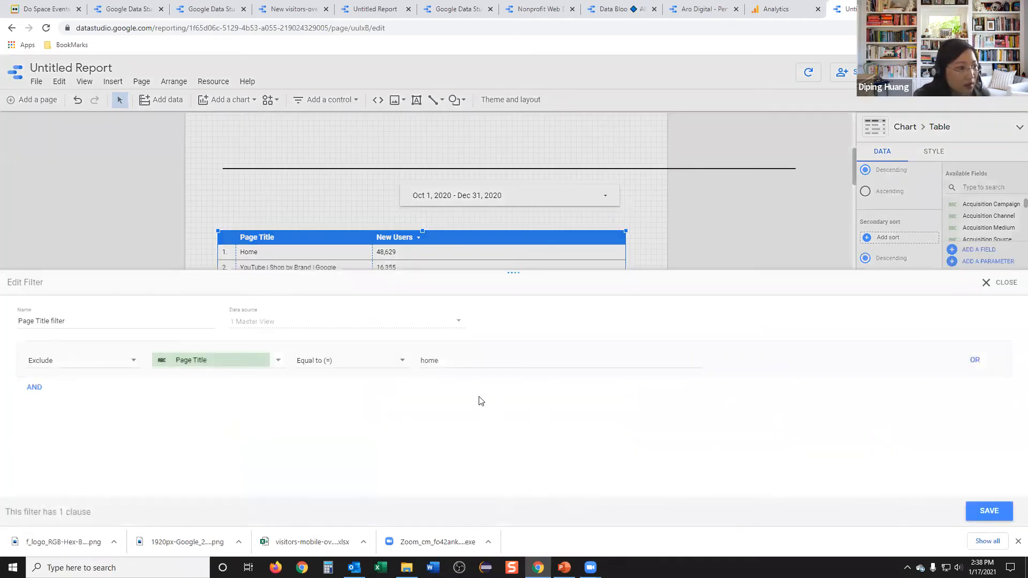
click(422, 361)
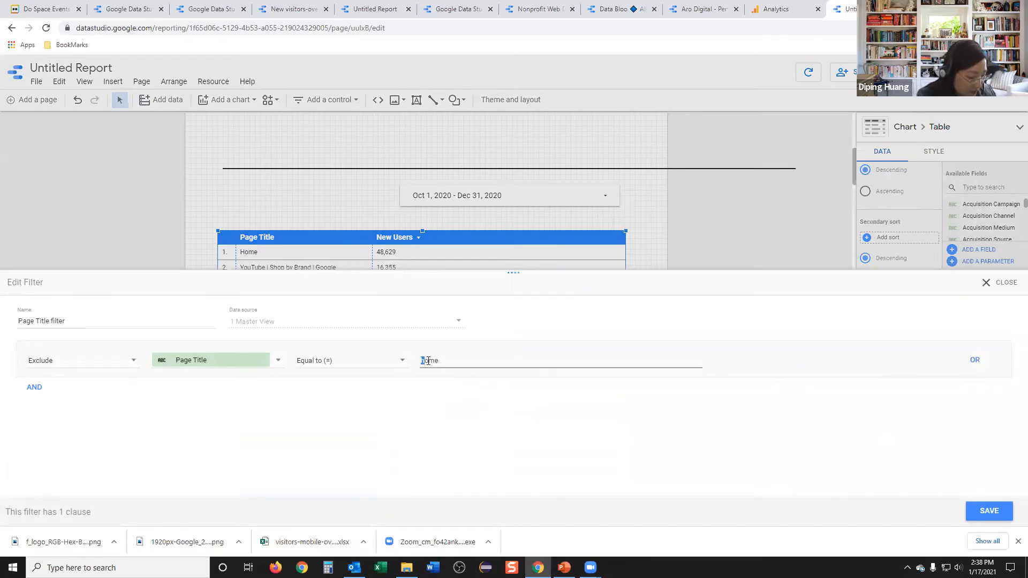
text(H)
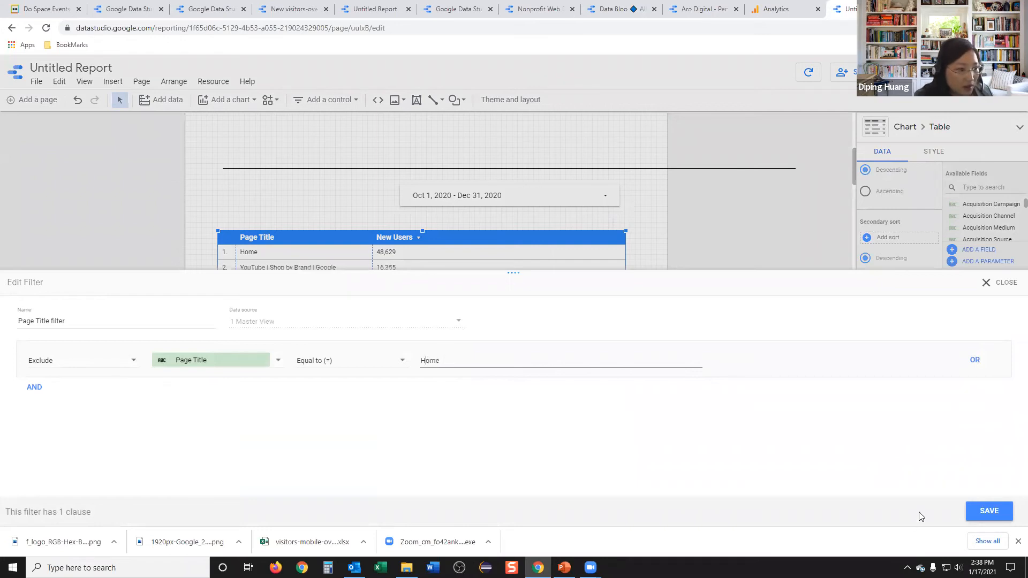
click(988, 512)
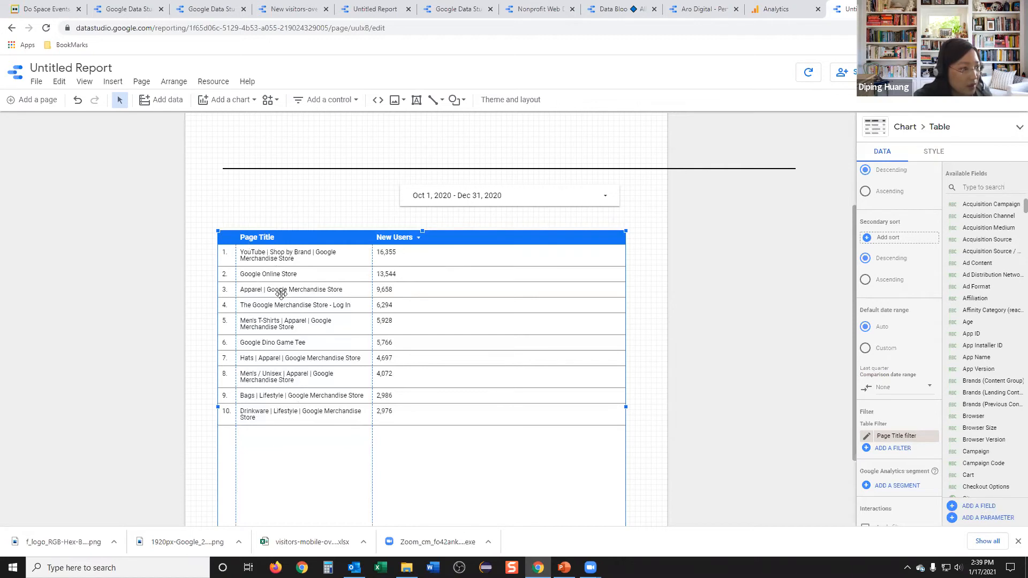
click(934, 437)
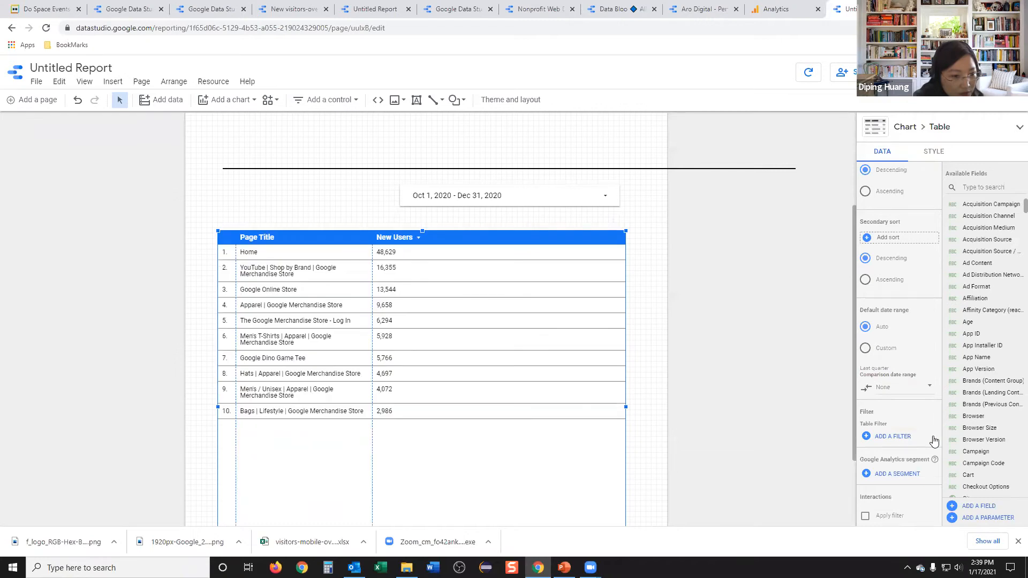
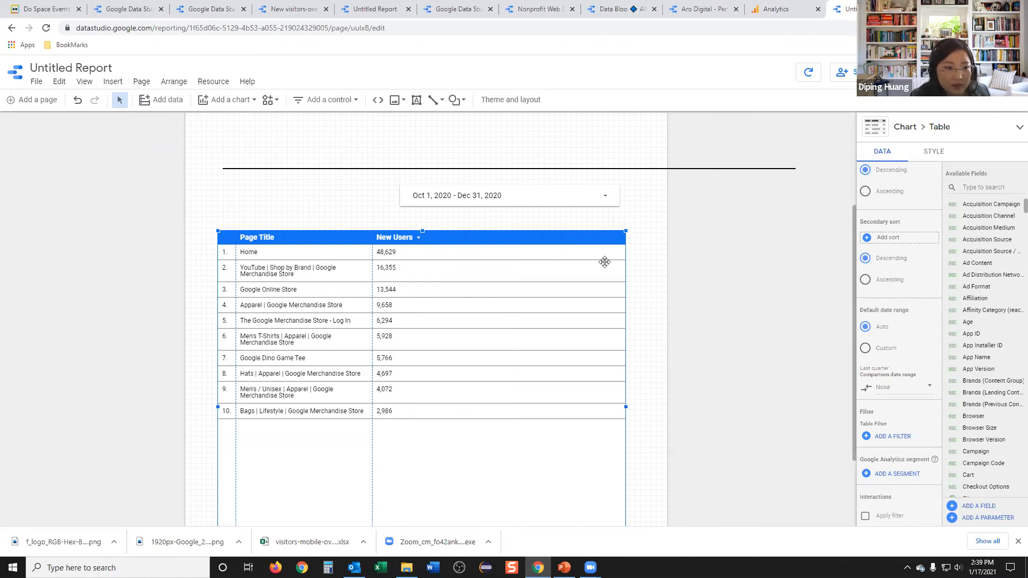
Step: Add a text box reading "Sample" above the upper date range control and center its text
scroll(889, 357, up, 4)
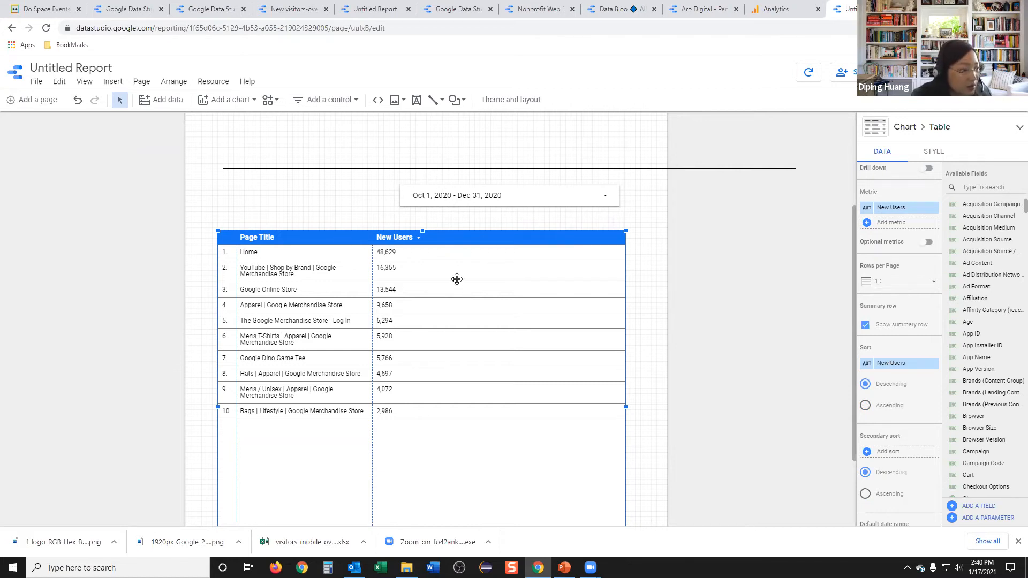
scroll(459, 289, up, 2)
scroll(460, 289, up, 1)
click(562, 223)
drag(409, 226, 409, 229)
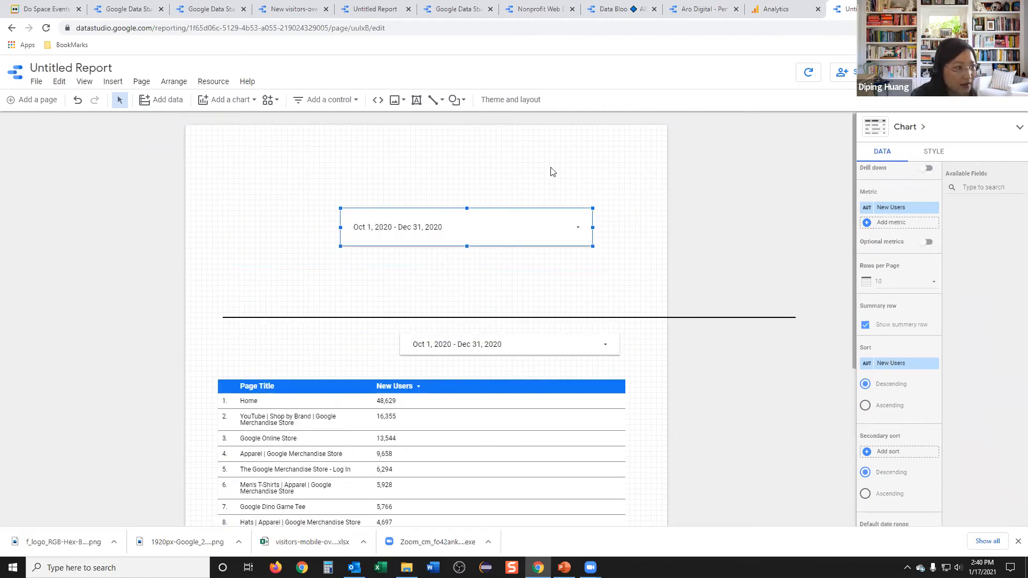
click(387, 219)
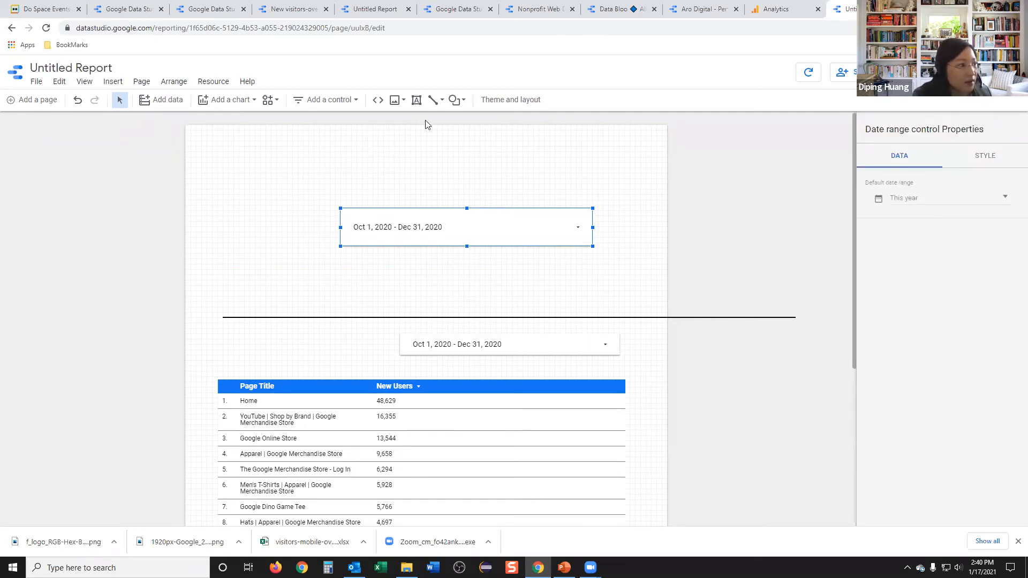
click(417, 102)
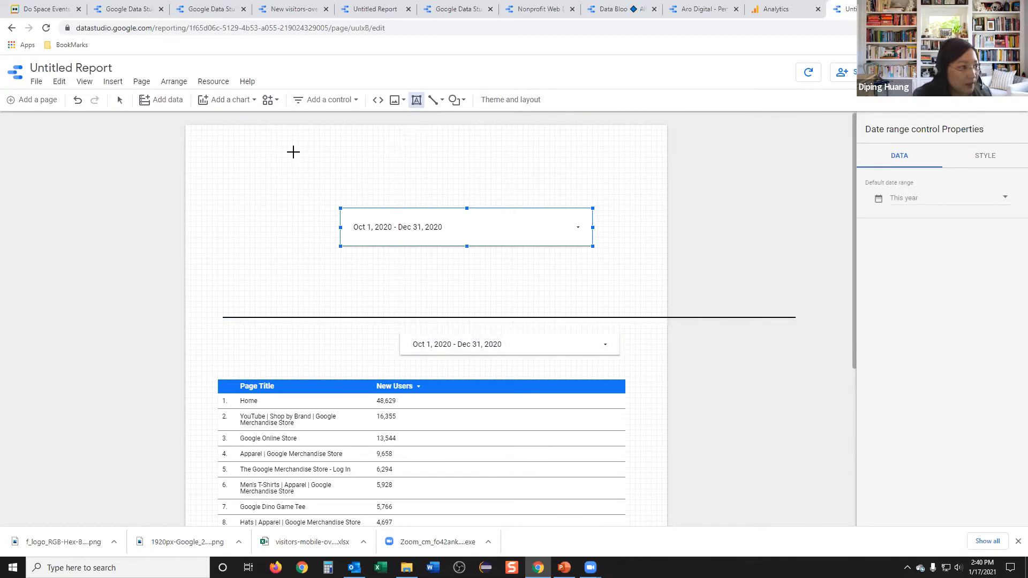
drag(290, 151, 511, 194)
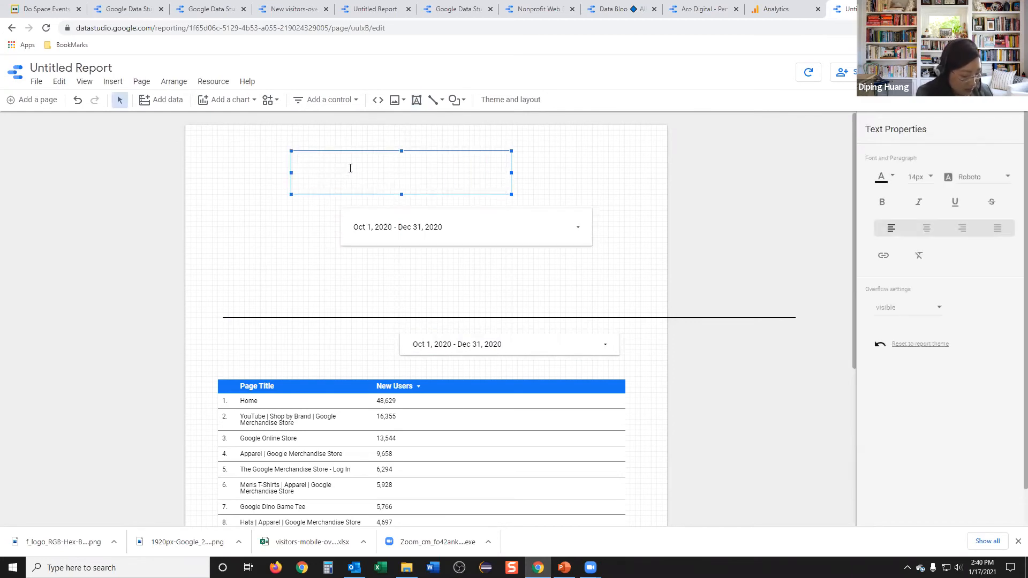
text(Sample)
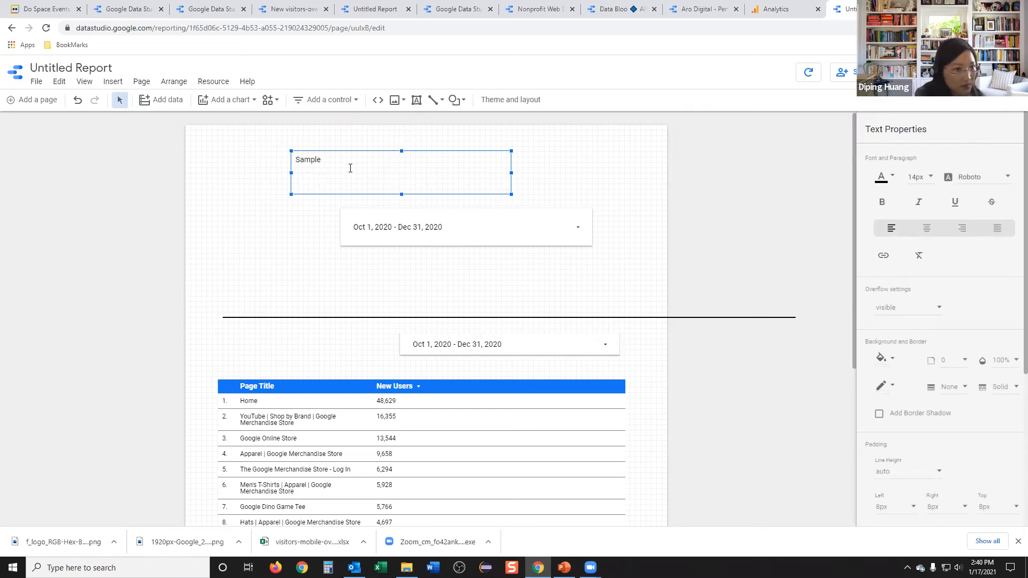
drag(351, 168, 293, 158)
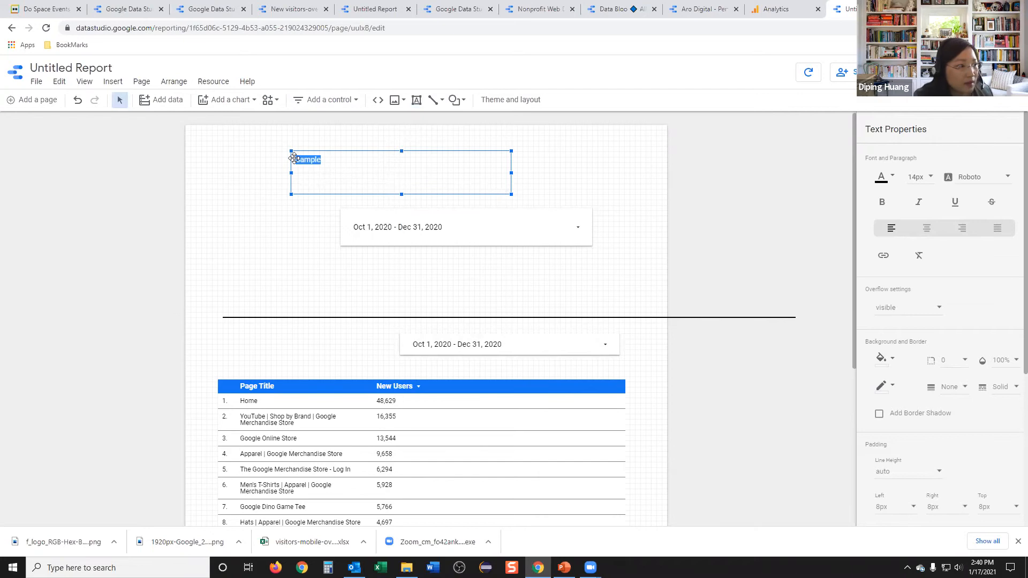
click(925, 229)
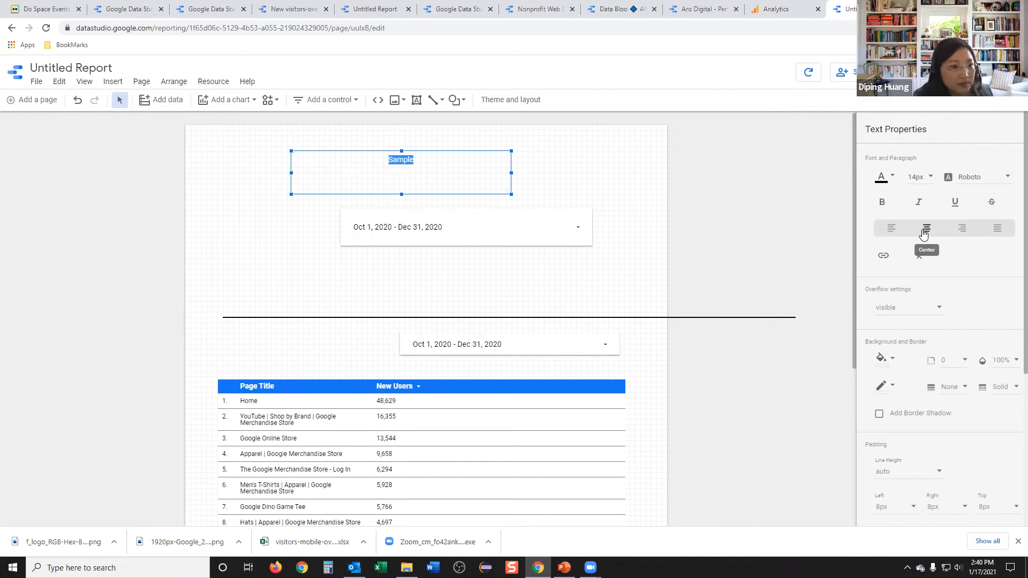
Step: Color the "Sample" text blue and set its font size to 32px
click(889, 181)
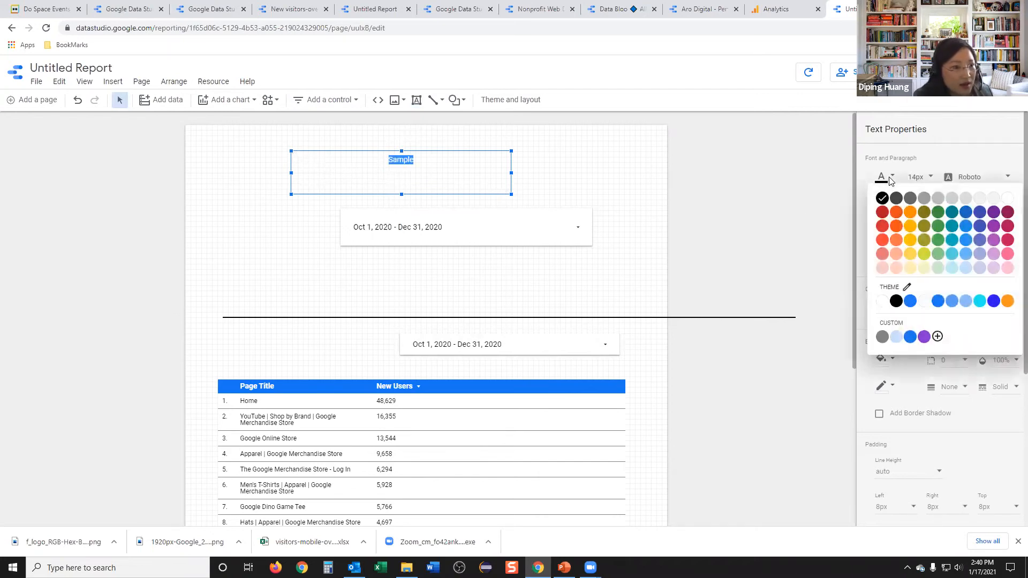
click(966, 226)
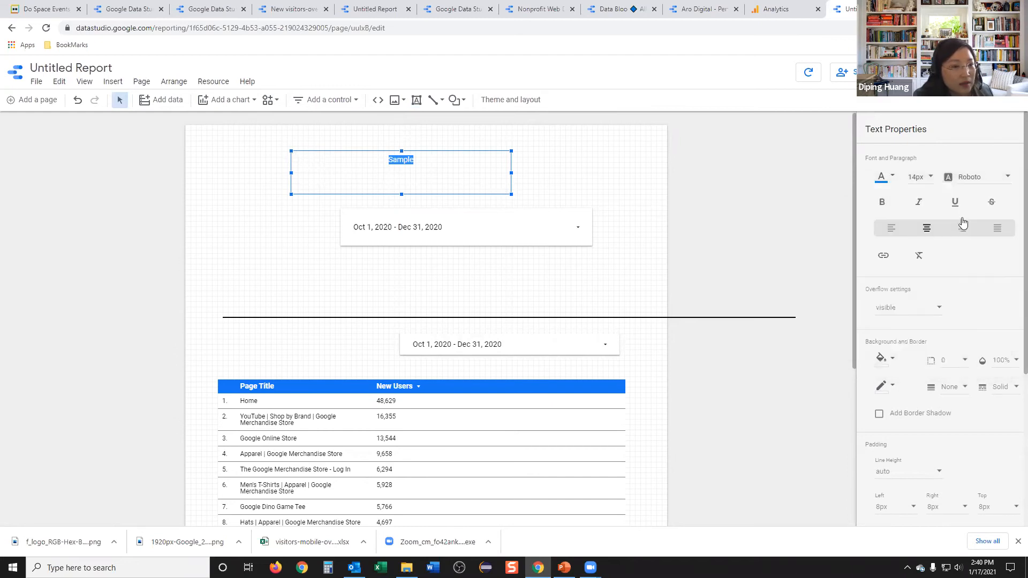
click(932, 178)
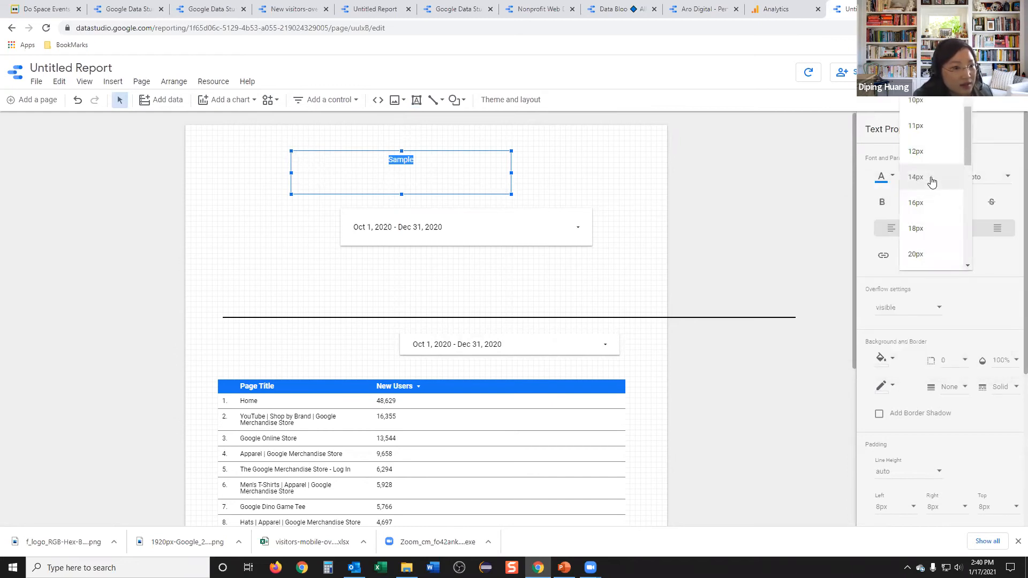
scroll(928, 228, down, 2)
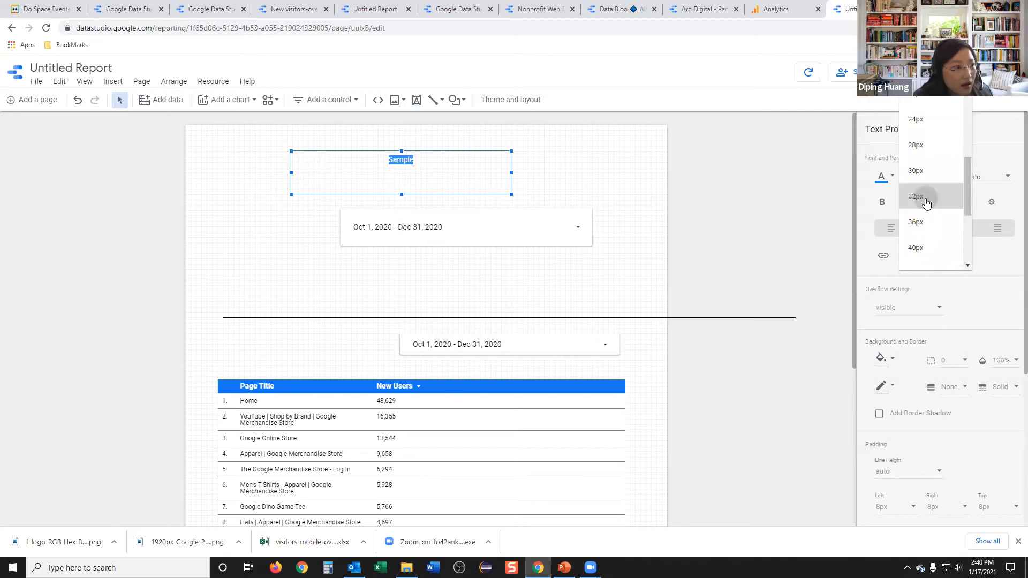
click(927, 198)
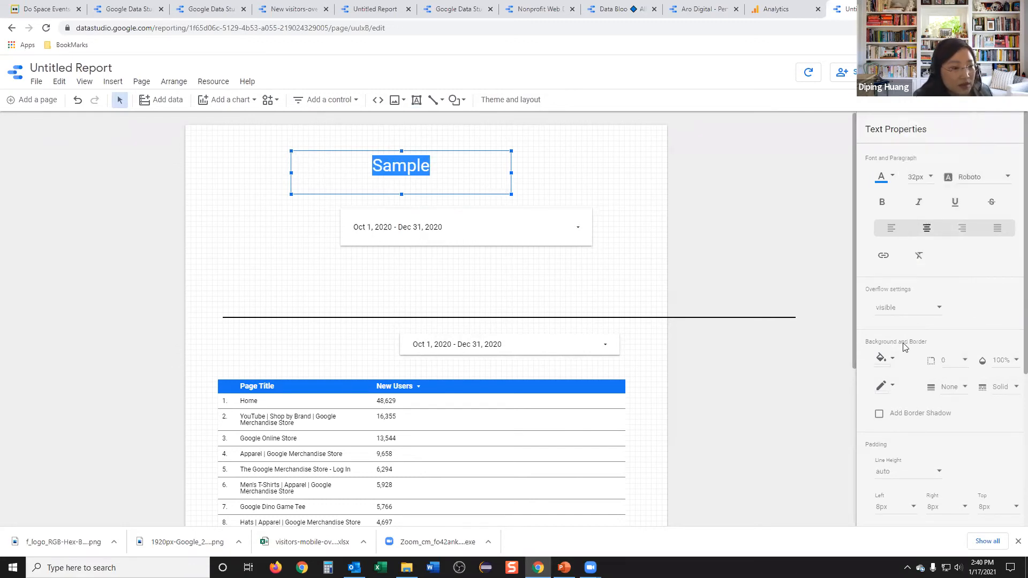
Step: Fill the background of the "Sample" text box with orange
click(895, 362)
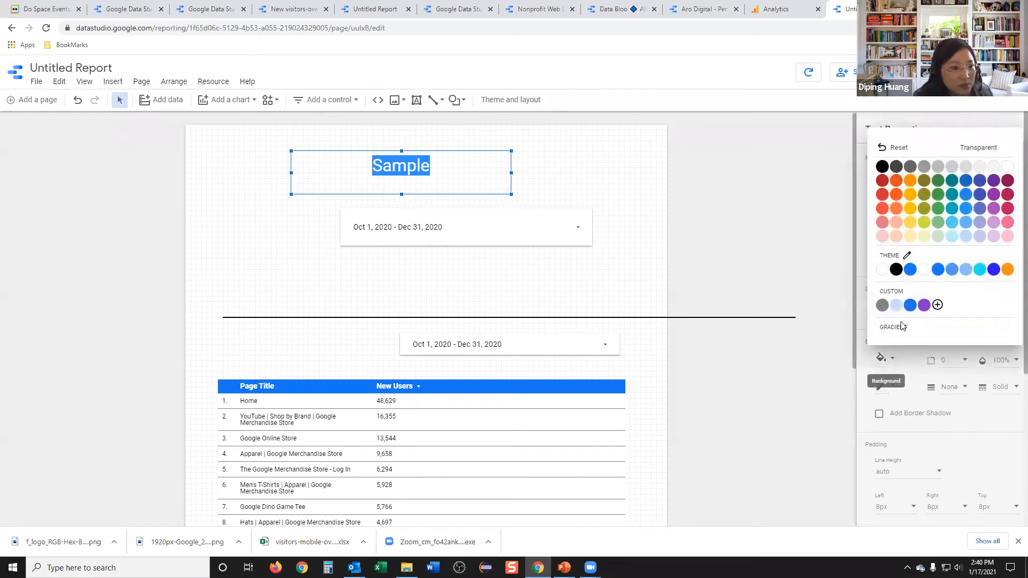
click(899, 201)
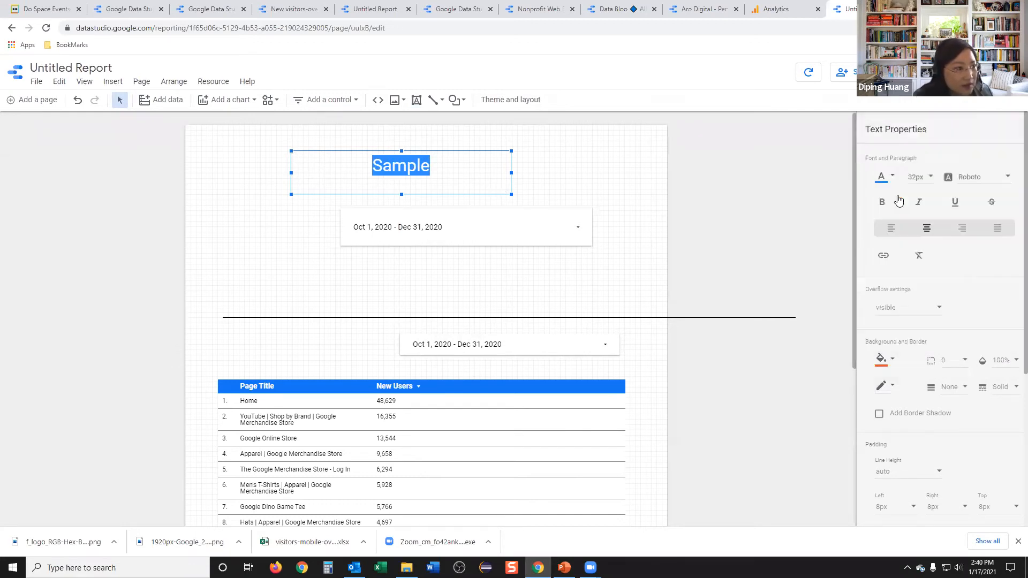
click(589, 199)
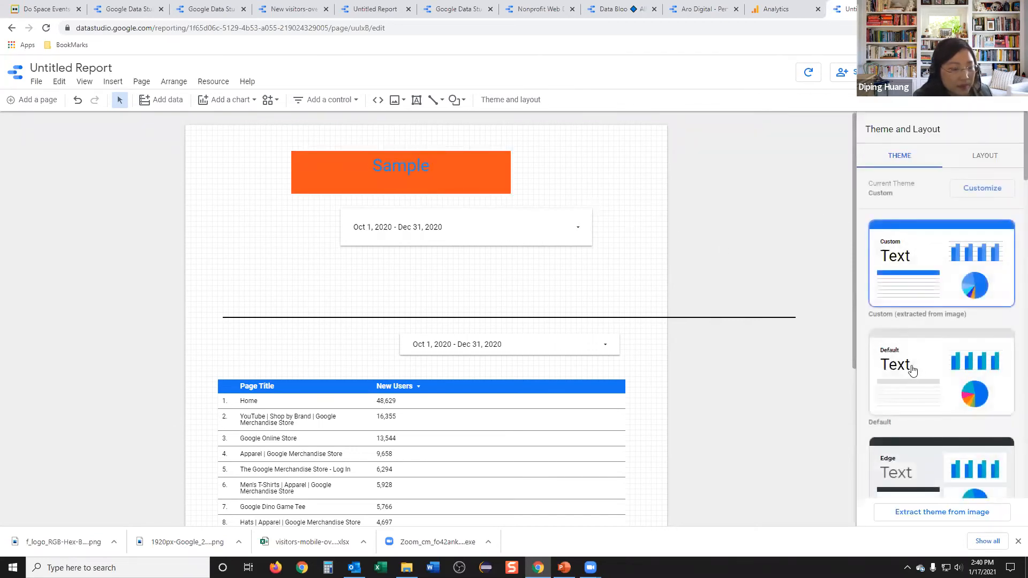
Step: Reset the "Sample" text box's formatting to the report theme
click(413, 184)
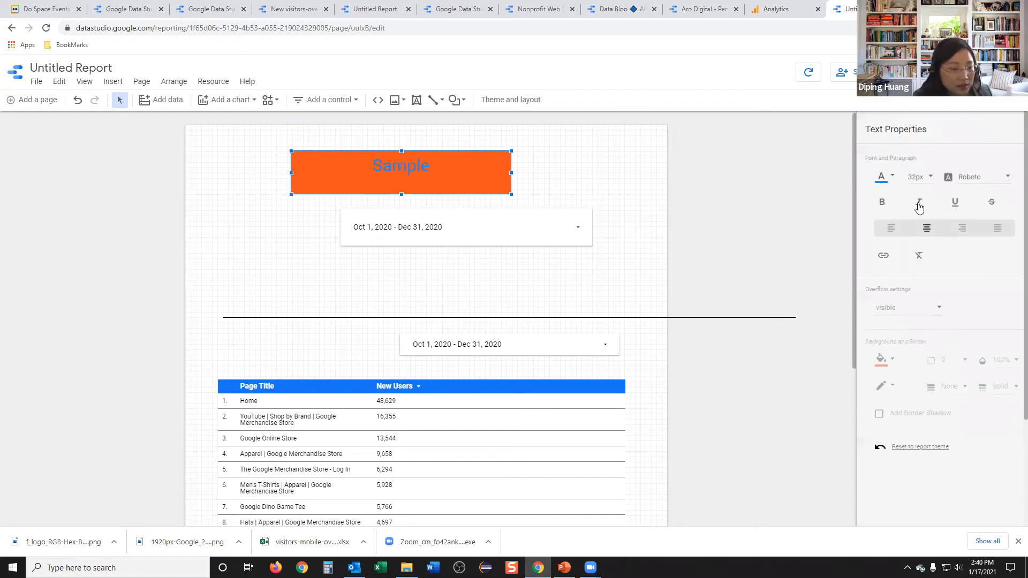
scroll(967, 434, down, 5)
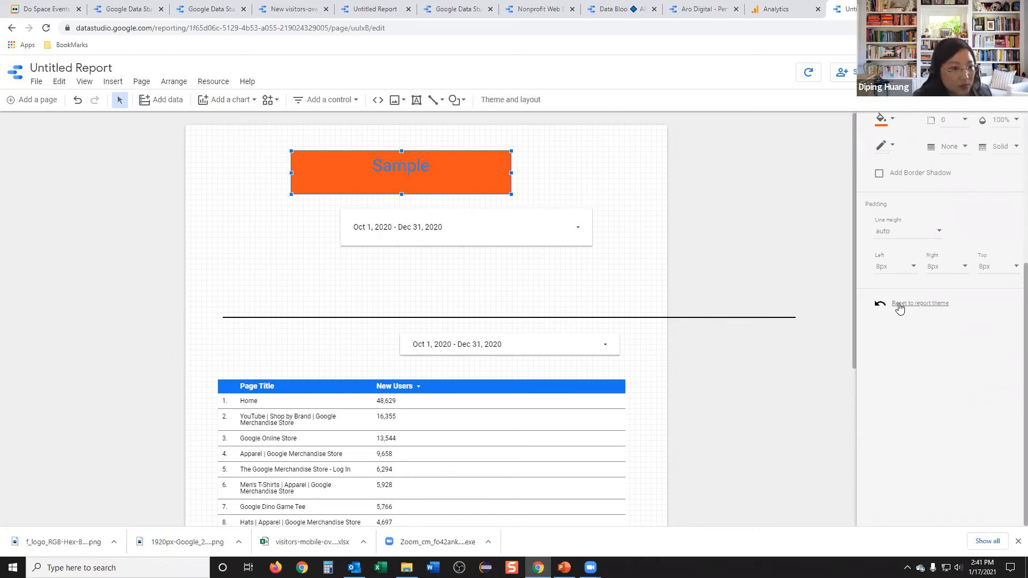
click(900, 304)
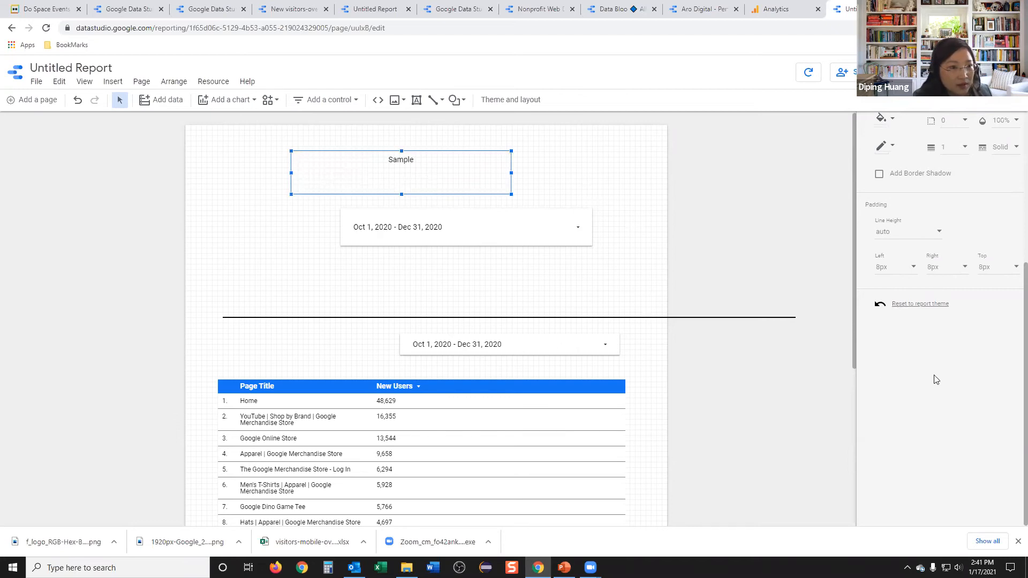
scroll(936, 364, up, 3)
click(380, 170)
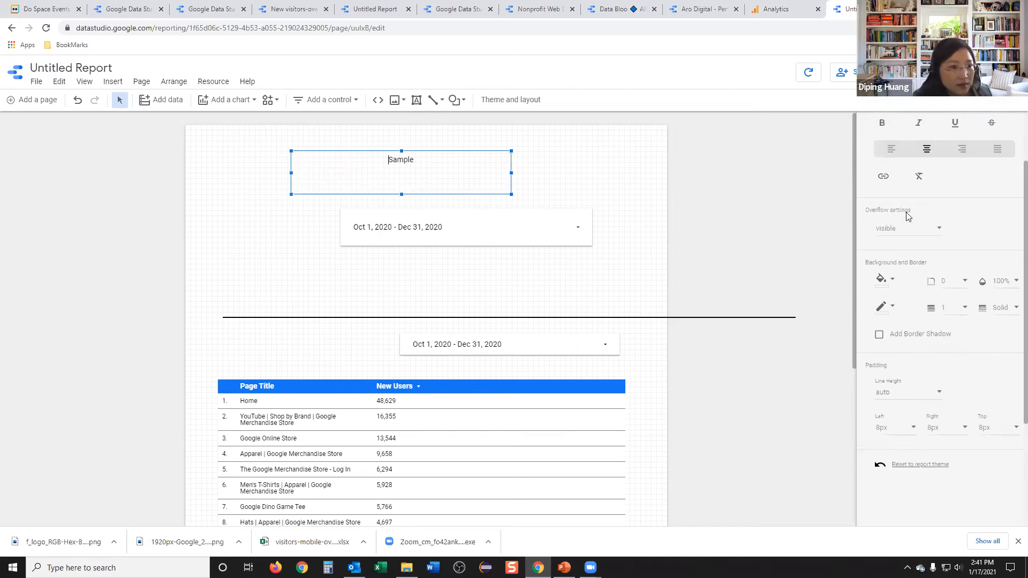
scroll(969, 183, up, 2)
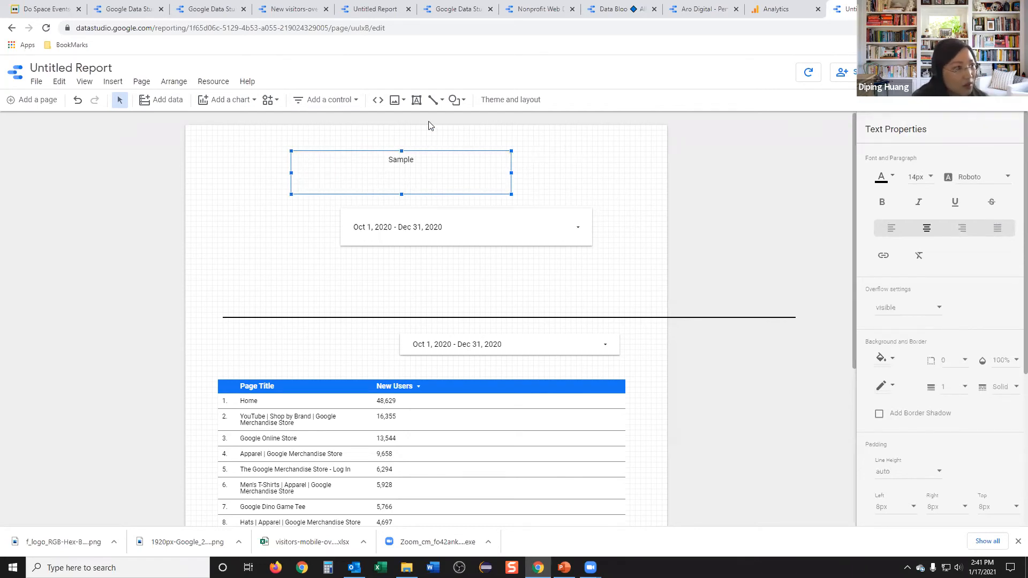
Step: Insert the image 1920px-Google_2015_logo.svg from the computer's Downloads folder
click(394, 101)
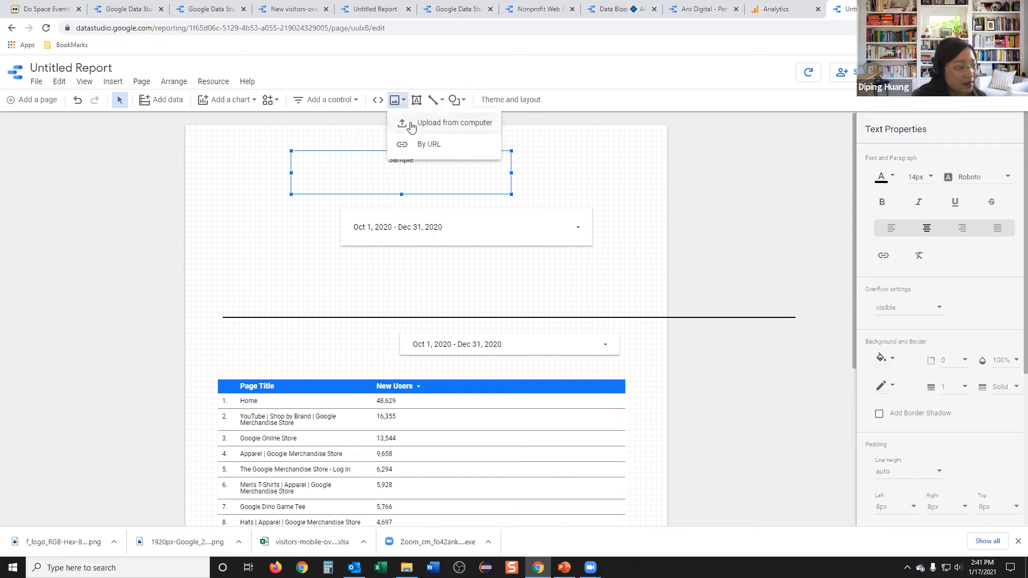
click(408, 124)
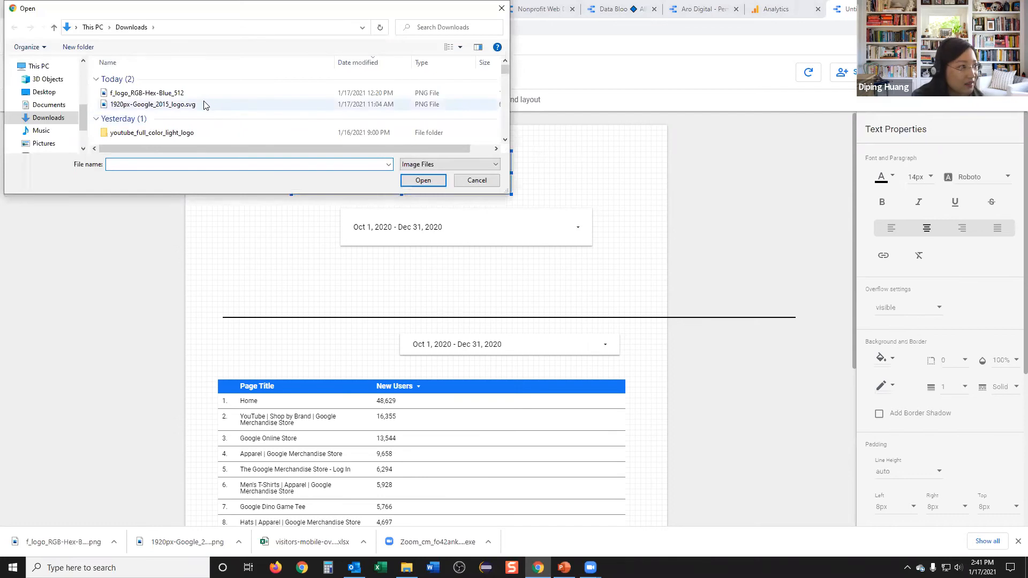
double_click(203, 102)
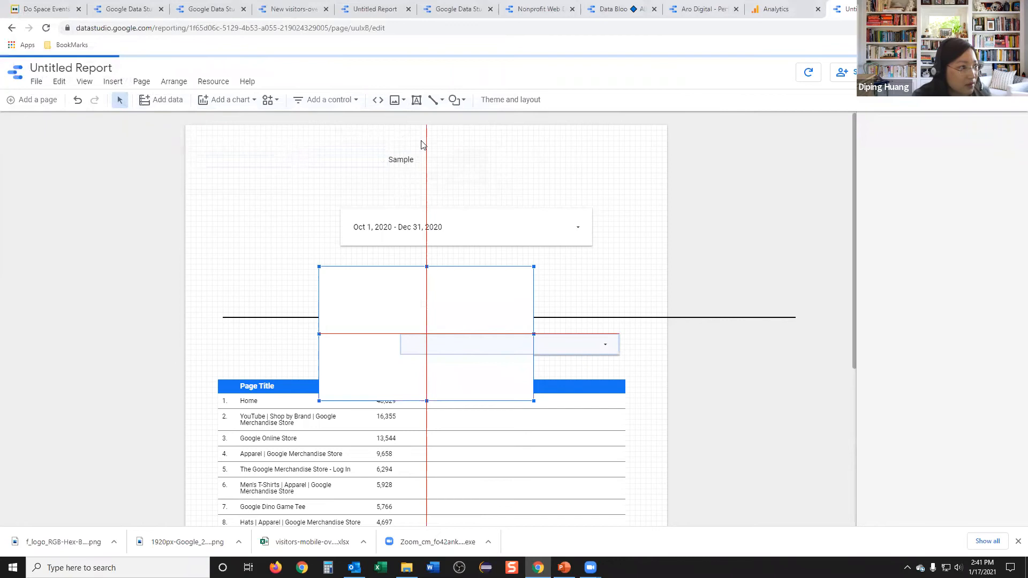
Step: Place the Google logo just beneath the "Sample" text, moving the upper date range control down and to the left
drag(454, 308, 572, 174)
drag(476, 229, 366, 275)
click(488, 183)
click(399, 161)
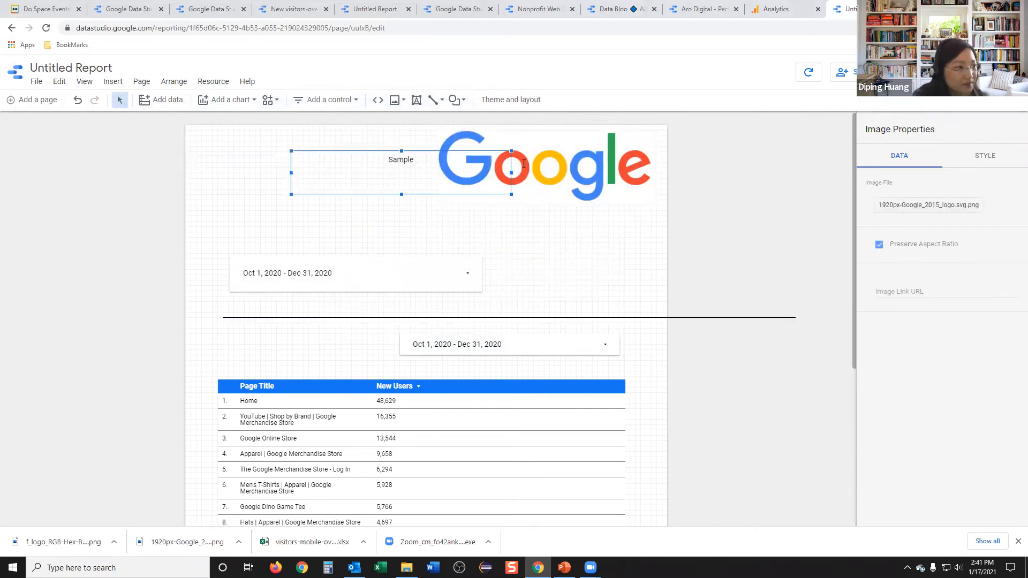
click(555, 169)
drag(552, 170, 303, 171)
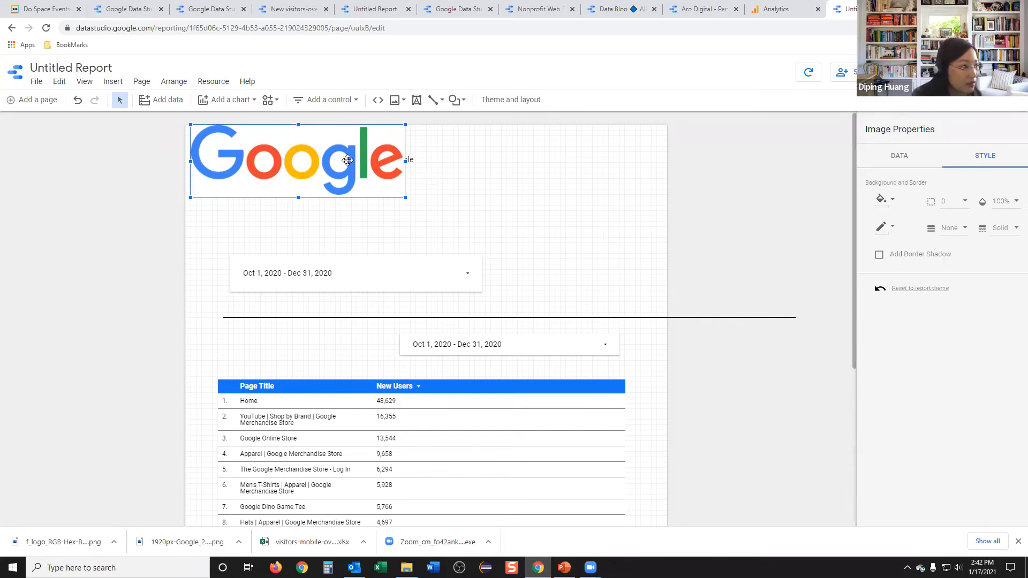
drag(344, 159, 447, 236)
Step: Delete the date range control directly below the Google logo and move the horizontal line up toward the logo
click(368, 278)
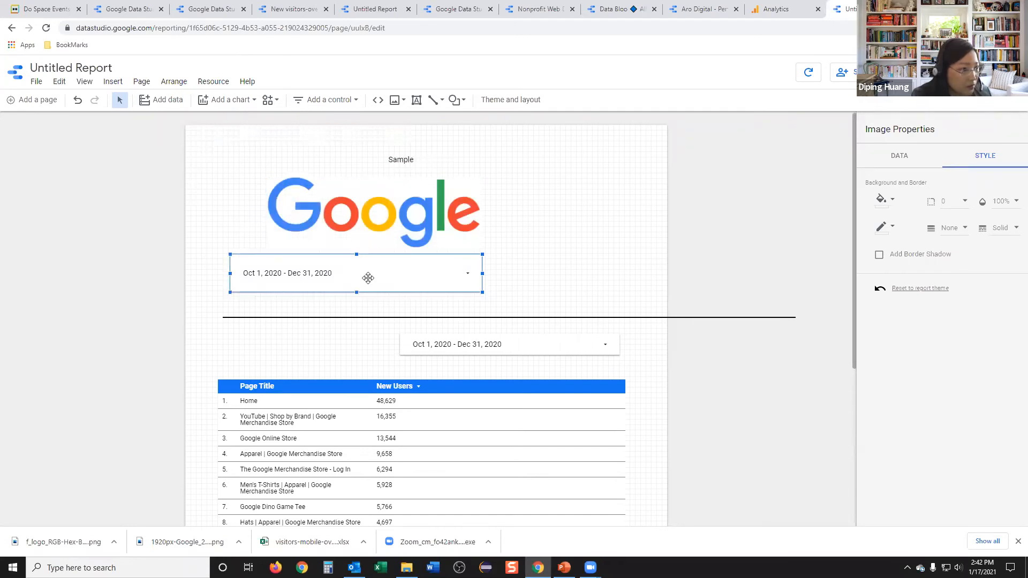
key(Delete)
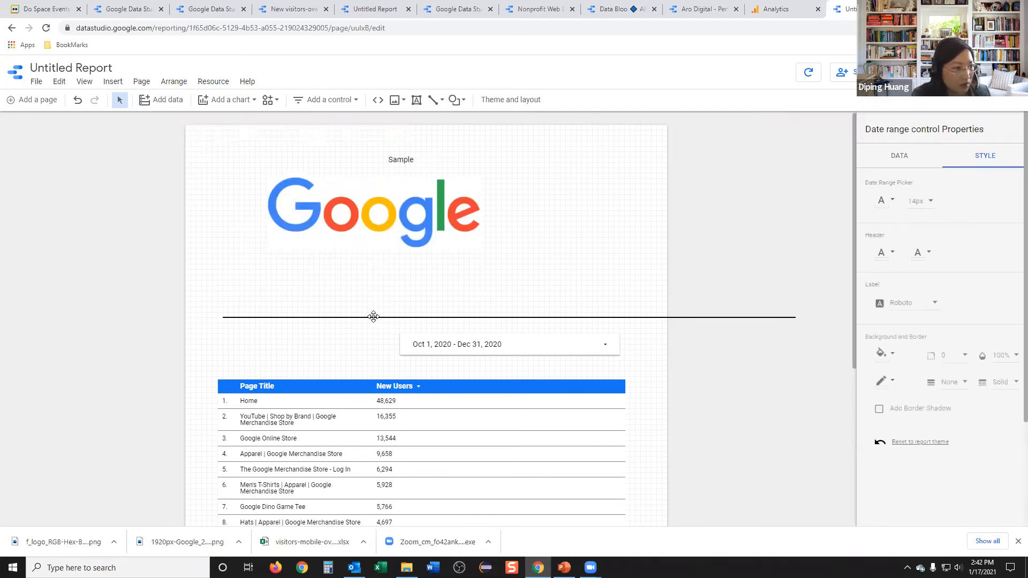
drag(361, 316, 333, 273)
Step: Move the remaining date range control to the page's upper-right corner beside the "Sample" text and make it narrower
drag(471, 339, 532, 140)
drag(675, 160, 645, 166)
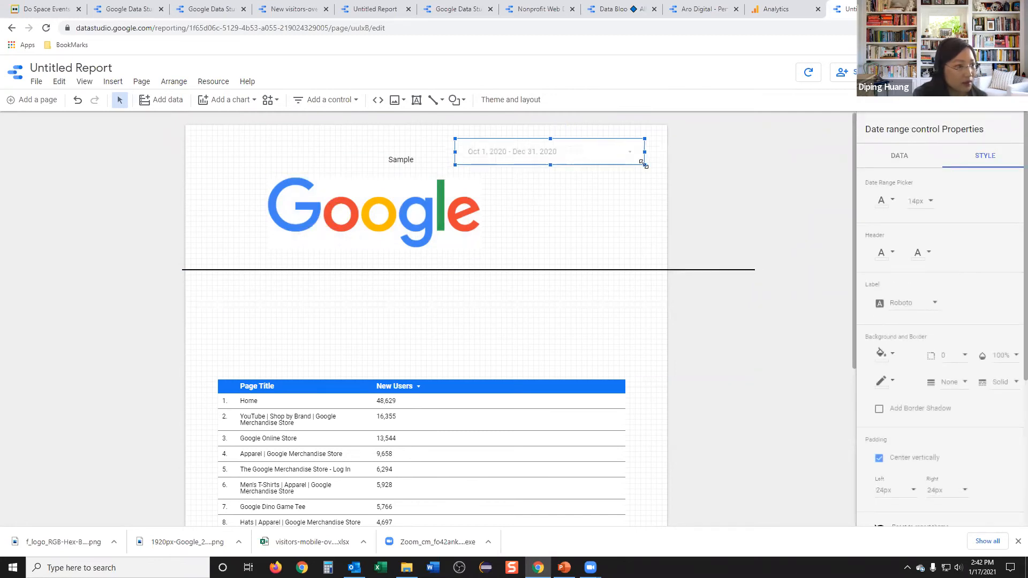
Step: Replace the line overrunning the page with a new straight horizontal line between the logo and the table, within the page width
click(524, 271)
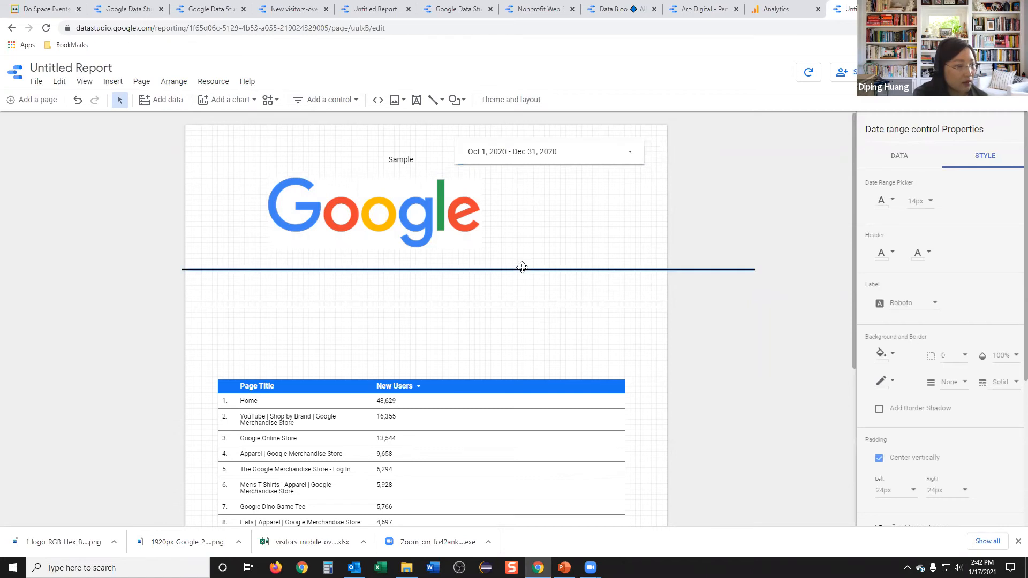
click(455, 137)
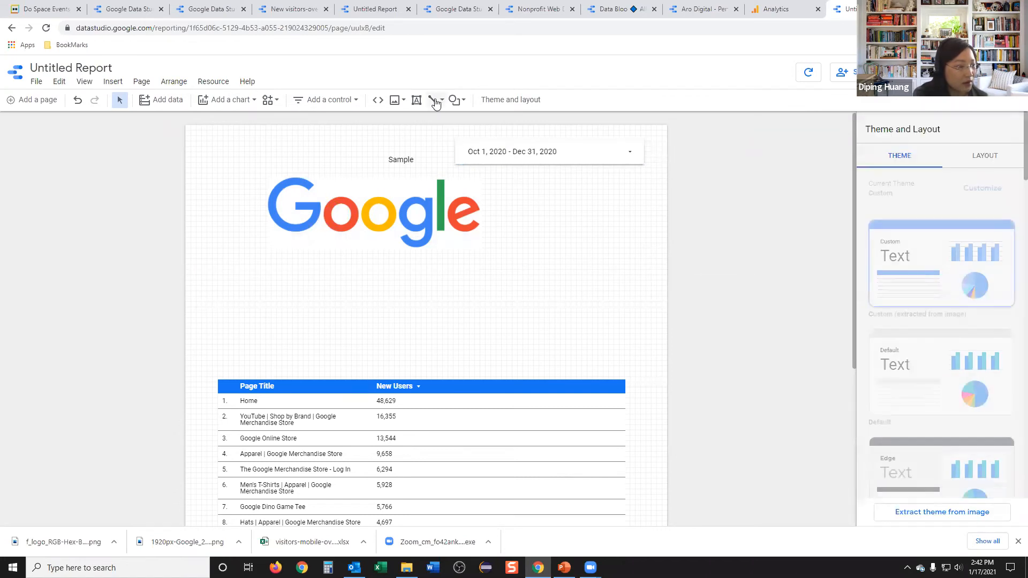
click(436, 101)
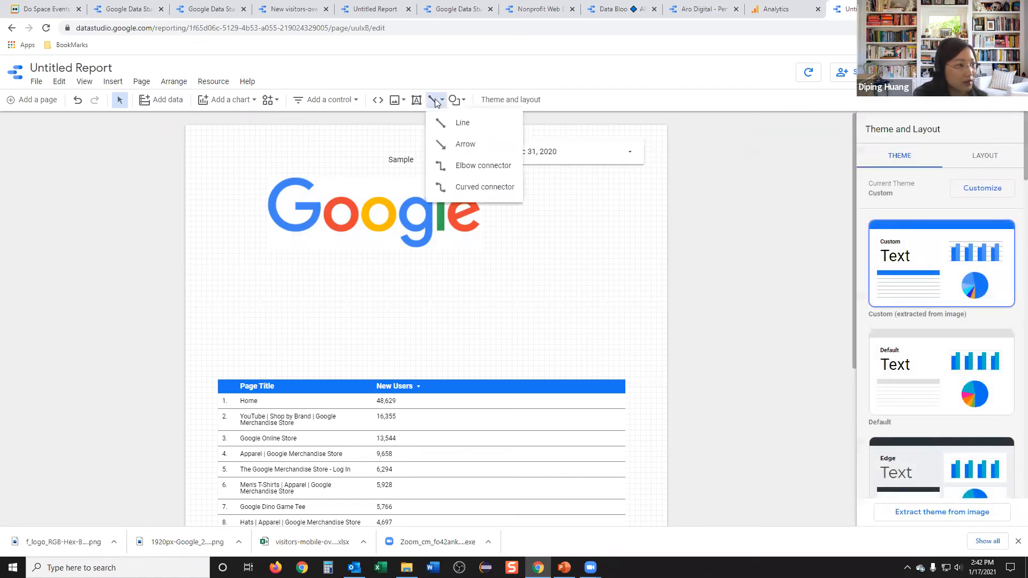
click(454, 119)
drag(212, 307, 438, 301)
mouse_move(520, 312)
mouse_down()
mouse_move(615, 322)
mouse_move(635, 307)
mouse_up()
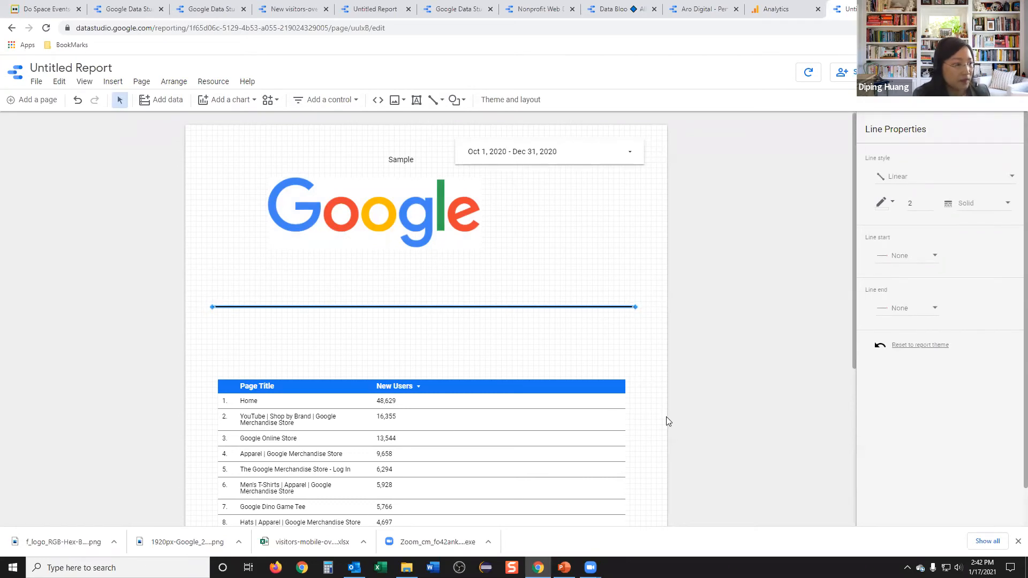
Step: Draw an arrow sloping slightly downward to the right between the horizontal line and the table
click(435, 100)
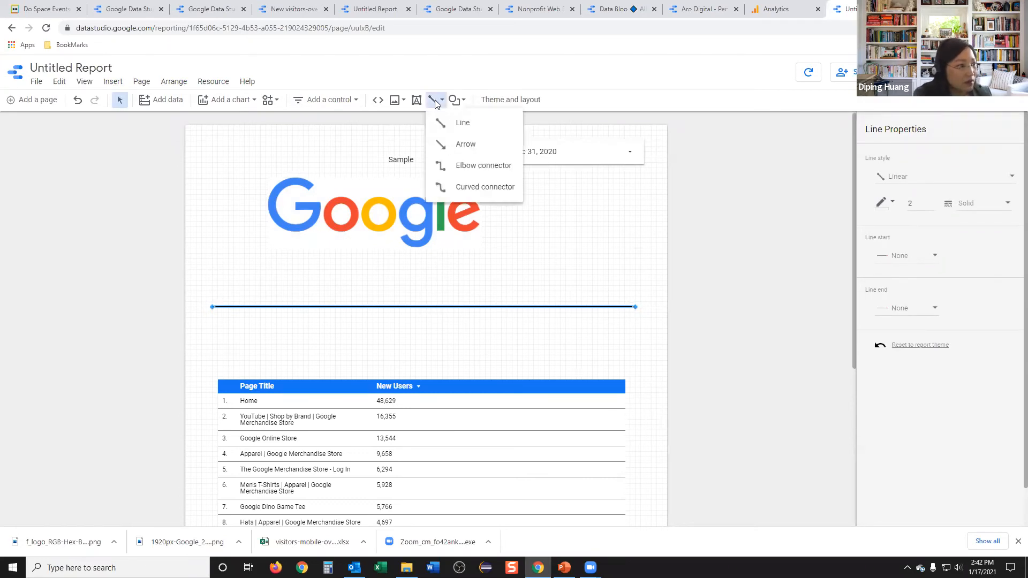
click(467, 145)
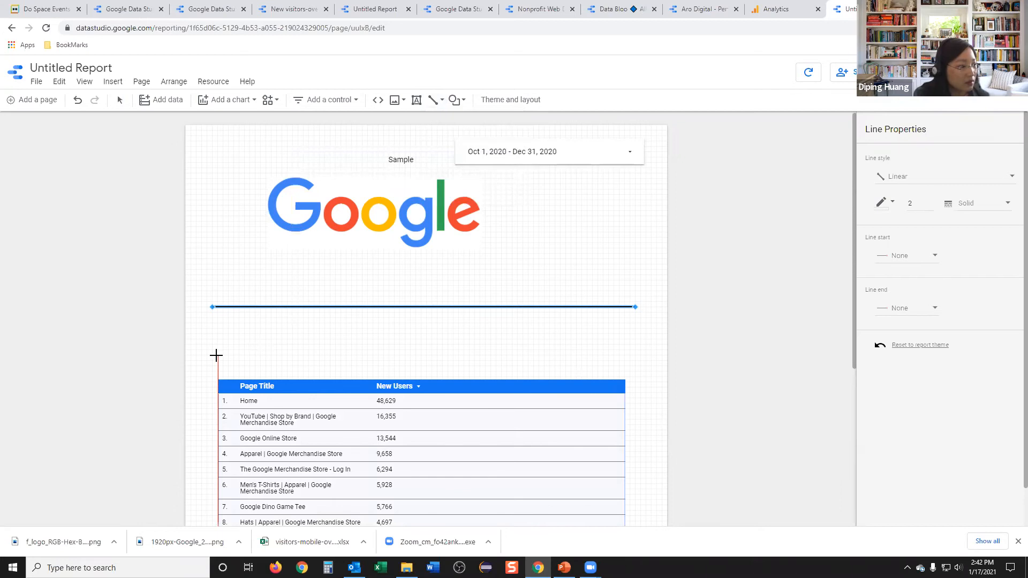
mouse_move(217, 350)
mouse_down()
mouse_move(400, 349)
mouse_move(383, 350)
mouse_move(406, 371)
mouse_up()
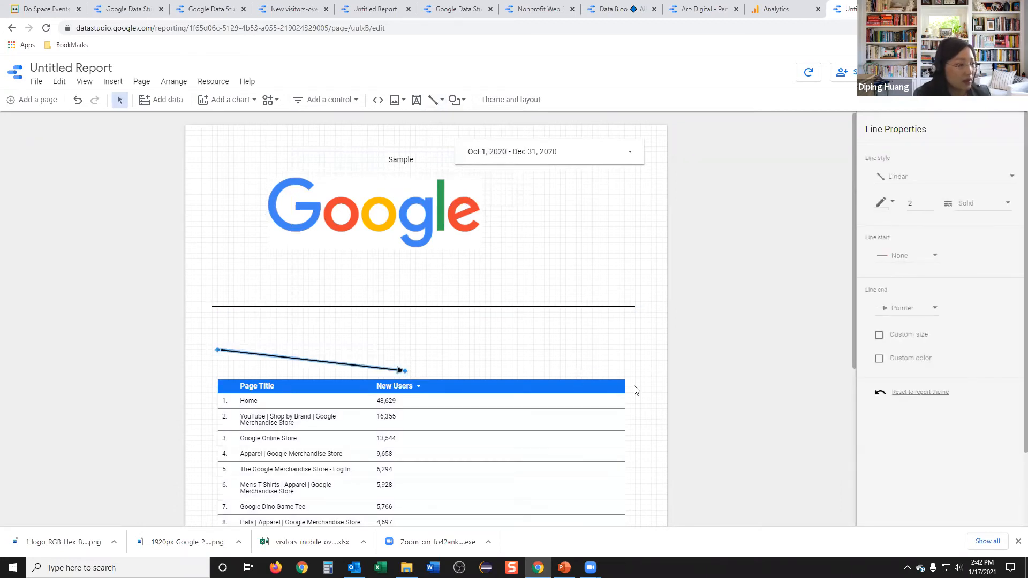
Step: Draw a wide circle shape to the right of the Google logo and a rectangle just above the table's right half
click(456, 102)
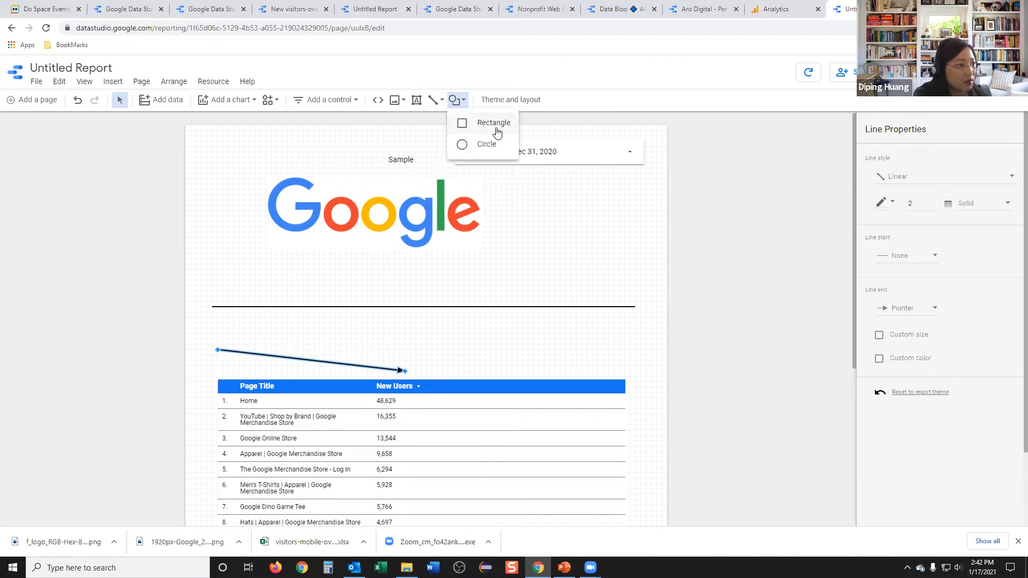
click(487, 146)
drag(503, 204, 632, 279)
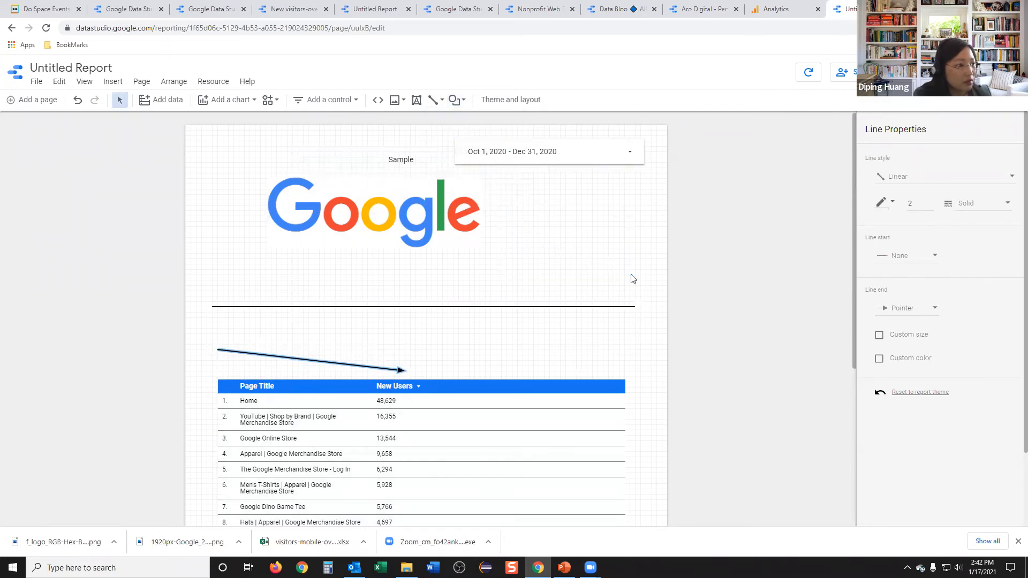
click(454, 101)
click(481, 123)
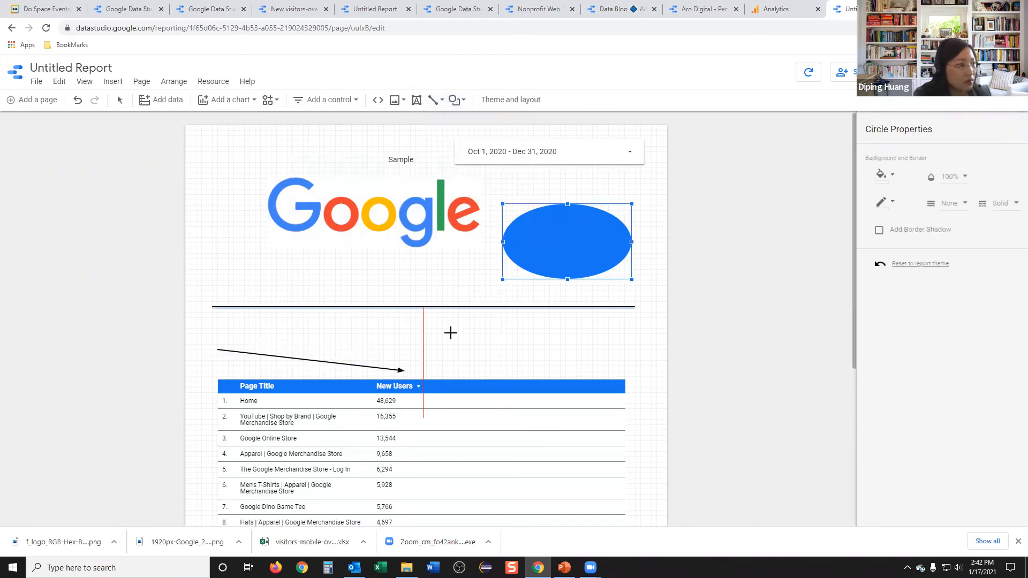
drag(448, 324, 583, 372)
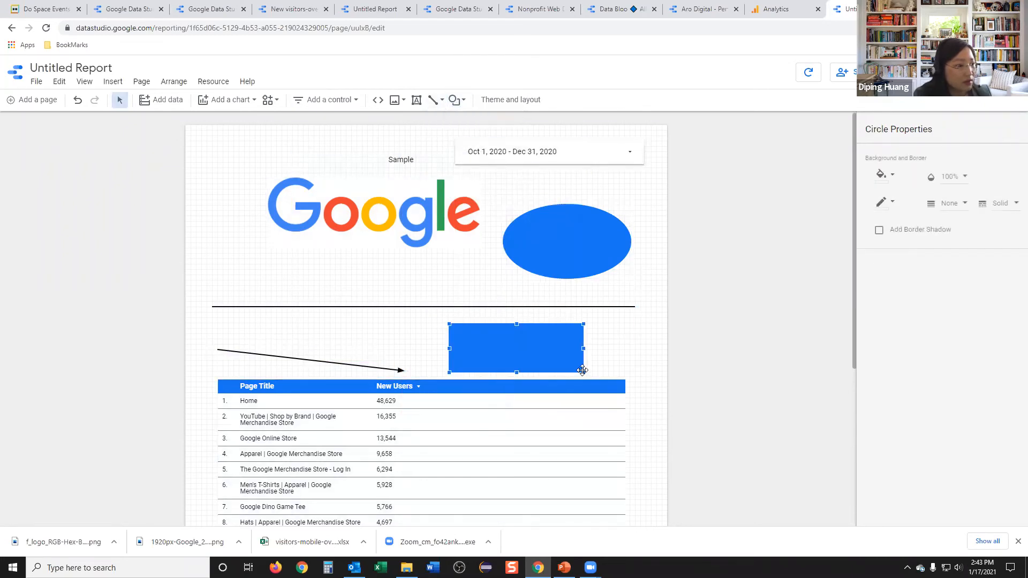
Step: Add a text box reading "Sample" on top of the blue circle shape
click(533, 242)
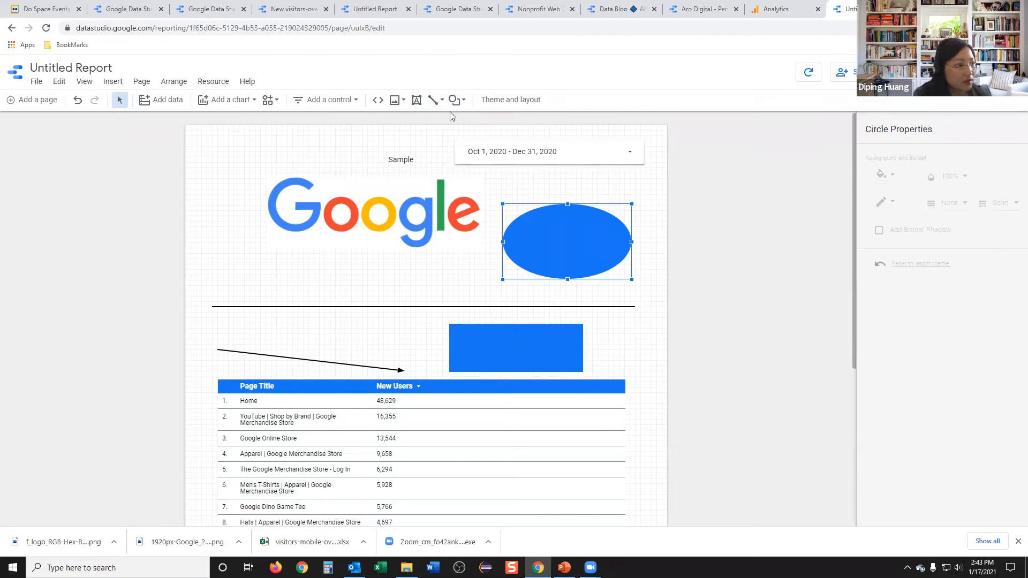
click(417, 100)
drag(531, 225, 605, 261)
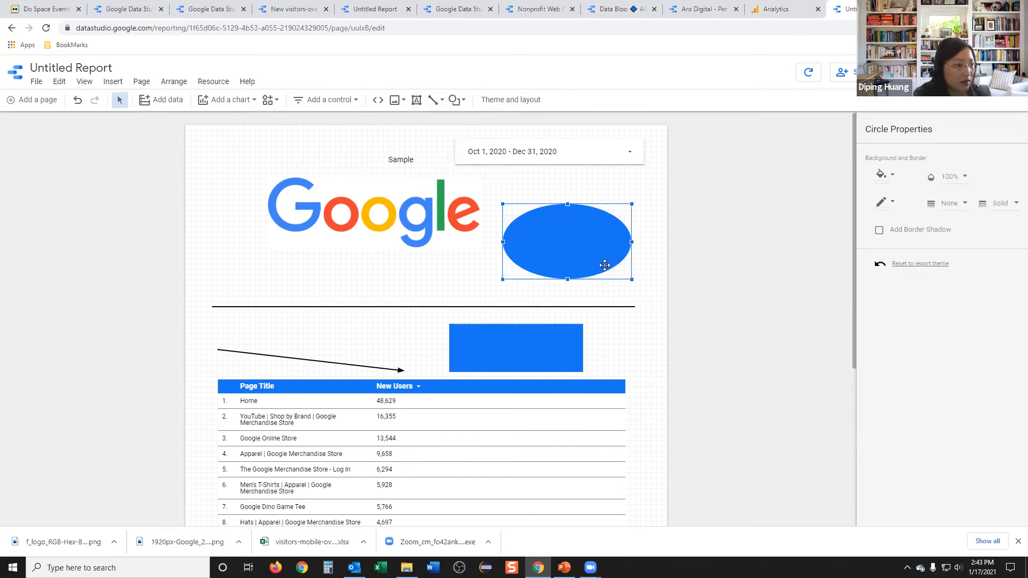
click(589, 229)
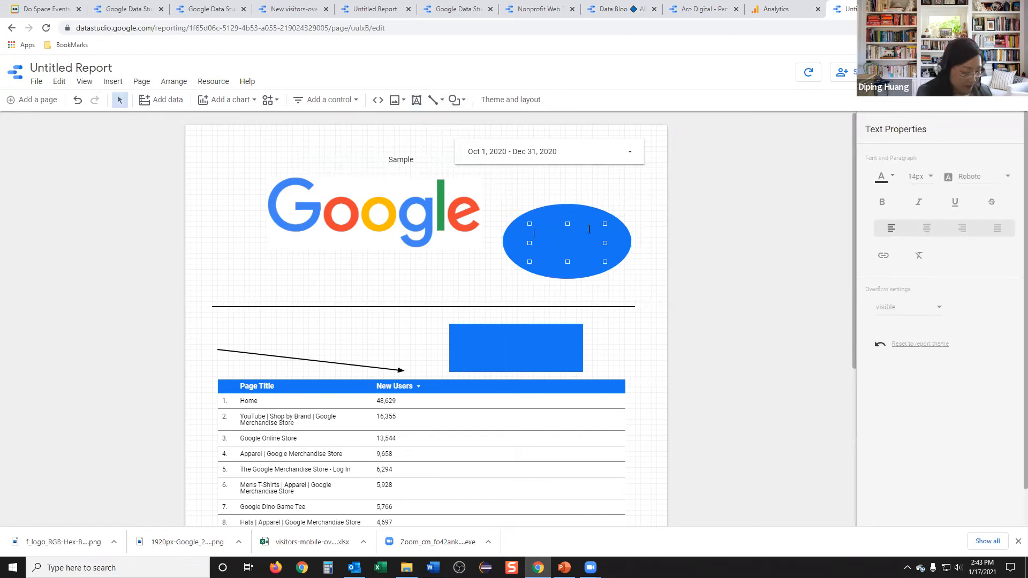
text(Sample)
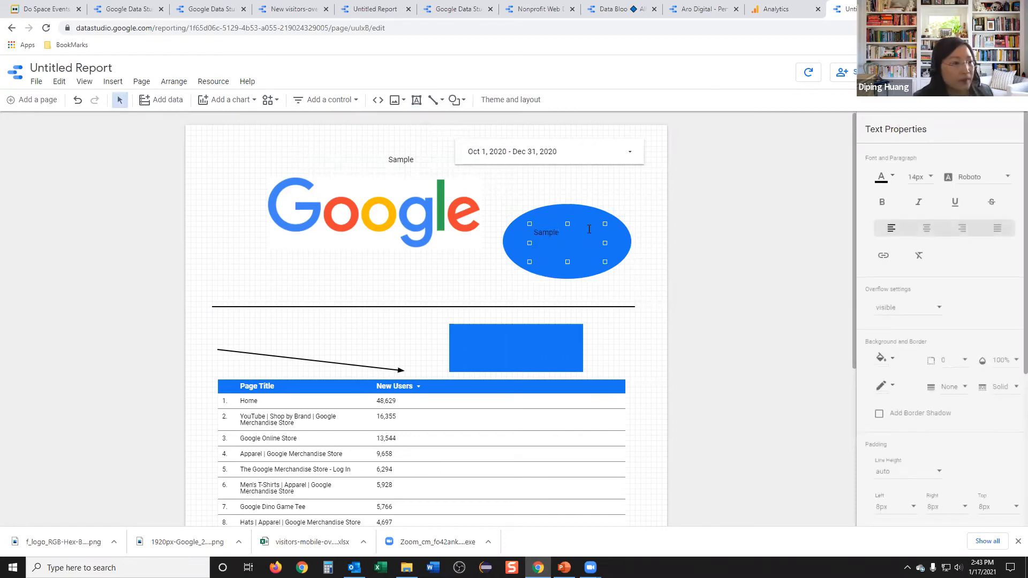
Step: Delete the text box on the circle, the circle, the rectangle and the arrow
key(Delete)
click(527, 245)
key(Delete)
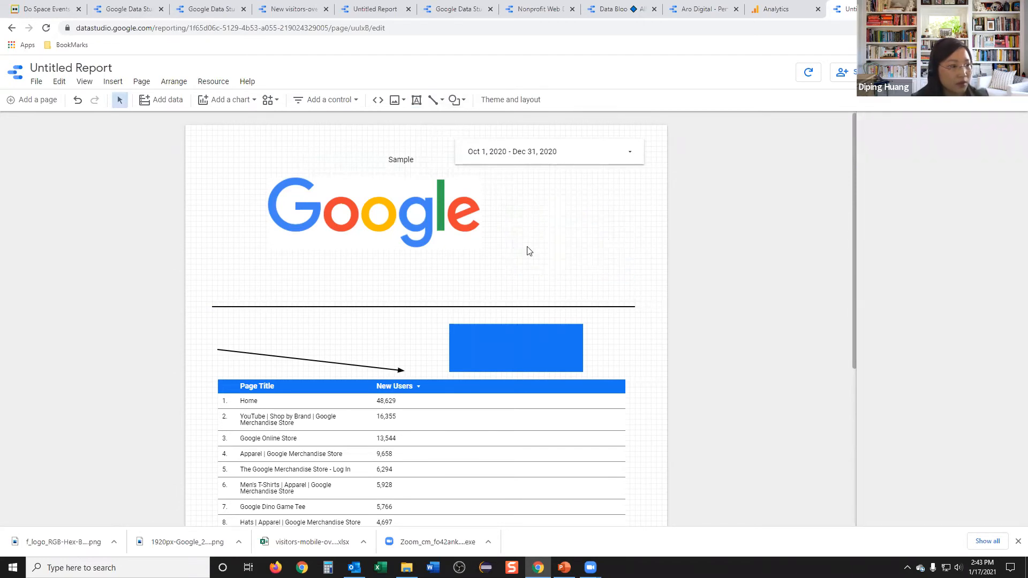
click(478, 226)
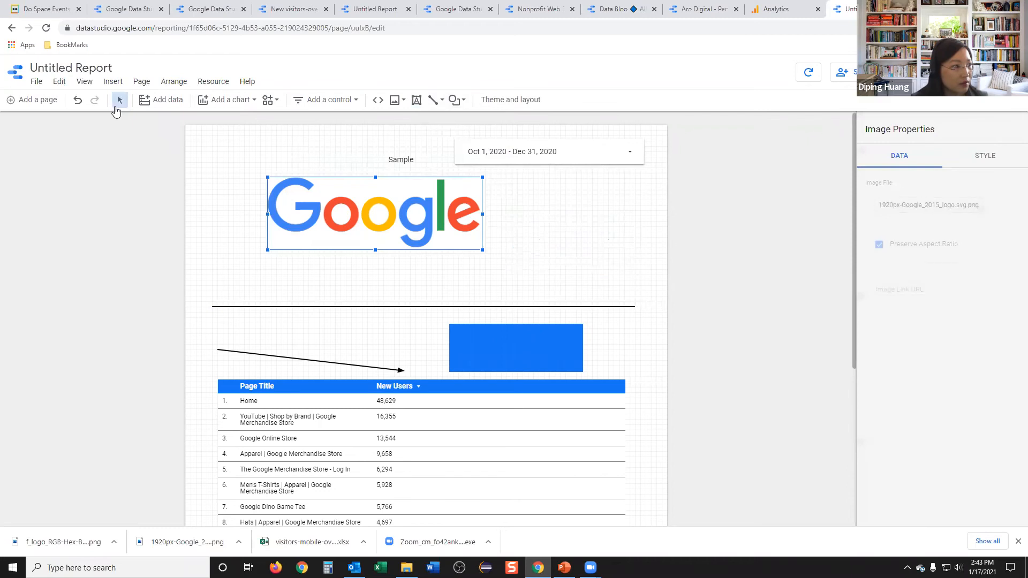
click(491, 339)
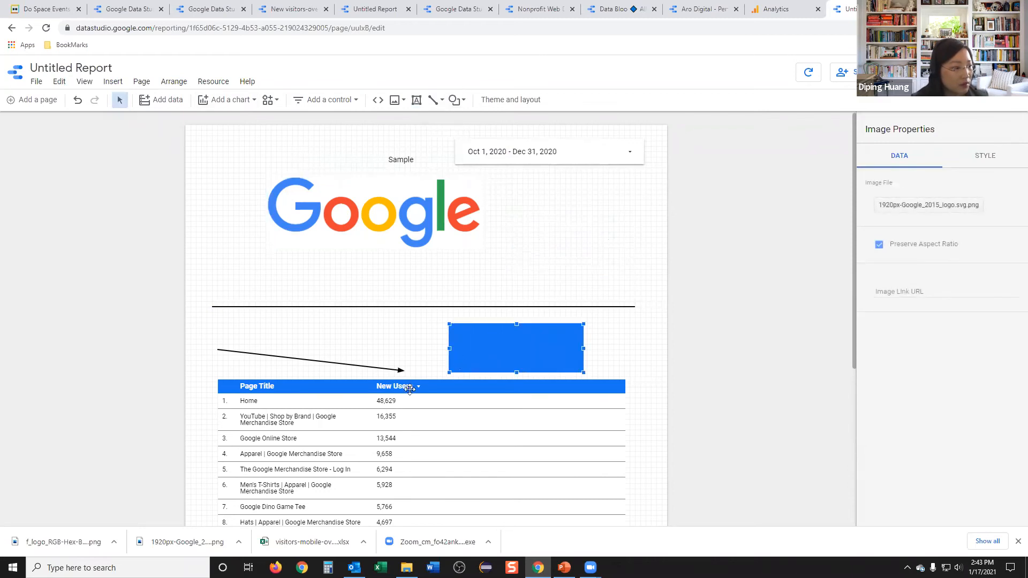
key(Delete)
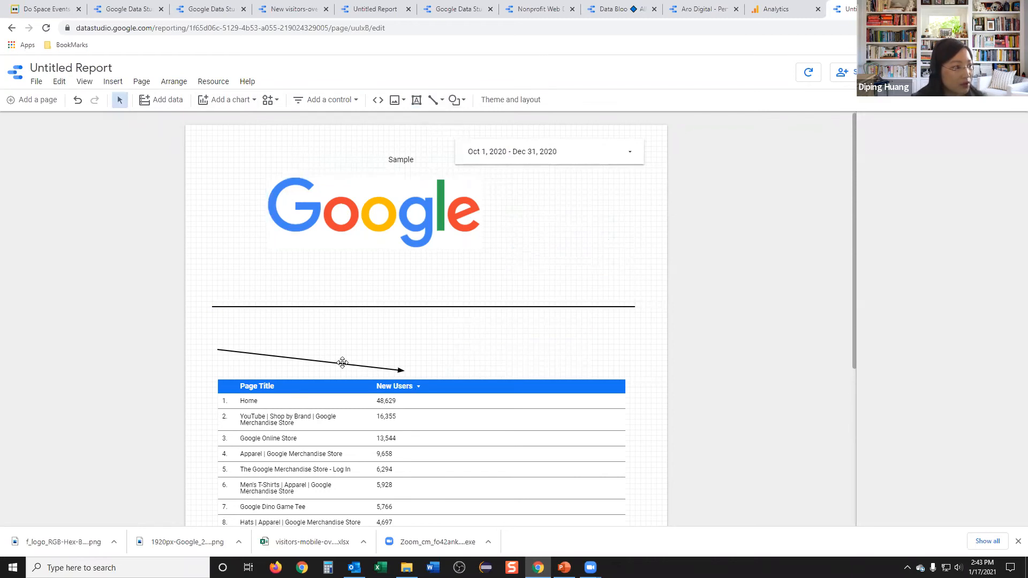
click(343, 364)
key(Delete)
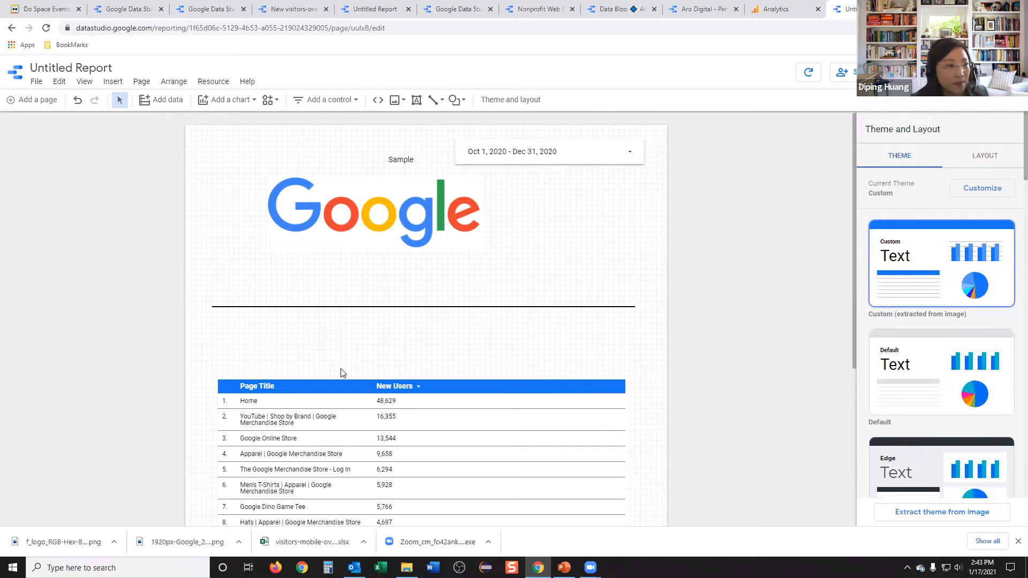
Step: Move the table and the horizontal line up to just beneath the Google logo
drag(390, 395, 385, 360)
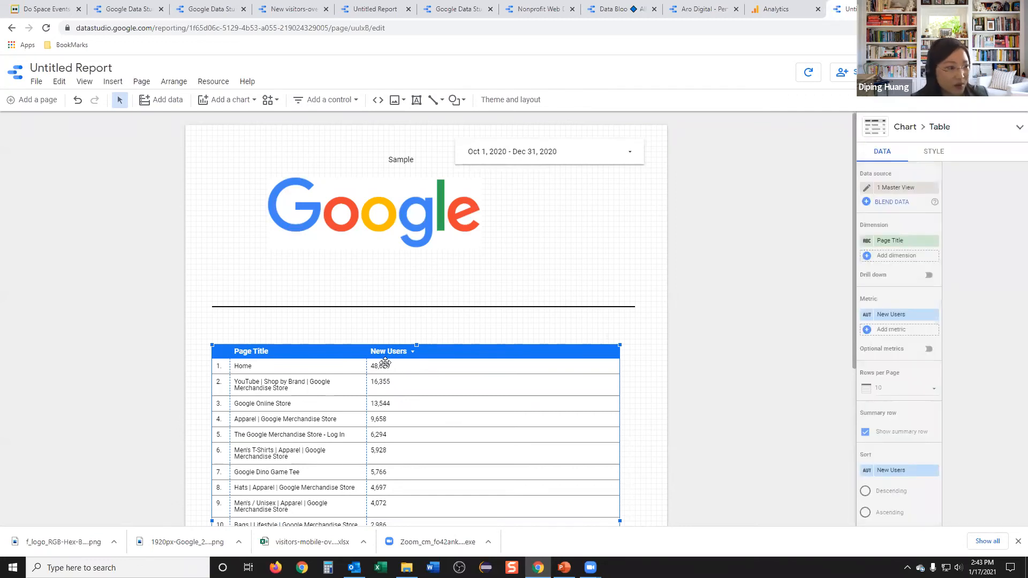
drag(391, 365, 392, 270)
drag(407, 345, 450, 242)
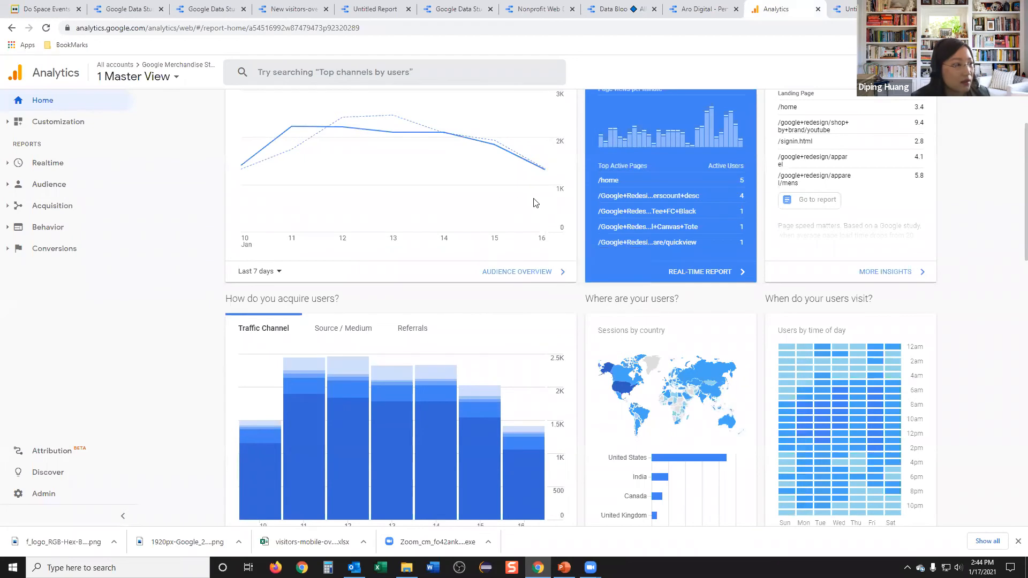
Step: Return to the untitled report and examine the data freshness options of the table's 1 Master View data source without changing them
click(850, 8)
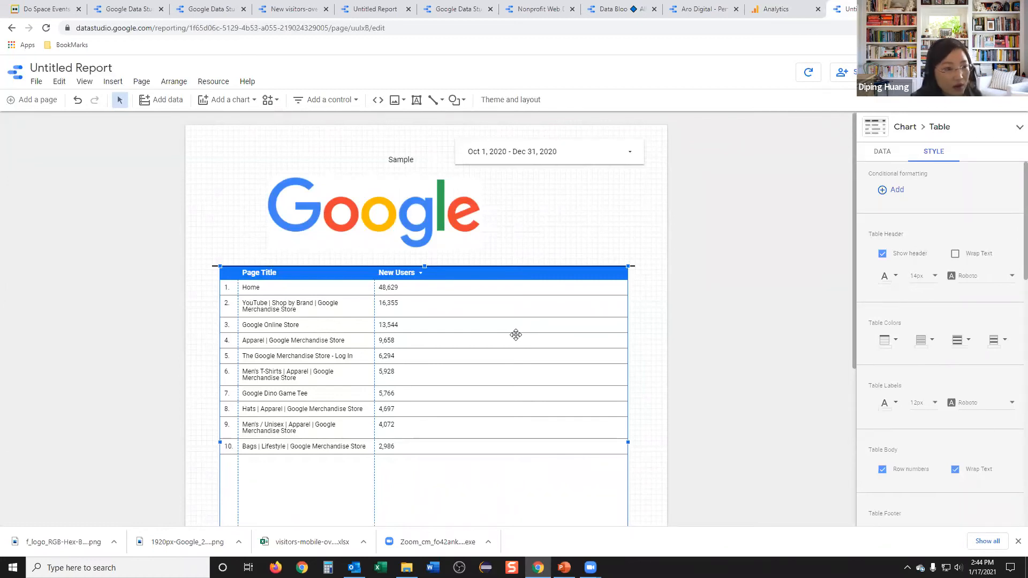
click(873, 155)
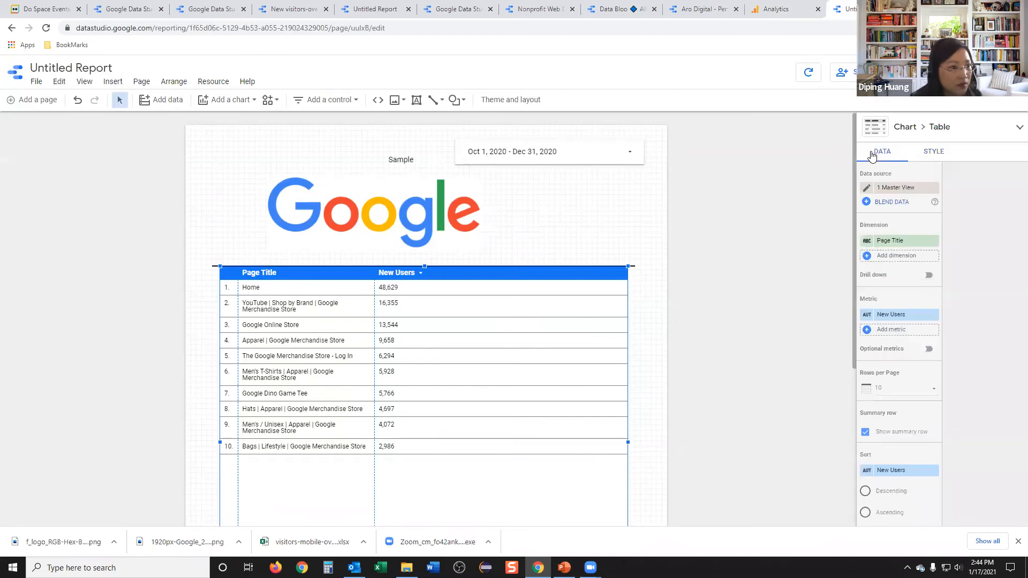
click(868, 188)
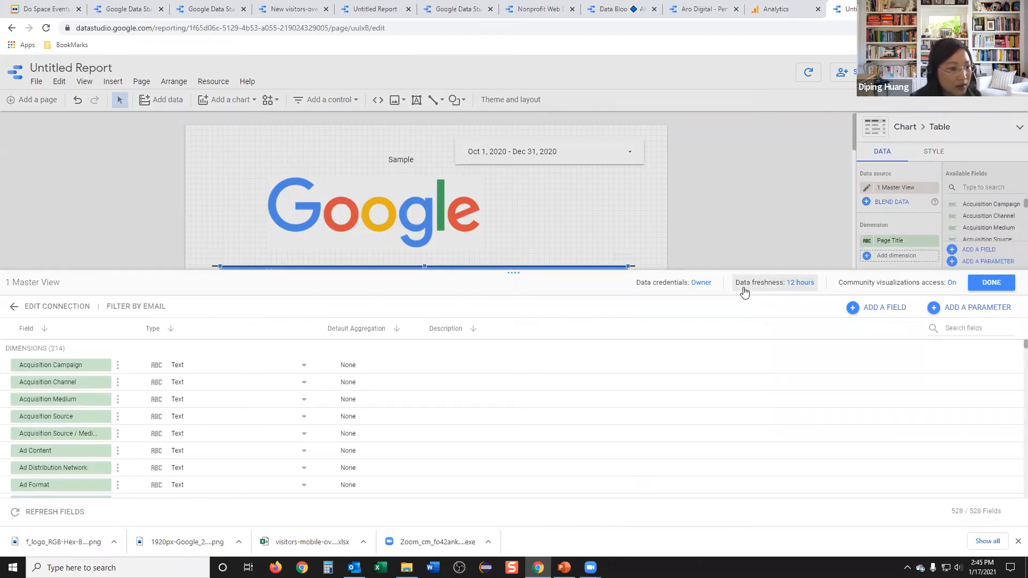
click(793, 284)
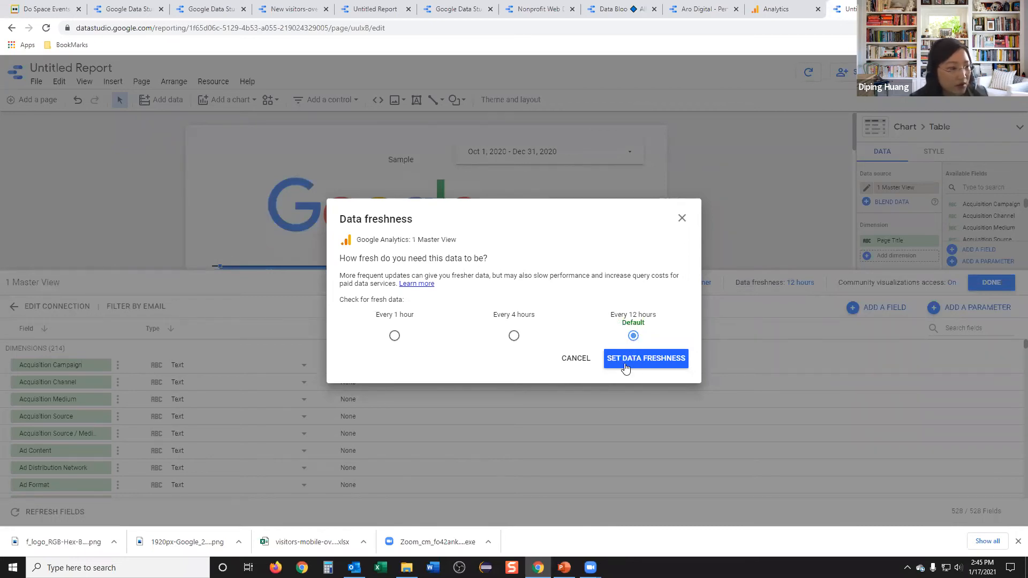
click(683, 219)
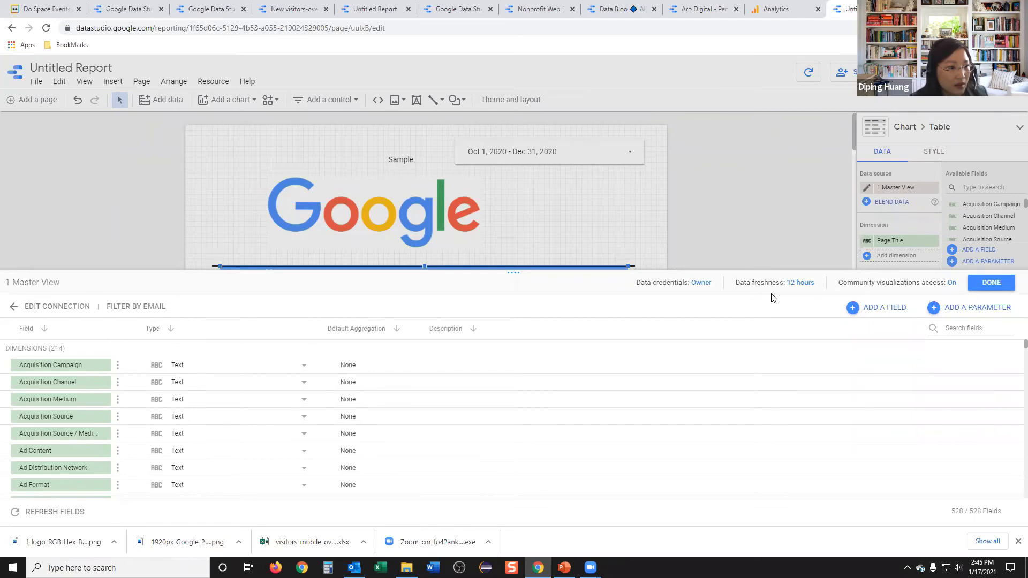
click(984, 284)
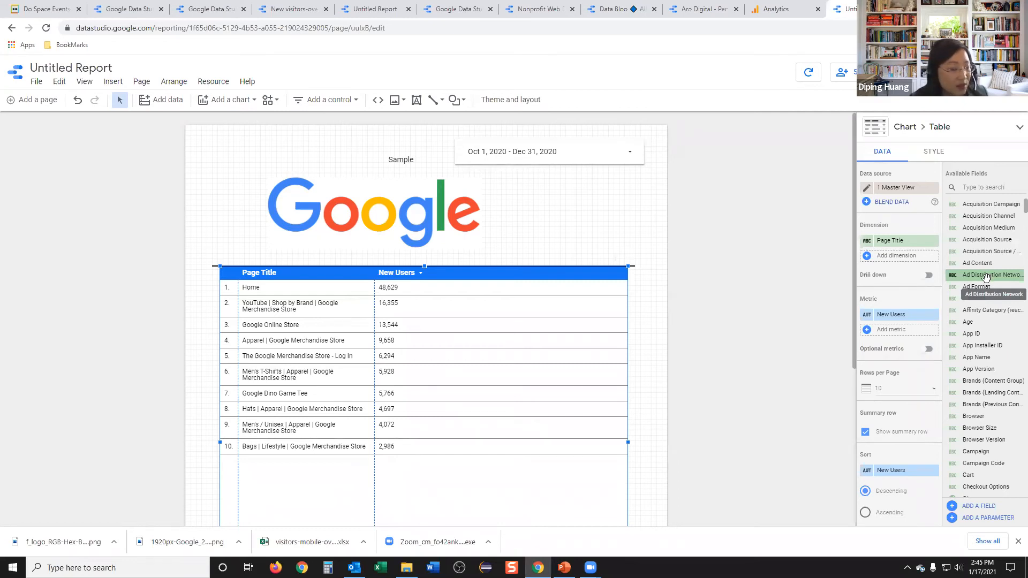
Step: Open the Data Studio report gallery and look over the featured reports
click(614, 12)
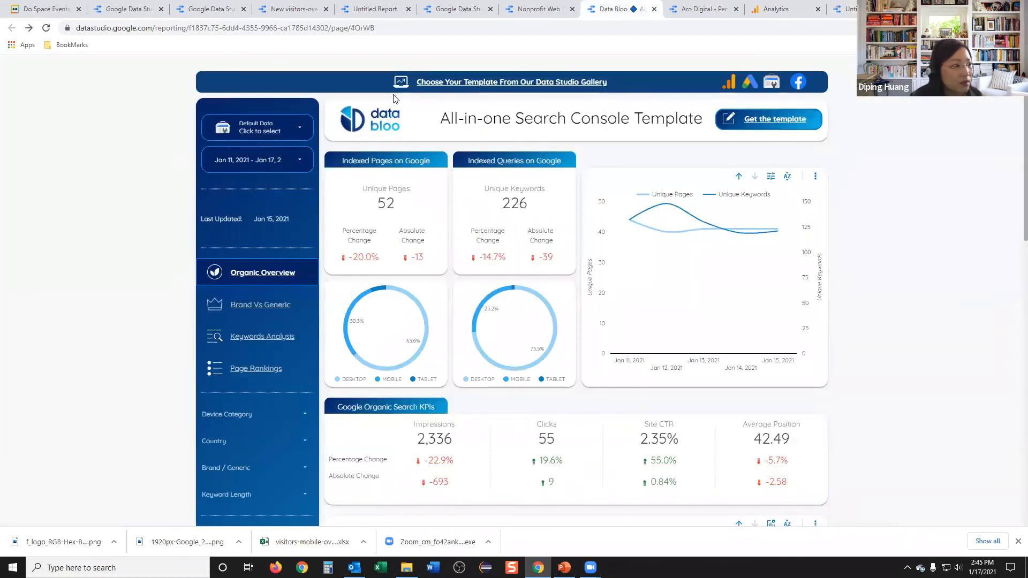
click(96, 15)
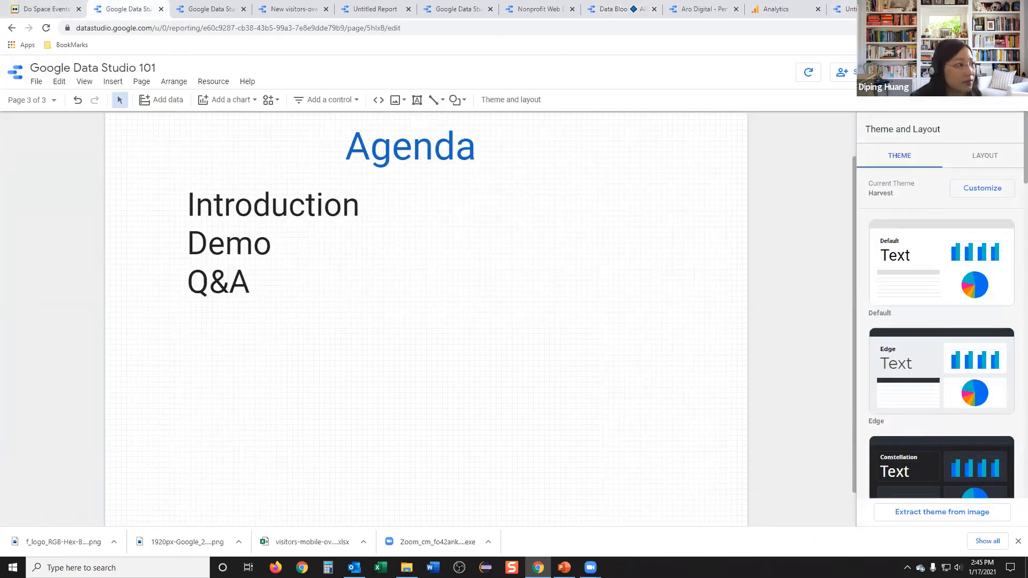
click(991, 8)
click(163, 56)
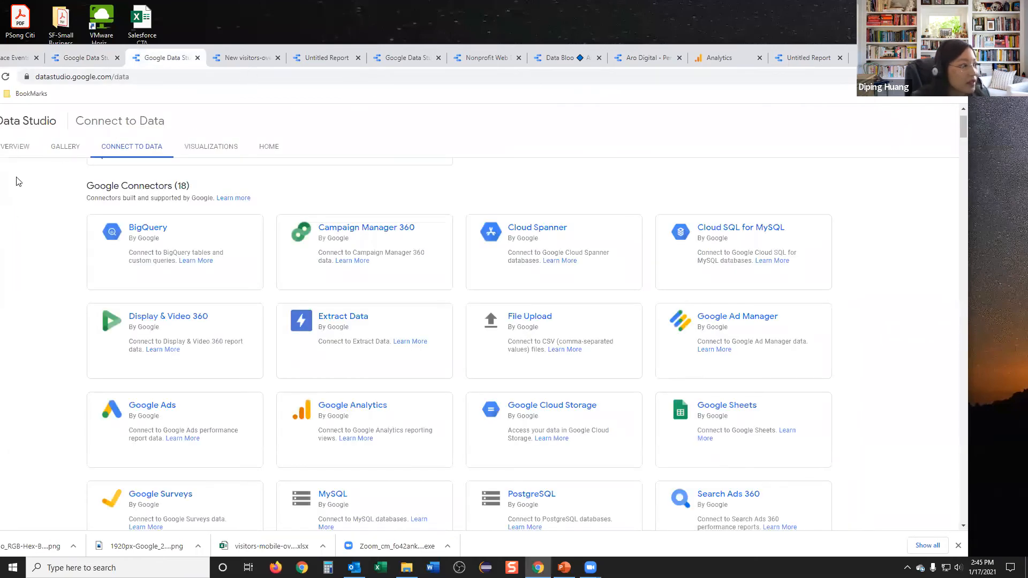
click(66, 148)
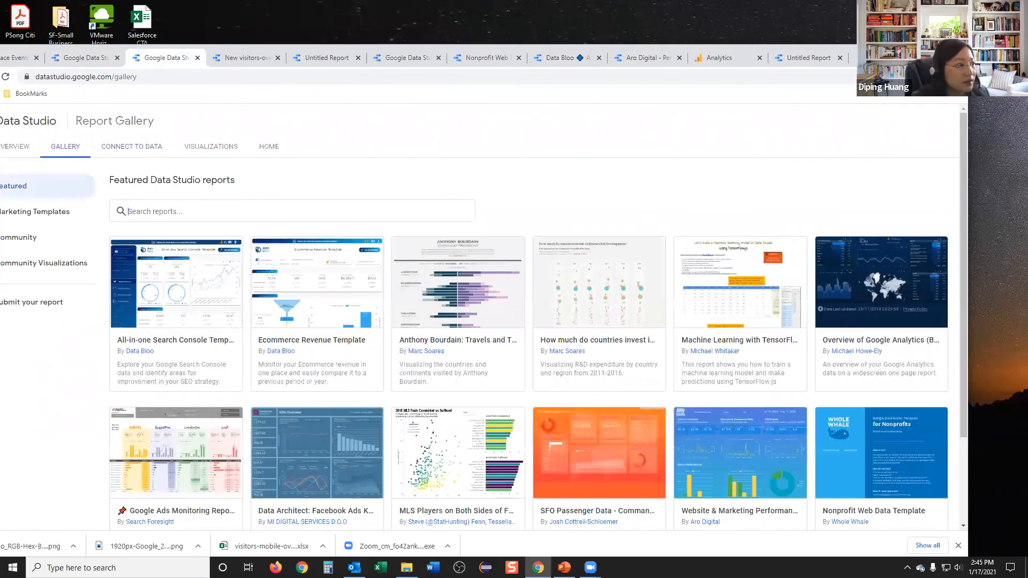
click(932, 52)
scroll(534, 231, down, 1)
scroll(534, 231, up, 1)
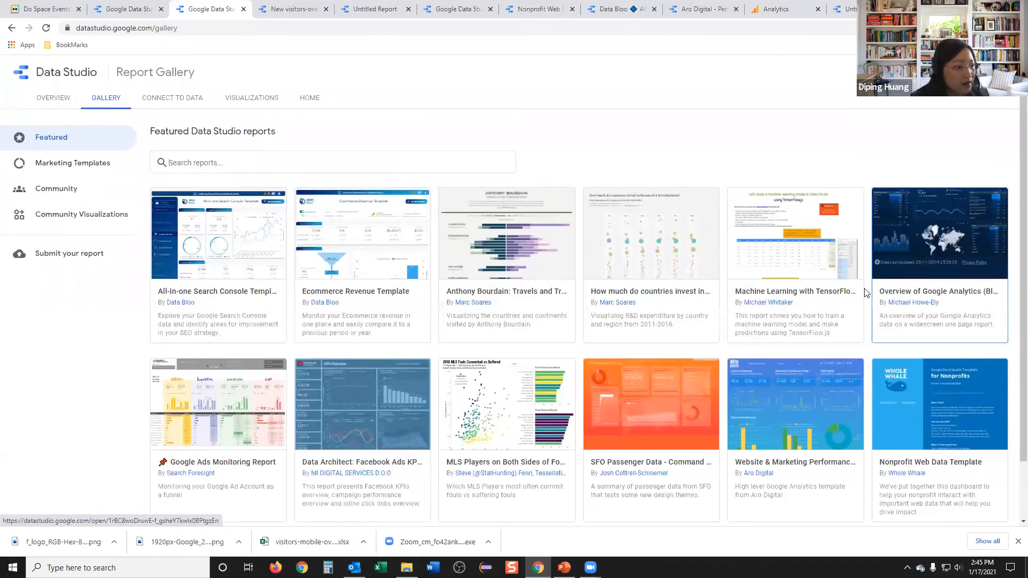
Step: Open the Google Ads Shopping performance report from the marketing templates and go to its Account Performance page
click(82, 168)
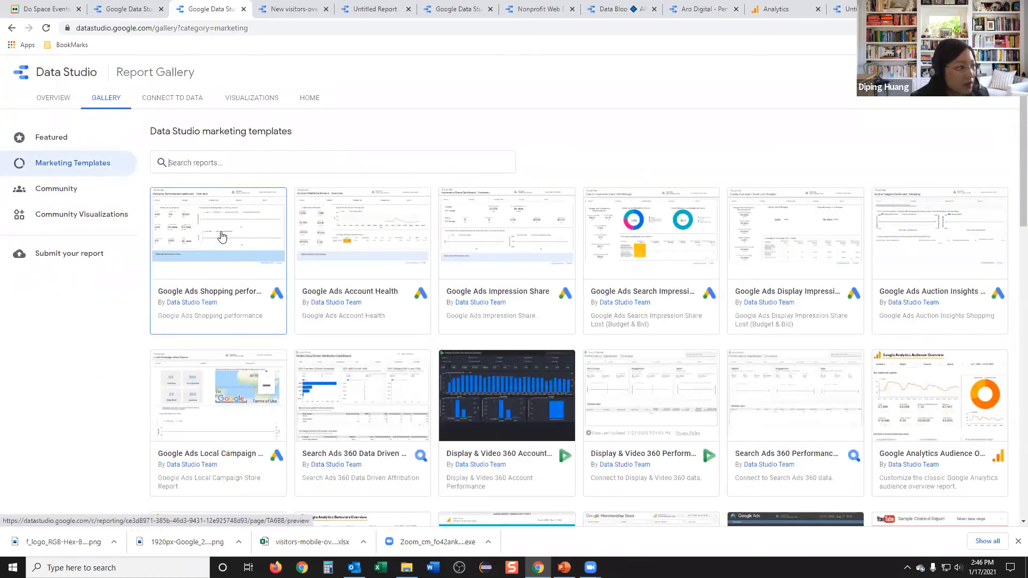
click(219, 232)
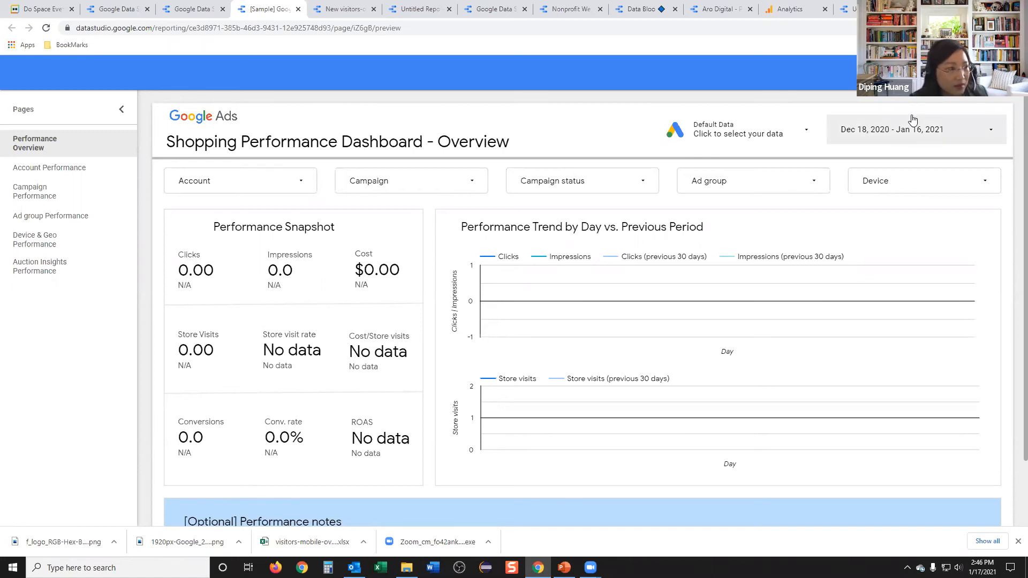
click(65, 173)
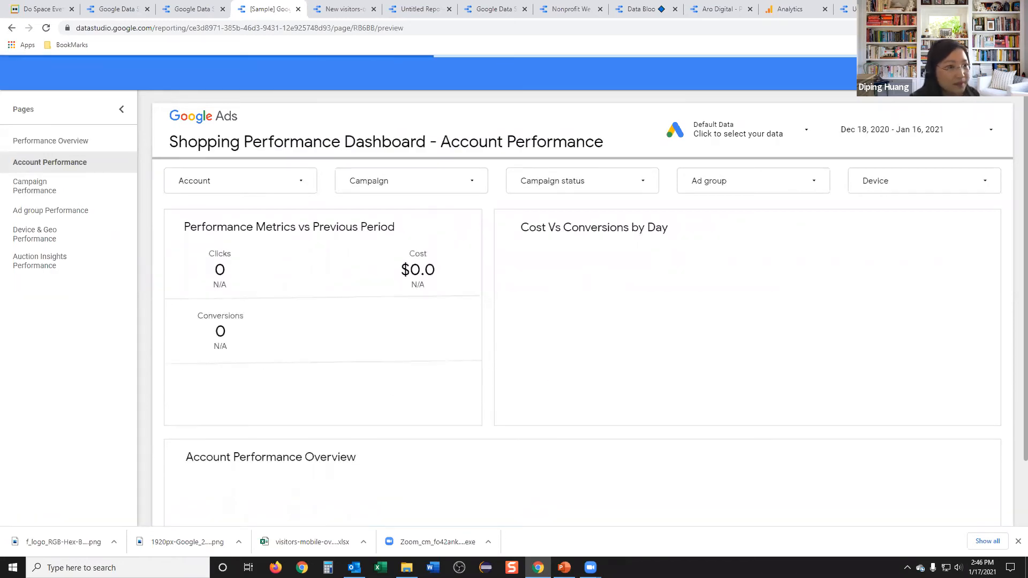
Step: Copy the Google Ads Shopping Performance report, using [Sample] Google Analytics Data as the new data source
click(895, 72)
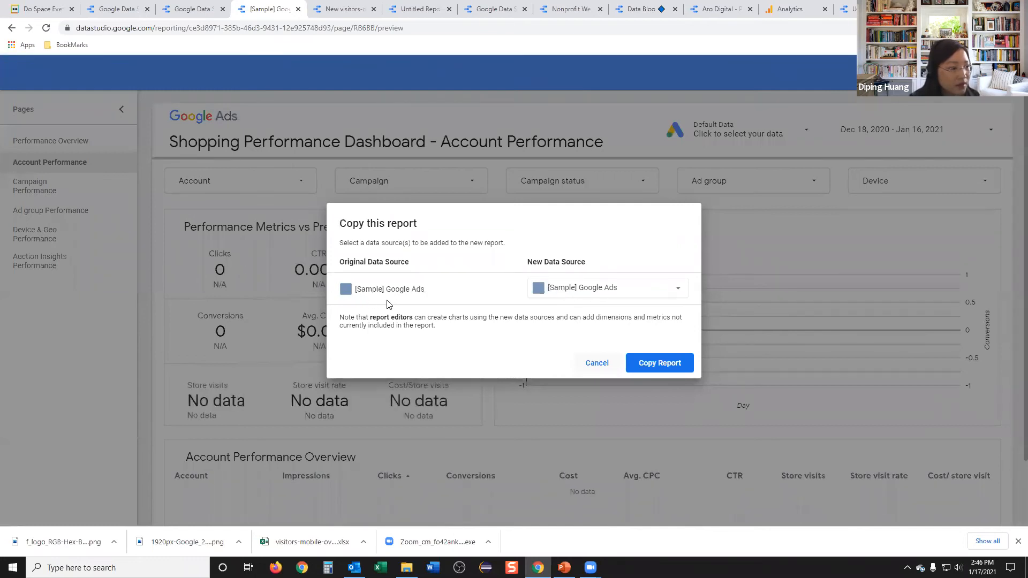
click(555, 291)
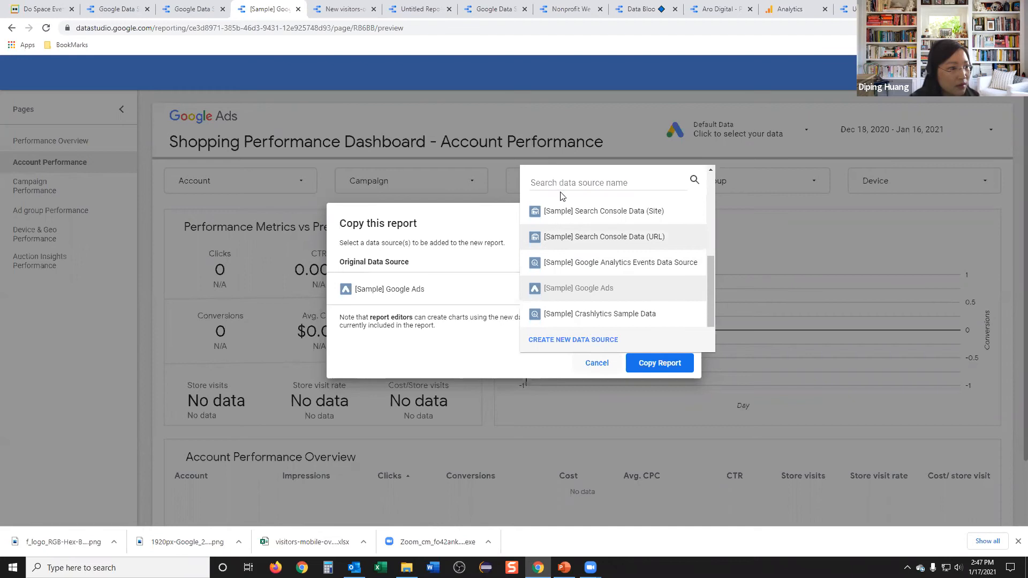
click(546, 182)
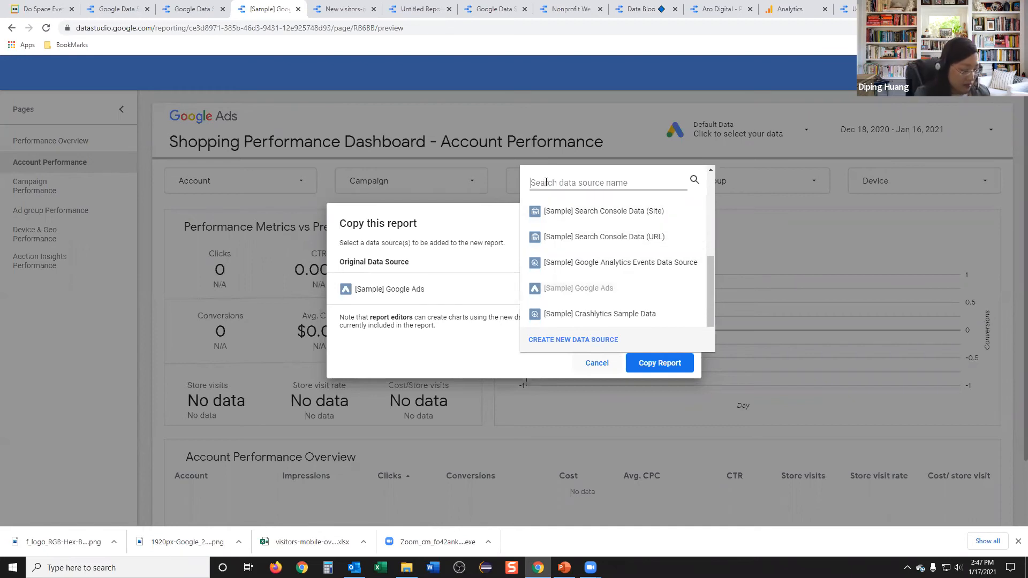
text(dta)
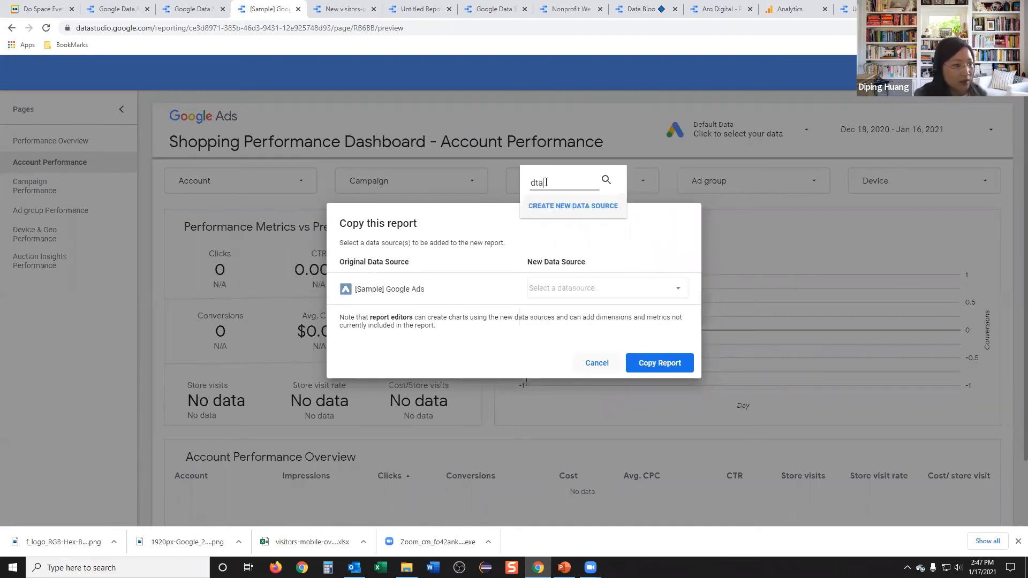
key(BackSpace)
text(at)
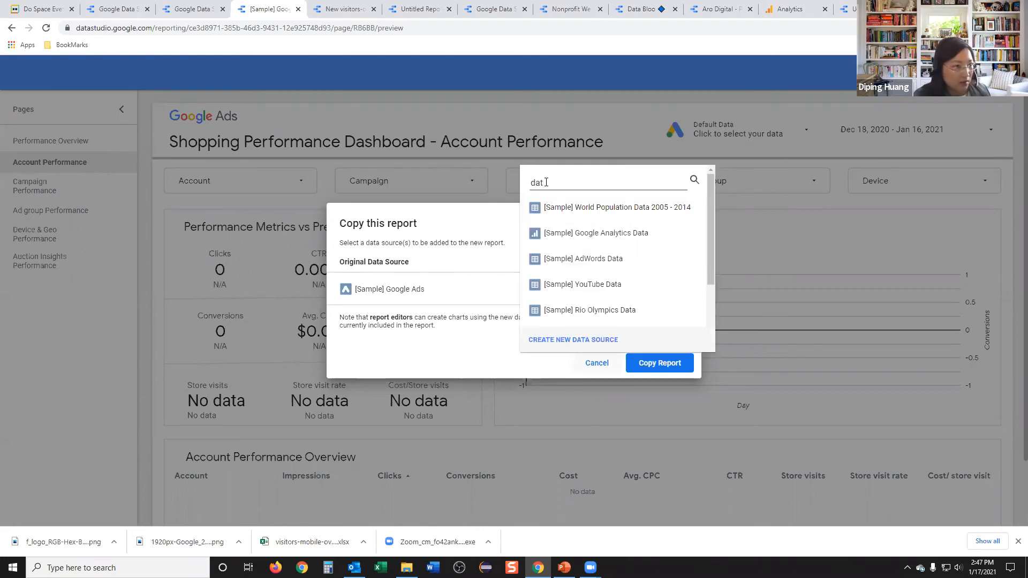
click(576, 236)
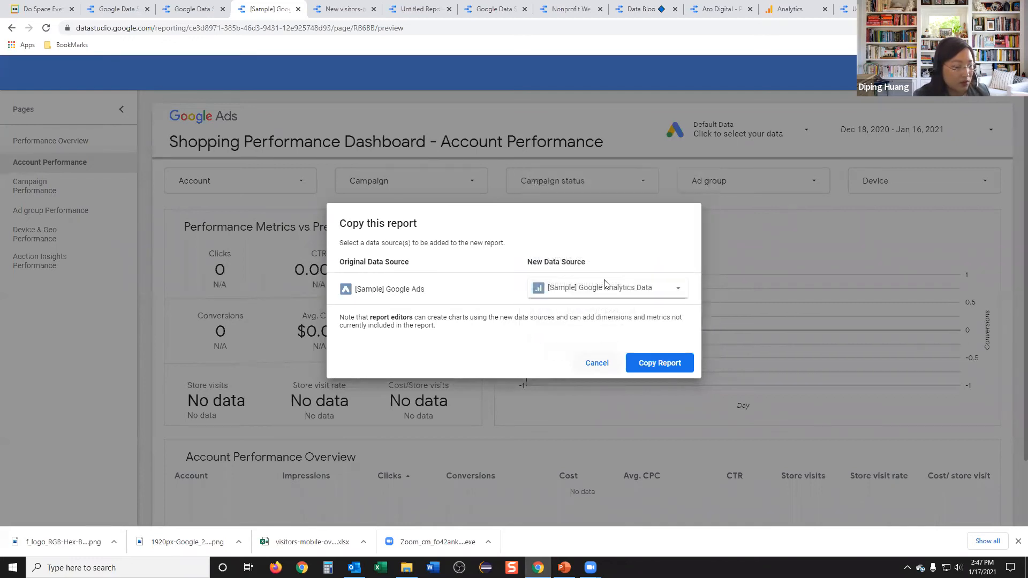
click(659, 367)
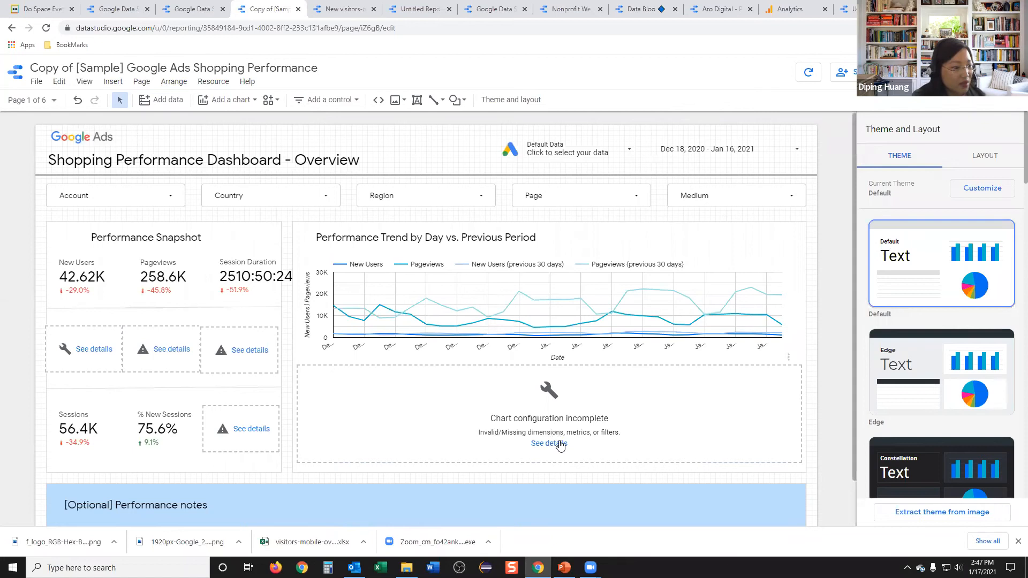
Step: Delete the incomplete time series chart beneath the Performance Trend by Day chart
click(582, 429)
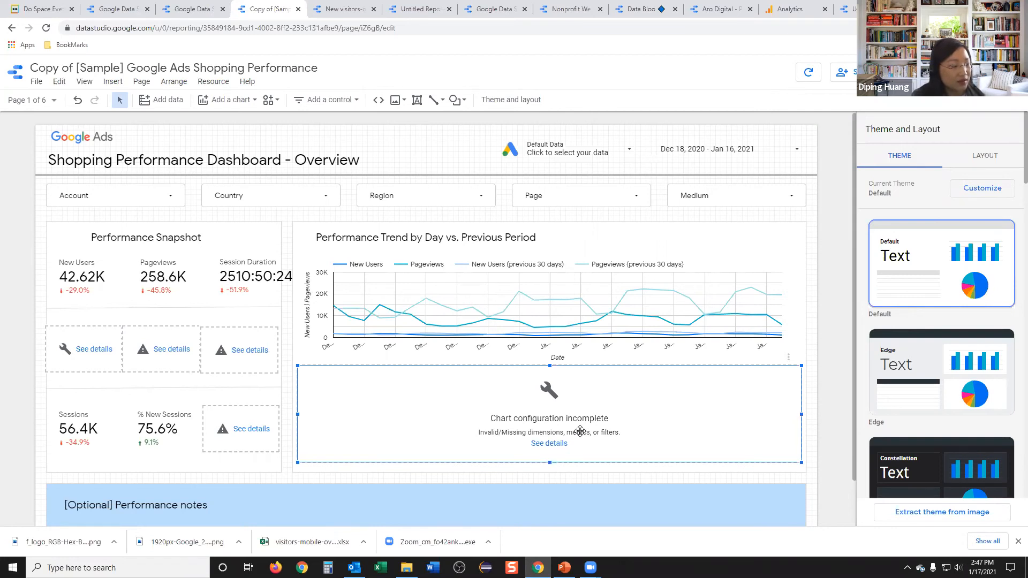
key(Delete)
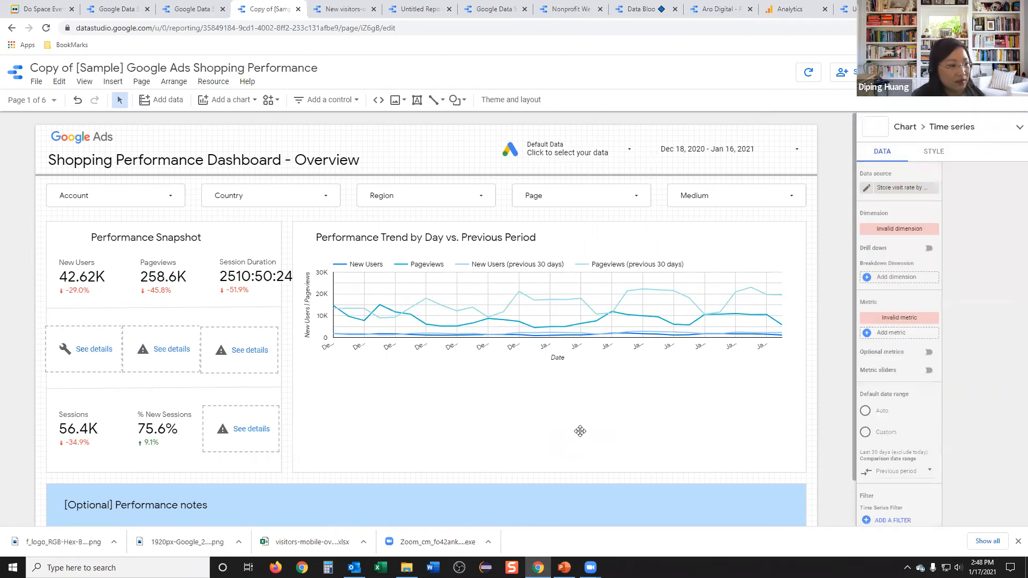
Step: Open the data blending help article from the incomplete scorecard below New Users and read how blending and the left outer join work
click(95, 354)
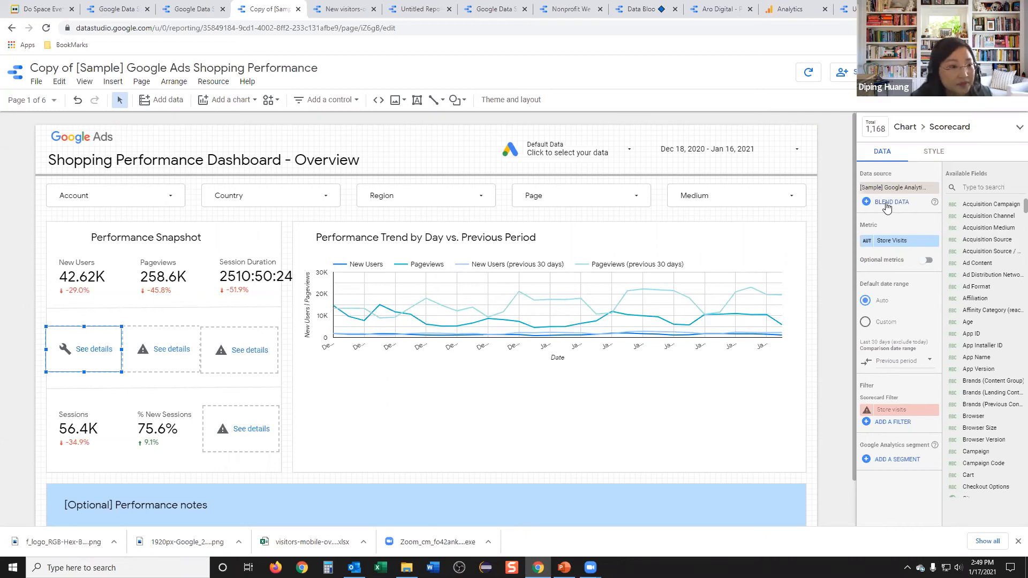
click(935, 204)
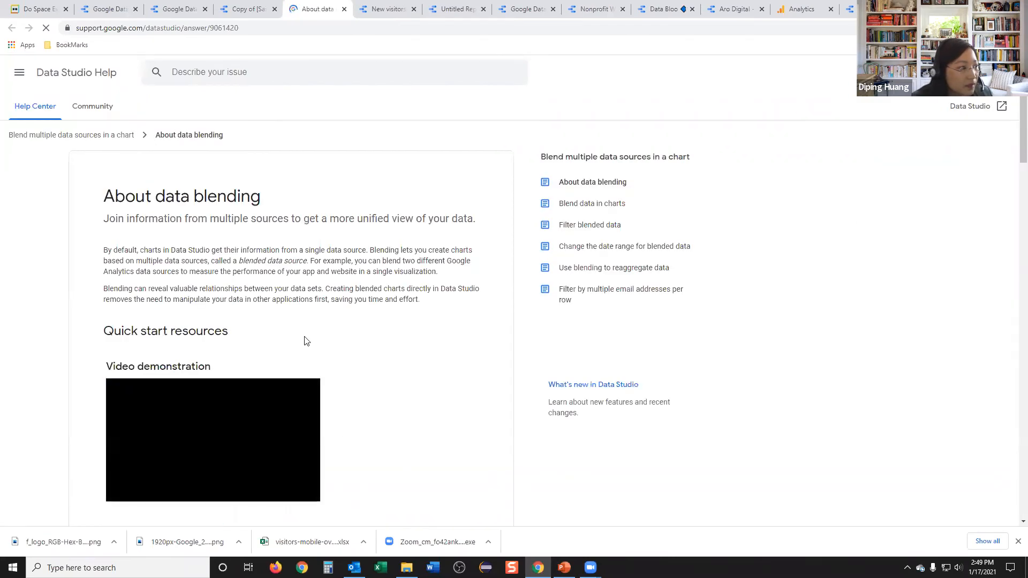
scroll(156, 314, down, 1)
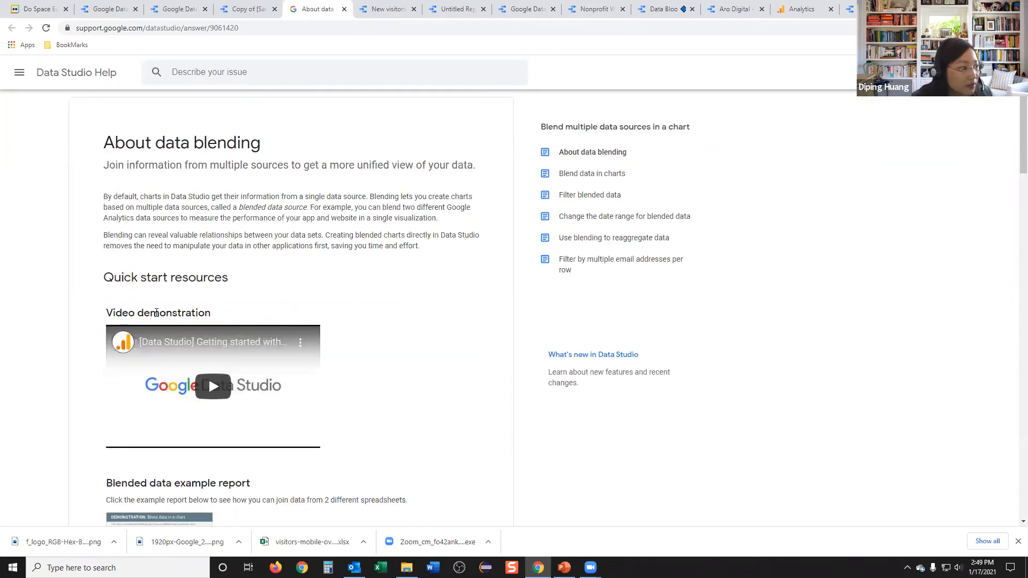
scroll(174, 249, down, 4)
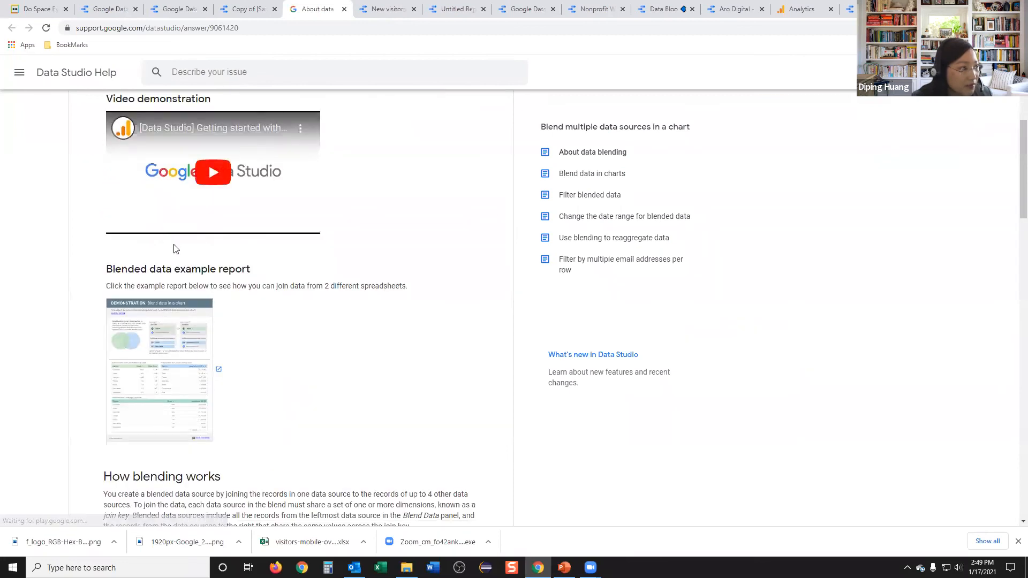
scroll(175, 257, down, 4)
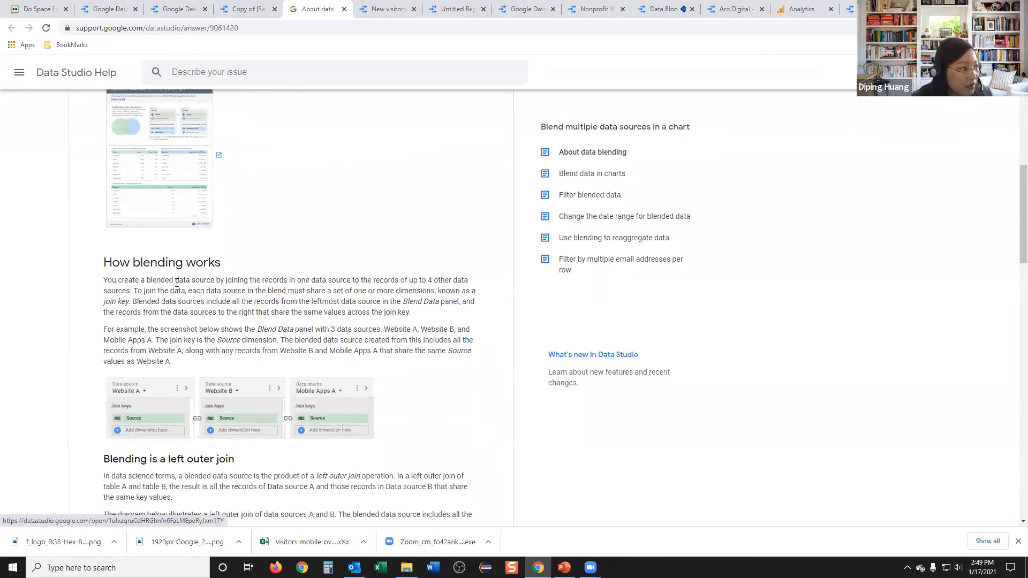
scroll(177, 283, down, 3)
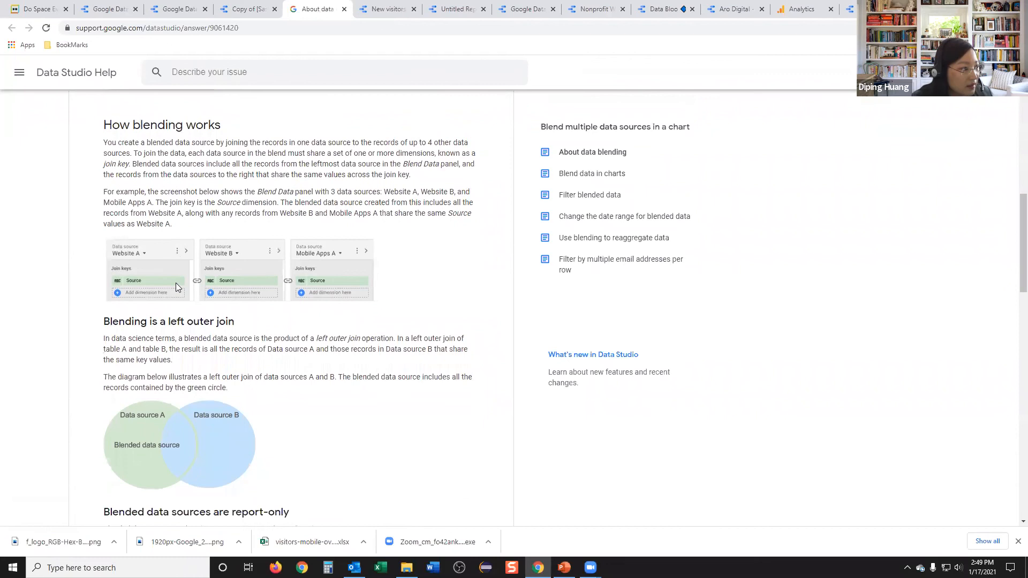
scroll(177, 284, down, 4)
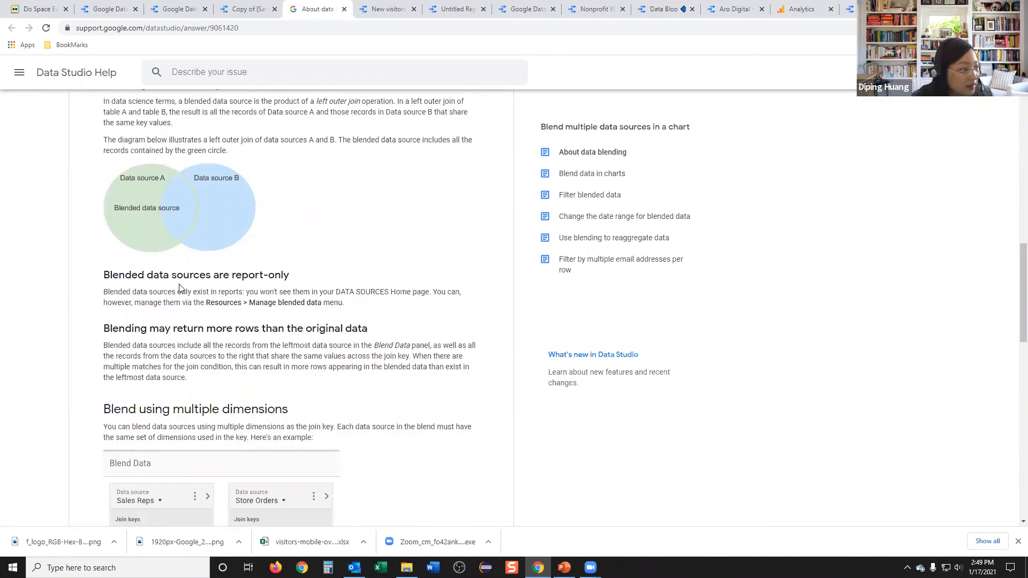
scroll(180, 288, up, 2)
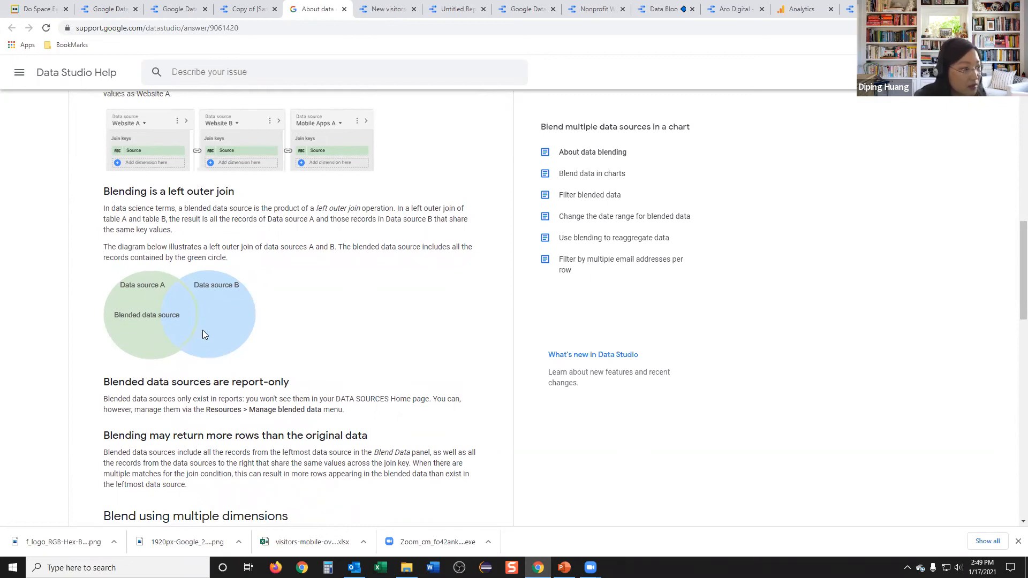
Step: Examine the article's multiple-dimension join key example and its sections on self-blending, calculated fields and managing blended data sources
scroll(203, 330, down, 6)
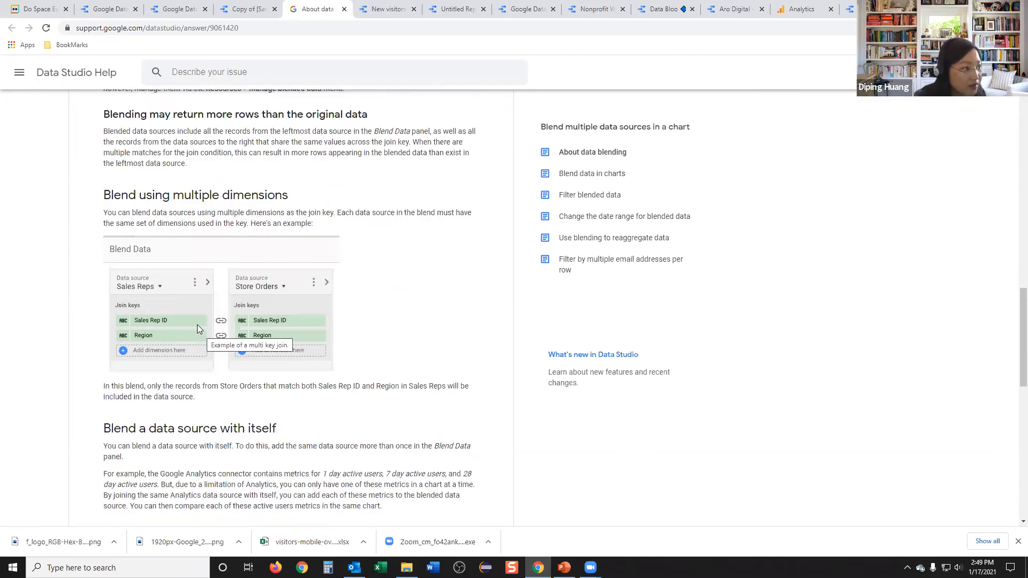
scroll(187, 299, down, 6)
scroll(189, 304, up, 7)
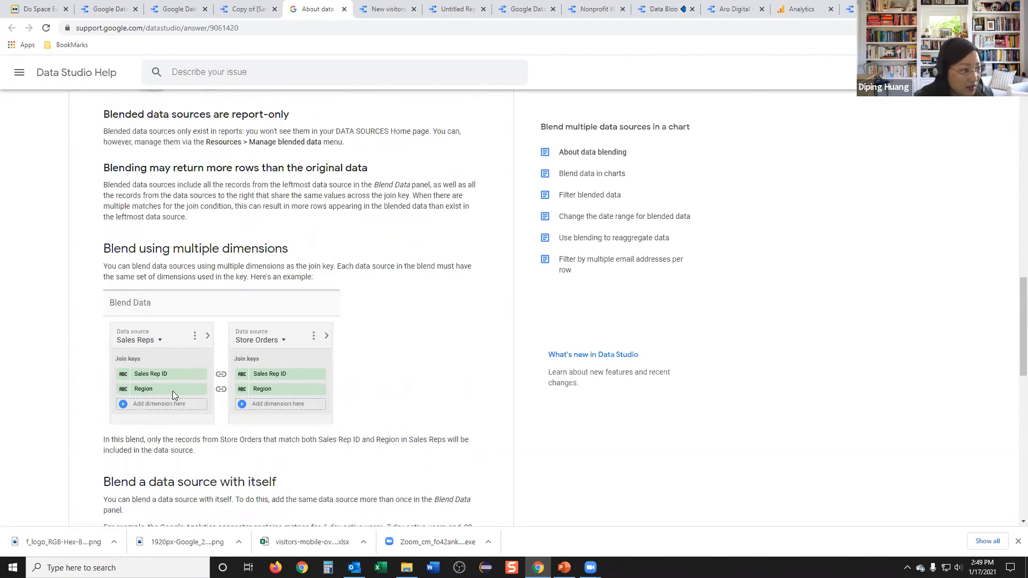
scroll(257, 388, down, 10)
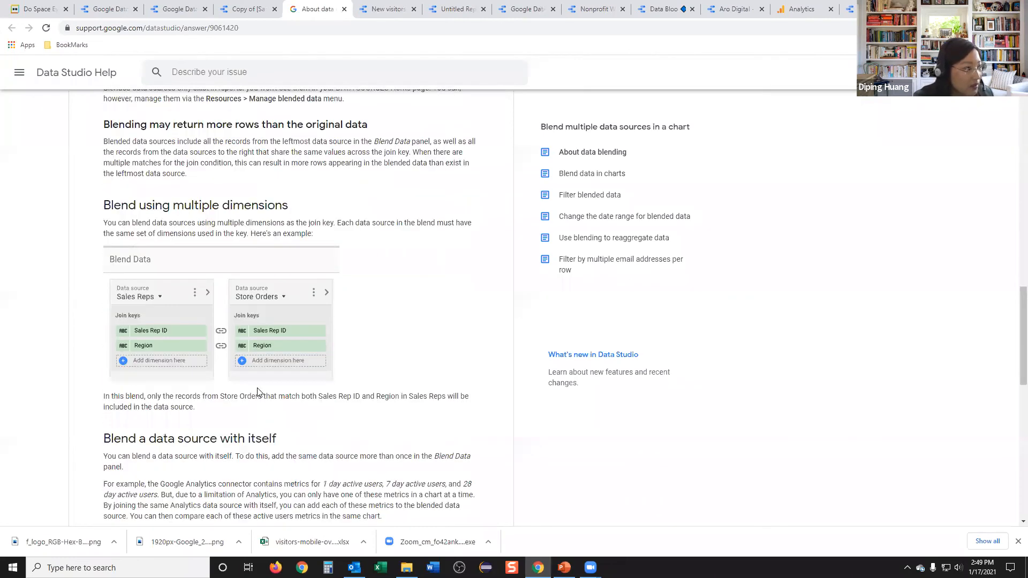
scroll(257, 391, up, 9)
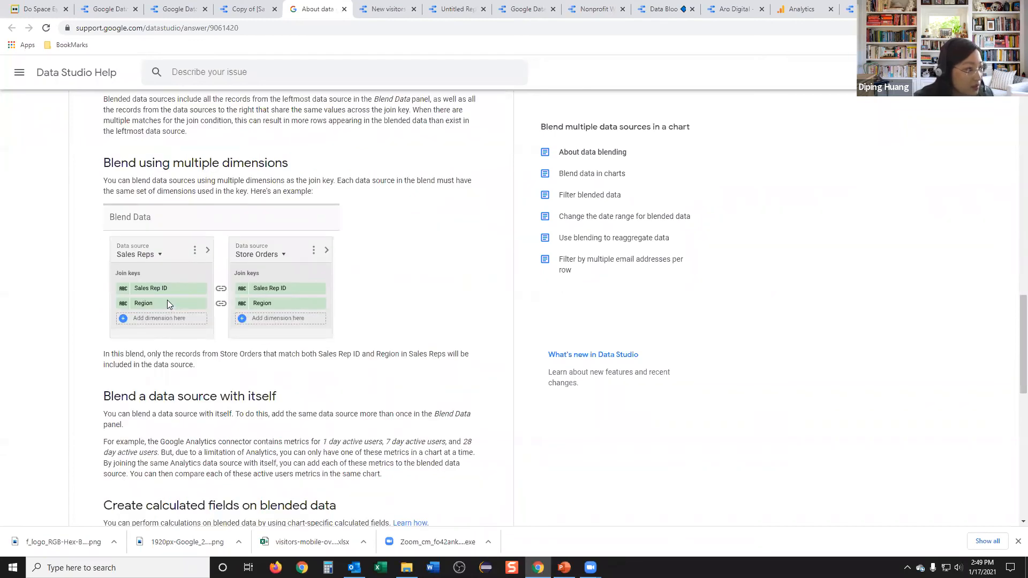
scroll(211, 328, down, 2)
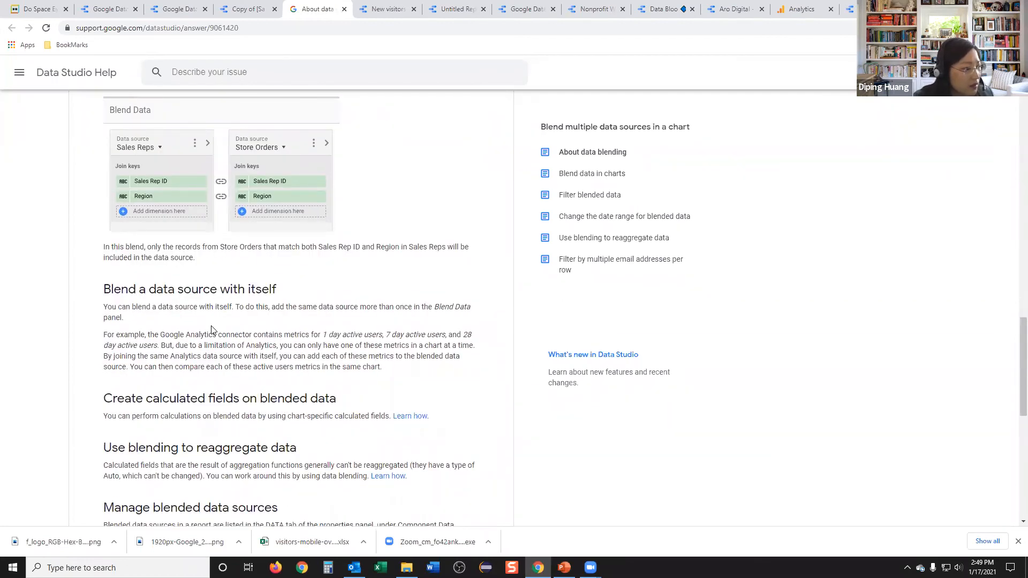
scroll(211, 328, down, 5)
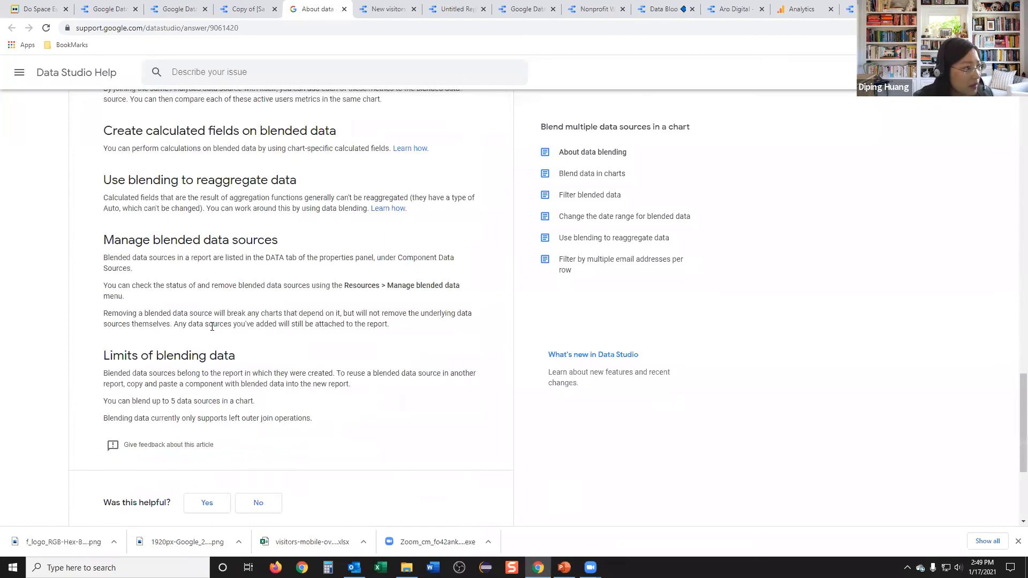
scroll(212, 326, up, 2)
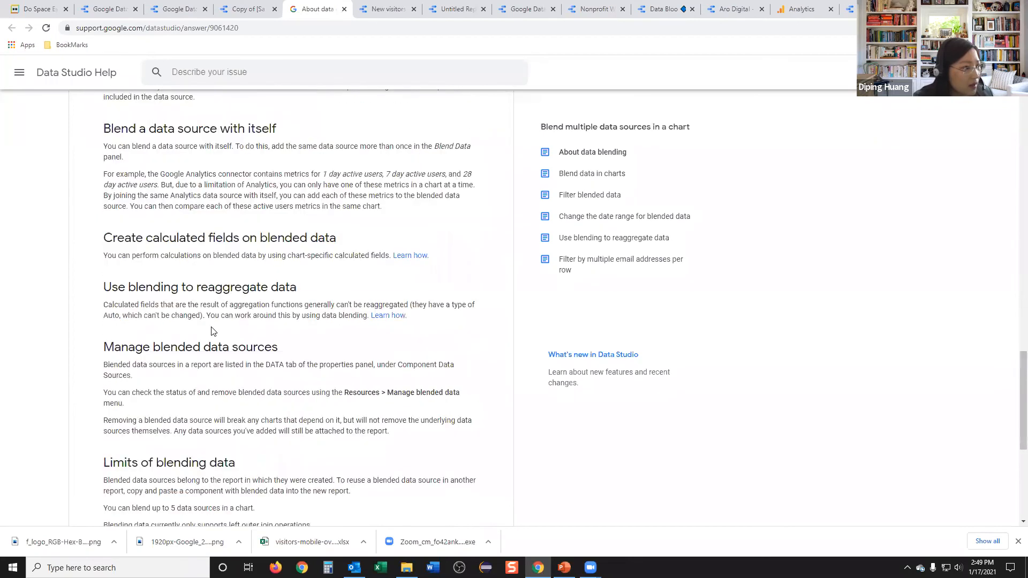
scroll(211, 331, up, 6)
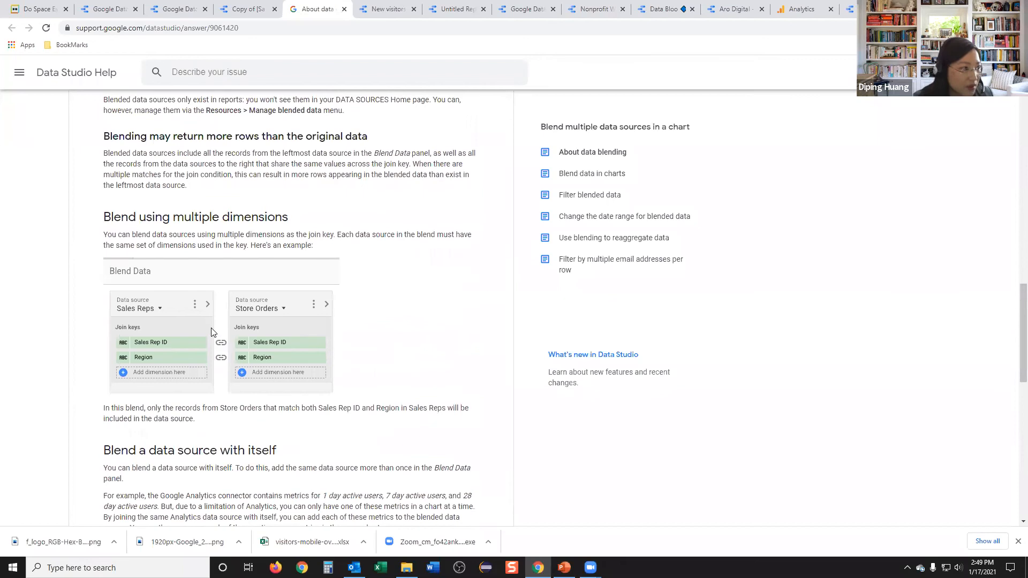
Step: Review the article's introduction, video demonstration, blended data example report and left outer join diagram again
scroll(213, 333, up, 5)
scroll(212, 332, up, 2)
scroll(212, 333, up, 7)
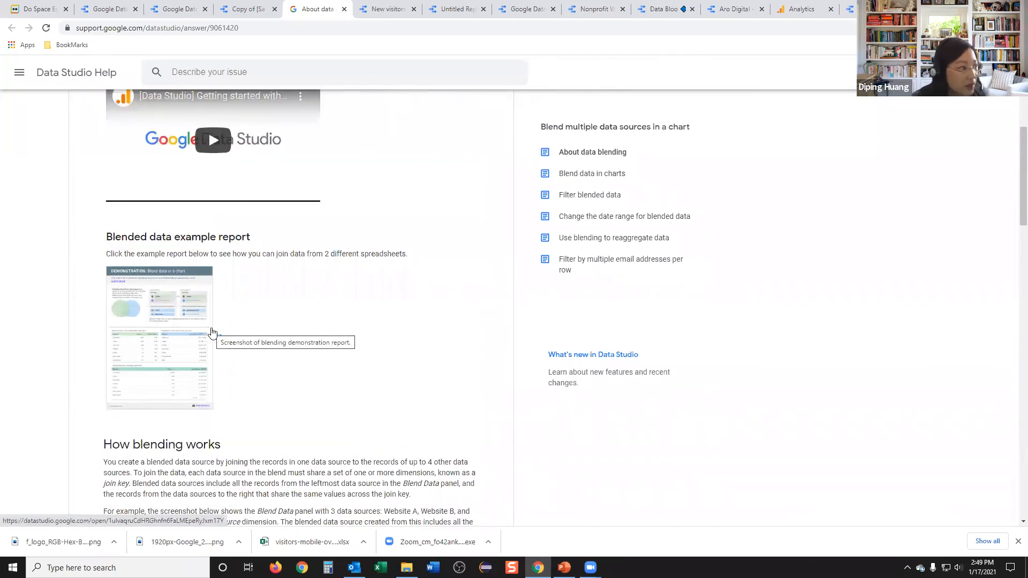
scroll(213, 333, up, 3)
scroll(212, 332, up, 2)
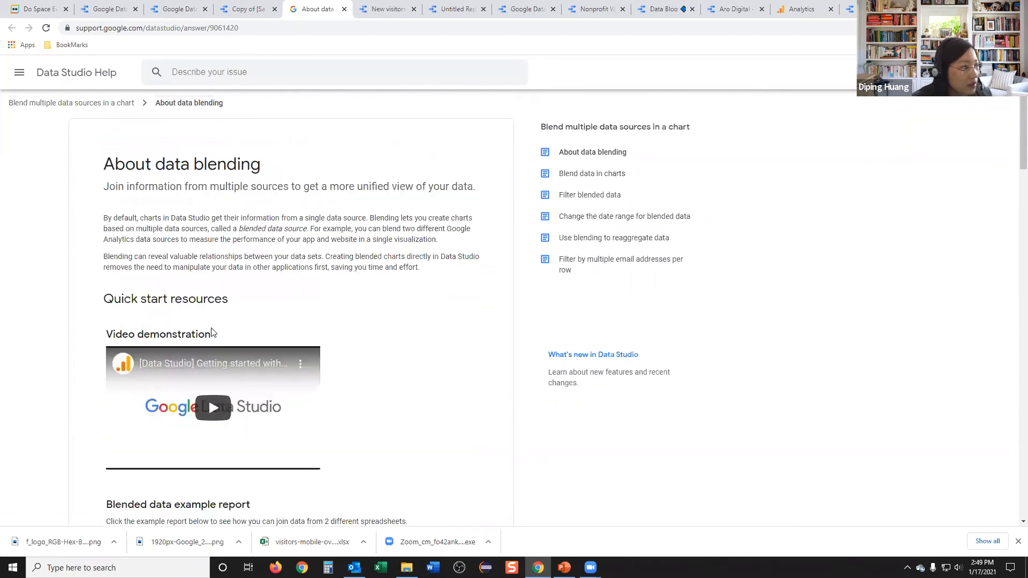
scroll(212, 332, down, 7)
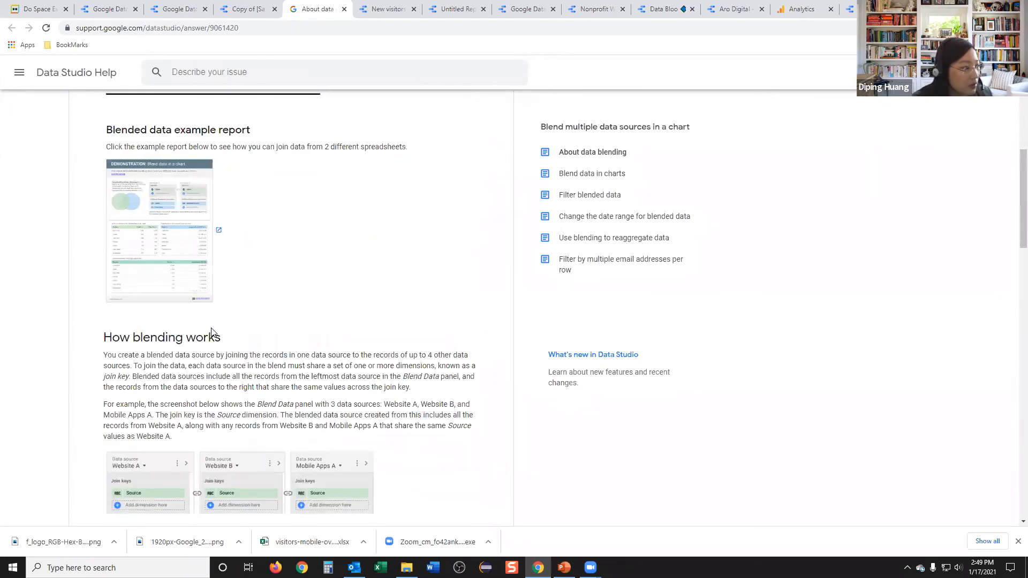
scroll(211, 331, down, 3)
scroll(206, 326, down, 1)
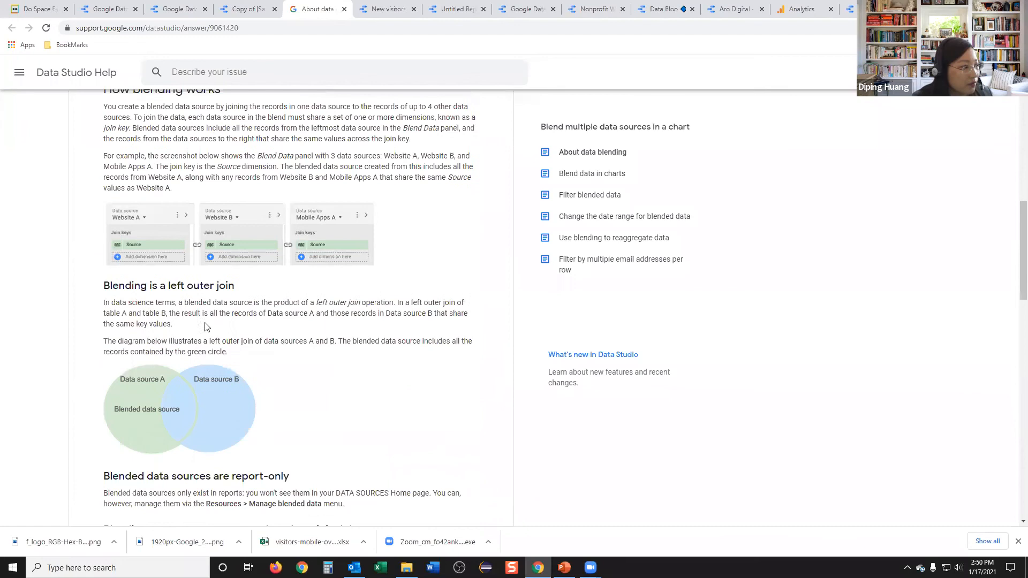
scroll(205, 324, down, 1)
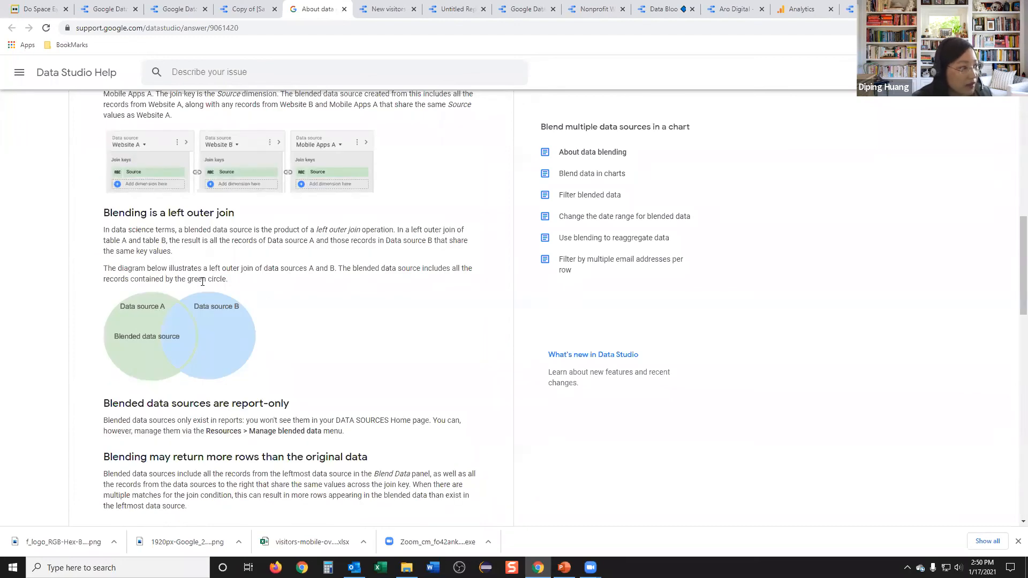
Step: Read the Limits of blending data section, highlight the sentence on data sources per chart, and return to the article's beginning
scroll(223, 326, down, 7)
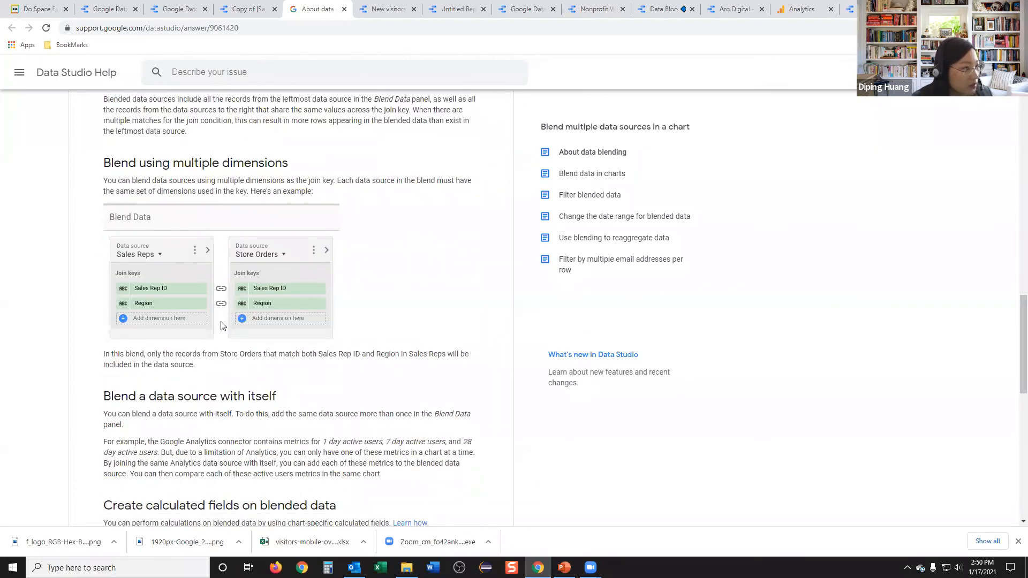
scroll(223, 326, down, 6)
scroll(223, 325, down, 3)
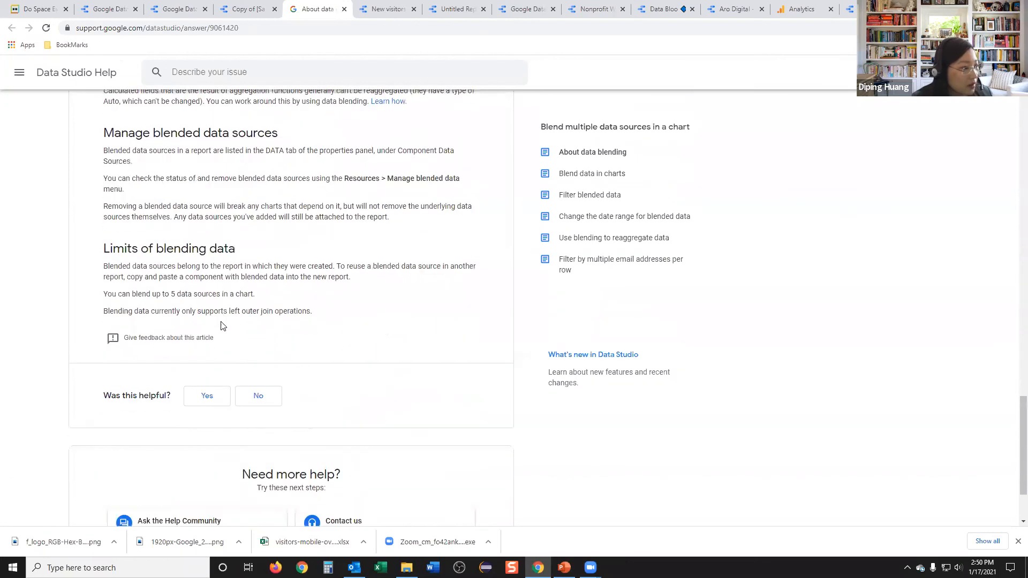
drag(104, 295, 254, 296)
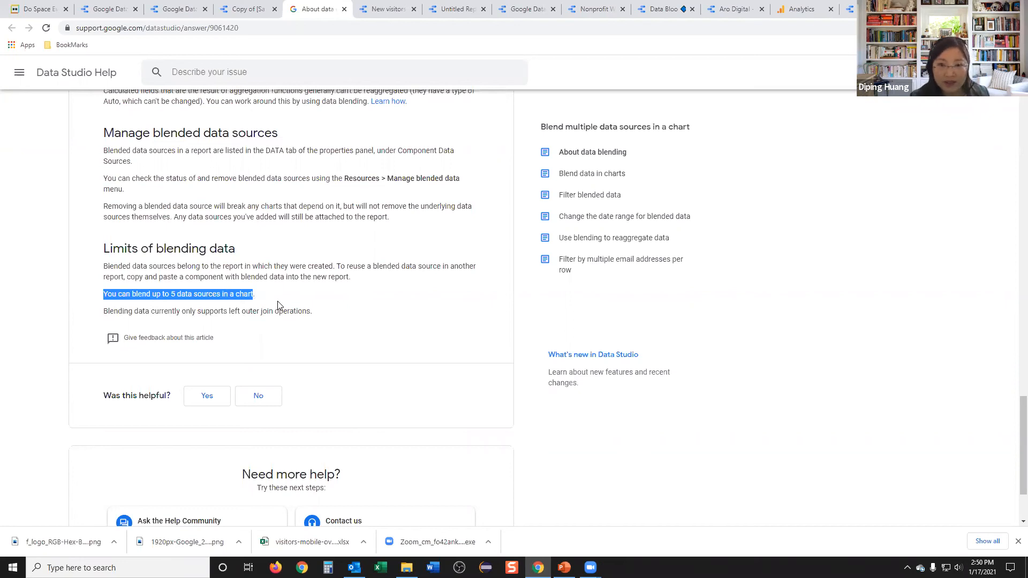
click(278, 304)
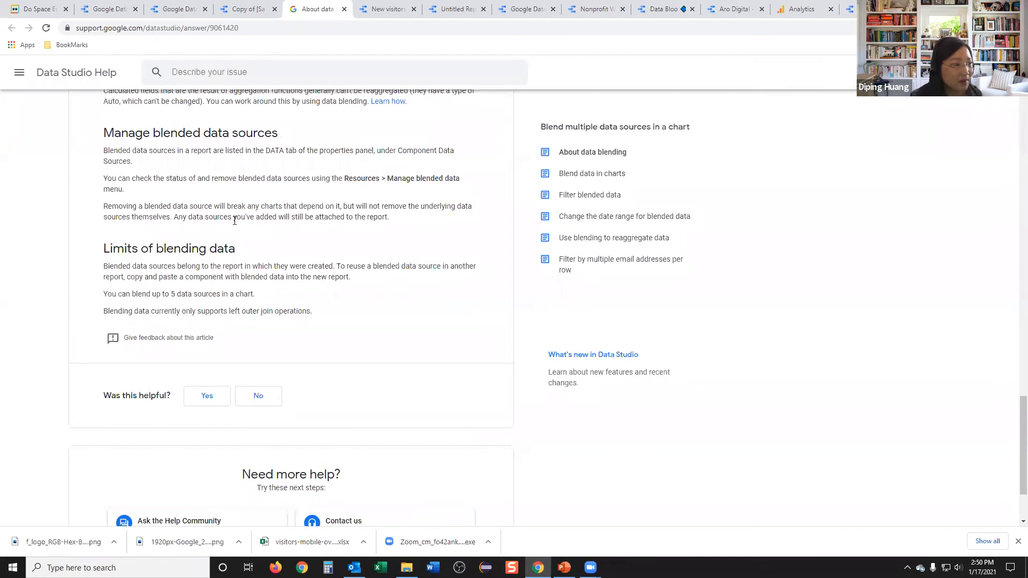
scroll(212, 253, up, 5)
scroll(212, 253, up, 15)
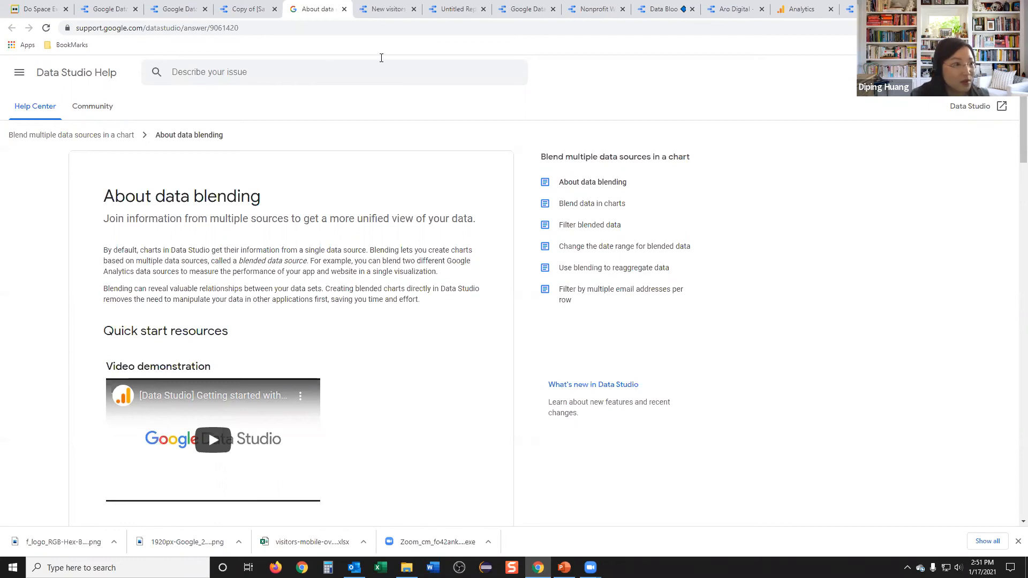
Step: Look at the Aro Digital performance report and return to the untitled report with the Google logo and Page Title table
click(708, 16)
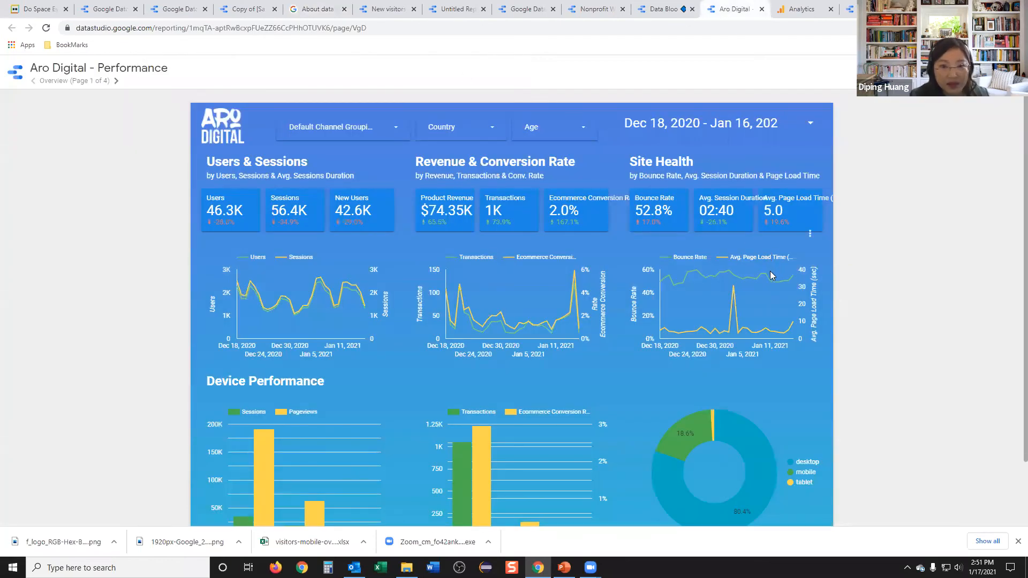
mouse_move(772, 277)
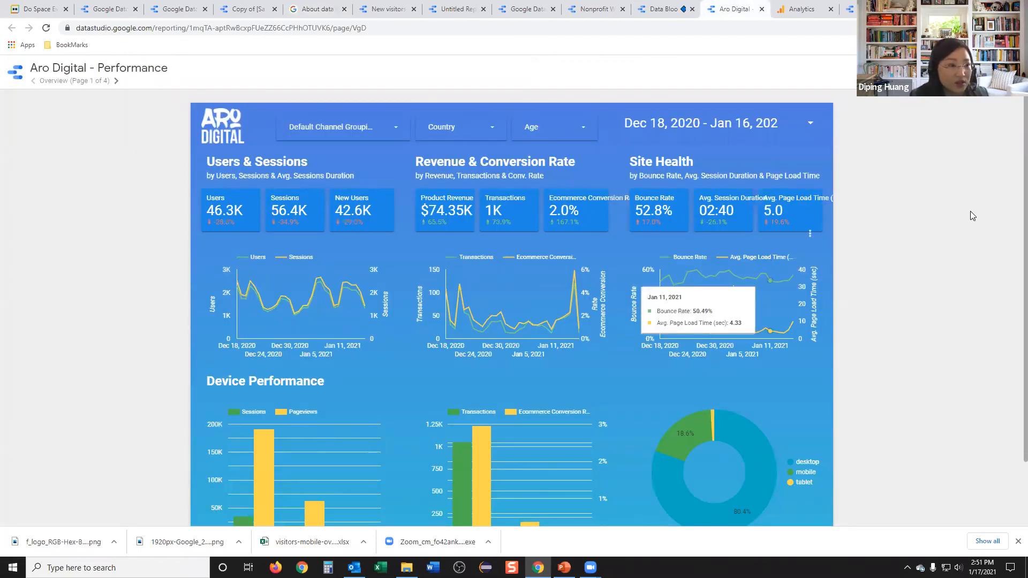
click(793, 8)
click(864, 9)
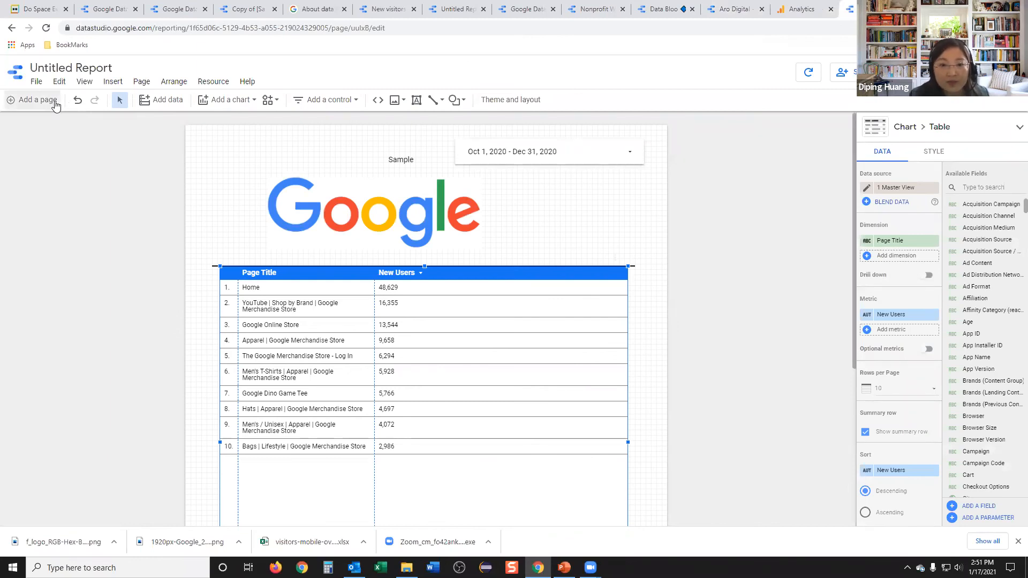
Step: Move the Page Title table down the page, leaving a clear gap beneath the horizontal line under the Google logo
click(489, 153)
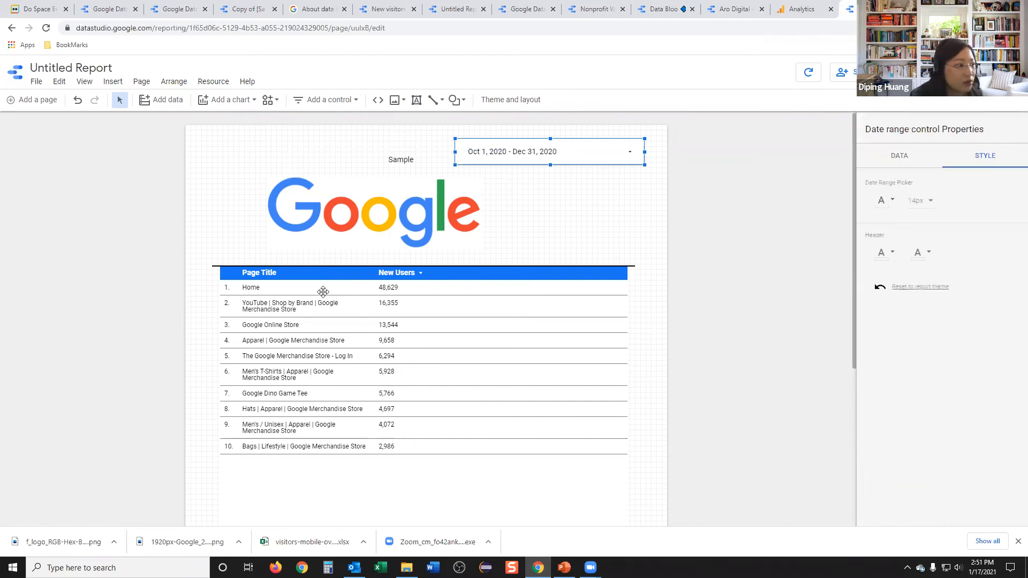
drag(337, 385, 230, 264)
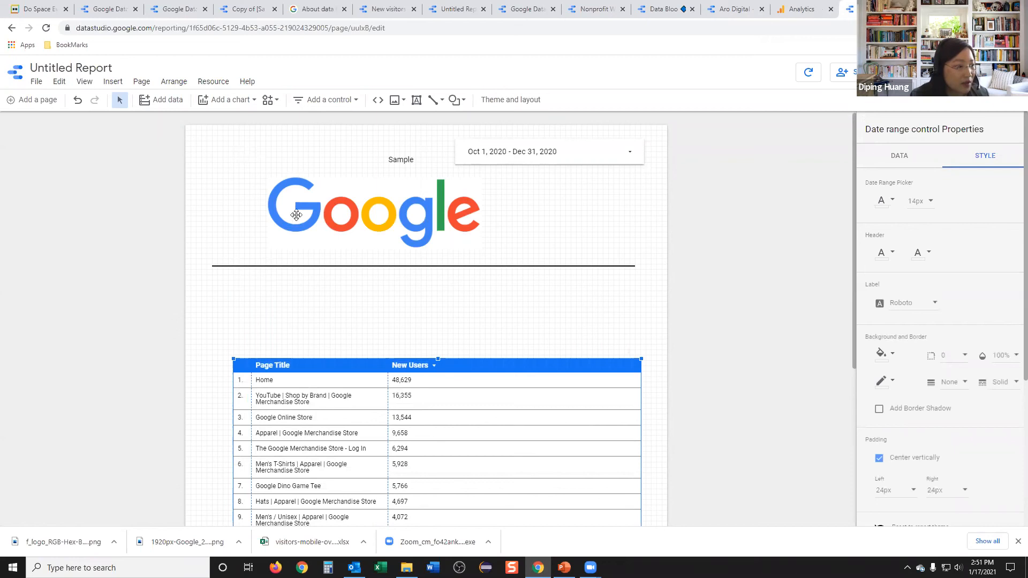
click(429, 295)
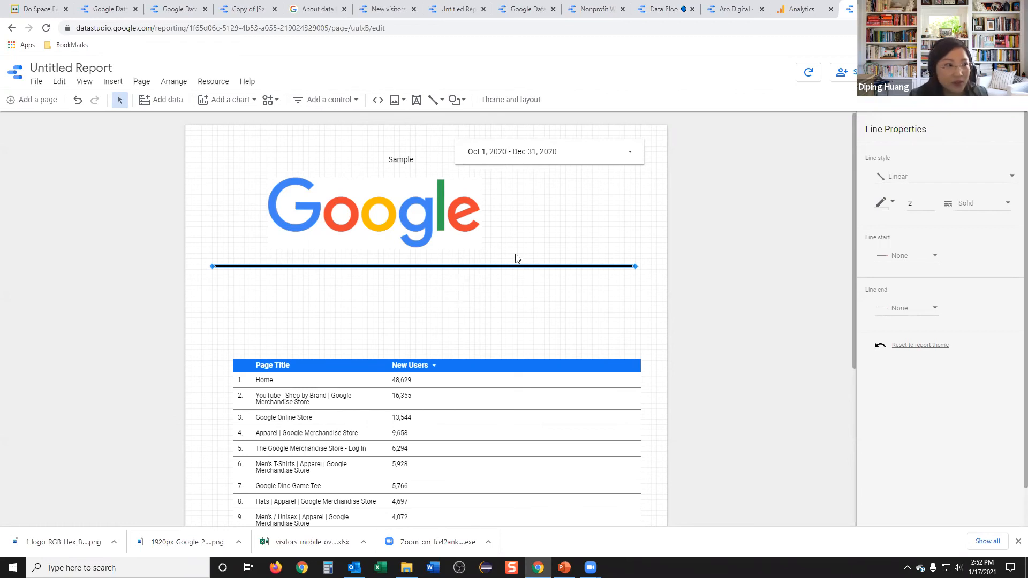
click(379, 224)
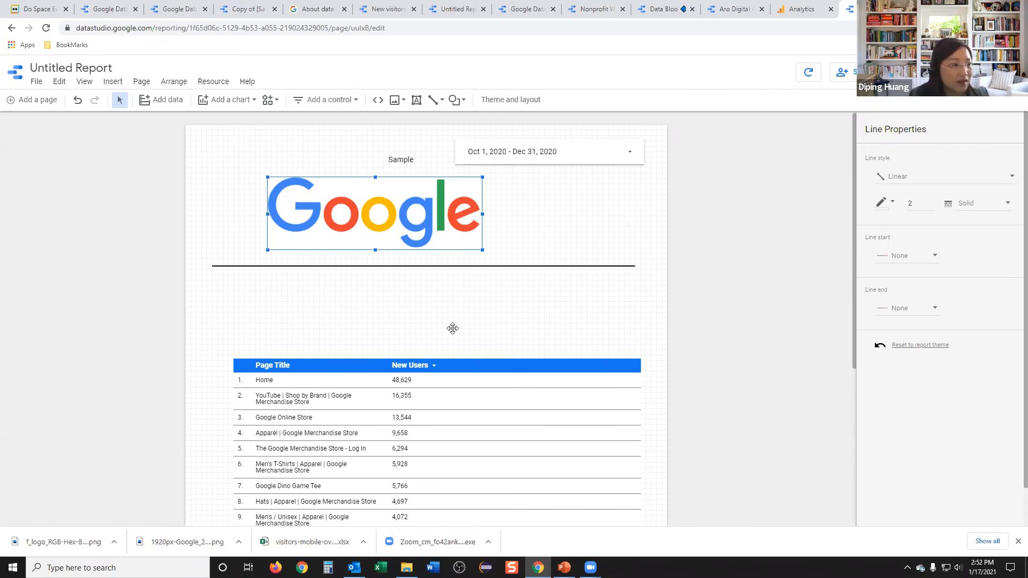
click(433, 391)
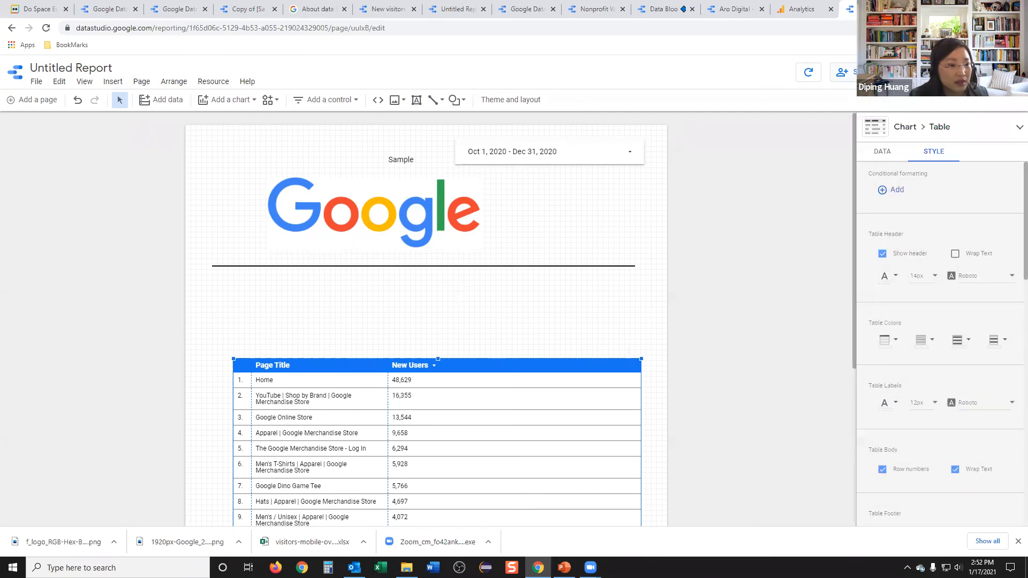
Step: Review the report's sharing settings, including access management and the link sharing options, and close them without changing anything
click(842, 72)
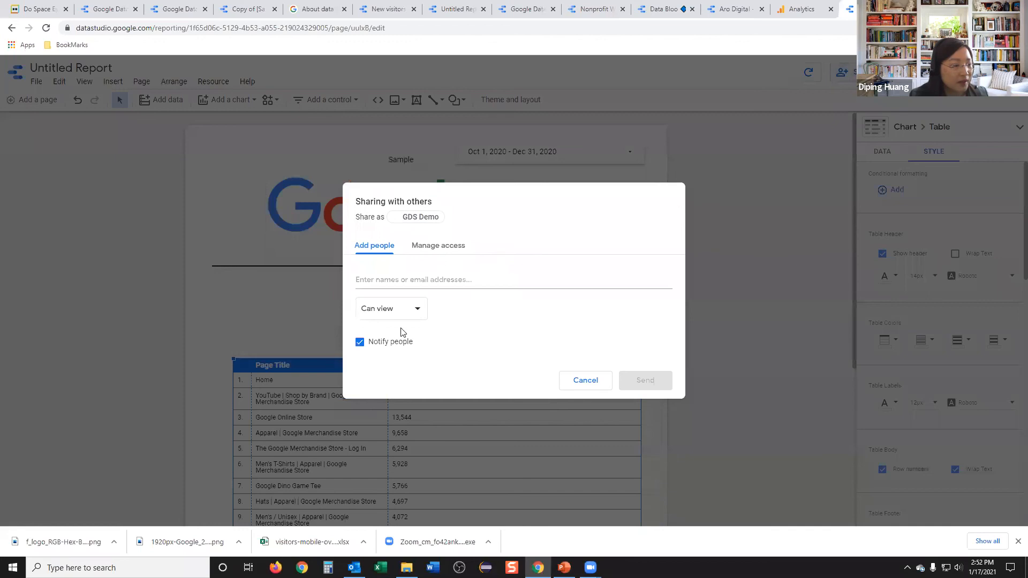
click(427, 252)
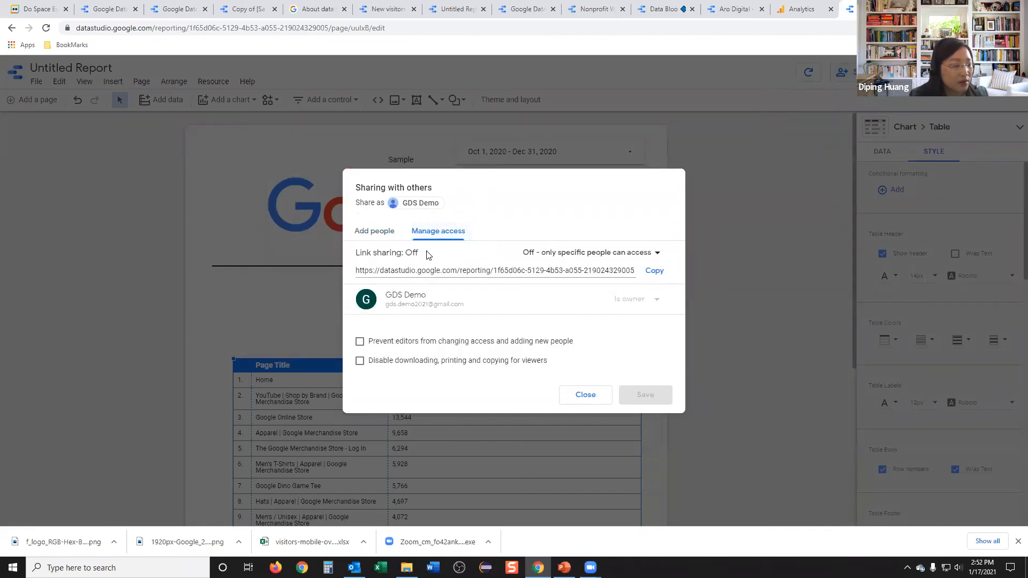
click(647, 254)
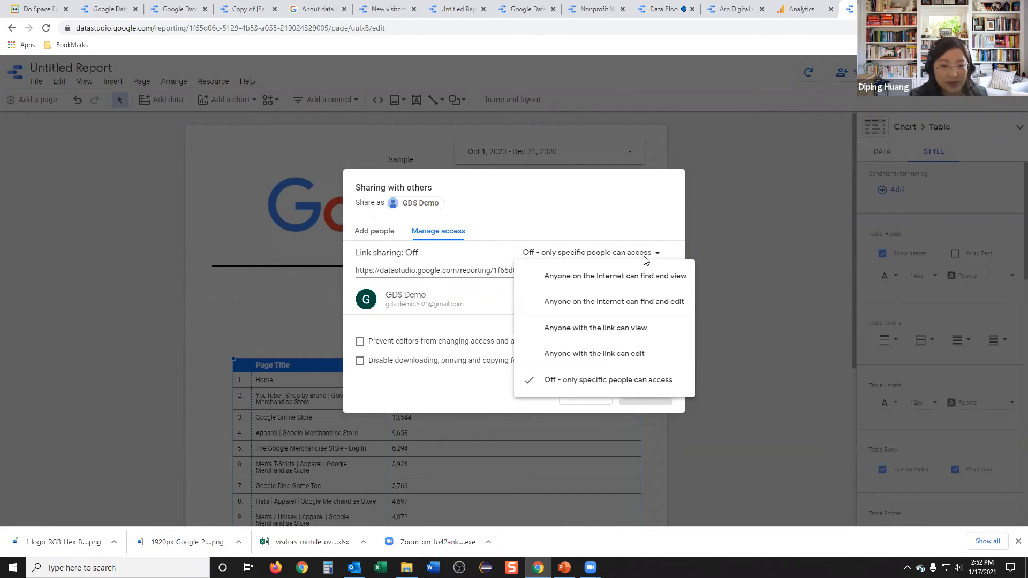
click(717, 189)
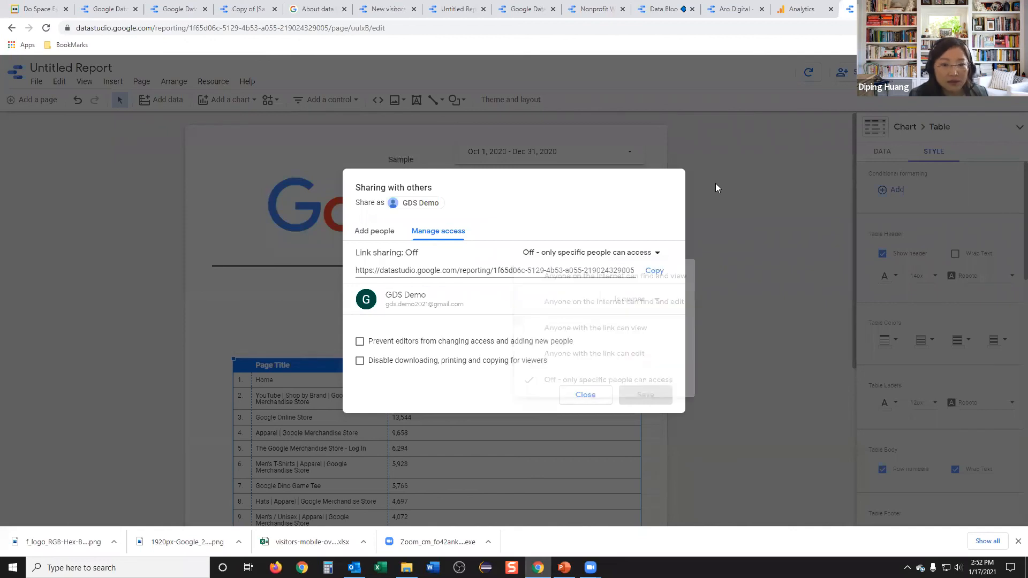
click(586, 394)
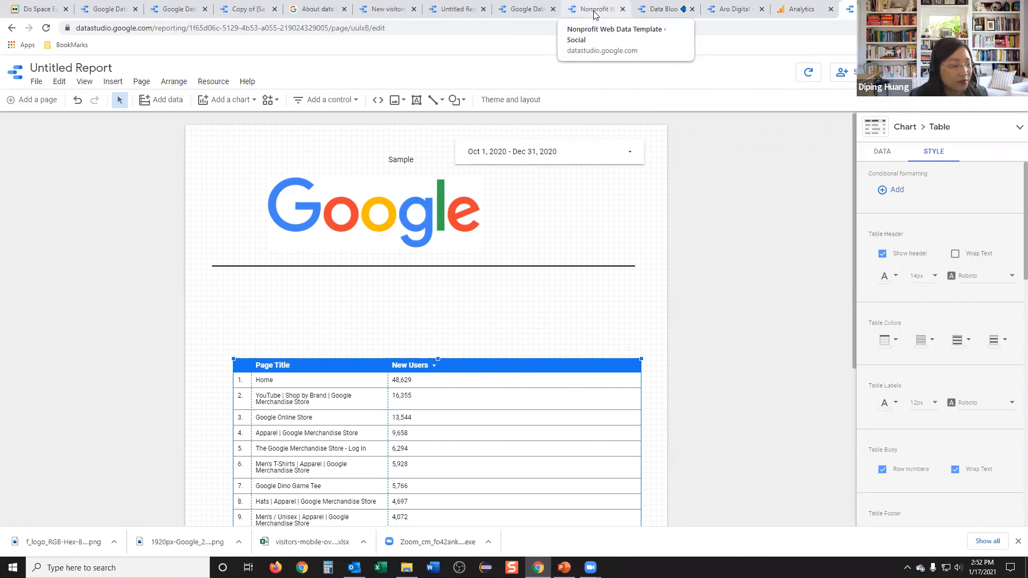
Step: Look through the open Nonprofit, Data Bloo and Aro Digital templates and the Analytics home page, and return to the untitled report
click(594, 12)
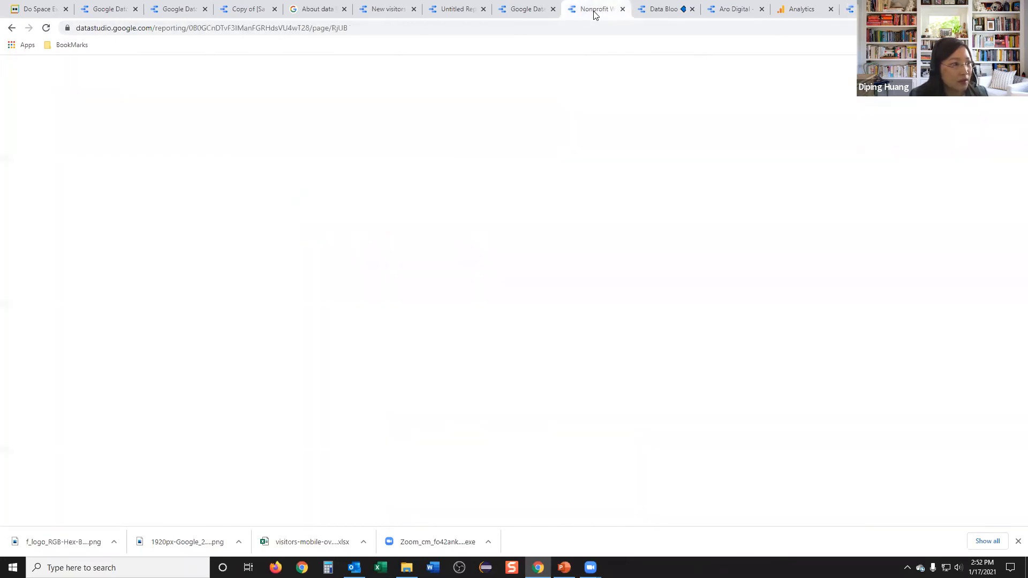
click(93, 8)
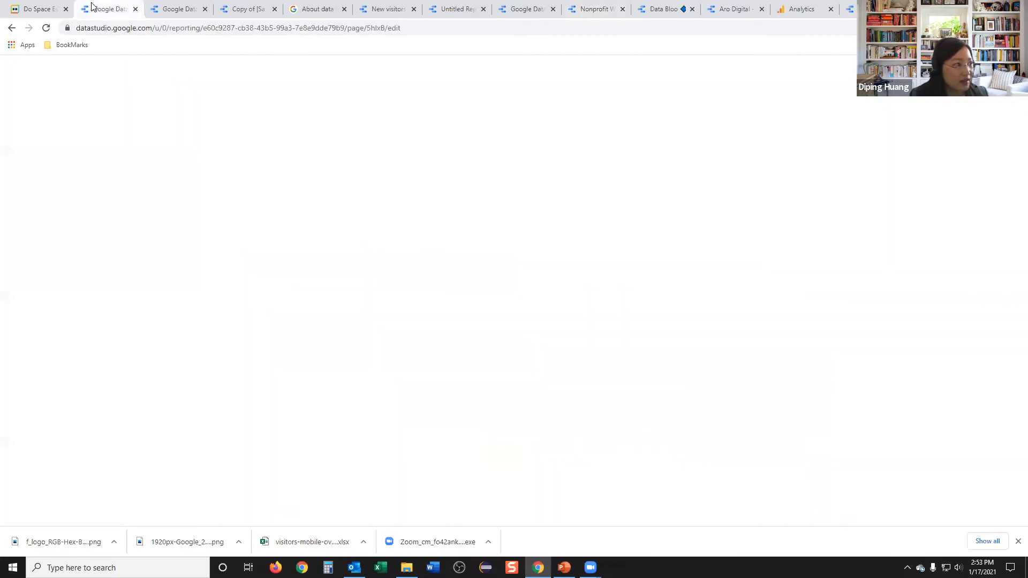
click(666, 9)
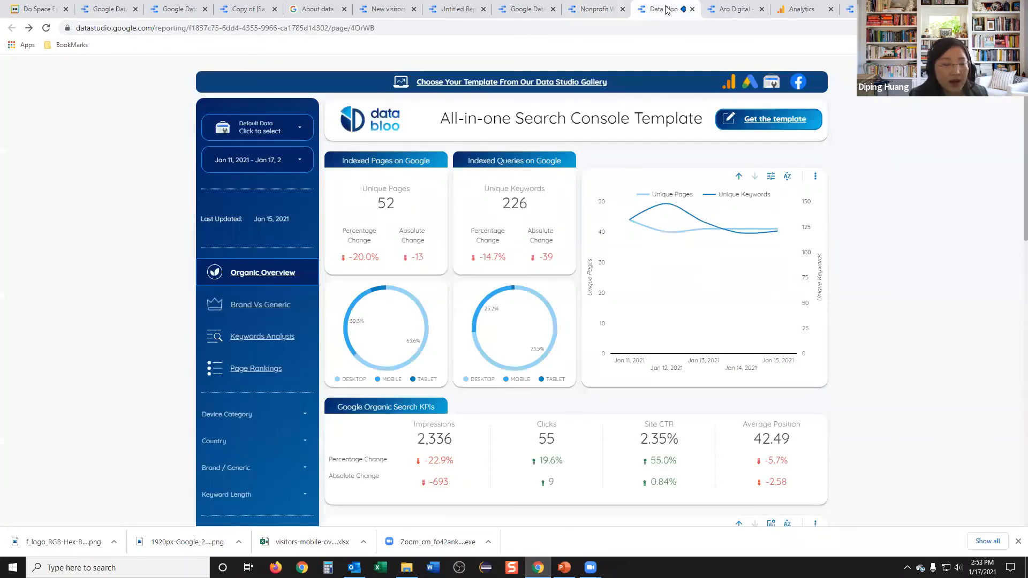
click(726, 7)
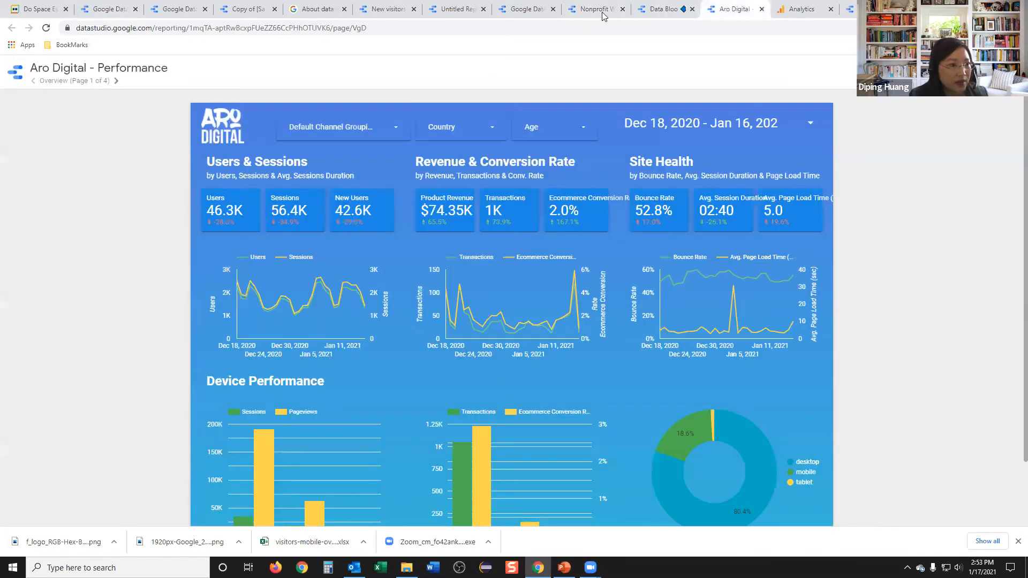
click(599, 11)
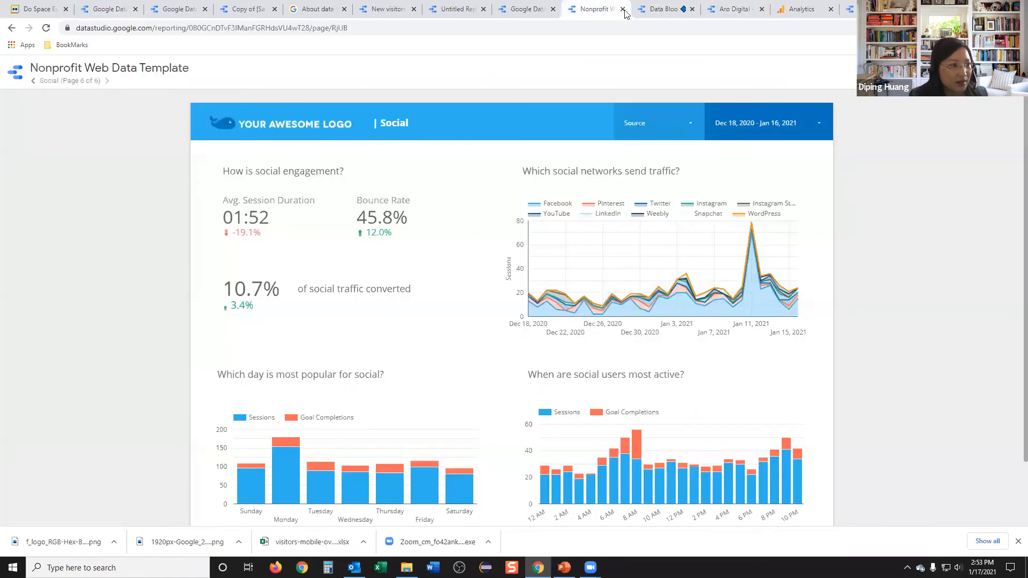
click(811, 9)
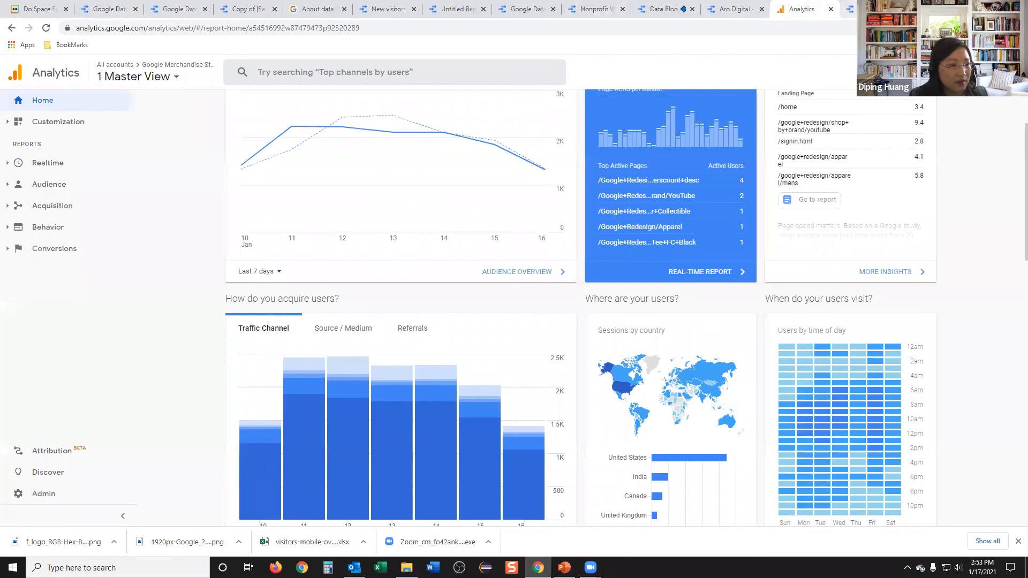
click(856, 9)
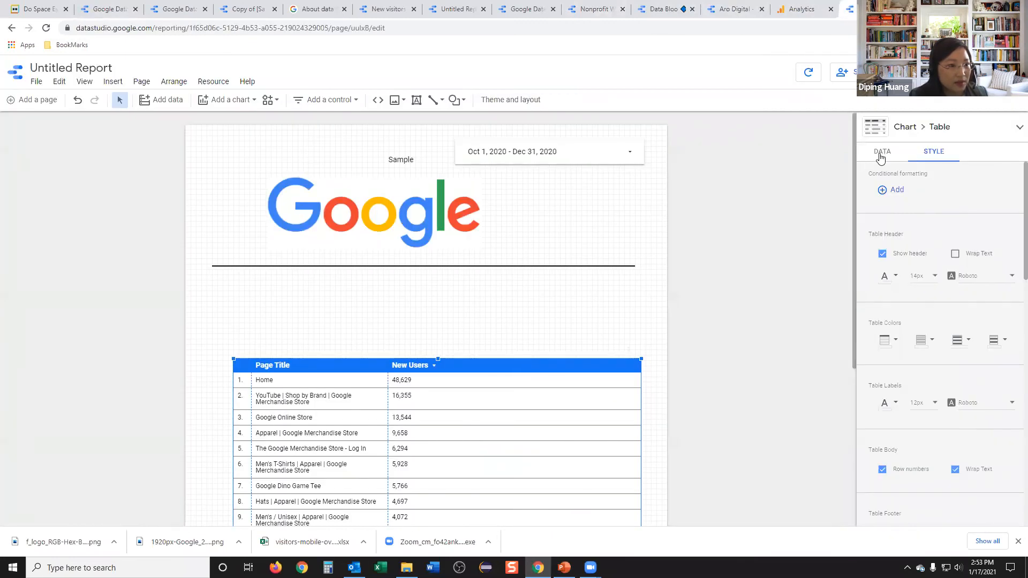
Step: Show the Page Title table's data settings and move the table up slightly, closer to the horizontal line
click(880, 155)
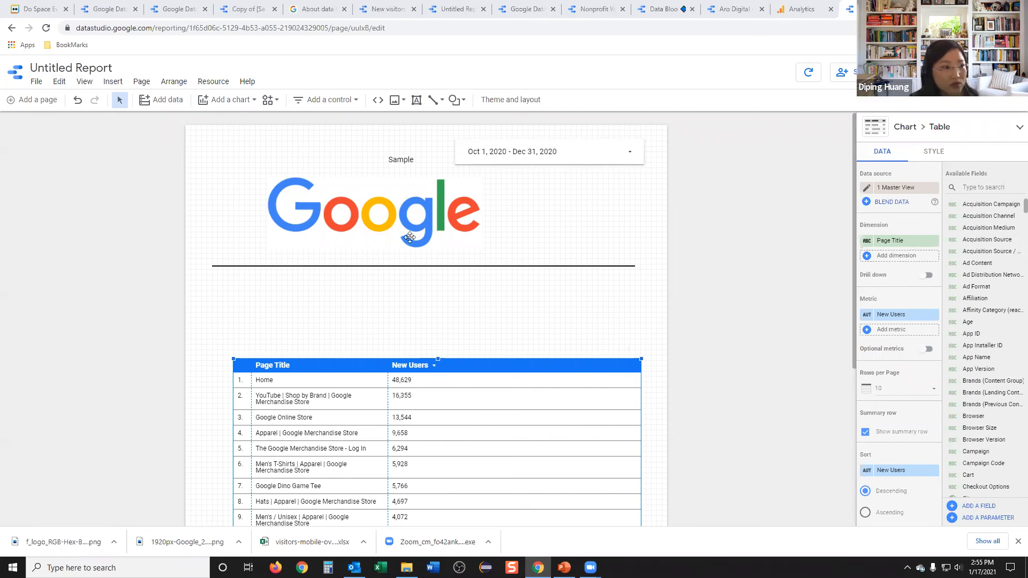
click(377, 220)
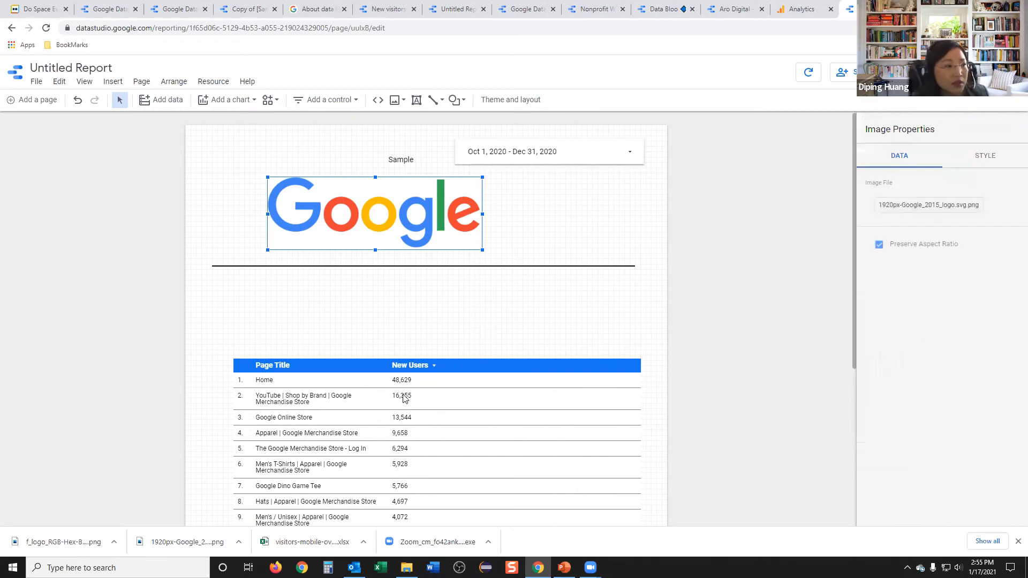
drag(382, 374, 375, 341)
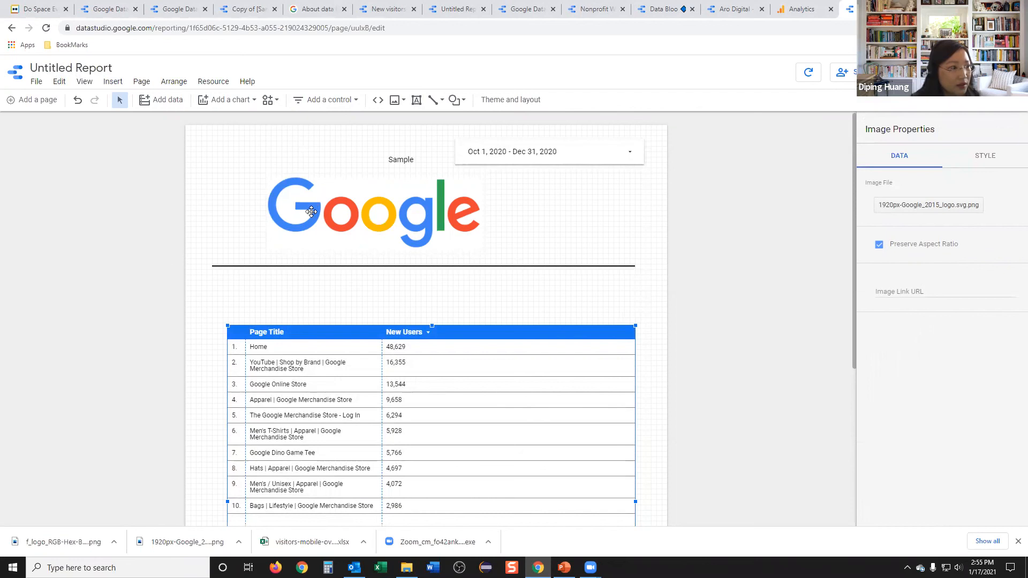
Step: Shrink the Google logo to roughly 60 percent of its width and move it to the page's upper-left corner
click(291, 225)
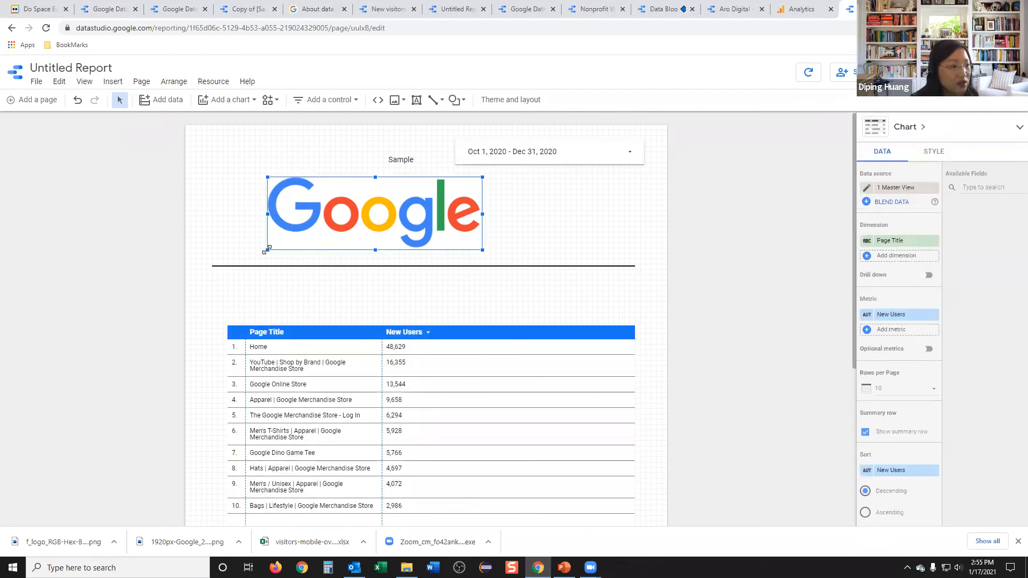
drag(288, 238, 364, 235)
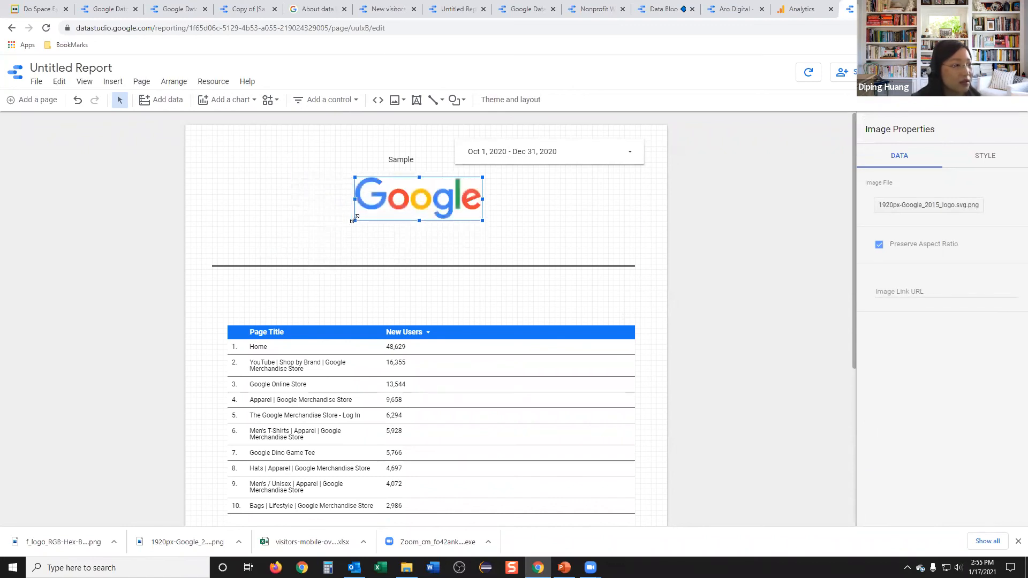
drag(431, 209, 277, 193)
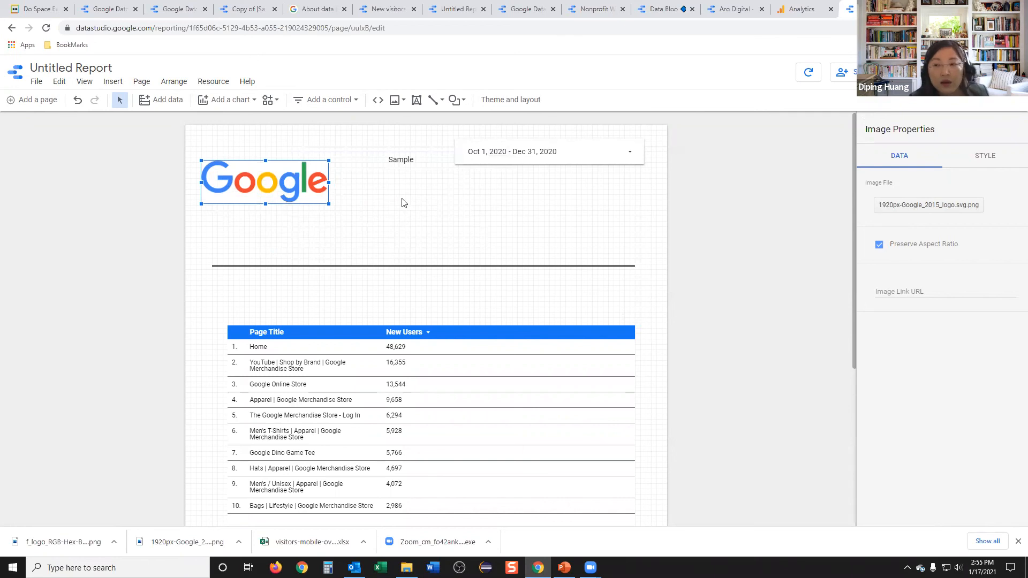
Step: Move the horizontal line up beneath the Google logo and shift the Page Title table up and left to align with it
click(419, 375)
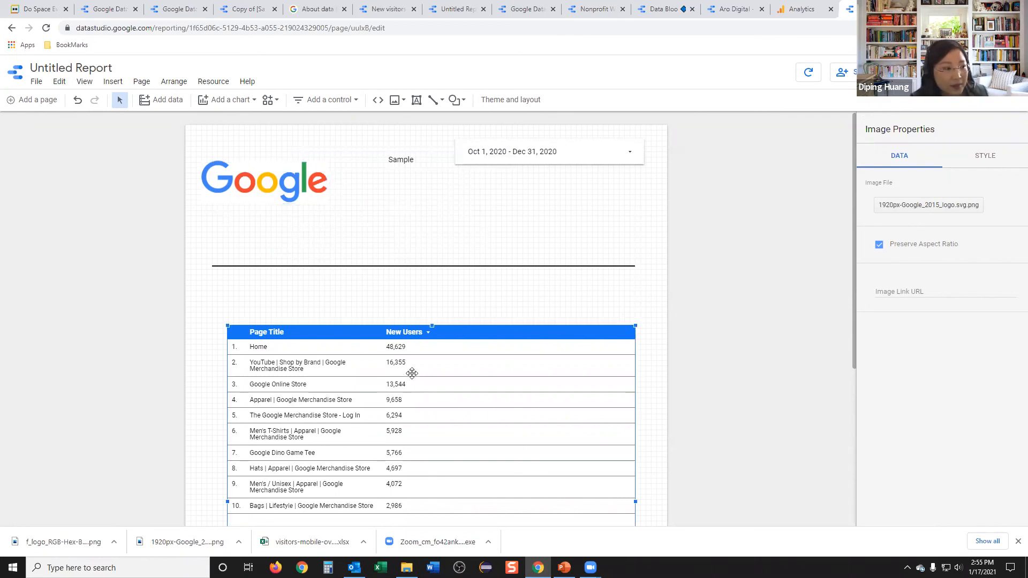
click(397, 348)
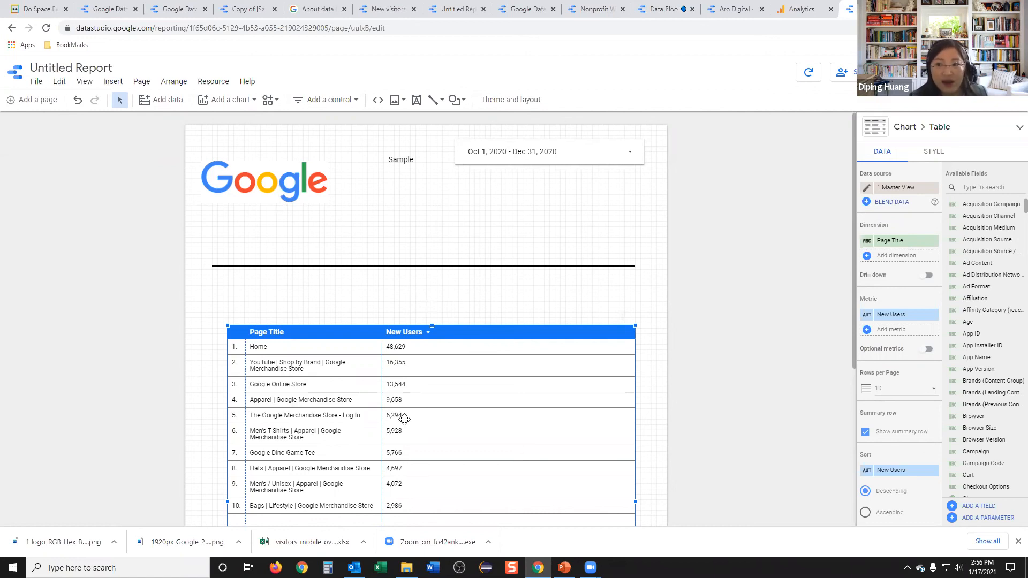
drag(404, 418, 390, 397)
click(338, 264)
drag(338, 264, 328, 232)
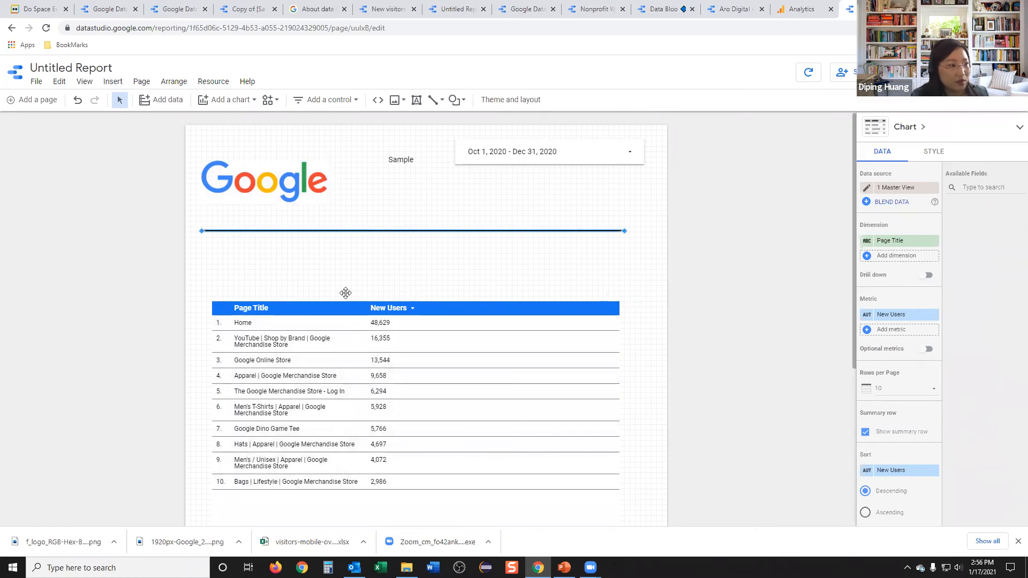
click(350, 308)
drag(352, 260, 467, 239)
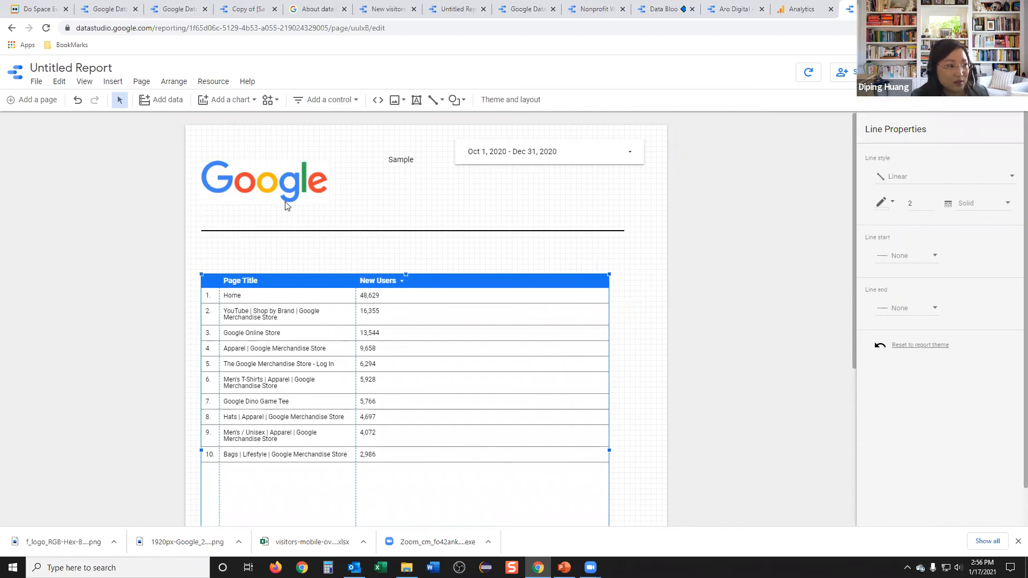
click(368, 367)
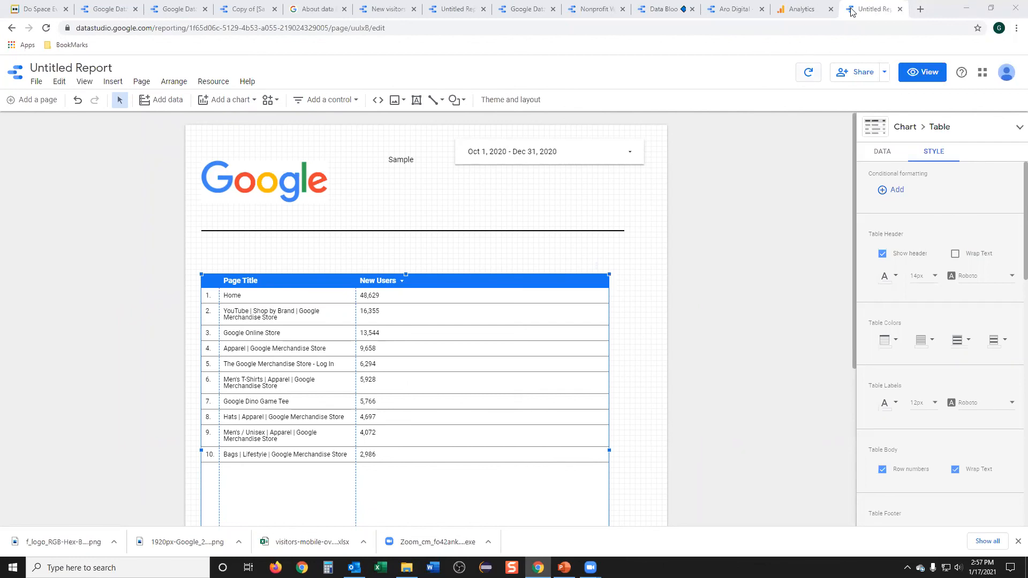
Step: Search Google for "google data studio" in a new browser tab
click(920, 9)
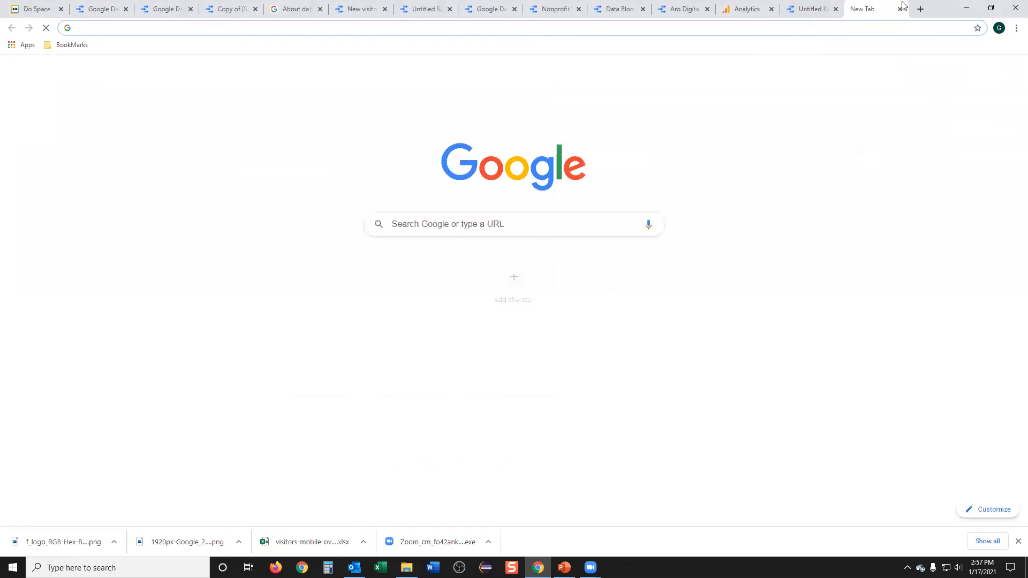
click(900, 9)
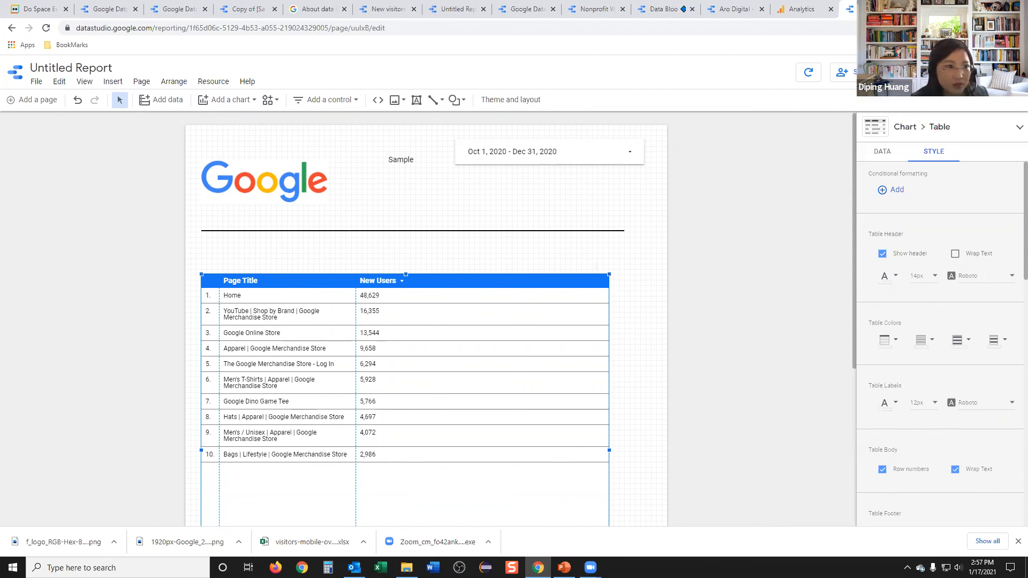
key(ctrl+t)
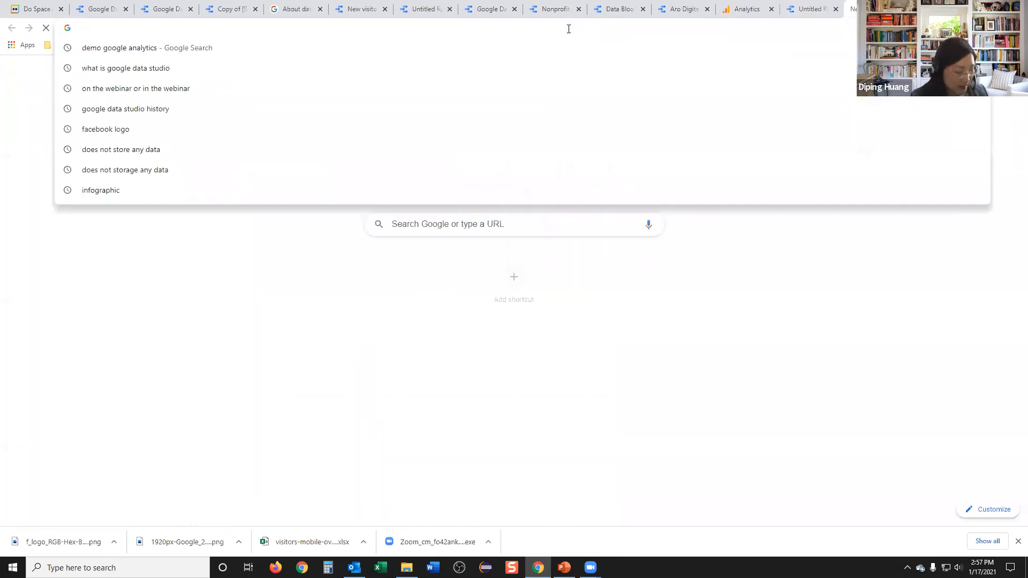
text(gg)
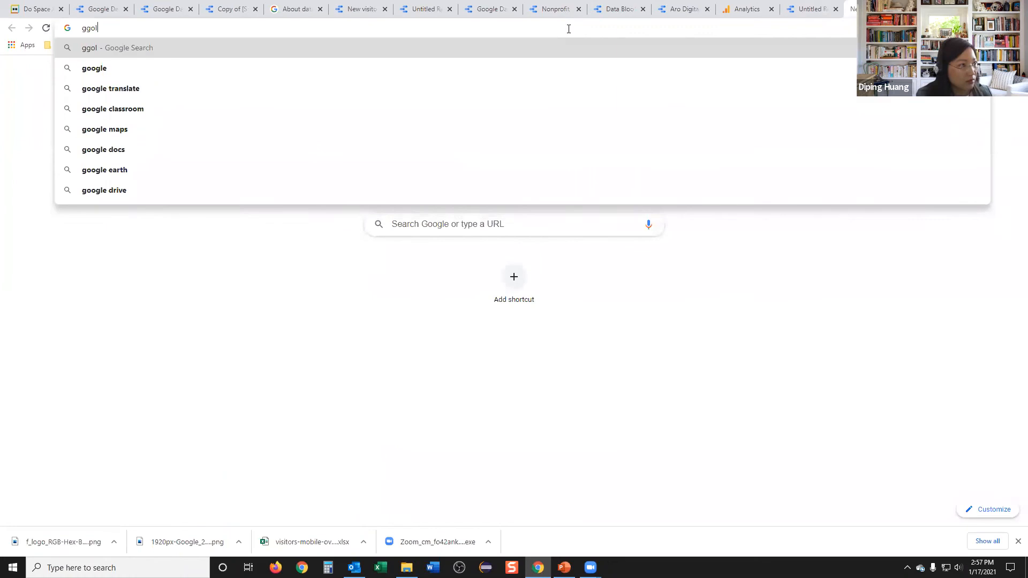
key(BackSpace)
text(oog)
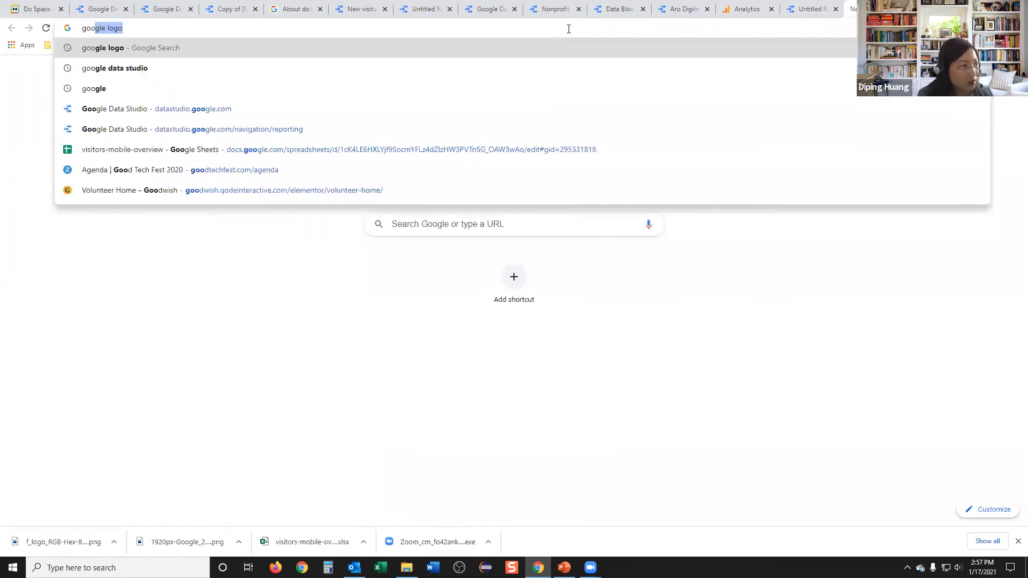
click(316, 68)
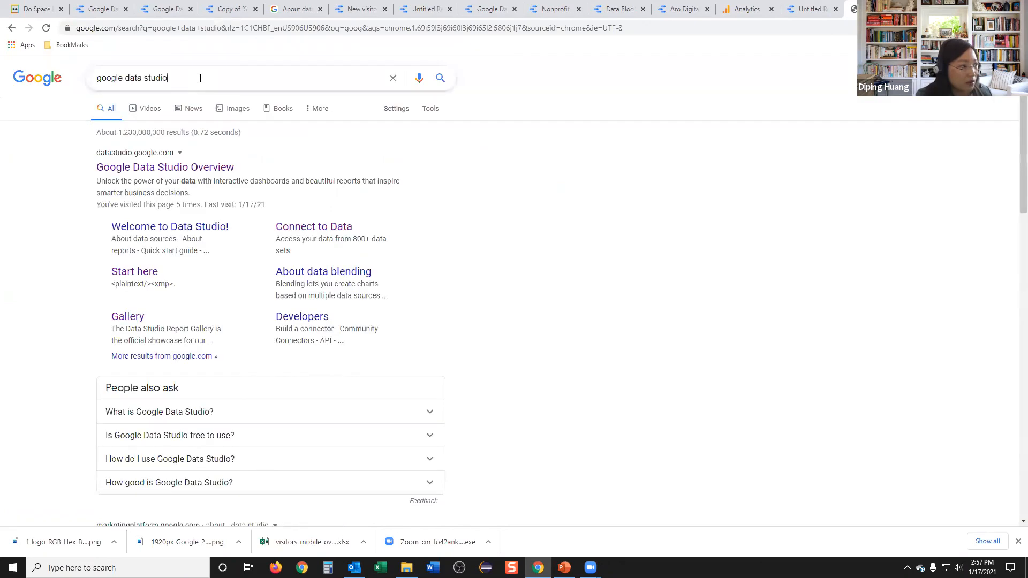
Step: Refine the web search to "google data studio course"
click(200, 78)
text(cour)
text(e)
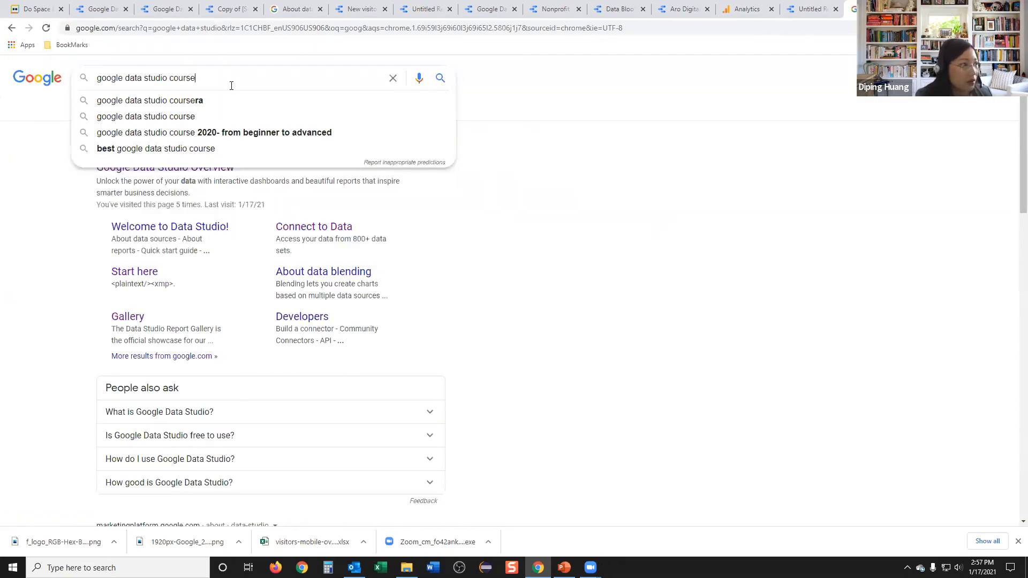
key(Return)
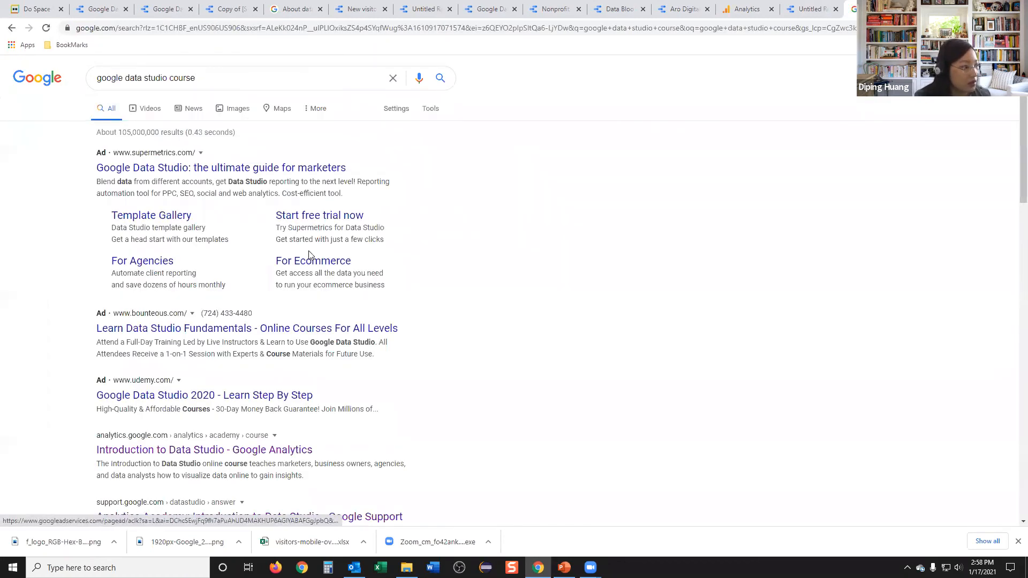
Step: Open the Google Support result on the Analytics Academy Introduction to Data Studio course, look it over, and go to the Data source tutorials
scroll(310, 250, down, 2)
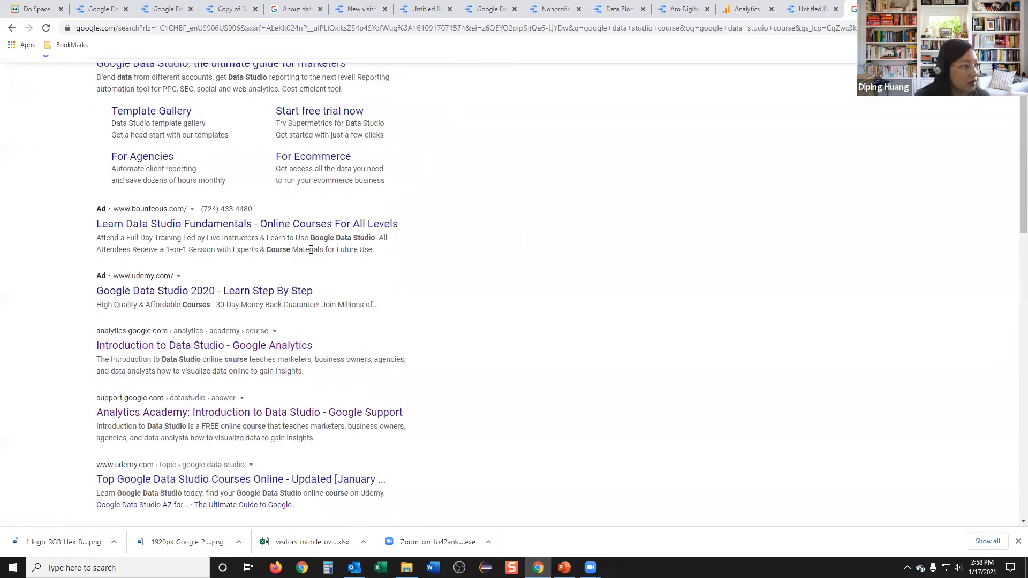
click(257, 410)
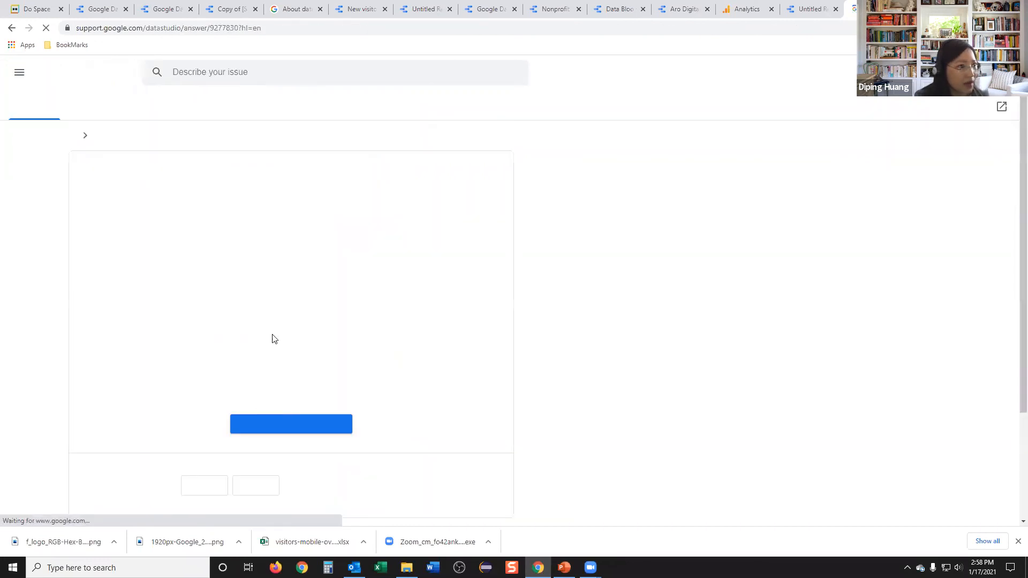
scroll(333, 309, down, 1)
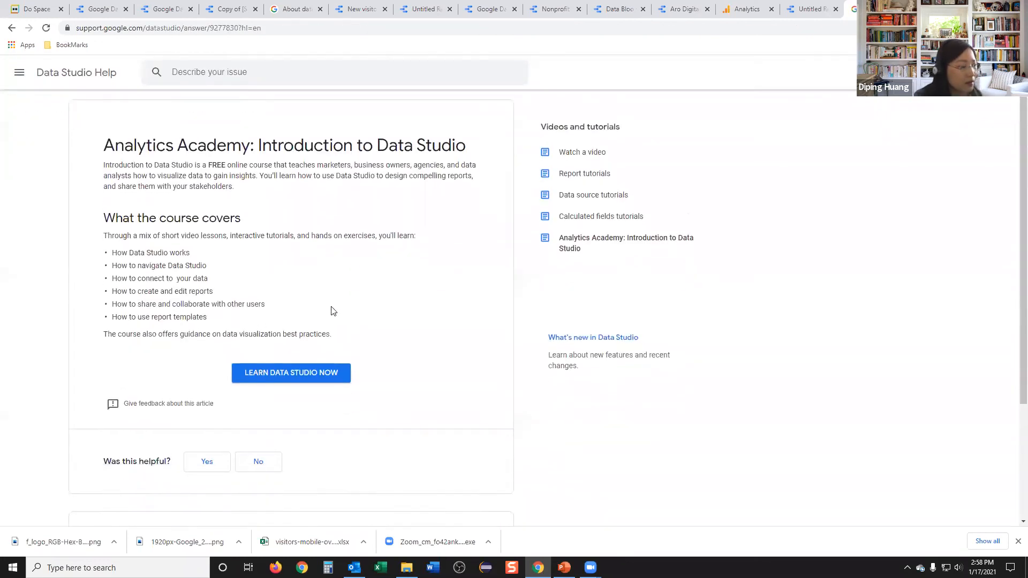
scroll(267, 297, up, 1)
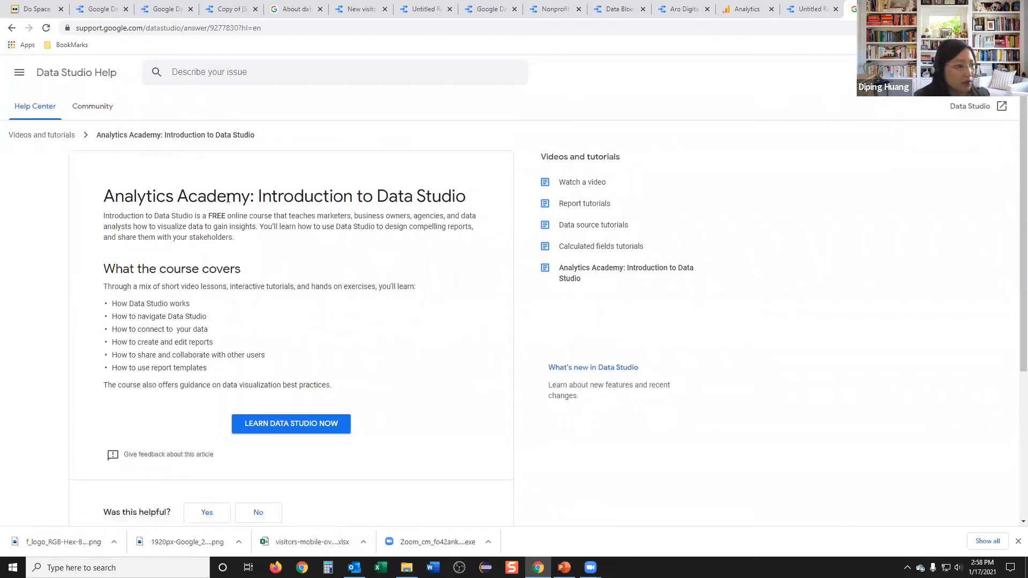
click(596, 229)
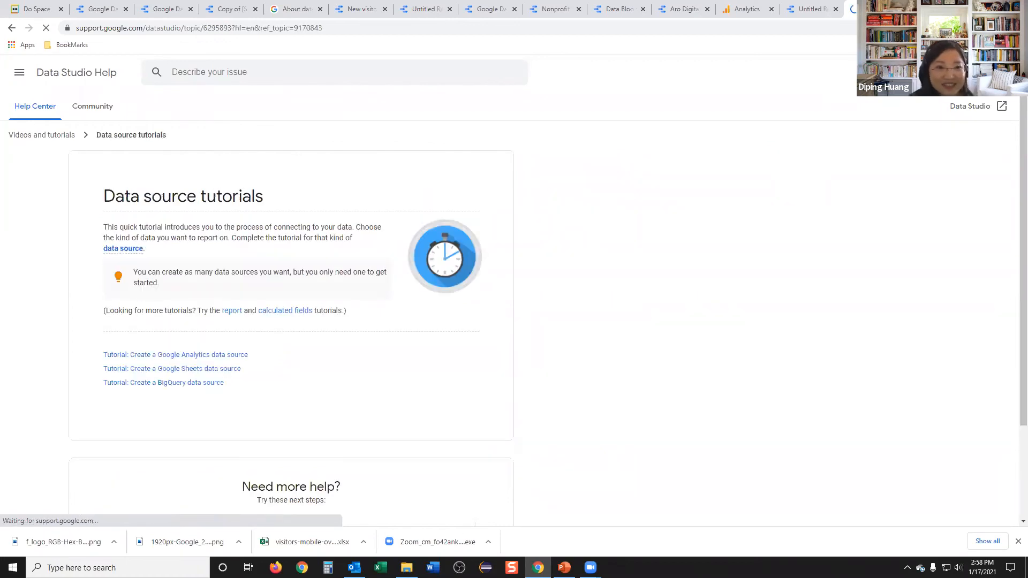